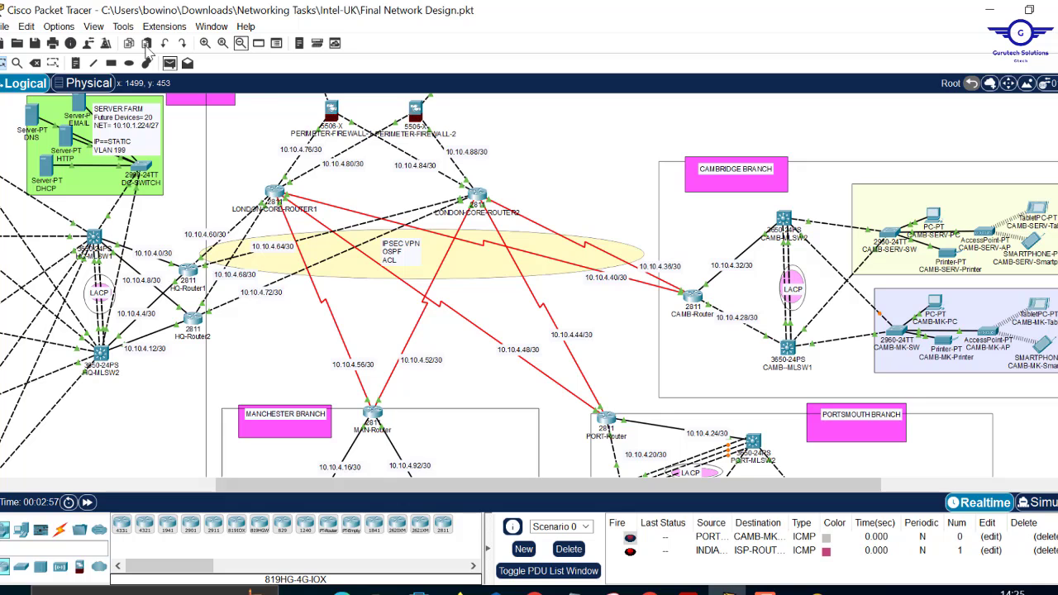
- Look over the full network topology, including HQ-London, the Cambridge, Manchester and Portsmouth branches, and the links between them
left_click(241, 43)
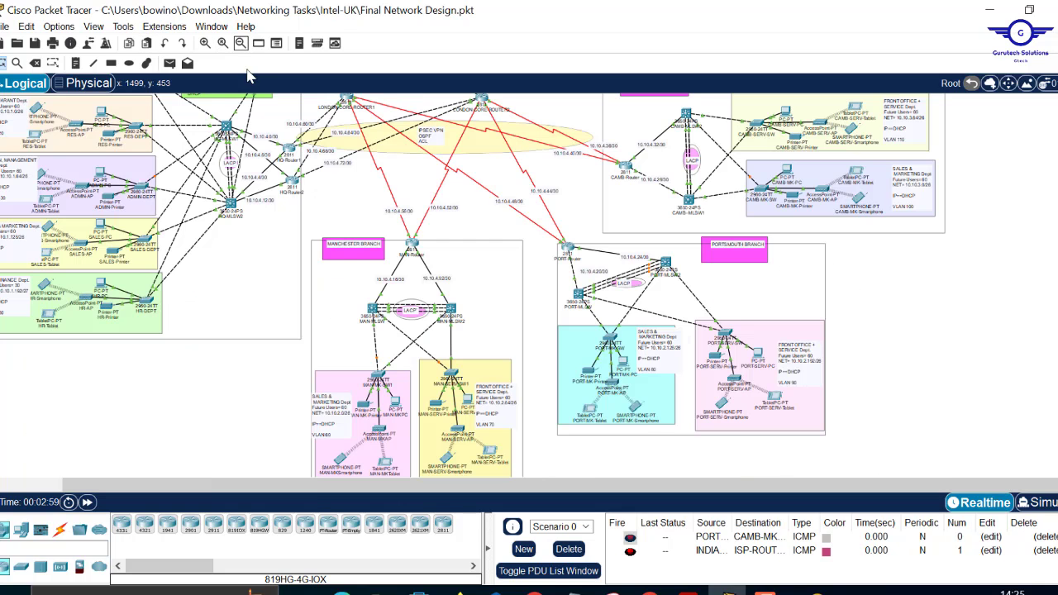
scroll(881, 289, "up", 2)
scroll(882, 289, "up", 1)
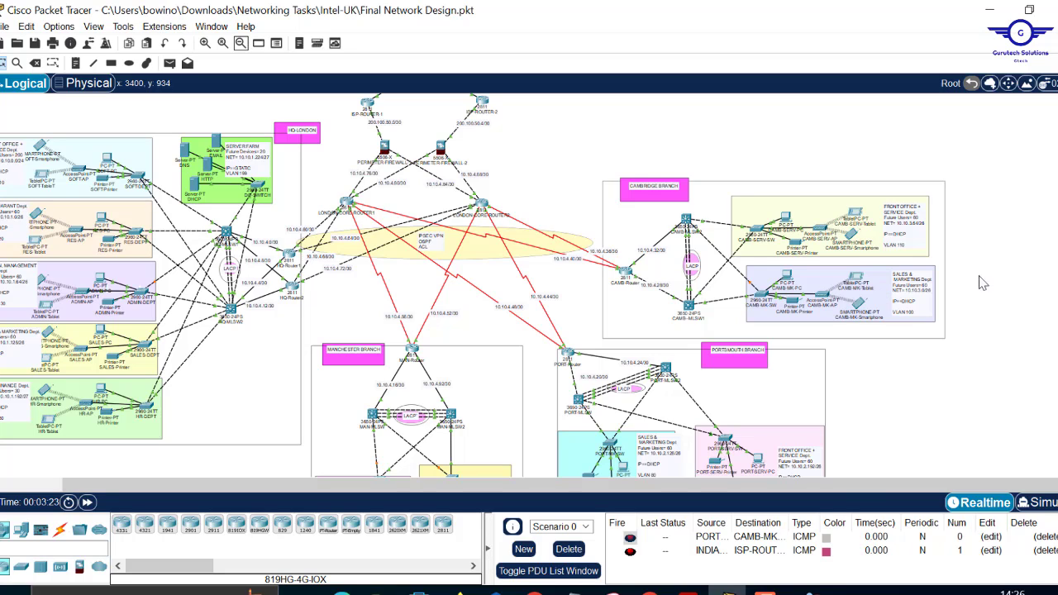
left_click(765, 589)
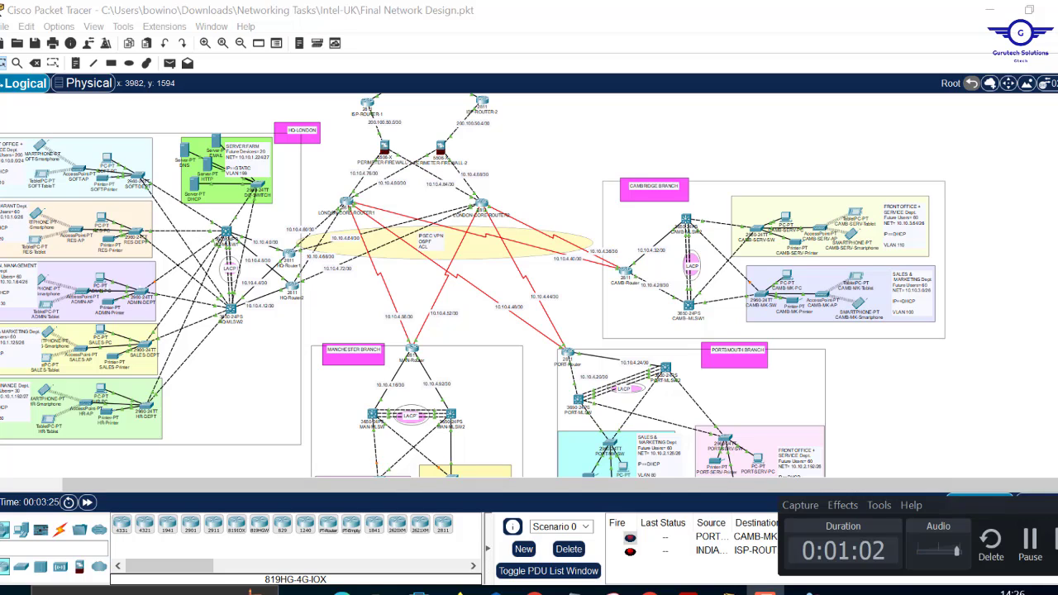
left_click(998, 410)
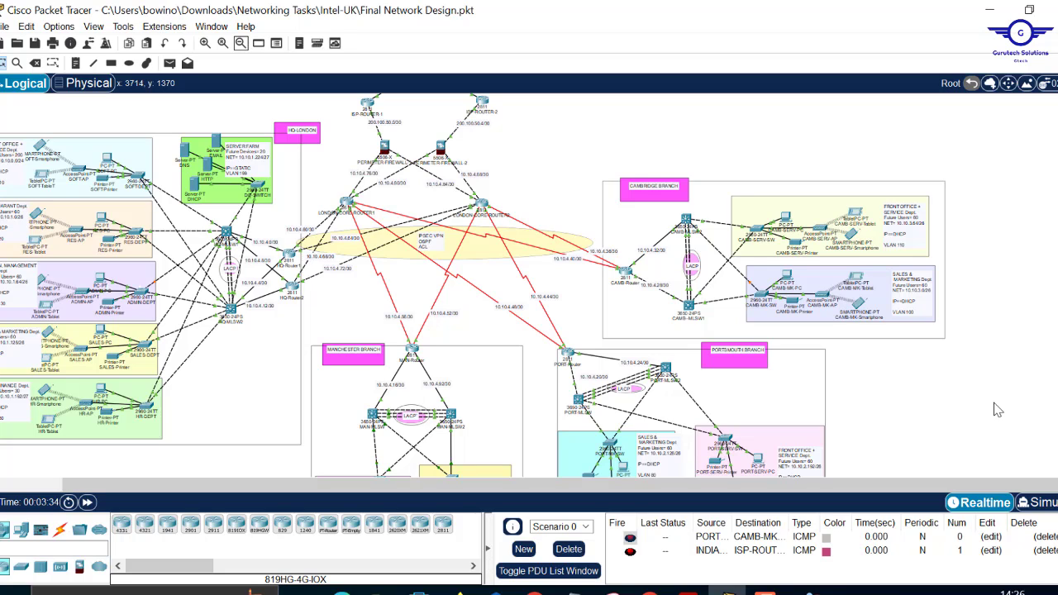
- Move the Front Office + Service Dept. note in the HQ-London site slightly left, away from the SOFT-Smartphone label
left_click(8, 488)
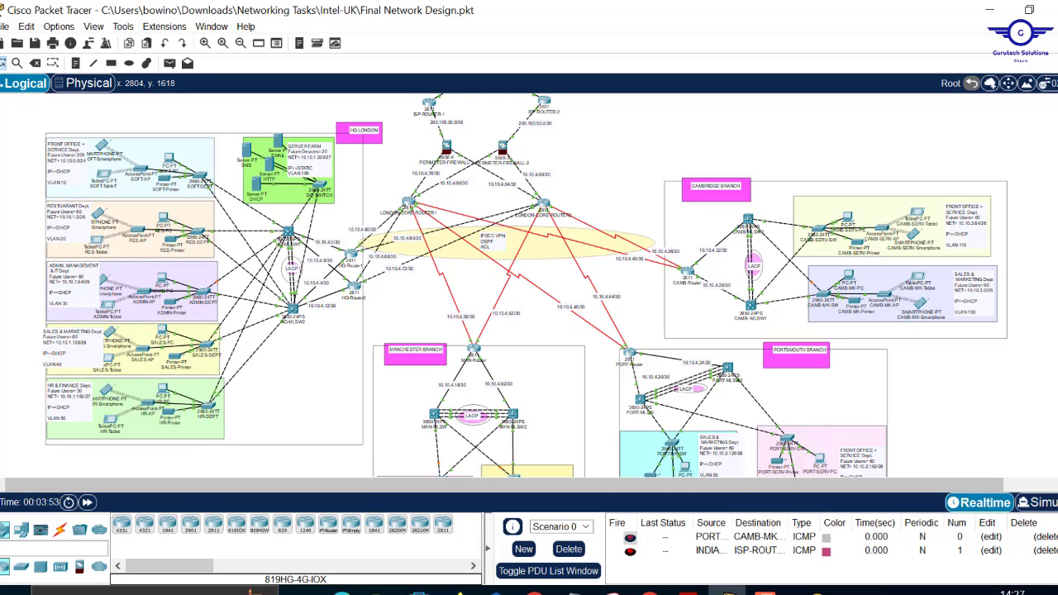
left_click(221, 43)
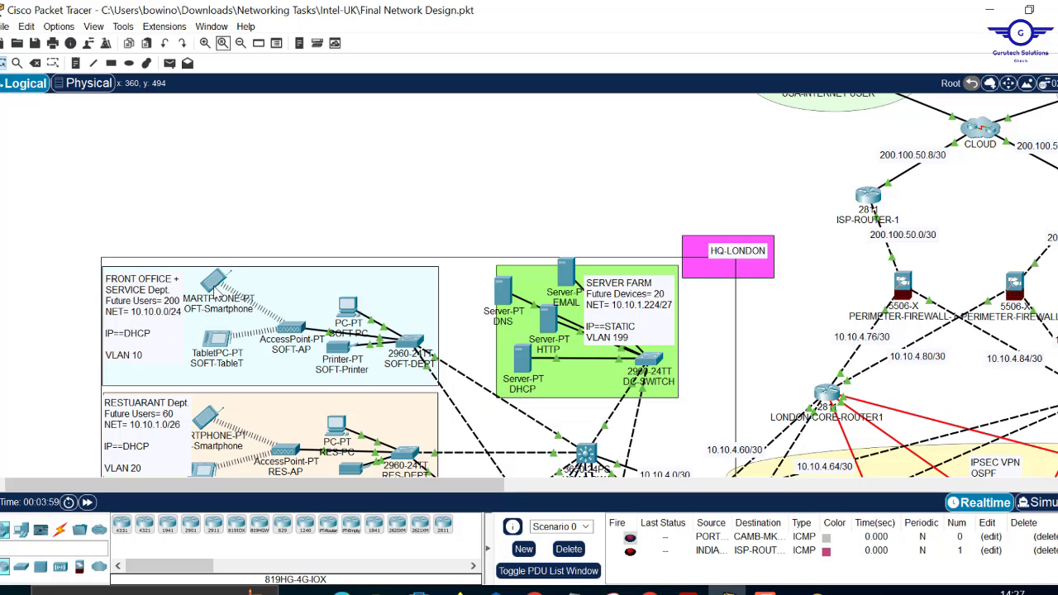
left_click_drag(172, 306, 162, 308)
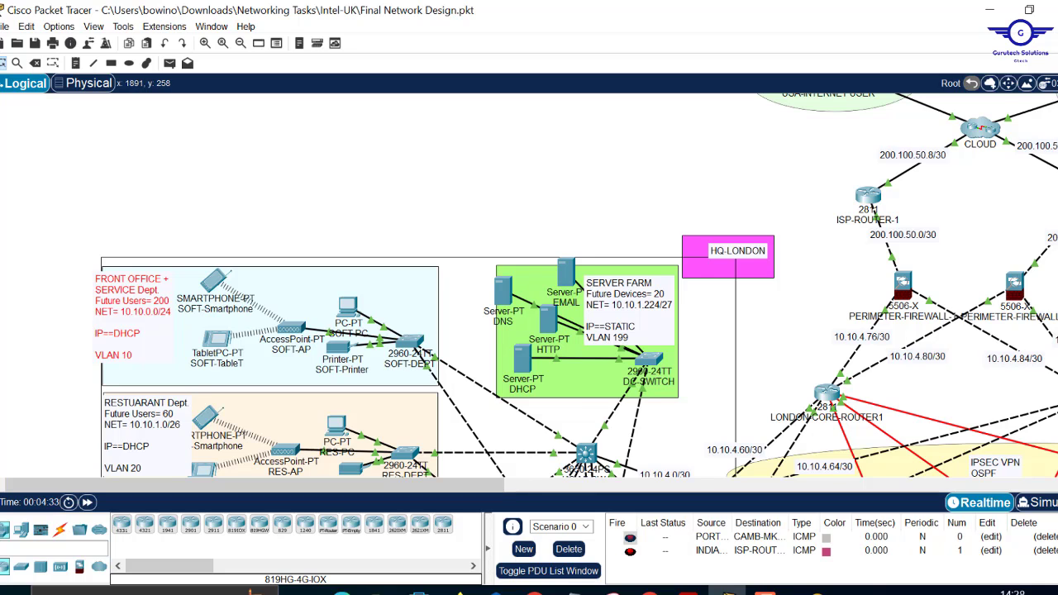
- Open the command line of the SOFT-DEPT switch in the Front Office department and log in with the console password
scroll(575, 285, "down", 2)
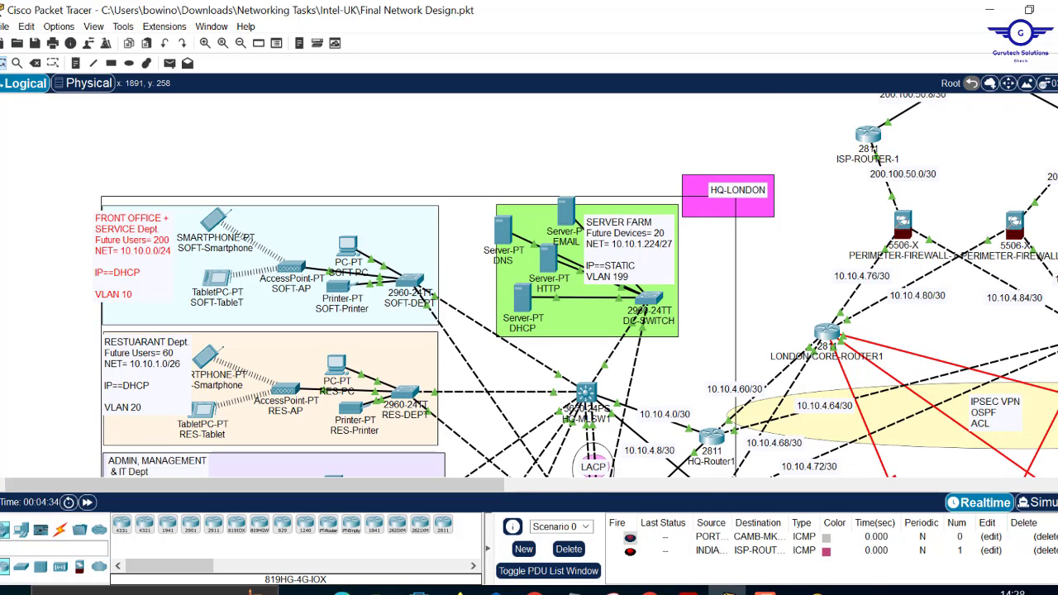
scroll(577, 286, "down", 2)
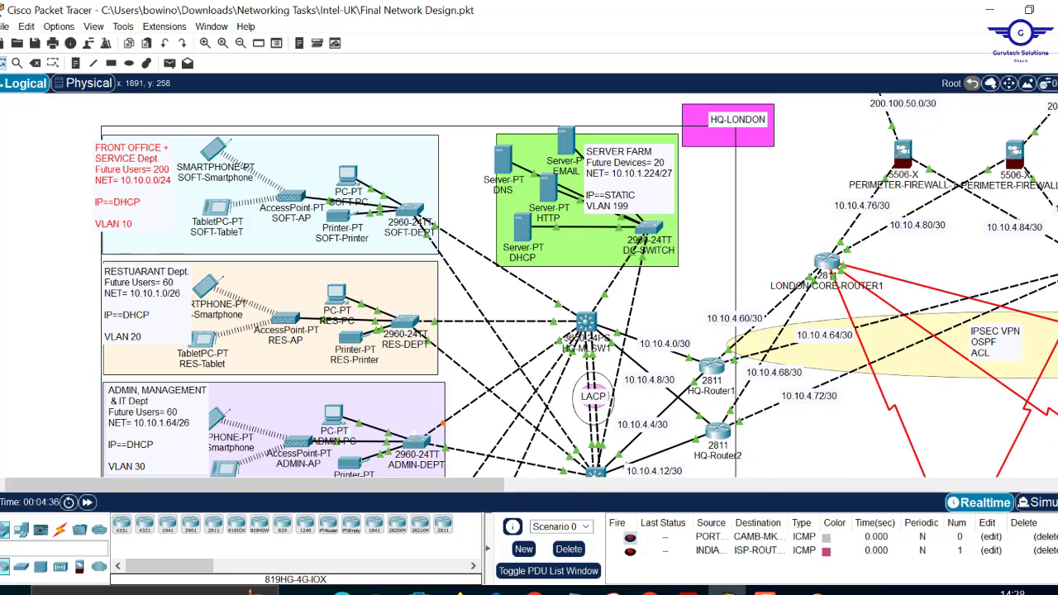
scroll(576, 285, "up", 1)
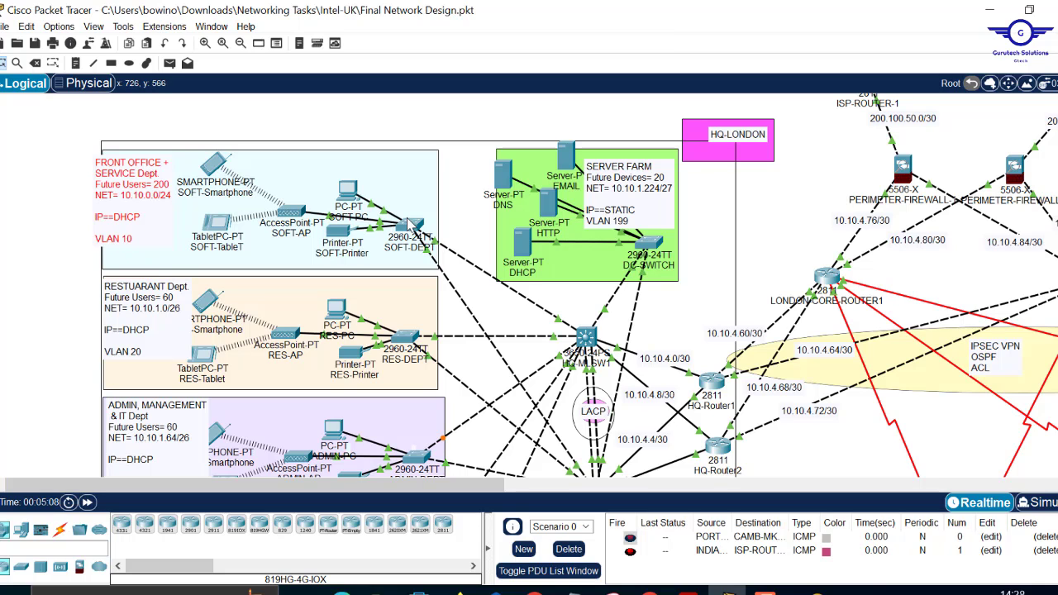
mouse_move(409, 224)
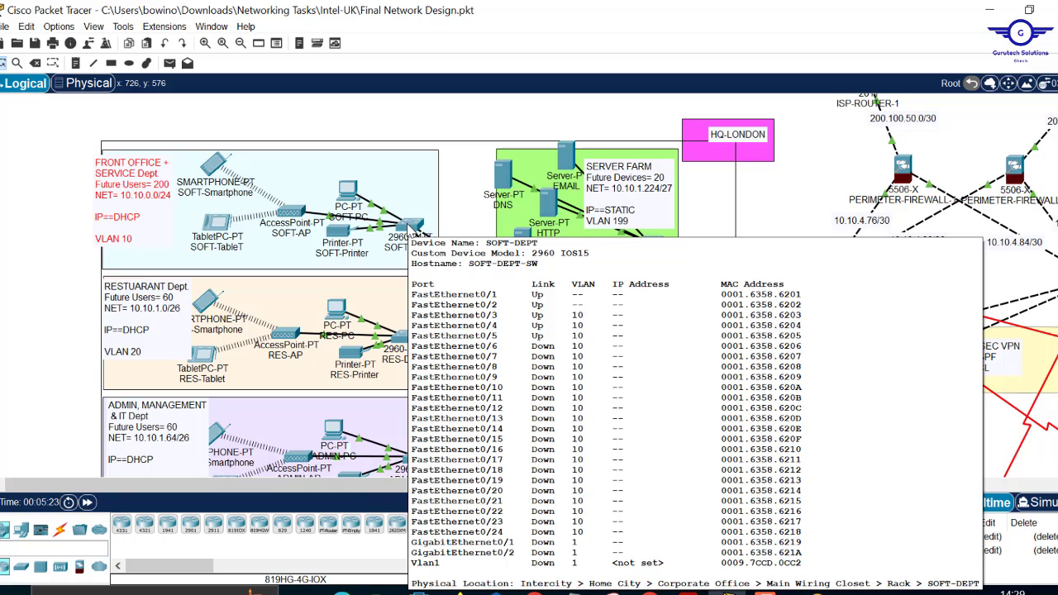
left_click(412, 225)
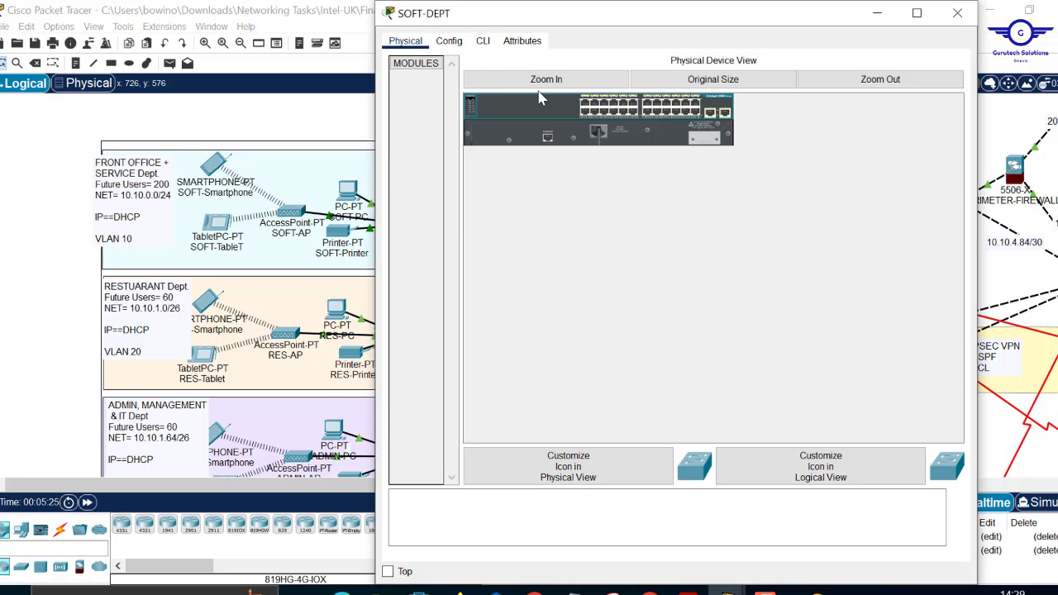
left_click(484, 42)
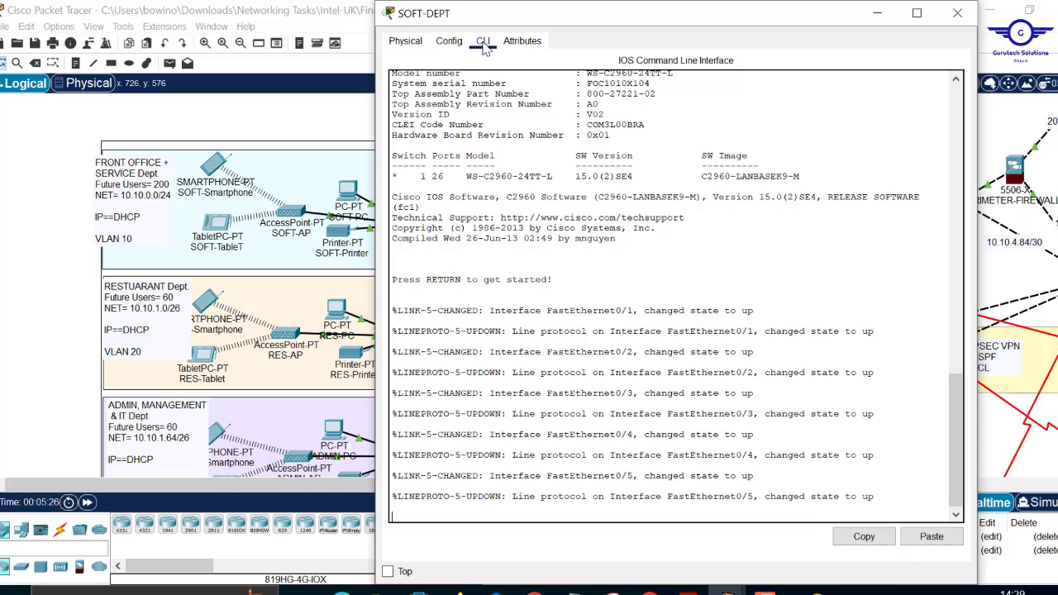
left_click(539, 277)
key("Return")
key("Return")
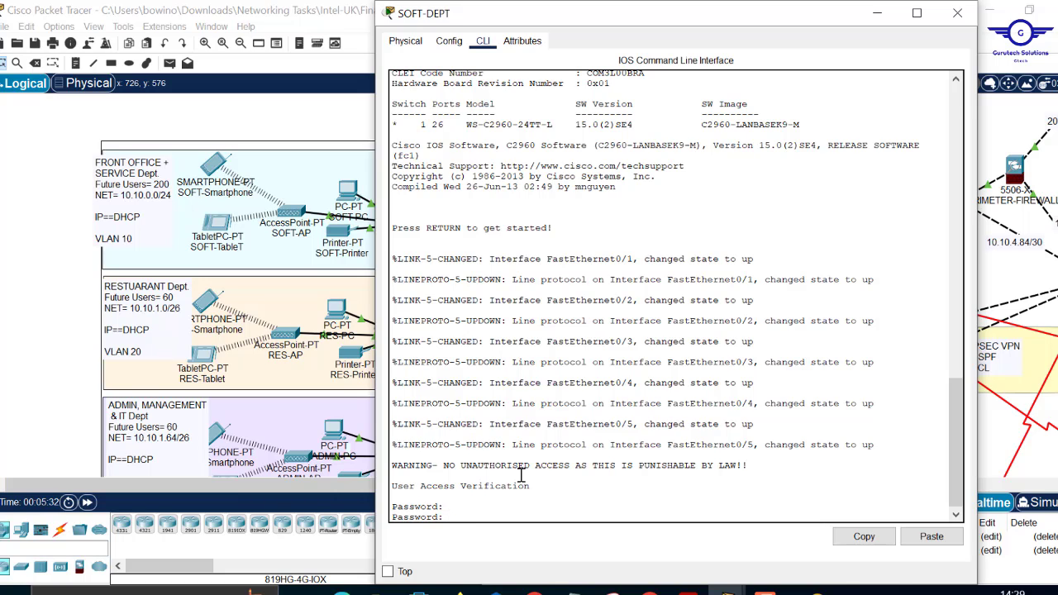
key("Return")
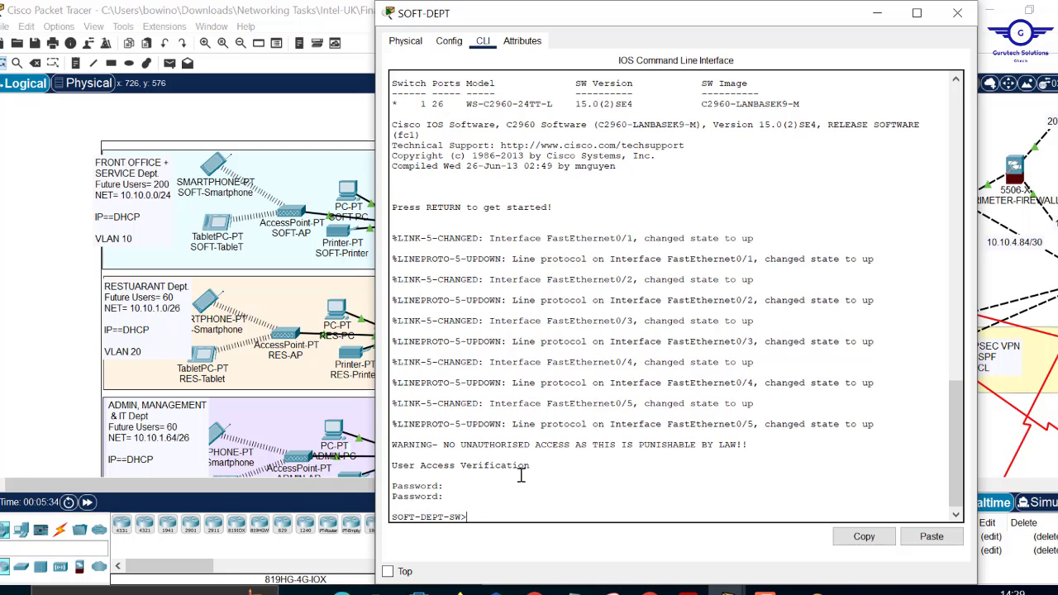
- Enter privileged EXEC mode on the SOFT-DEPT switch with the en command and the enable password
type("en")
key("Return")
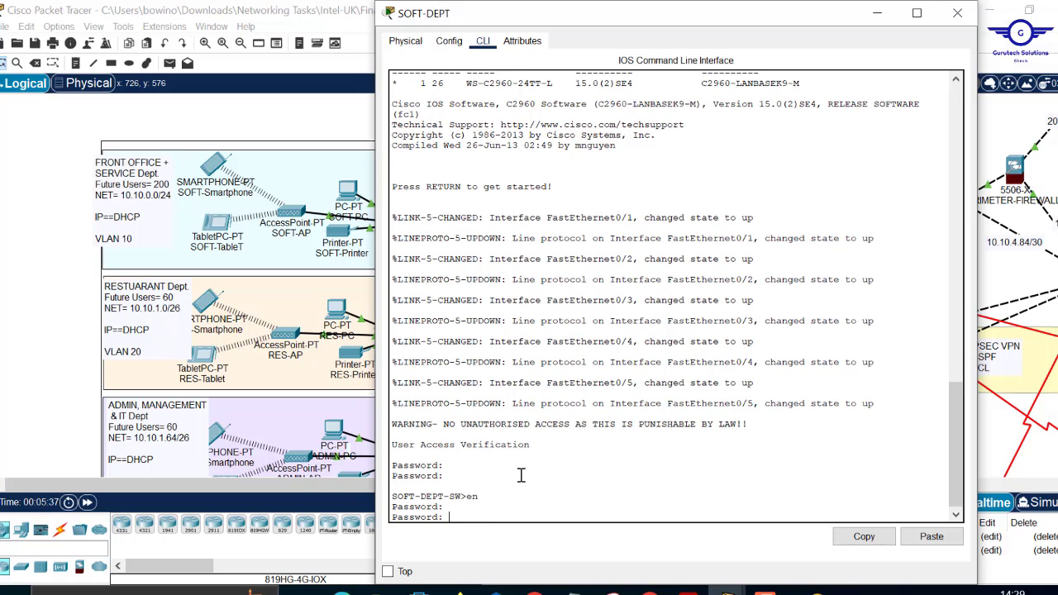
key("Return")
key("Return")
key("Return")
key("Return")
key("Return")
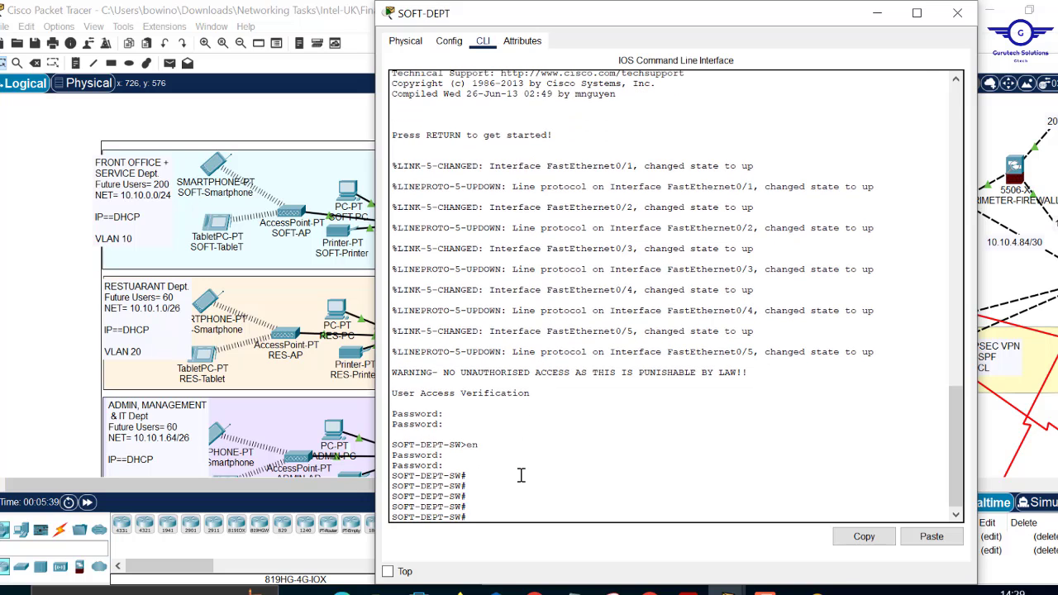
- Show the switch's VLAN table with sh vlan, examine the ports assigned to VLAN 10 FRONT, and minimize the switch window
type("sh vlan")
key("Return")
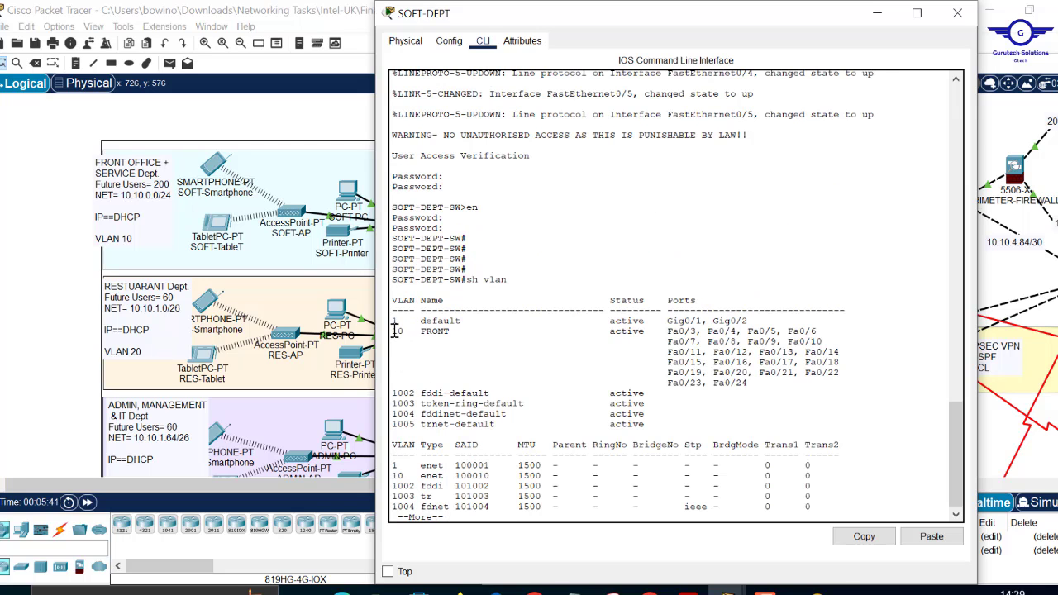
left_click_drag(395, 331, 789, 387)
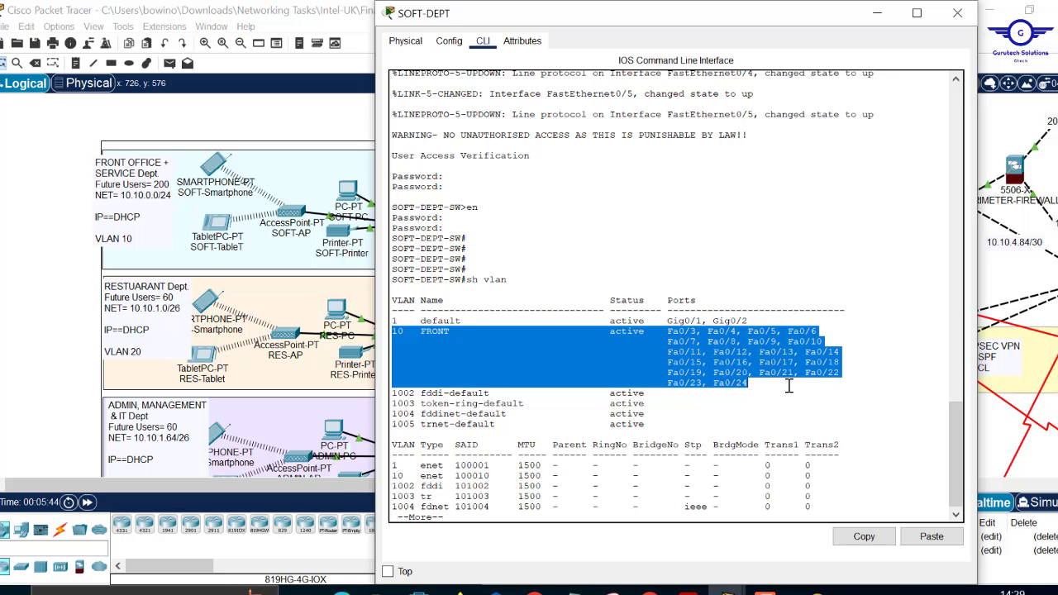
left_click(758, 386)
left_click_drag(757, 387, 668, 332)
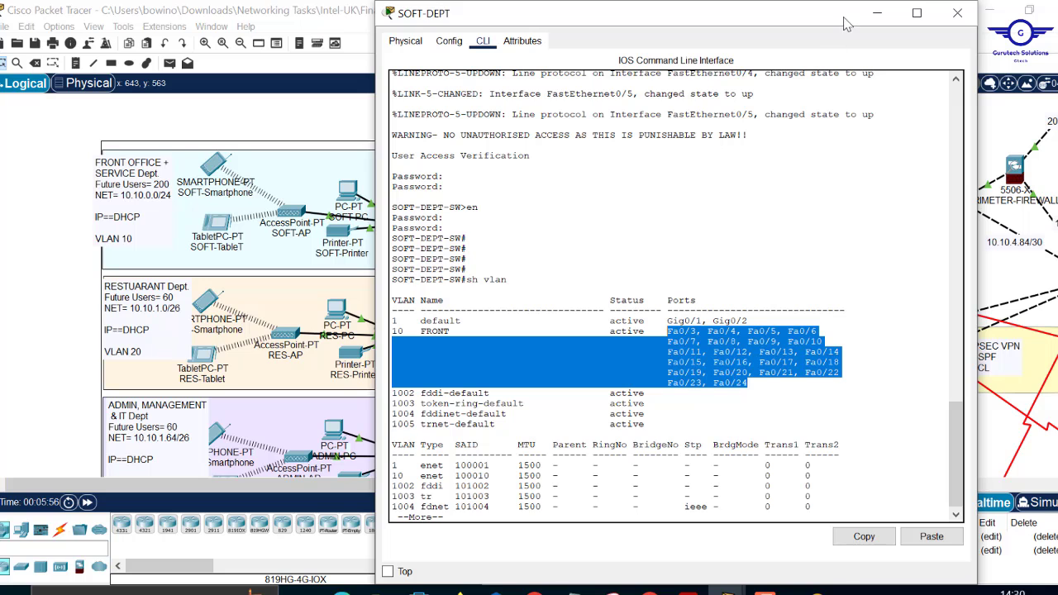
left_click(879, 14)
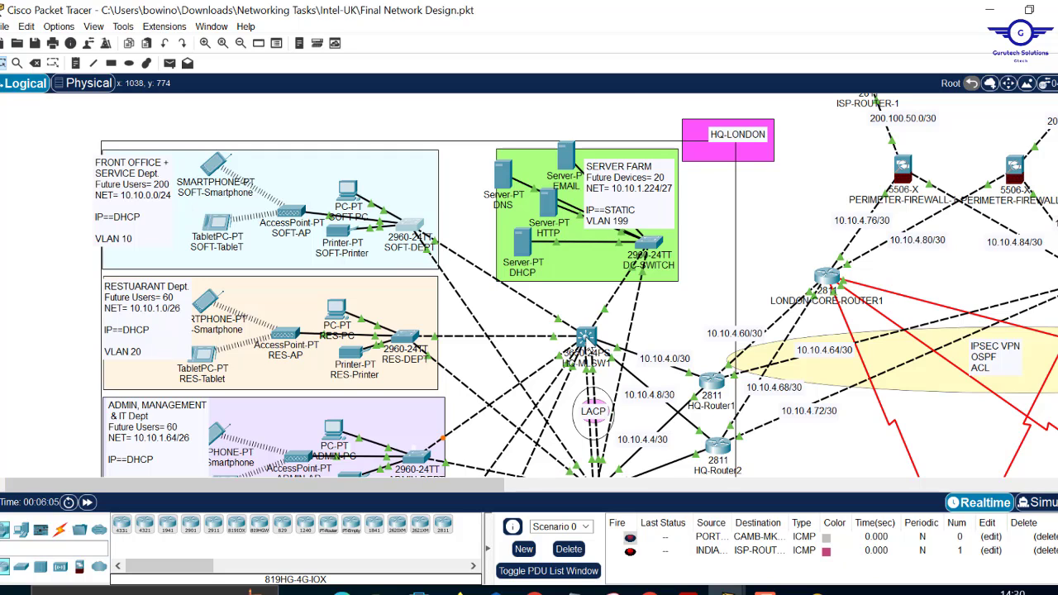
- Reopen the SOFT-DEPT command line and display the startup configuration with sh start, paging through to the FastEthernet0/5 settings
scroll(589, 339, "down", 1)
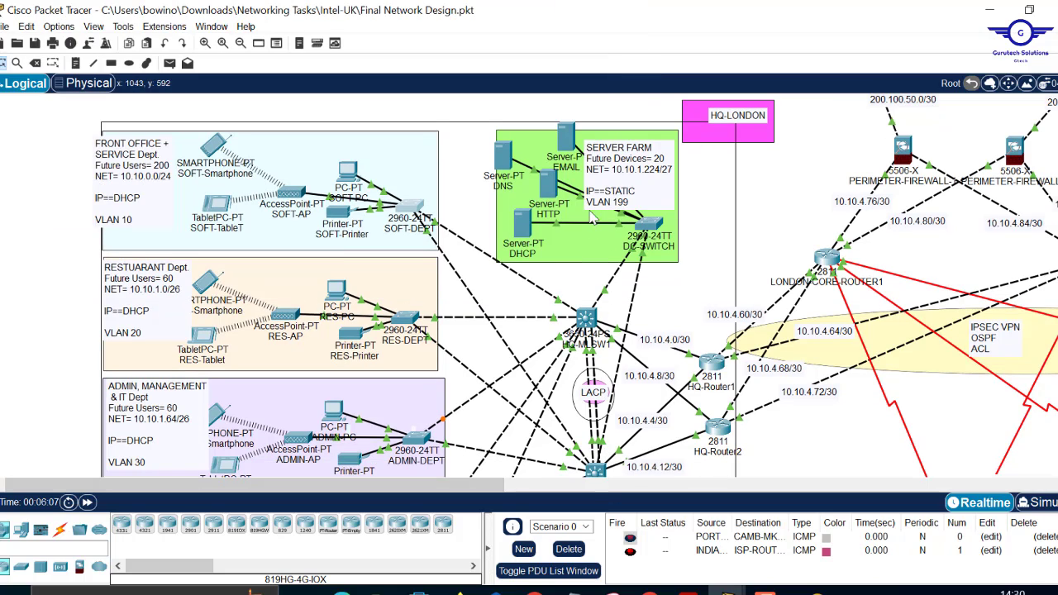
left_click(413, 210)
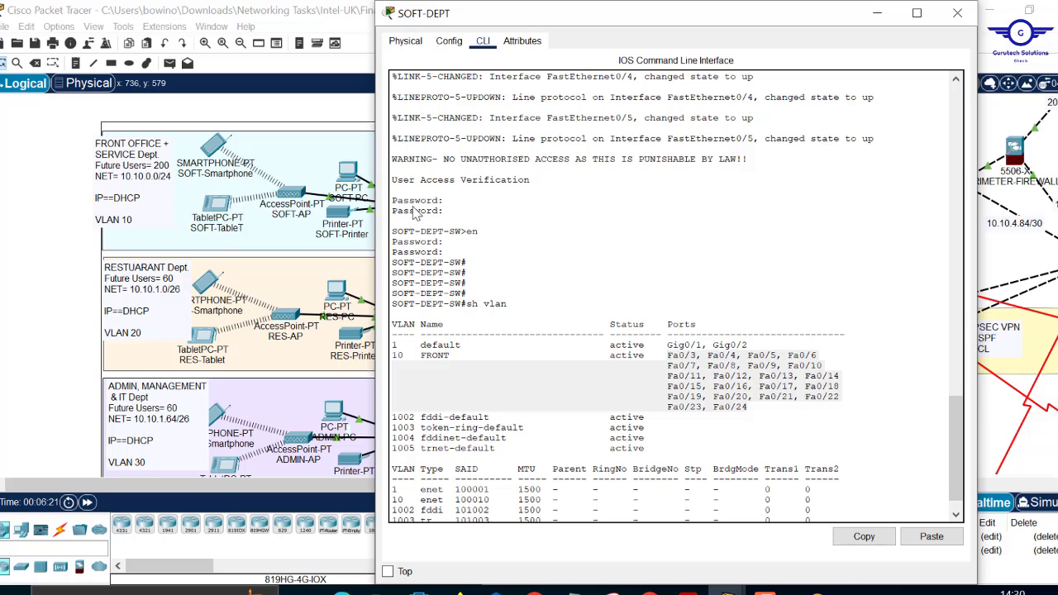
left_click(513, 341)
scroll(512, 341, "down", 3)
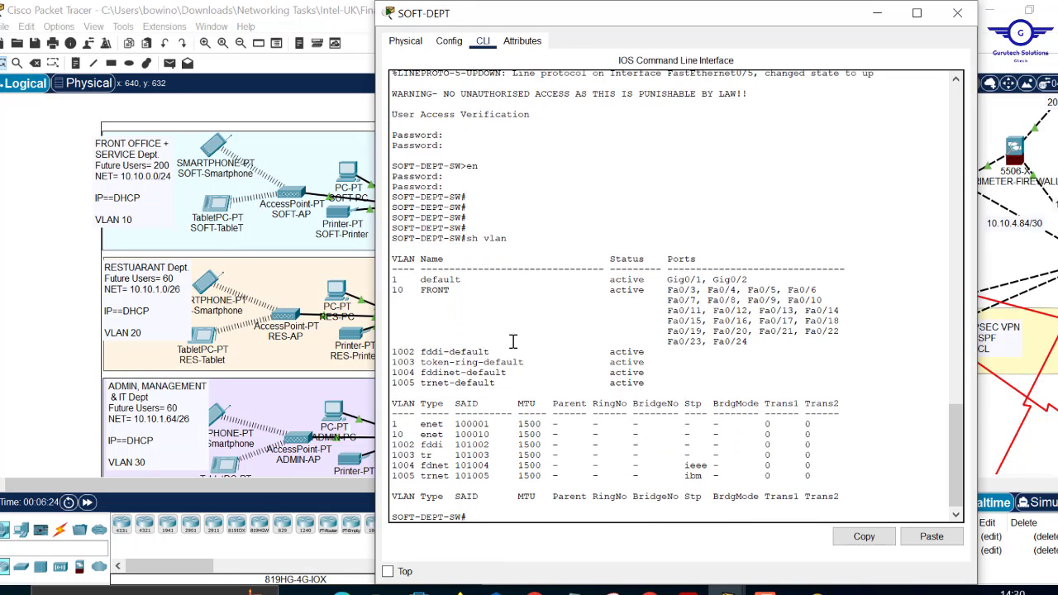
key("Return")
type("sh start")
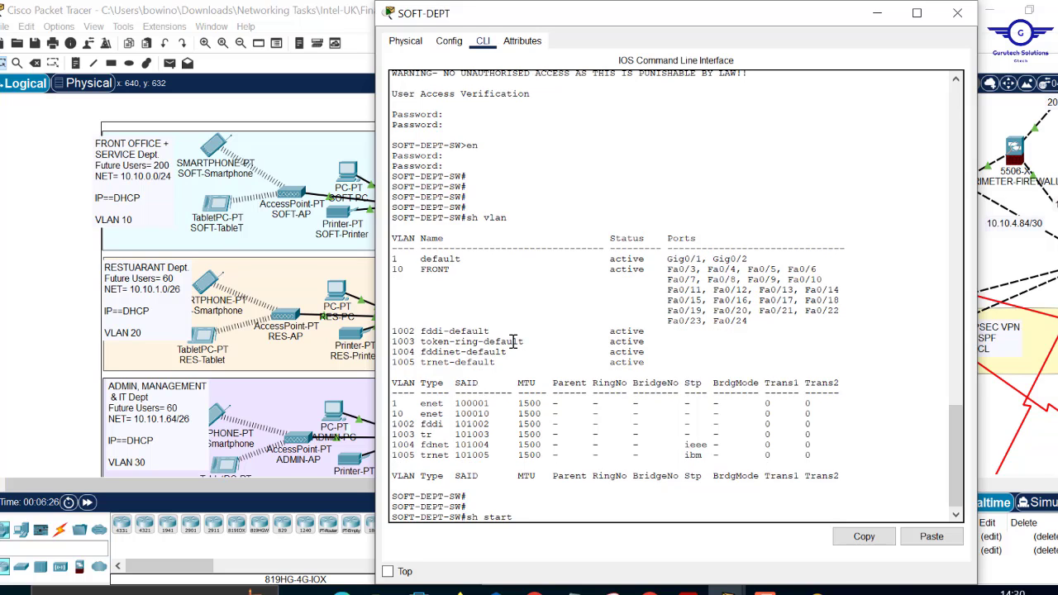
key("Return")
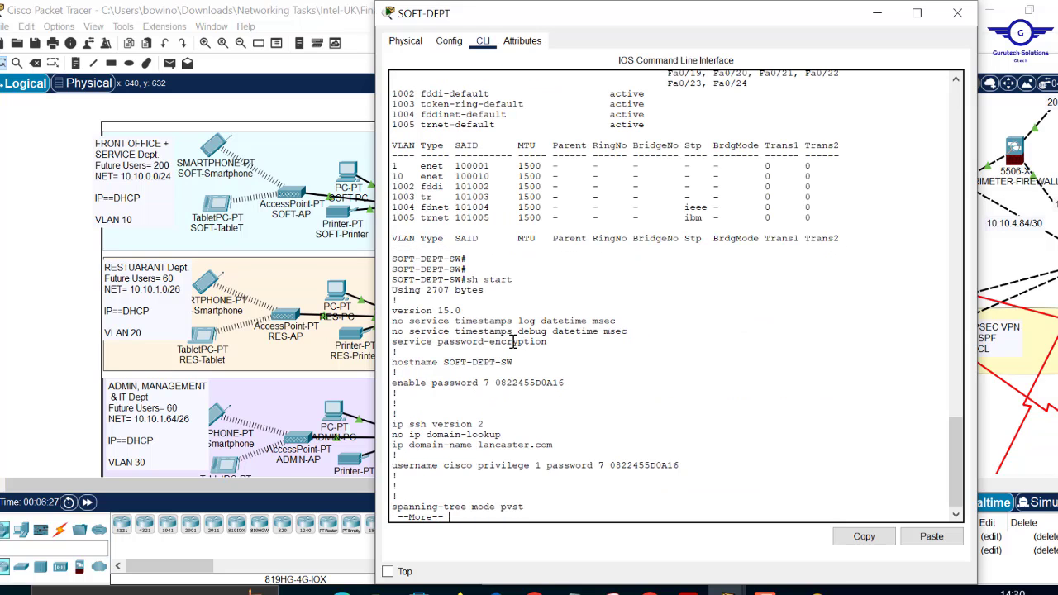
key("Return")
key("Return")
key("Return")
key("Return")
key("Return")
key("Return")
key("Return")
key("Return")
key("Return")
key("Return")
key("Return")
key("Return")
key("Return")
key("Return")
key("Return")
key("Return")
key("Return")
key("Return")
key("Return")
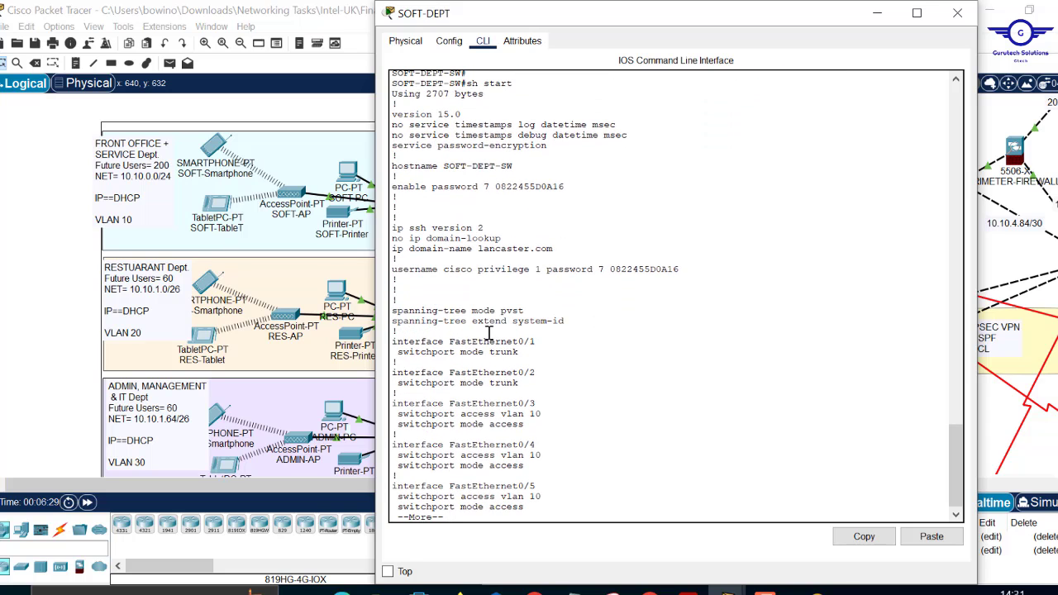
- Examine the service password-encryption line and the local username entry with its encrypted password in the startup configuration
left_click(555, 147)
left_click_drag(460, 145, 387, 143)
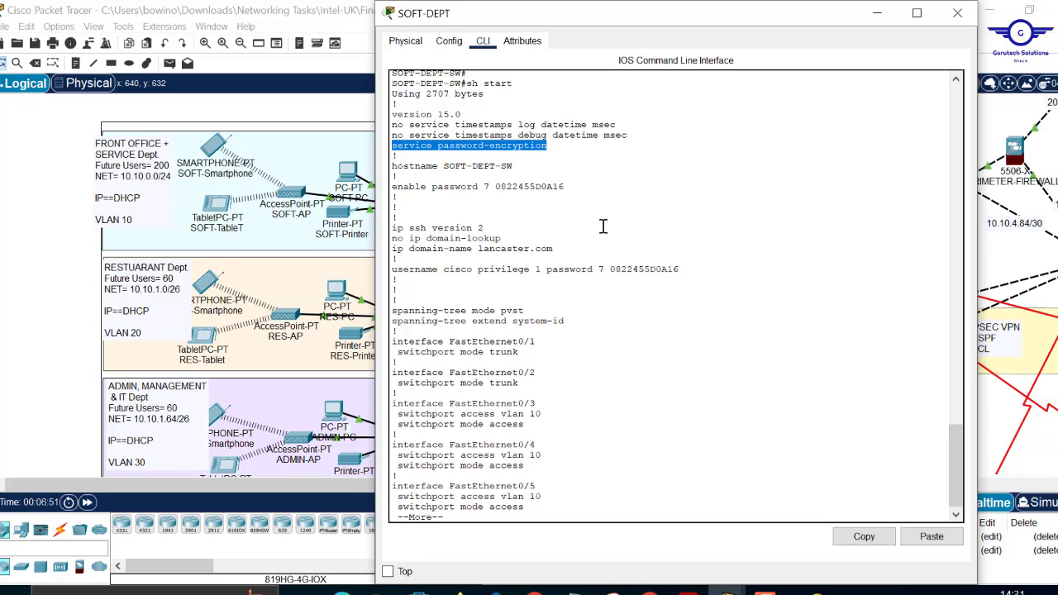
left_click_drag(683, 272, 616, 272)
left_click_drag(547, 279, 387, 270)
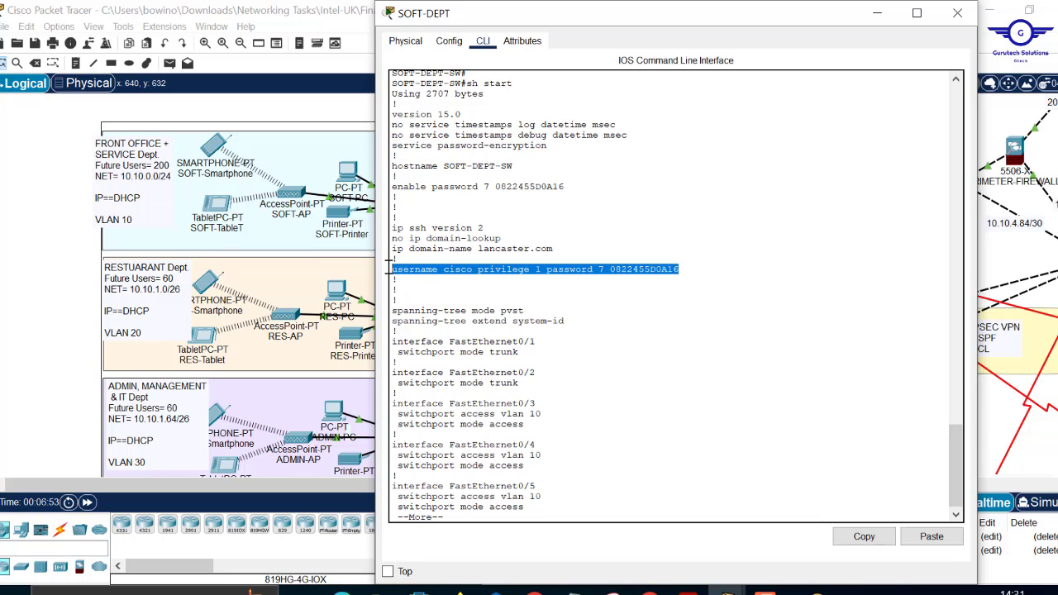
left_click(473, 271)
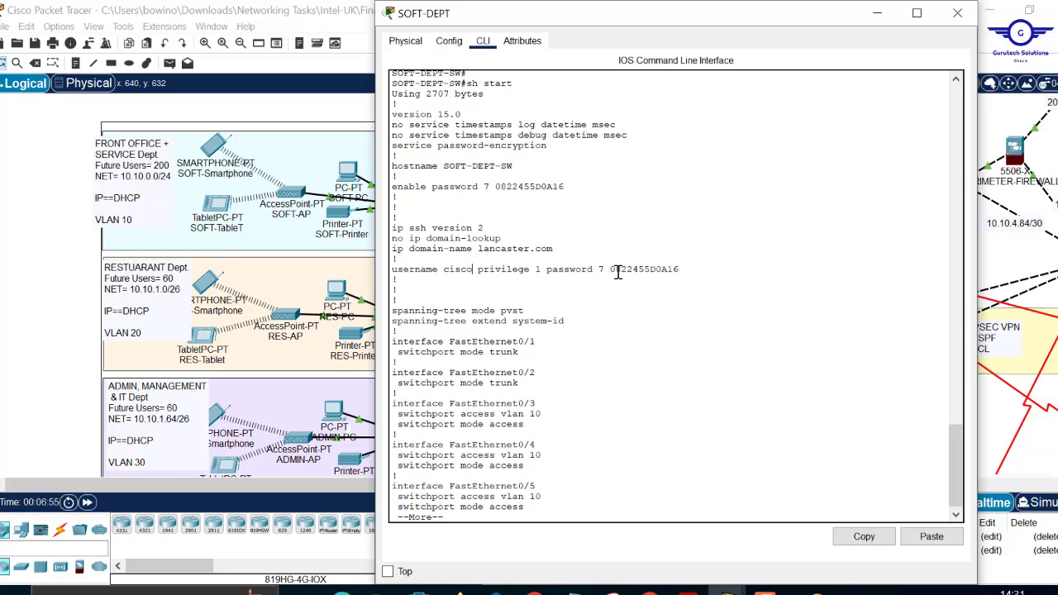
left_click_drag(606, 271, 768, 271)
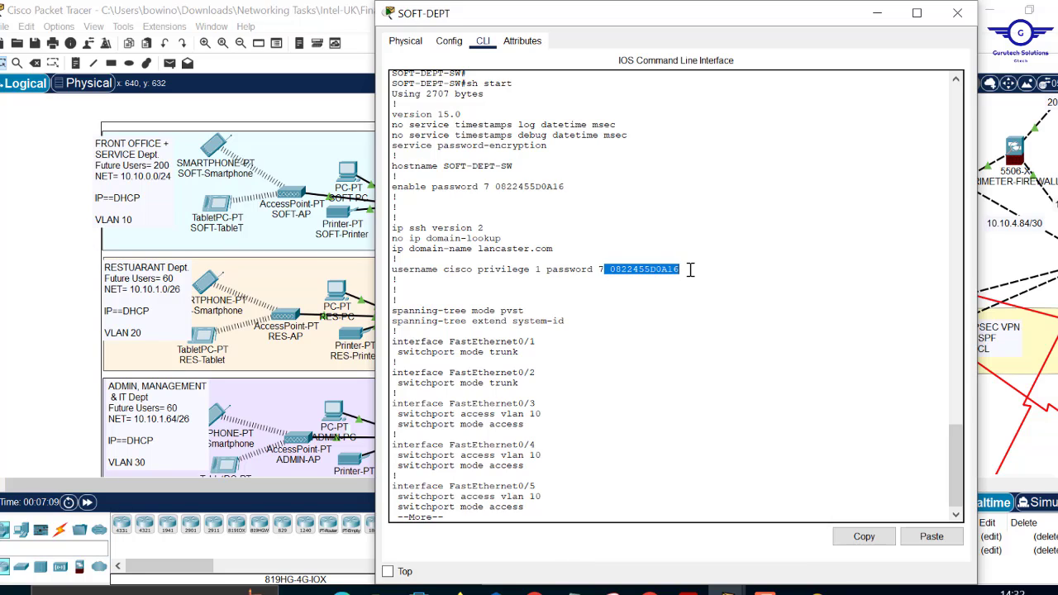
- Compare the password-encryption service line with the encrypted strings of the username and enable passwords
left_click(565, 153)
mouse_move(397, 155)
left_mouse_down()
mouse_move(411, 145)
mouse_move(391, 146)
left_mouse_up()
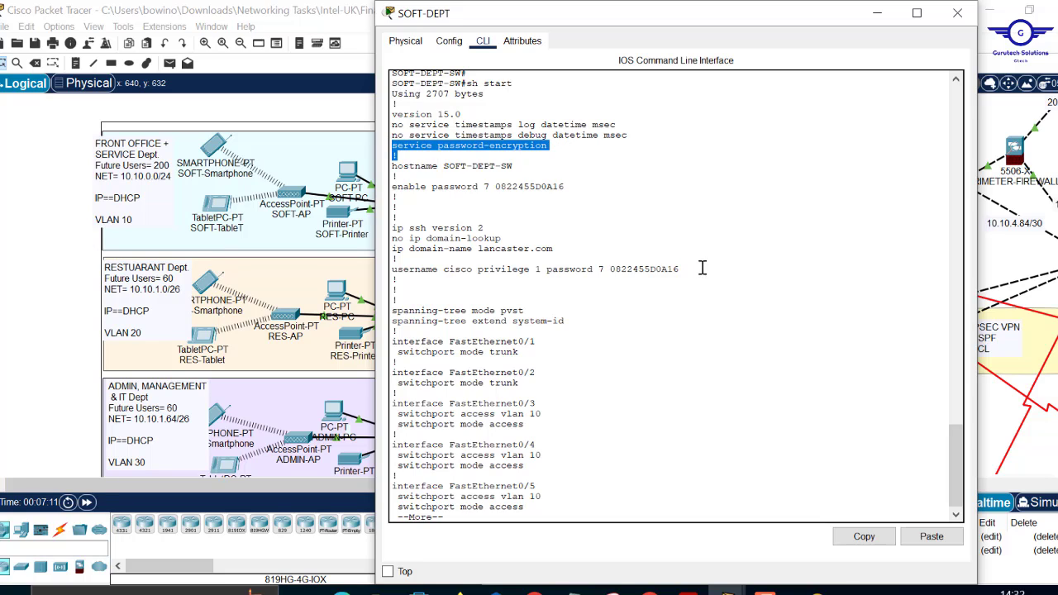
left_click_drag(680, 269, 617, 268)
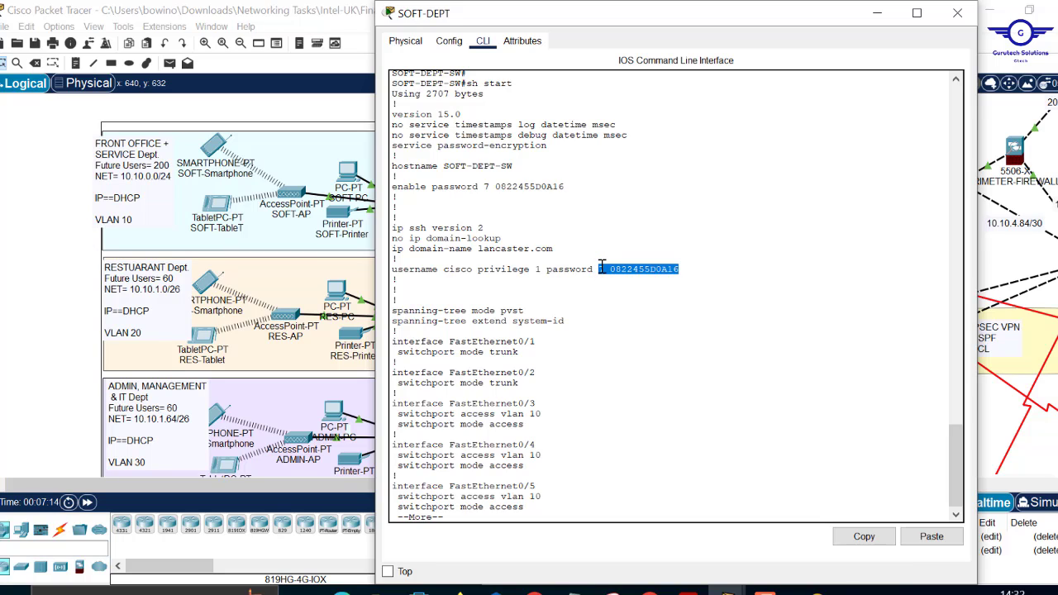
left_click_drag(690, 273, 610, 273)
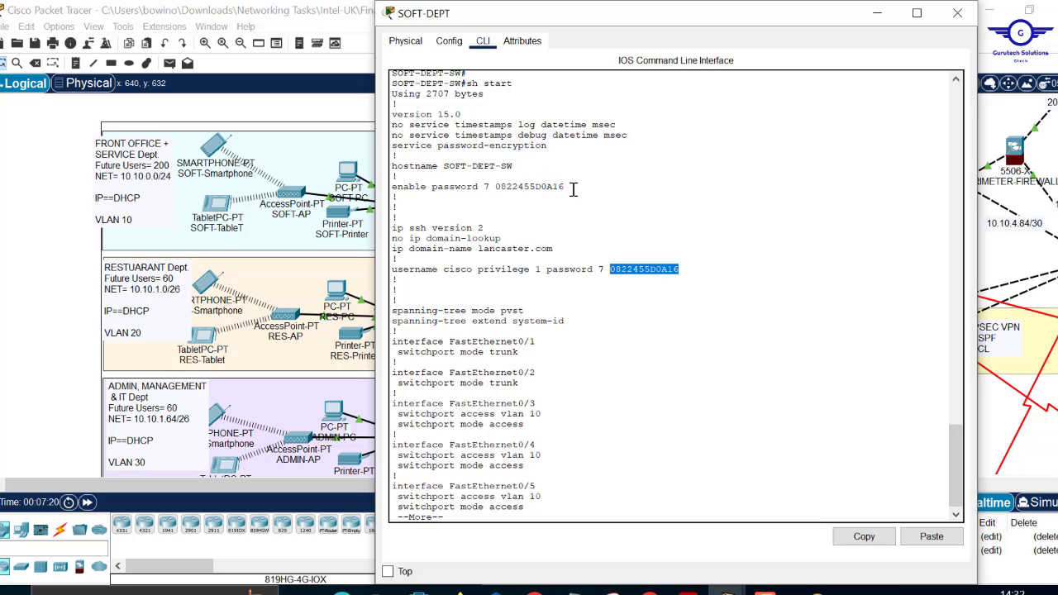
left_click_drag(573, 188, 494, 186)
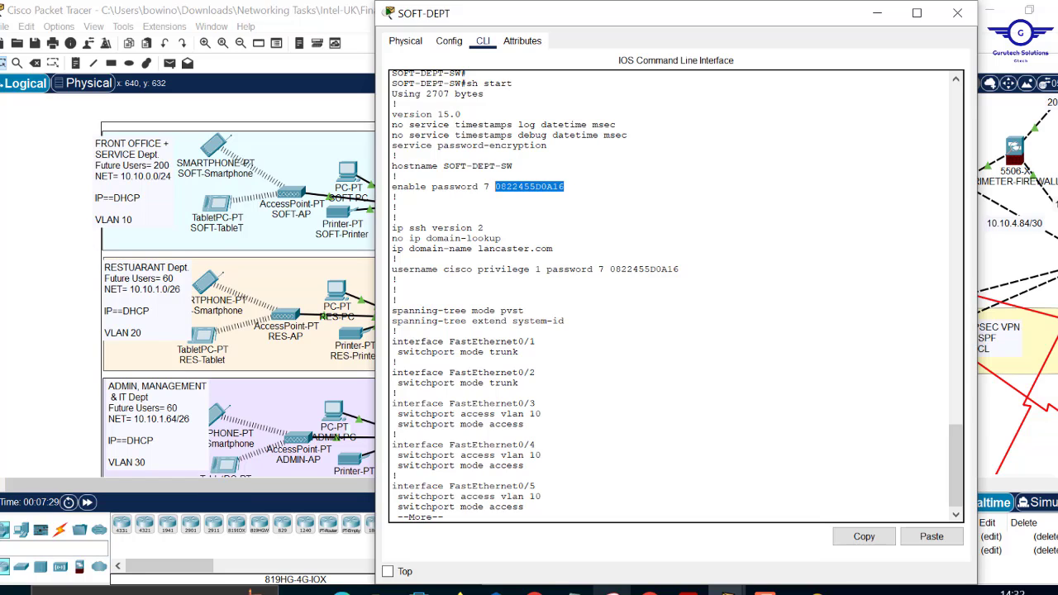
- Open Network Design.pdf from the Intel-UK folder and find the lettered list of technologies for the Lancaster Hotel network
left_click(380, 591)
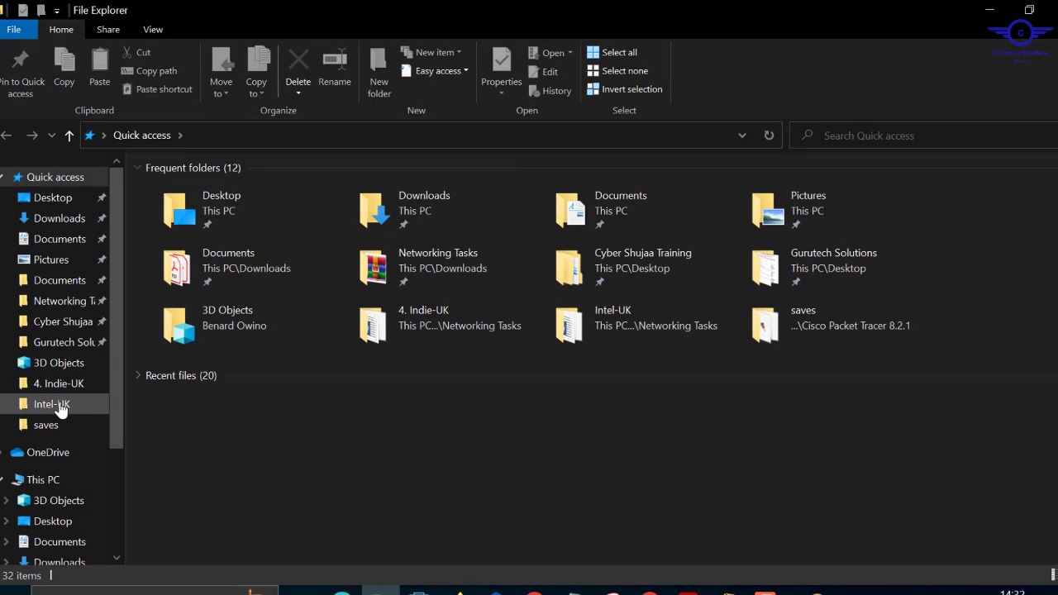
left_click(60, 407)
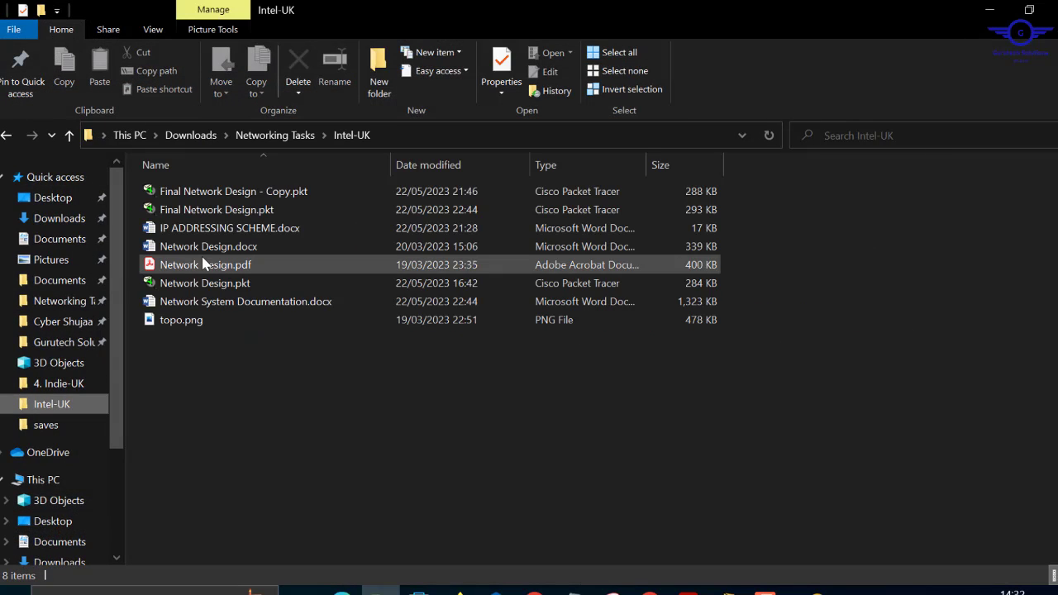
double_click(192, 265)
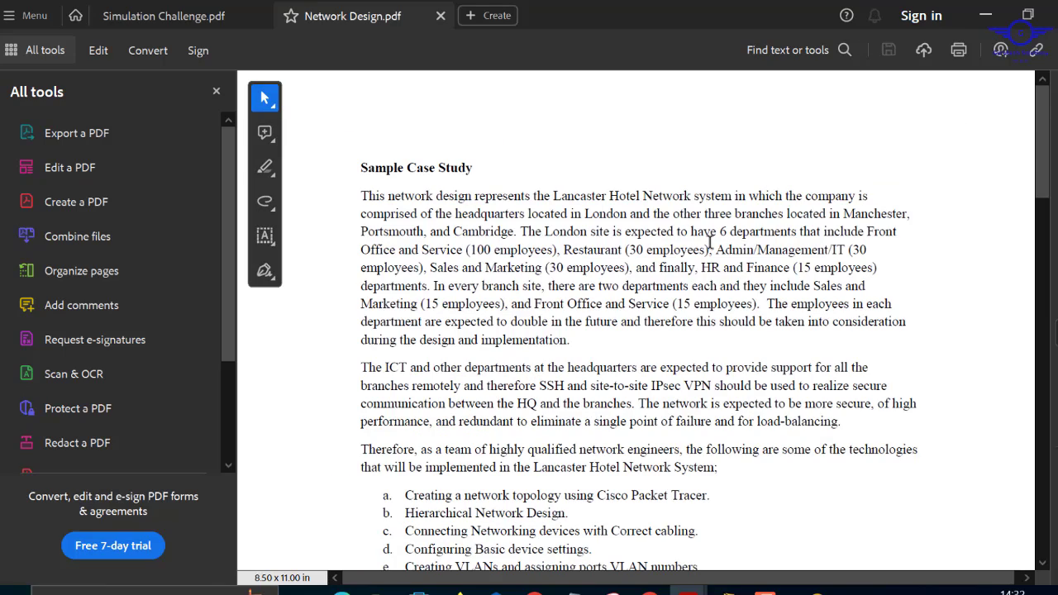
scroll(710, 241, "down", 3)
scroll(709, 241, "down", 5)
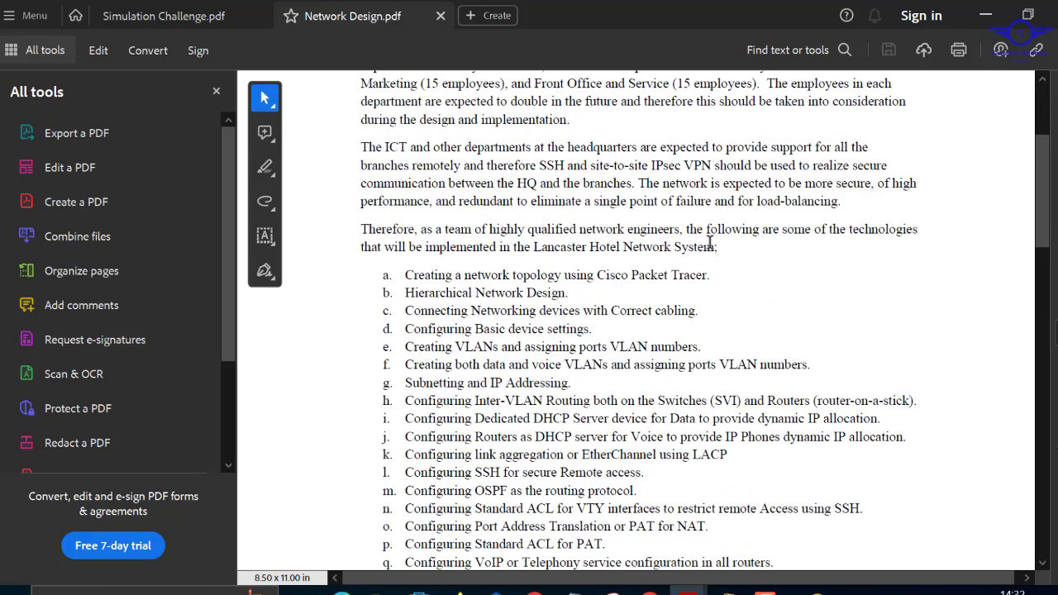
scroll(710, 242, "down", 2)
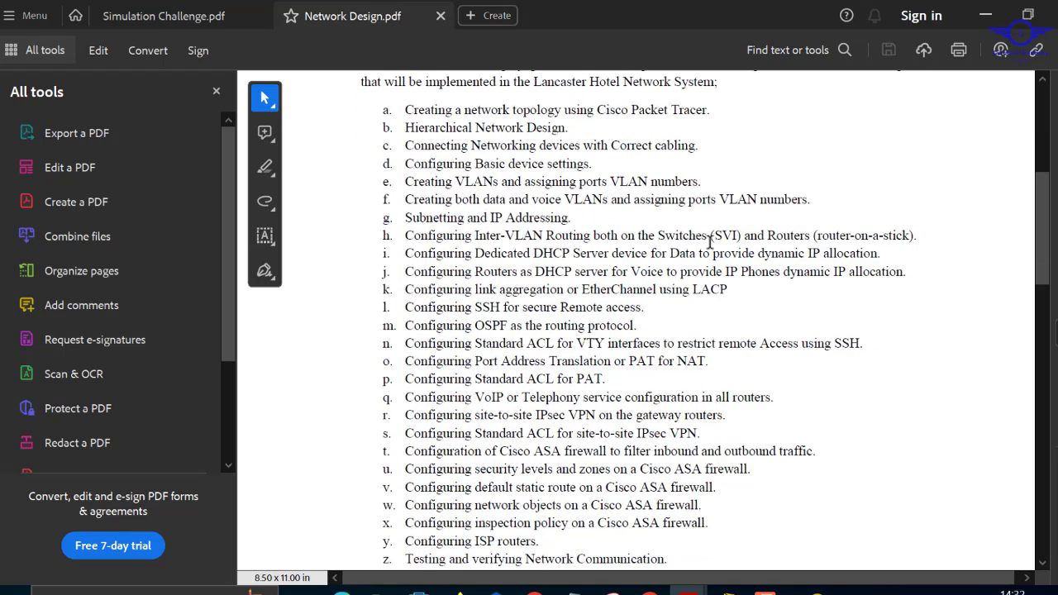
scroll(710, 242, "up", 1)
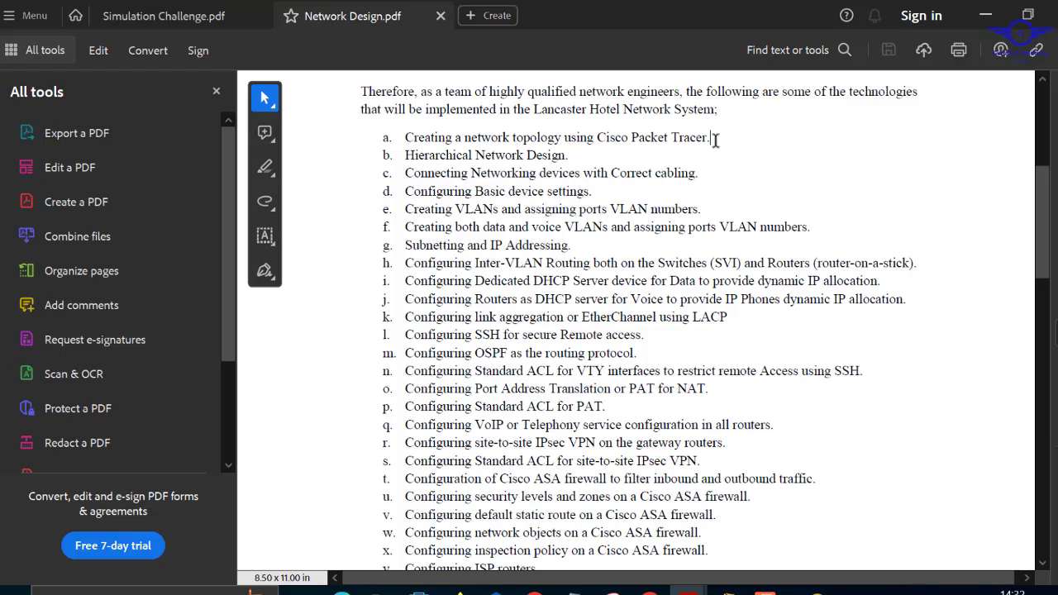
- Review the first two listed technologies, selecting the text of the network topology item and then the Hierarchical Network Design item
left_click_drag(716, 141, 404, 132)
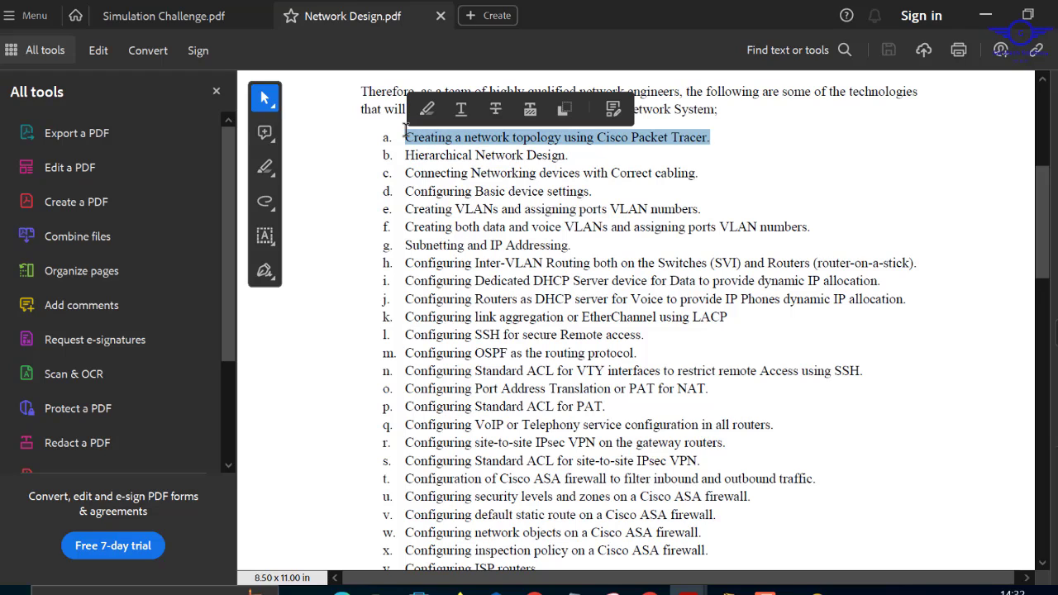
left_click(671, 139)
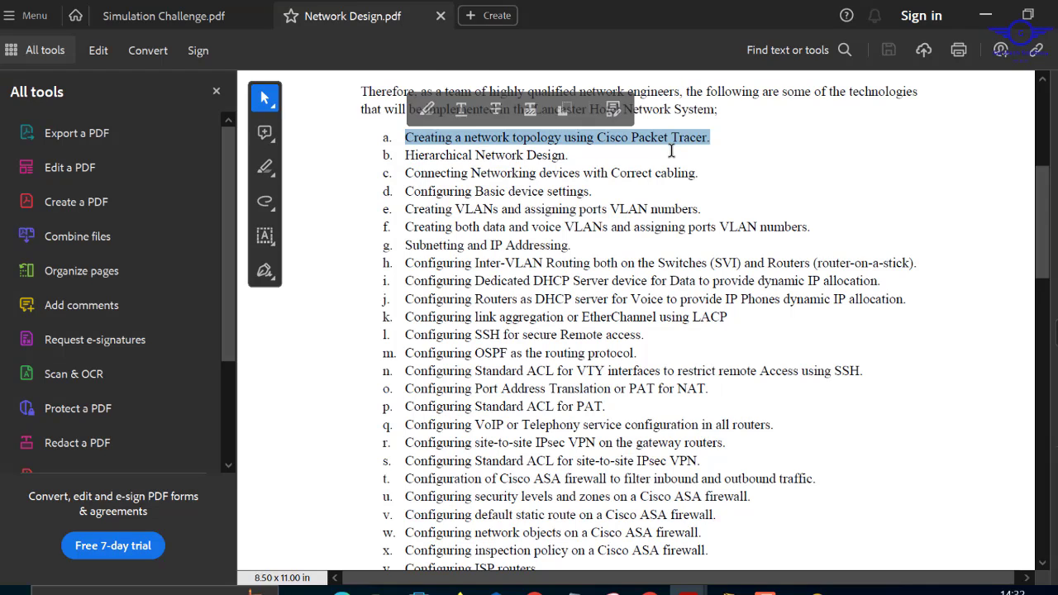
mouse_move(686, 588)
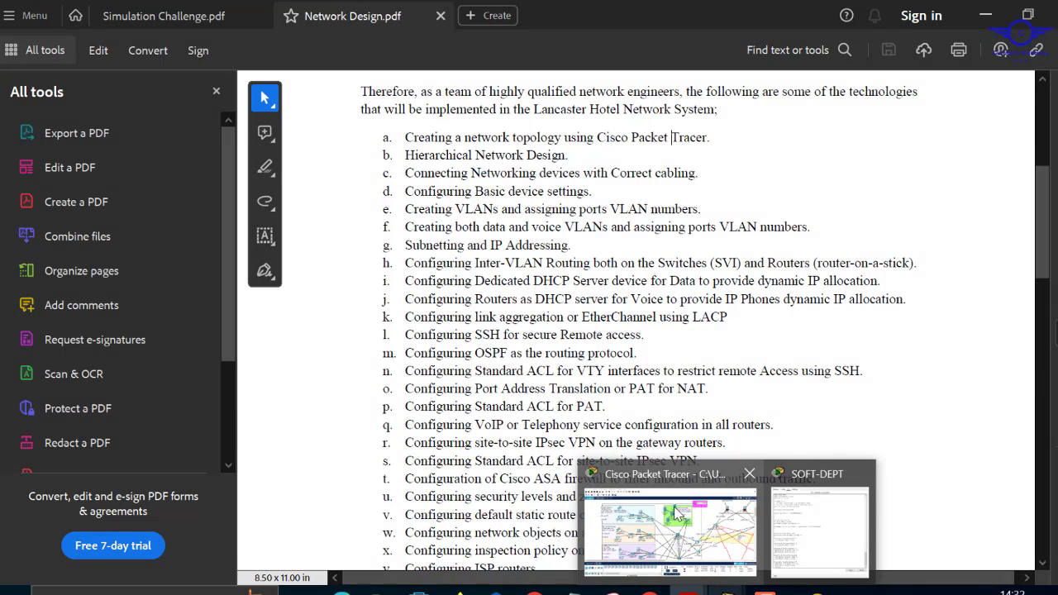
mouse_move(670, 521)
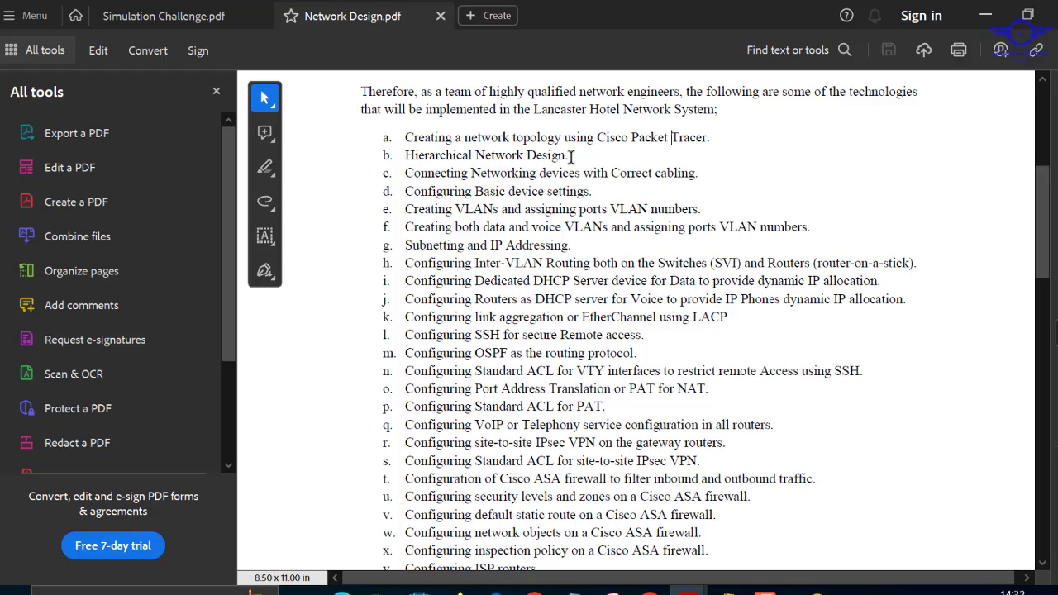
left_click_drag(570, 156, 415, 149)
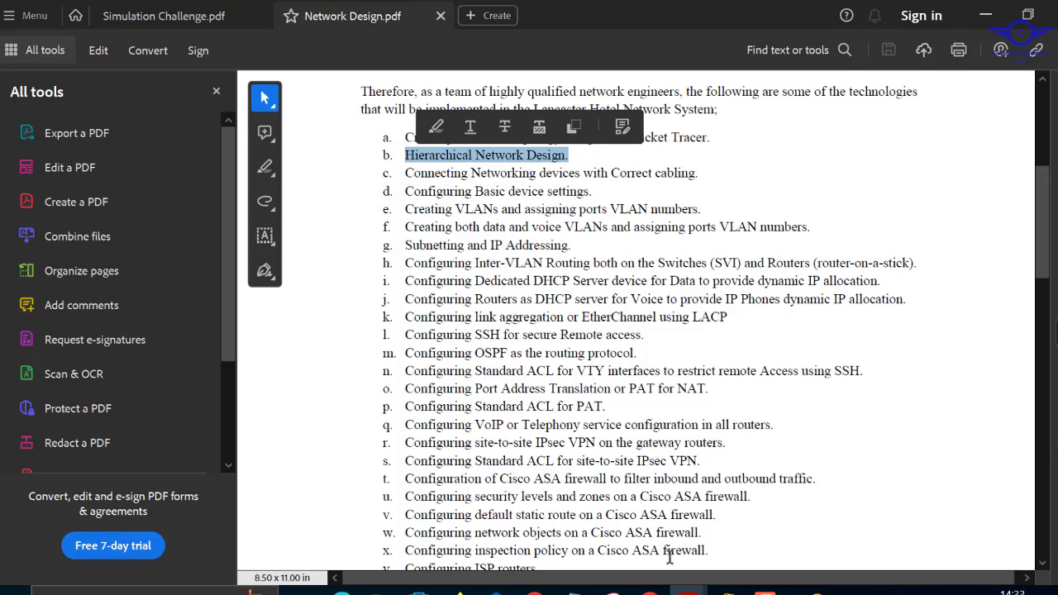
- Switch to the Final Network Design topology in Cisco Packet Tracer and point out the Front Office and Restaurant department areas with a temporary selection
mouse_move(686, 588)
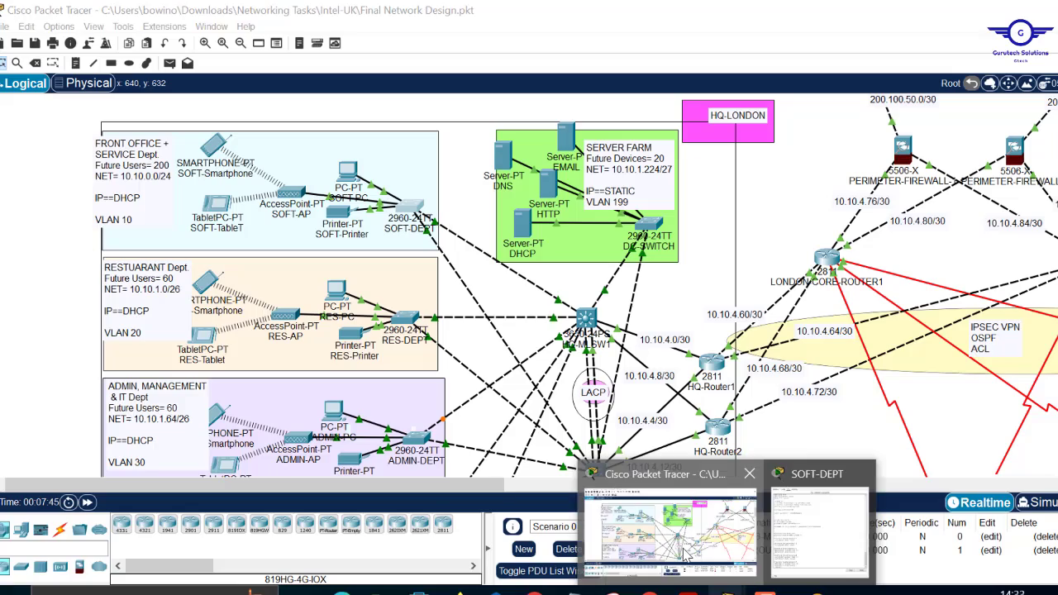
left_click(684, 559)
scroll(699, 304, "down", 3)
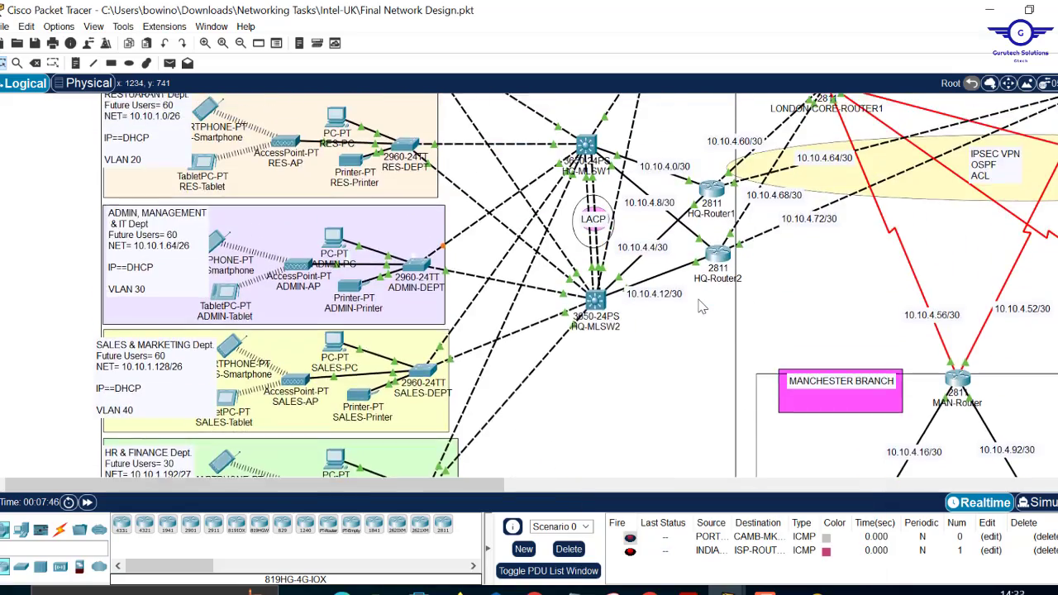
scroll(700, 307, "up", 3)
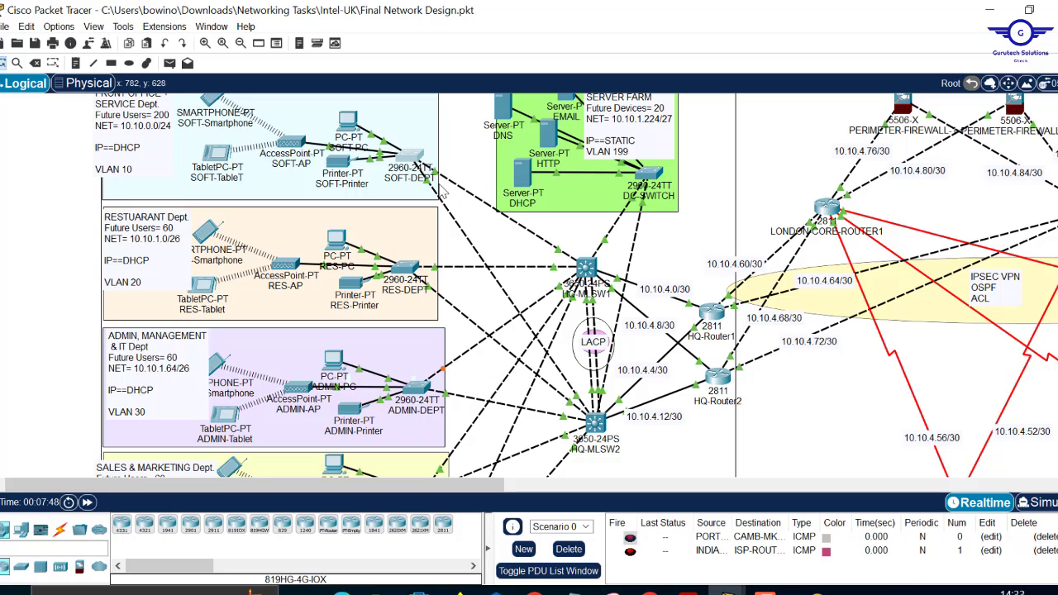
scroll(390, 165, "up", 4)
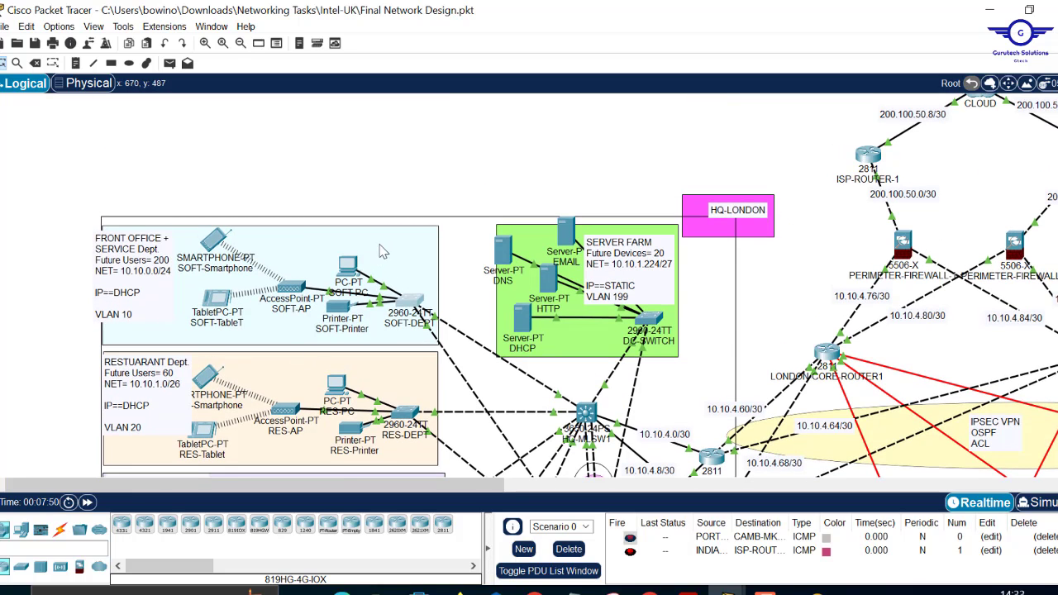
left_click_drag(459, 169, 91, 468)
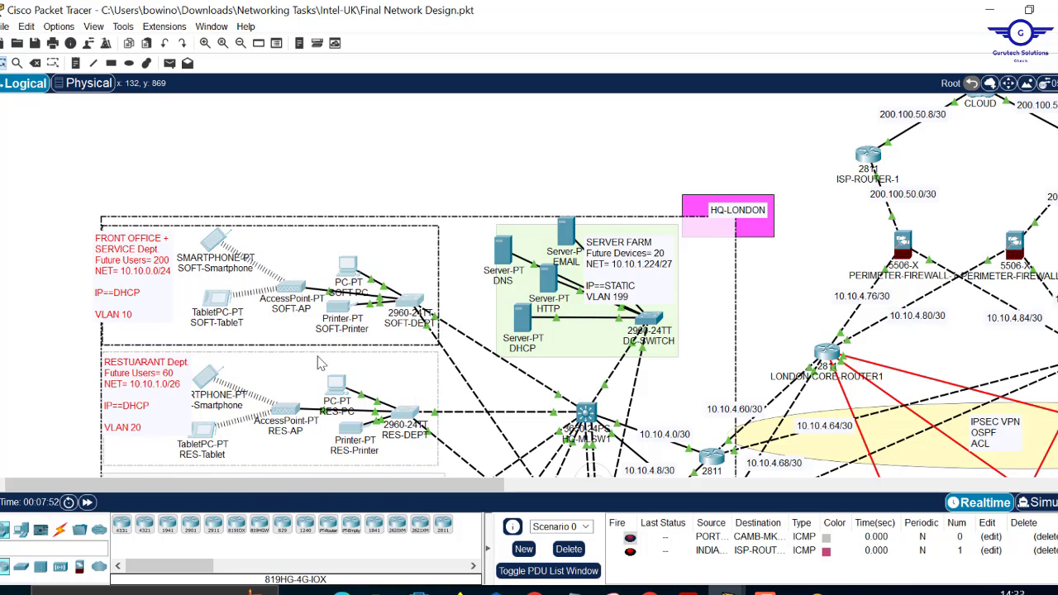
left_click(461, 129)
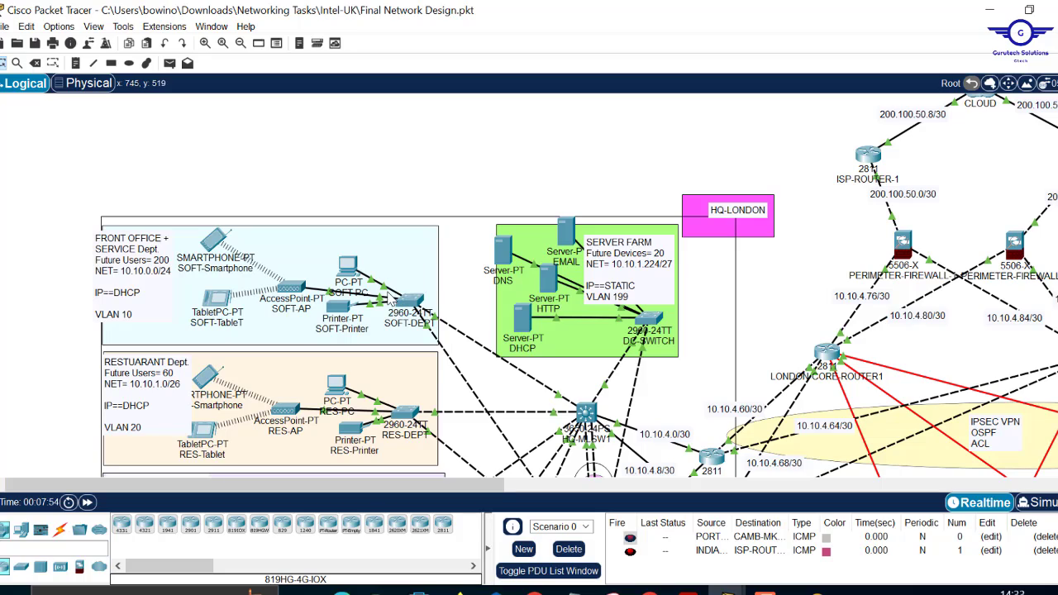
- Return to the topology window and examine the HQ-MLSW1 and HQ-MLSW2 multilayer switches with their links to the departments and HQ routers
key("super+Tab")
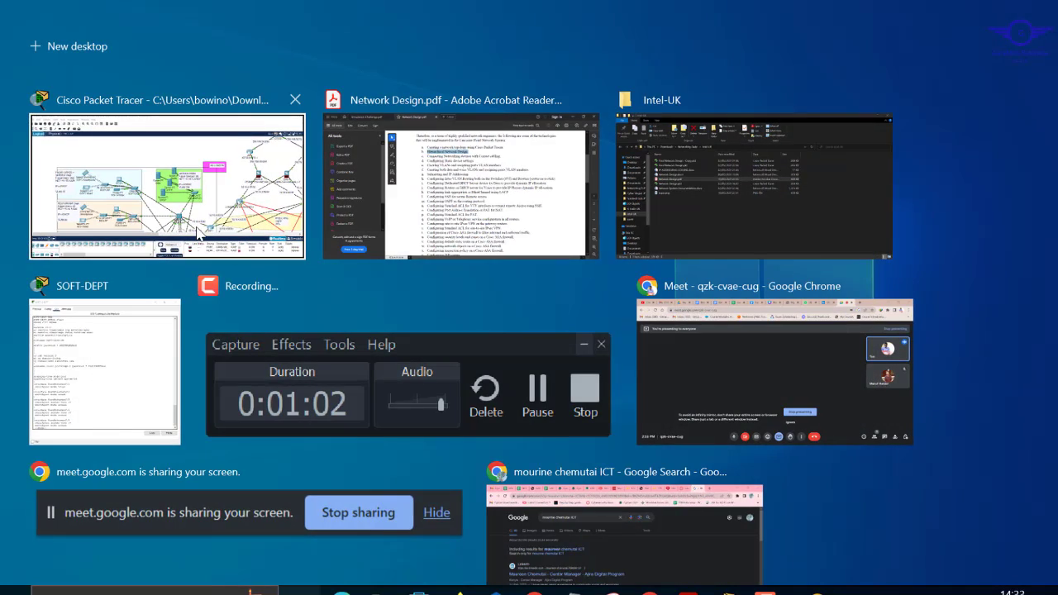
left_click(200, 223)
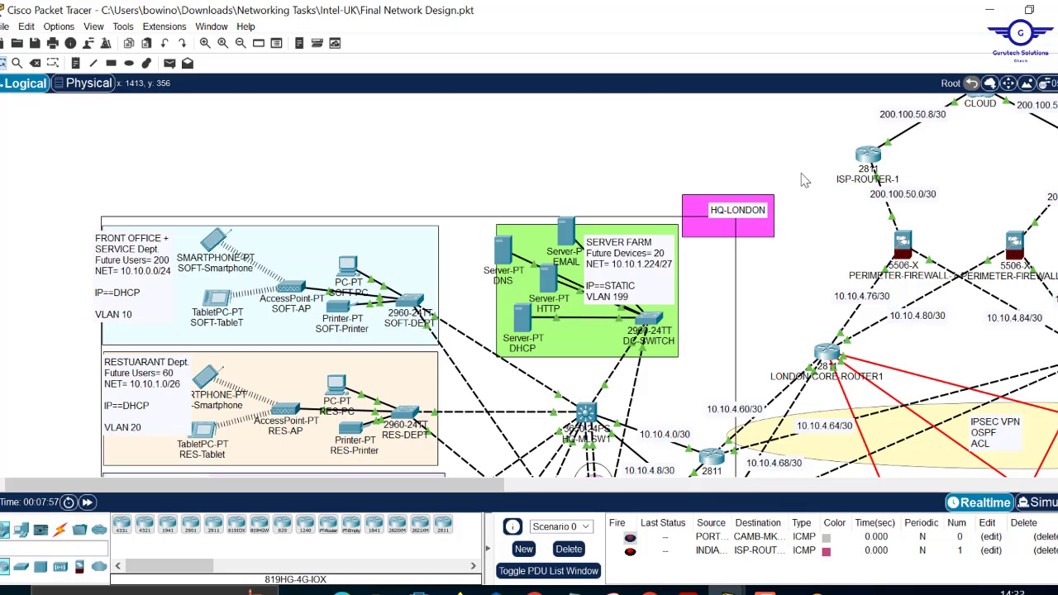
scroll(805, 181, "down", 5)
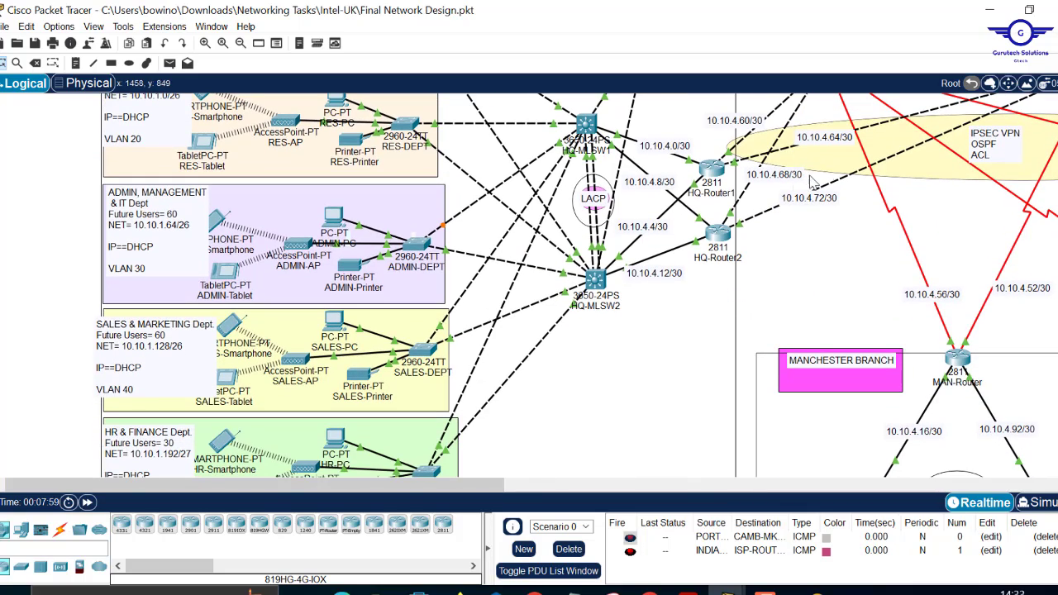
scroll(765, 253, "up", 2)
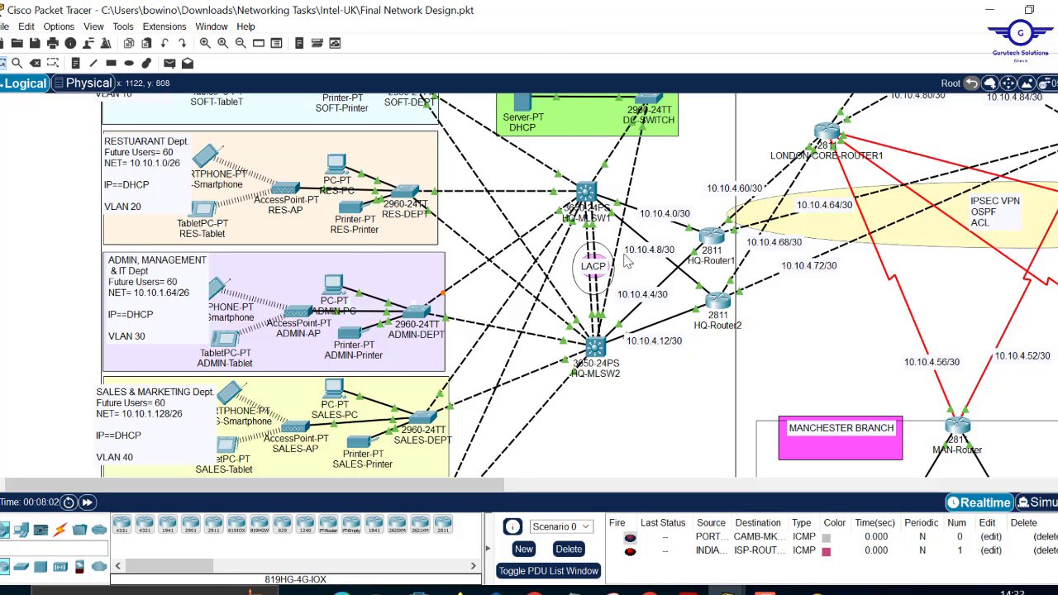
scroll(831, 342, "up", 2)
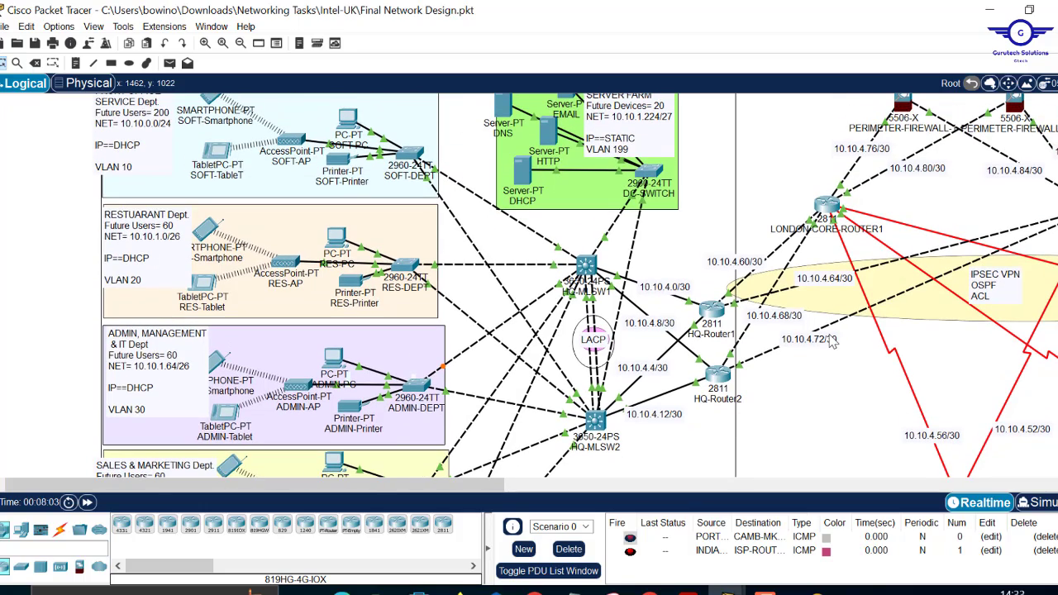
- Examine the London core routers and perimeter firewalls, marking them with a temporary selection and clearing it
left_click_drag(494, 488, 655, 494)
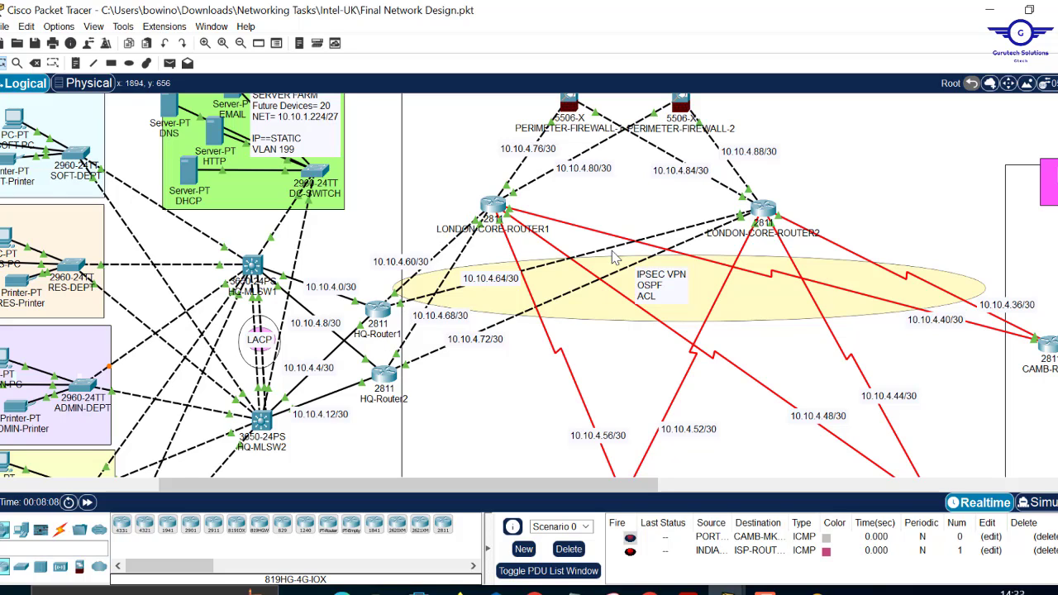
scroll(810, 205, "up", 5)
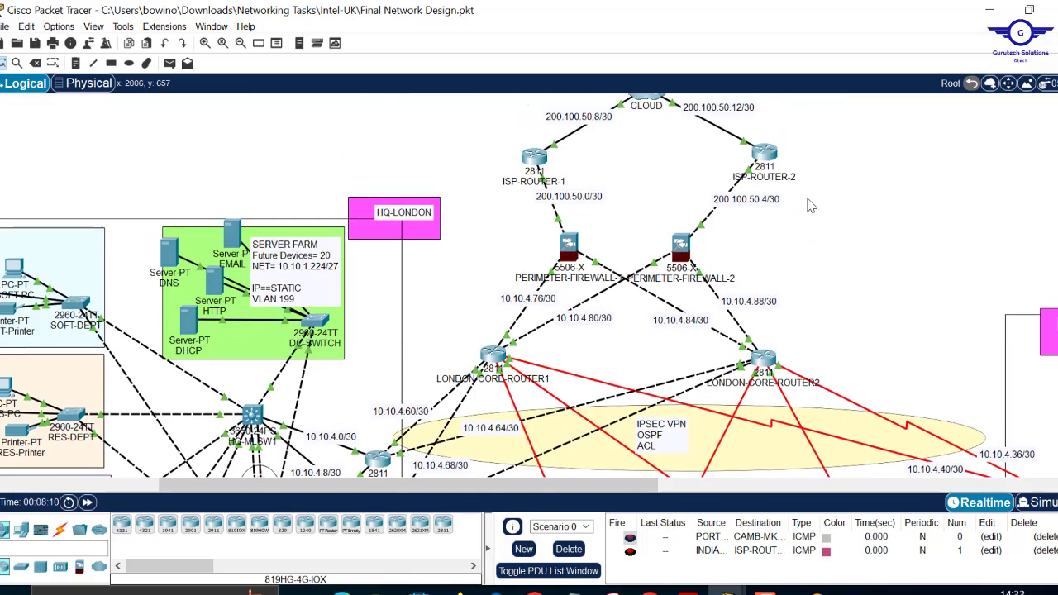
scroll(811, 204, "down", 2)
left_click_drag(491, 179, 432, 463)
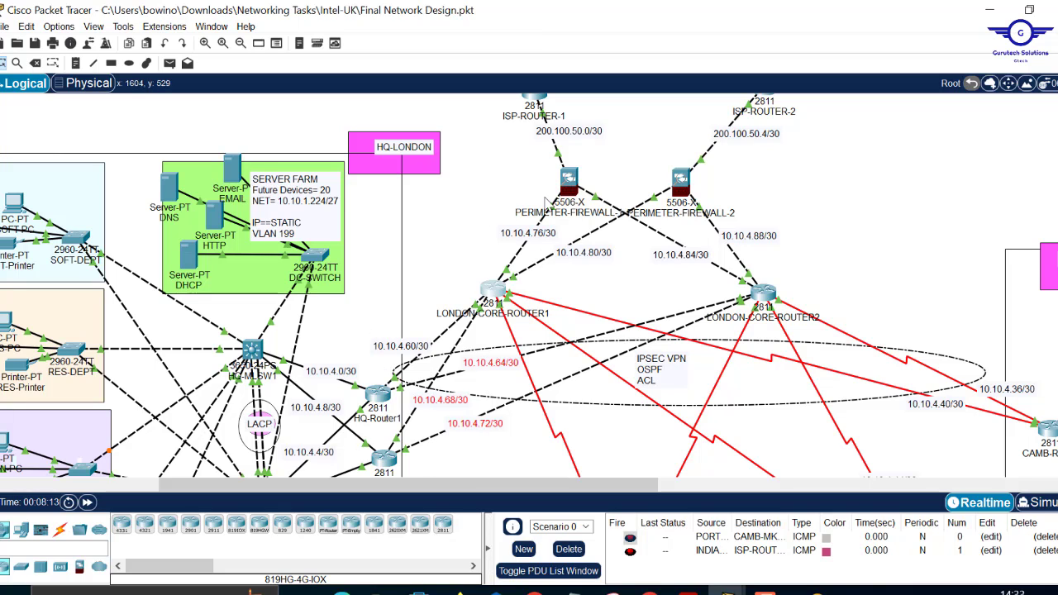
left_click_drag(516, 182, 831, 345)
left_click(931, 177)
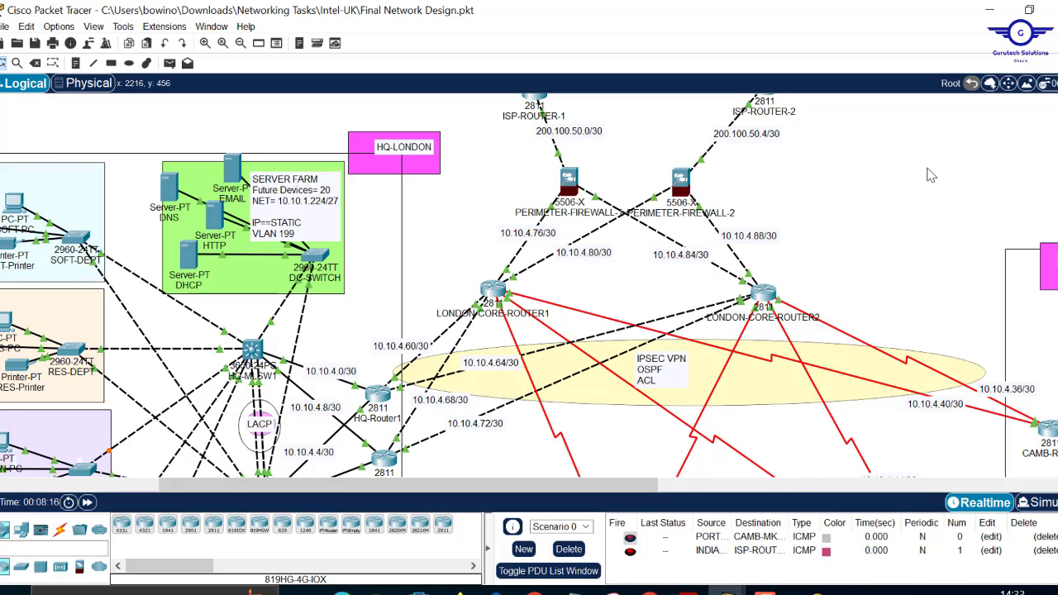
- Examine the ISP routers below the cloud, and box-select the perimeter firewalls and London core routers to point out their layer
scroll(900, 199, "up", 5)
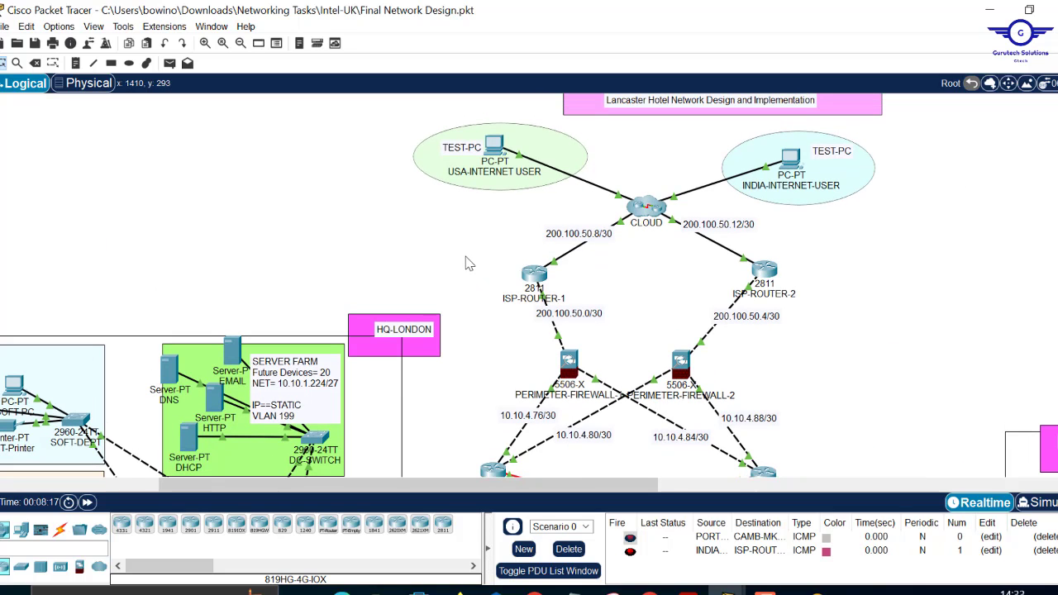
left_click_drag(466, 257, 881, 296)
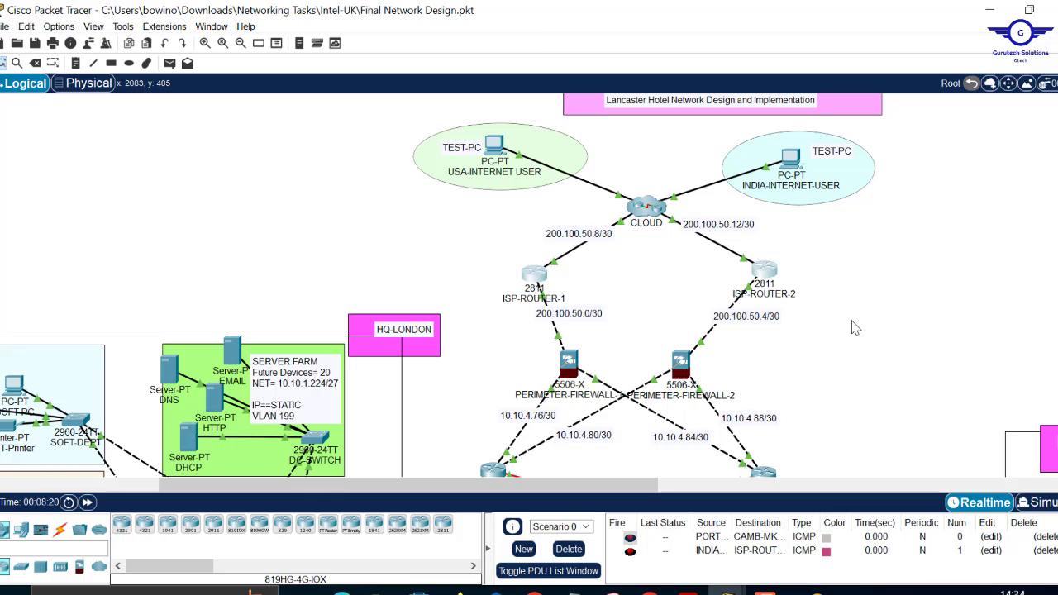
left_click_drag(506, 351, 878, 478)
scroll(921, 404, "down", 4)
scroll(921, 404, "up", 1)
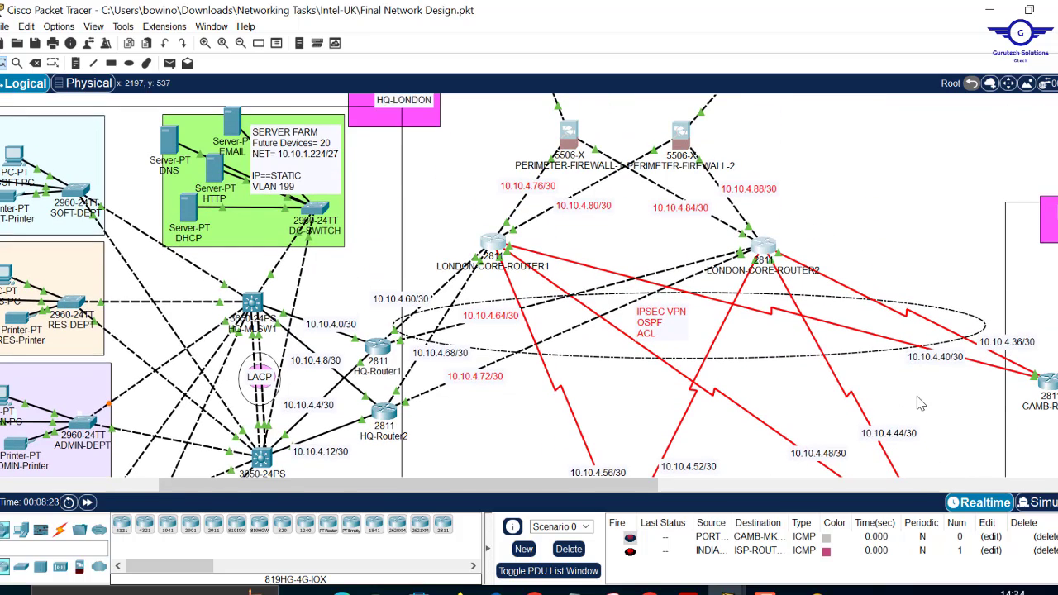
- Review the hierarchy once more from the HQ department networks across to the London core routers
scroll(452, 225, "left", 5)
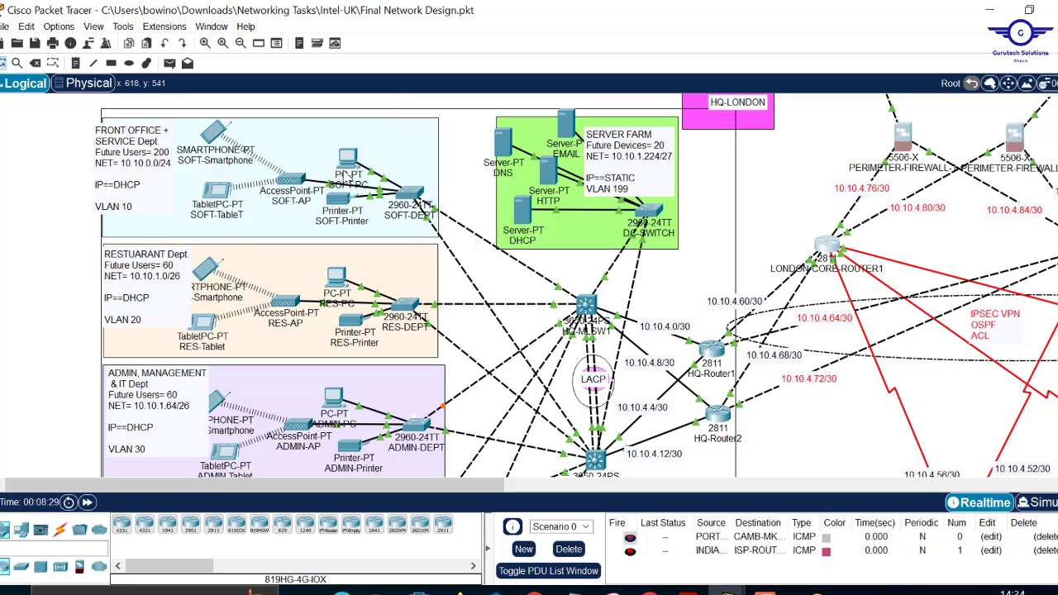
mouse_move(351, 167)
scroll(769, 219, "right", 3)
scroll(769, 219, "right", 1)
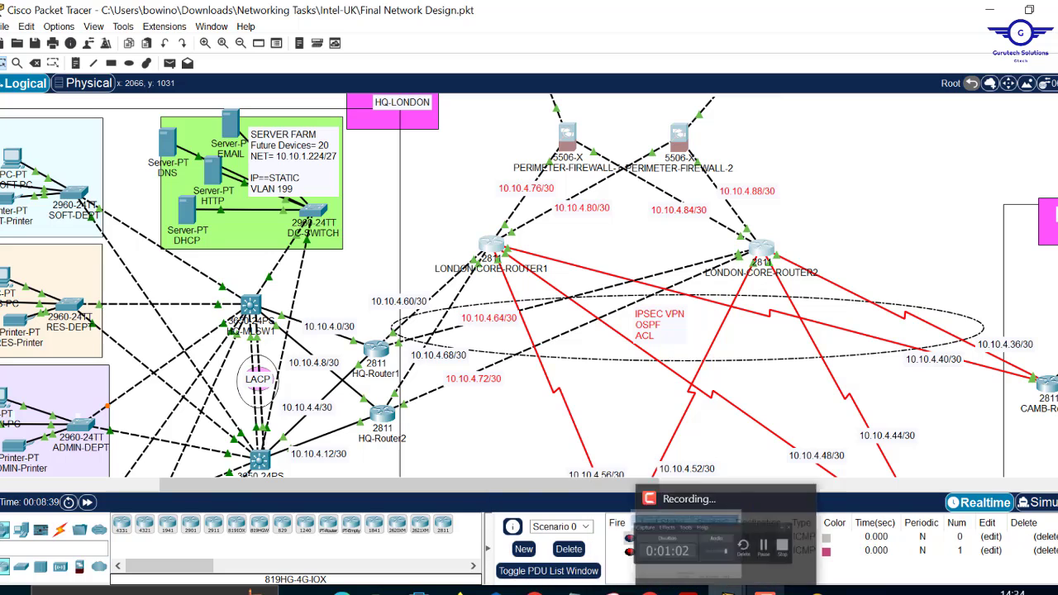
- Return to Network Design.pdf in Adobe Acrobat Reader and select the item "Connecting Networking devices with Correct cabling" for review
mouse_move(688, 589)
left_click(631, 526)
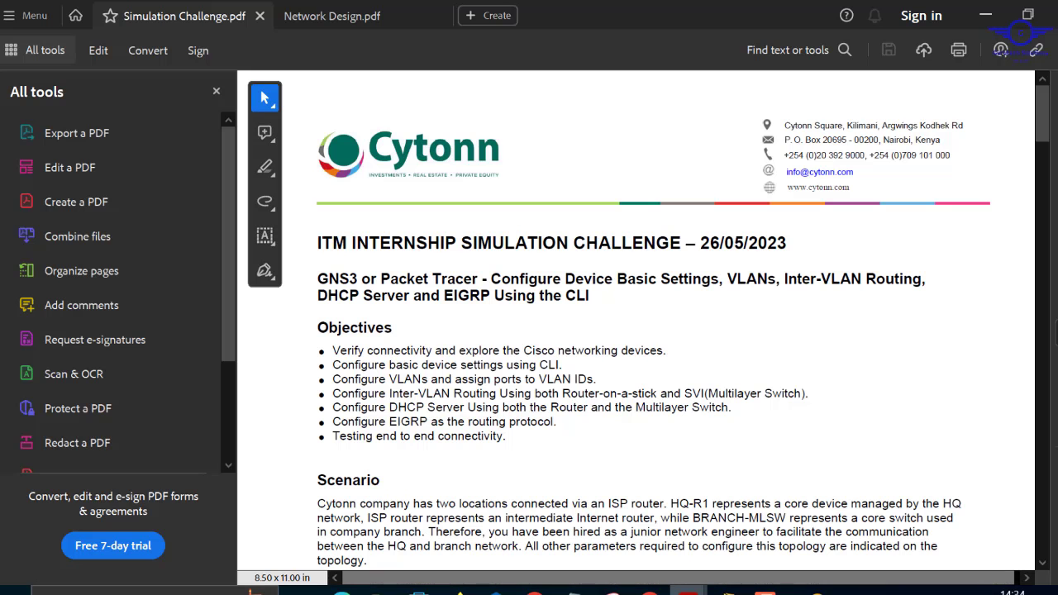
mouse_move(688, 589)
left_click(784, 533)
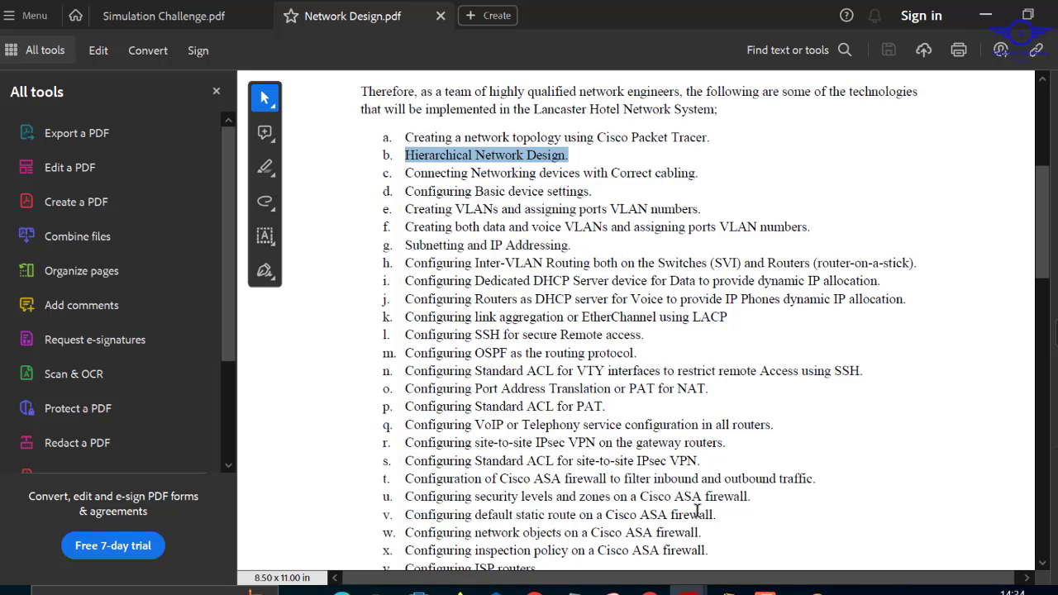
left_click(678, 273)
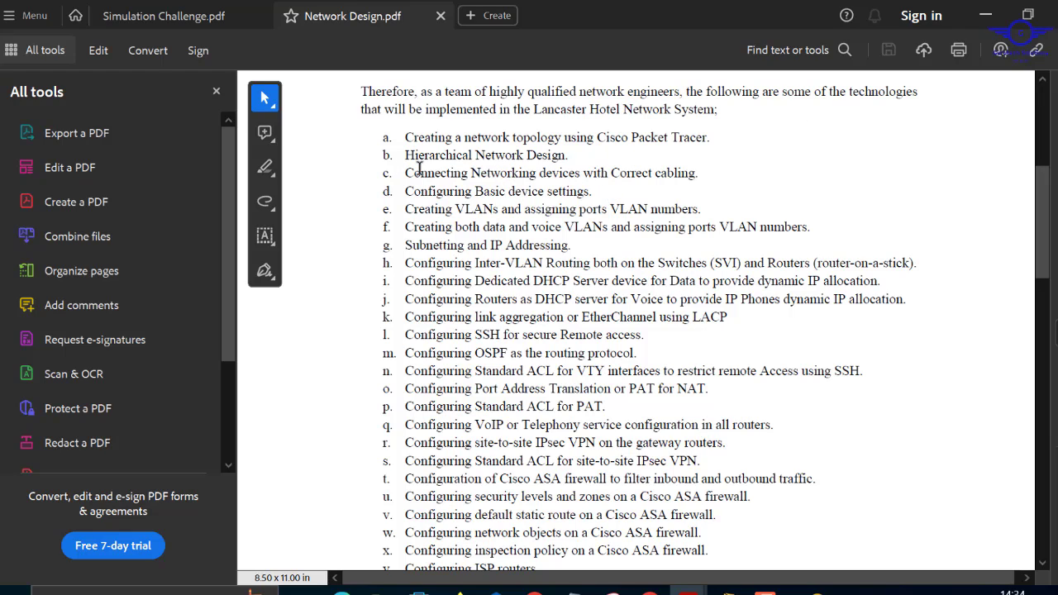
left_click_drag(420, 171, 670, 179)
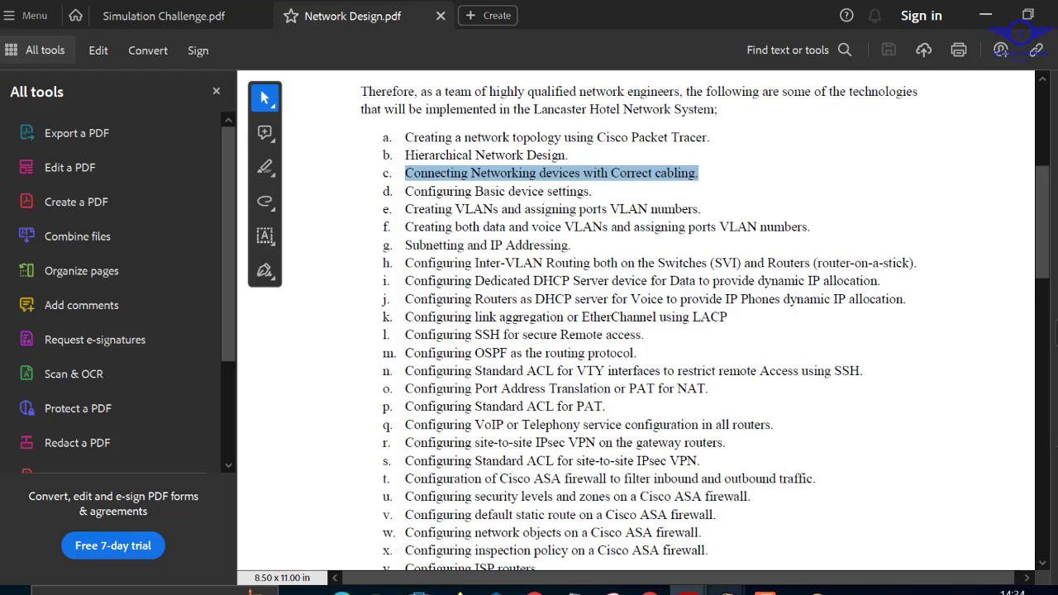
- Switch to Cisco Packet Tracer and move SOFT-PC slightly away from the SOFT-DEPT switch in the Front Office + Service department
mouse_move(728, 591)
left_click(704, 536)
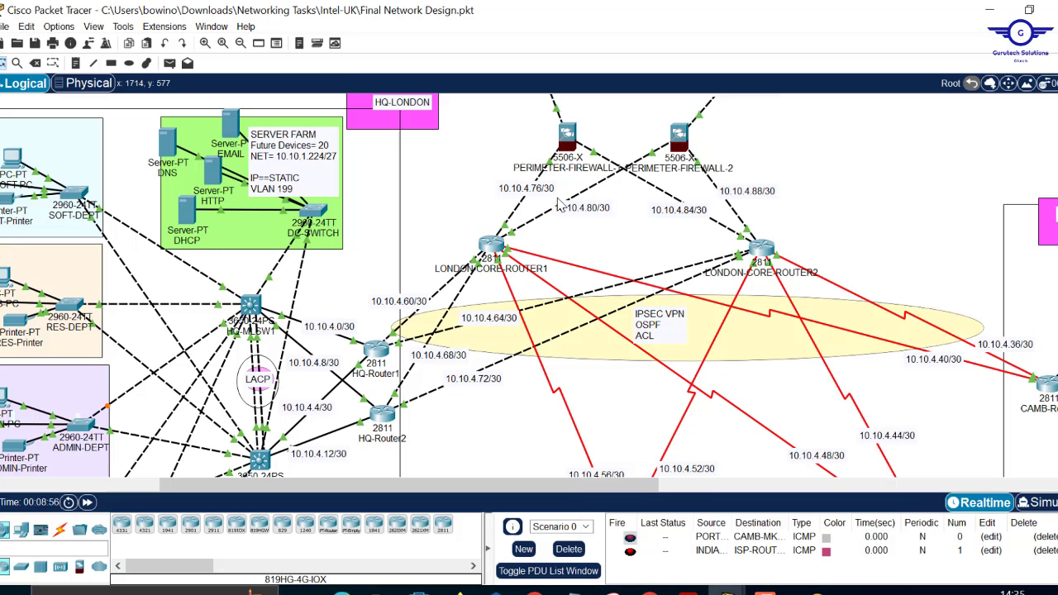
scroll(484, 182, "left", 3)
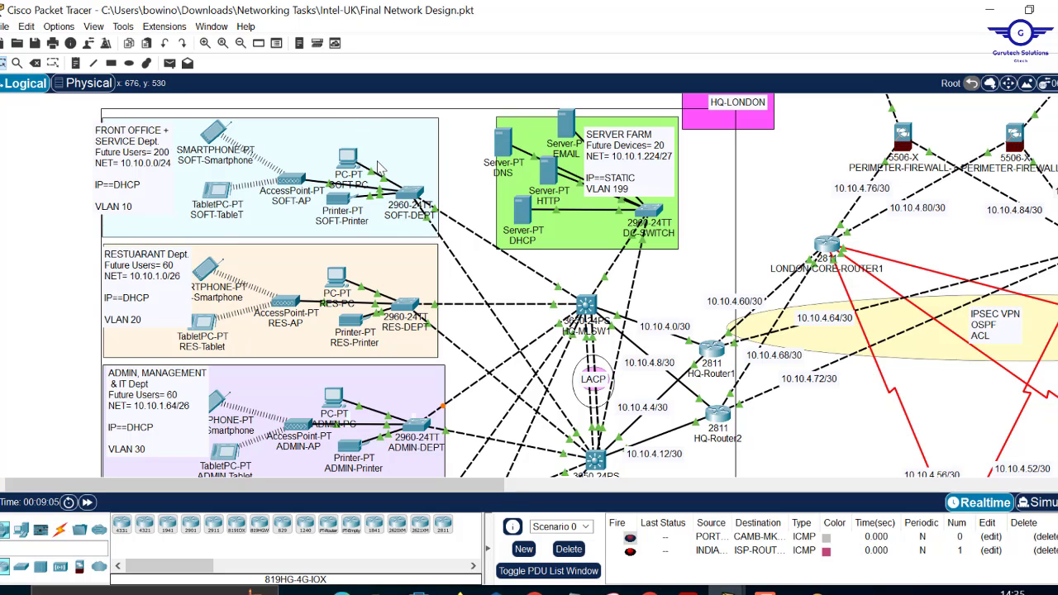
left_click_drag(353, 166, 337, 146)
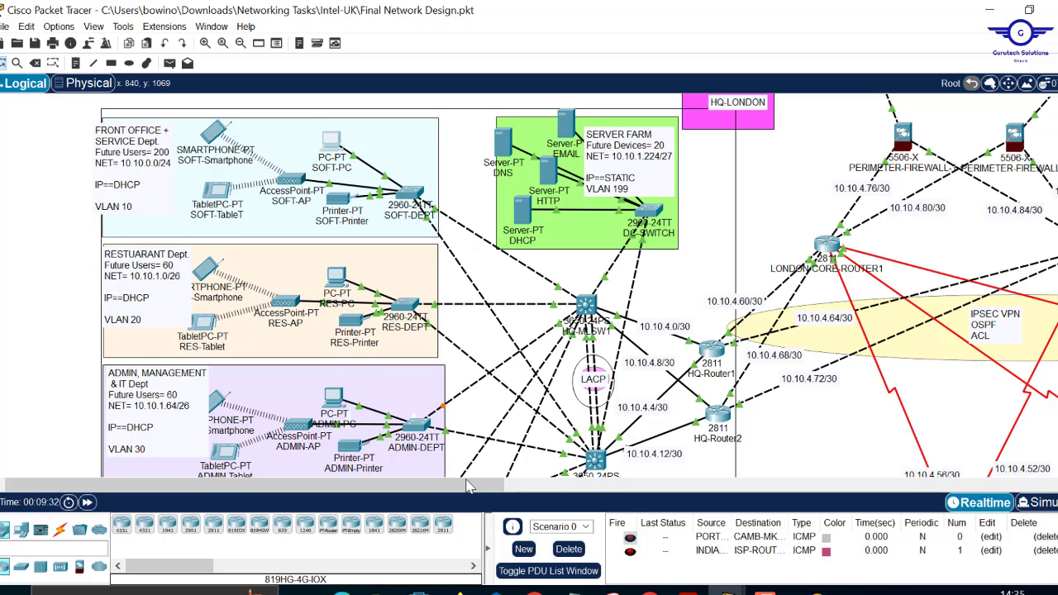
- Examine the cabling among the perimeter firewalls and London core routers, marking these devices with a temporary selection and clearing it
left_click_drag(461, 491, 568, 490)
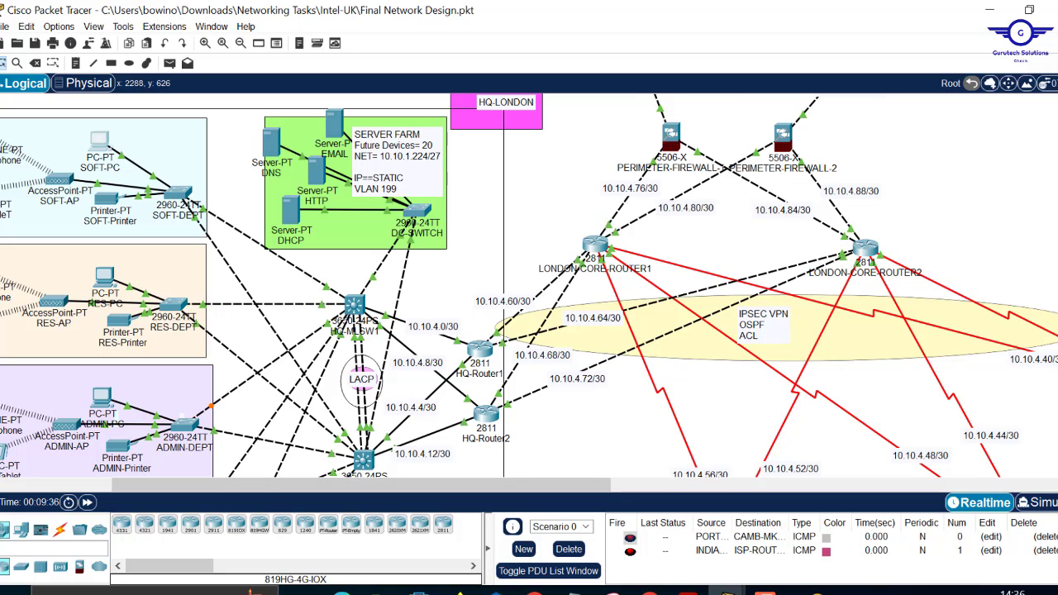
scroll(529, 285, "up", 1)
scroll(529, 285, "up", 2)
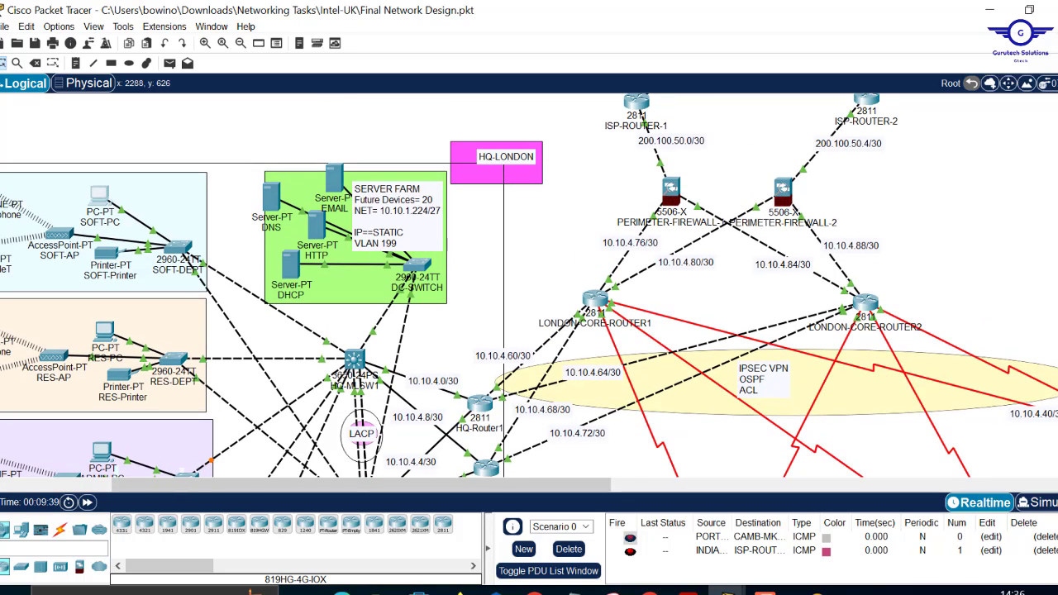
left_click_drag(579, 157, 880, 316)
left_click(926, 263)
- Examine the links running from the London core routers to the Manchester and other branch routers
scroll(743, 385, "down", 5)
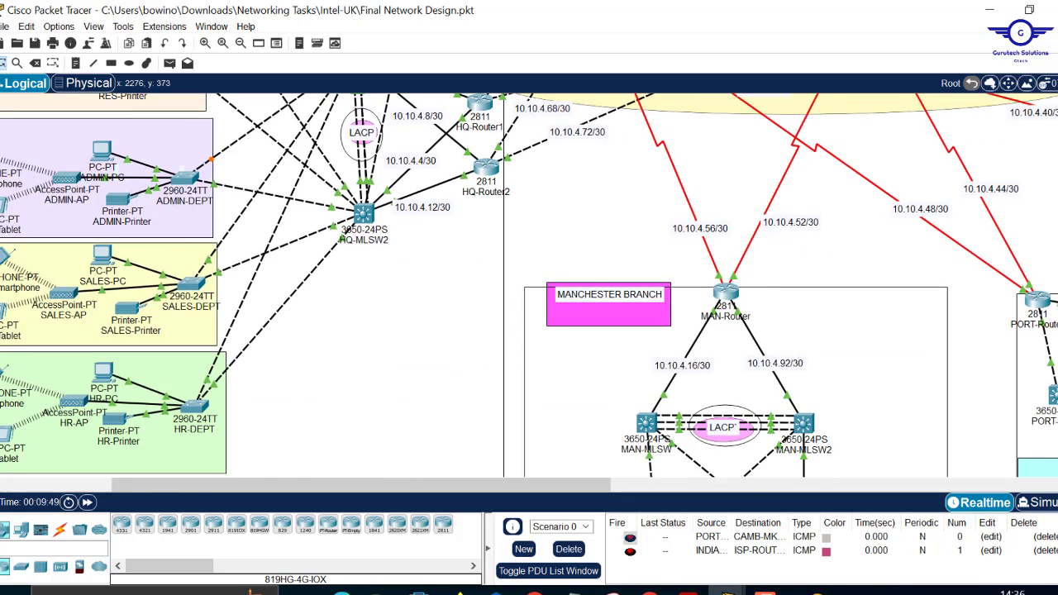
scroll(743, 386, "up", 3)
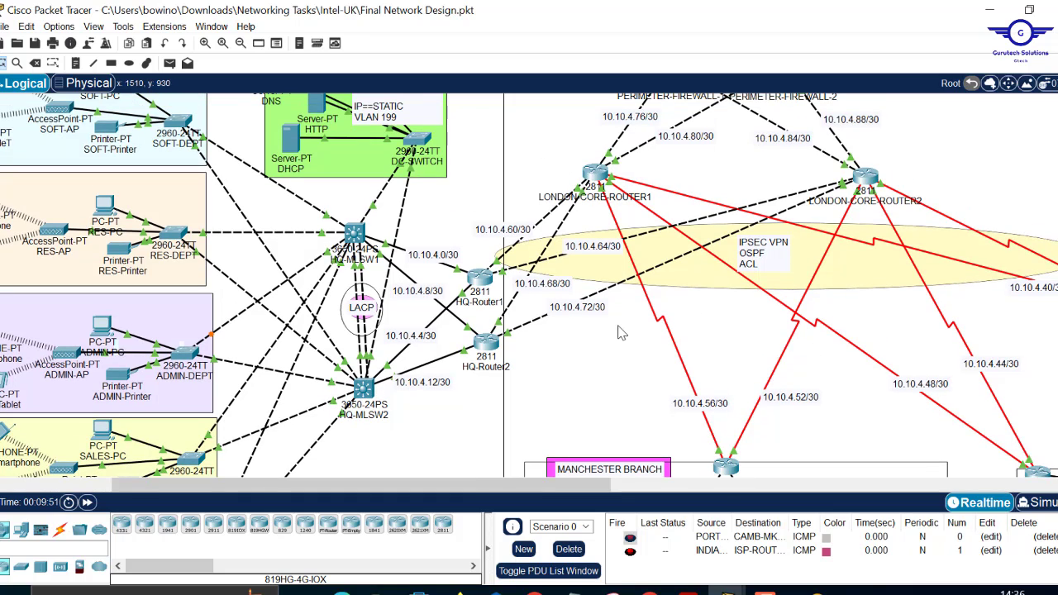
mouse_move(619, 325)
left_mouse_down()
mouse_move(855, 378)
mouse_move(938, 385)
mouse_move(1012, 325)
mouse_move(1040, 343)
mouse_move(1057, 341)
mouse_move(1057, 325)
left_mouse_up()
scroll(641, 281, "down", 5)
scroll(644, 326, "right", 2)
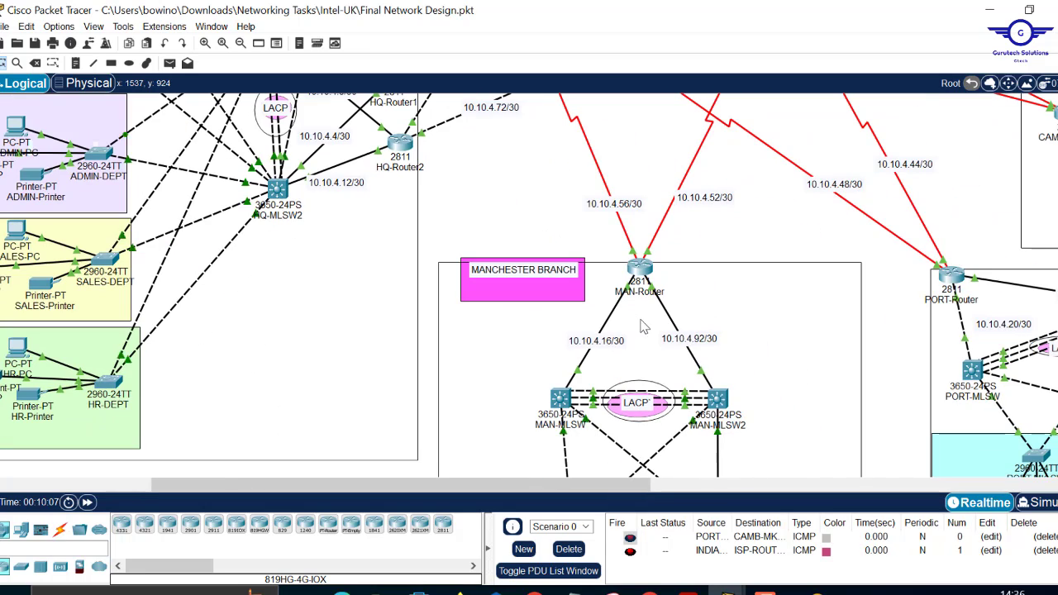
- Review the cabling across the whole Lancaster Hotel topology in an overview and restore the normal zoom level
left_click(245, 48)
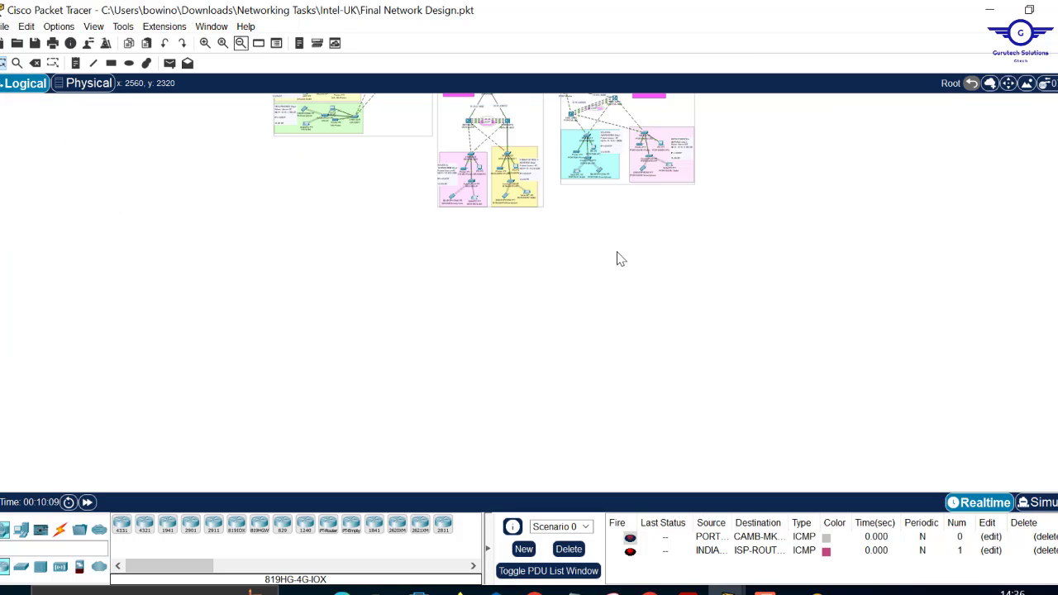
left_click(205, 43)
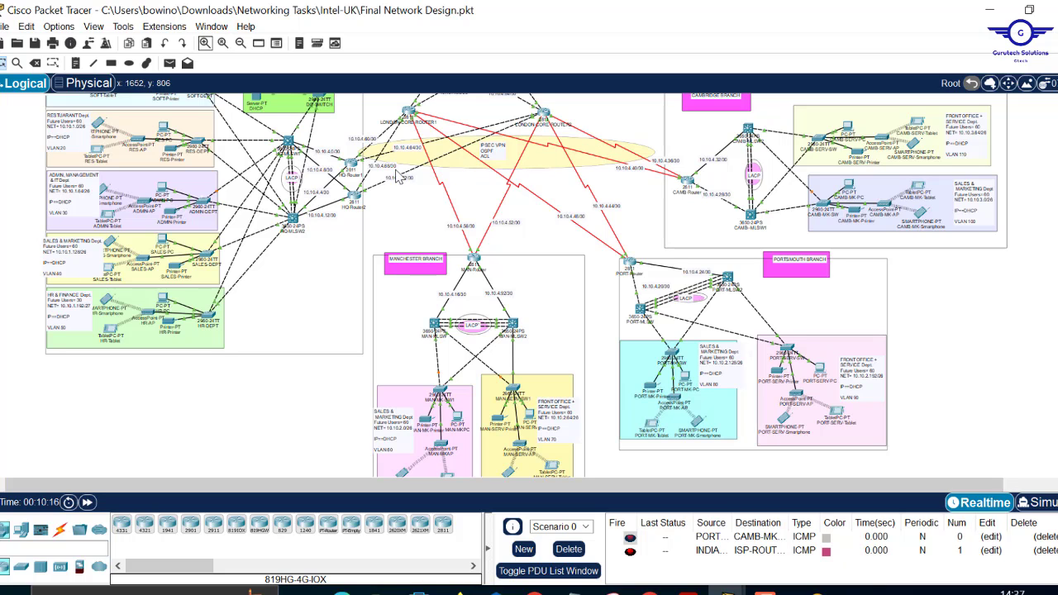
scroll(439, 148, "up", 3)
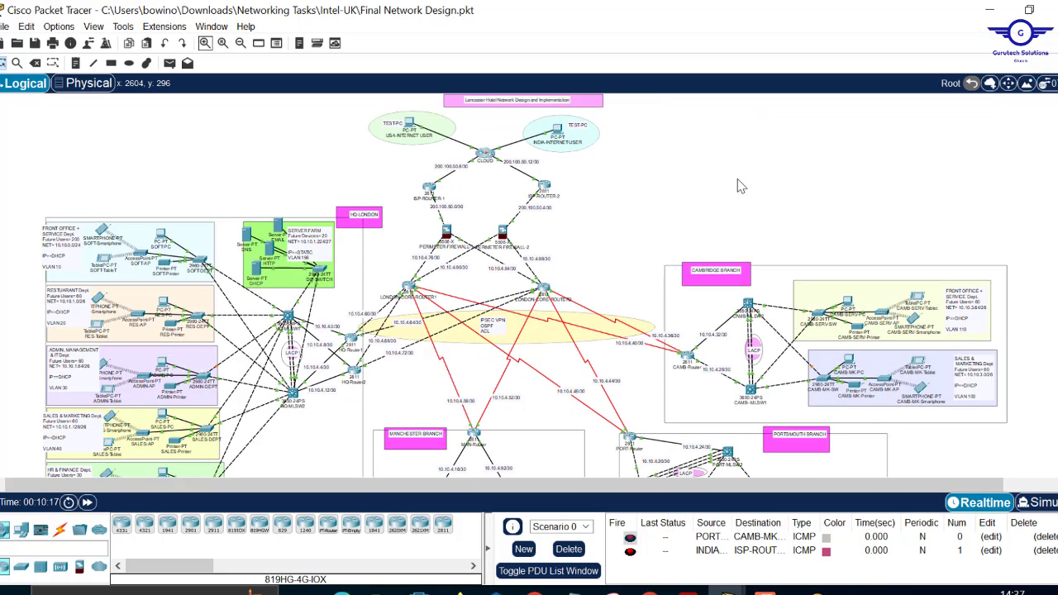
left_click(222, 43)
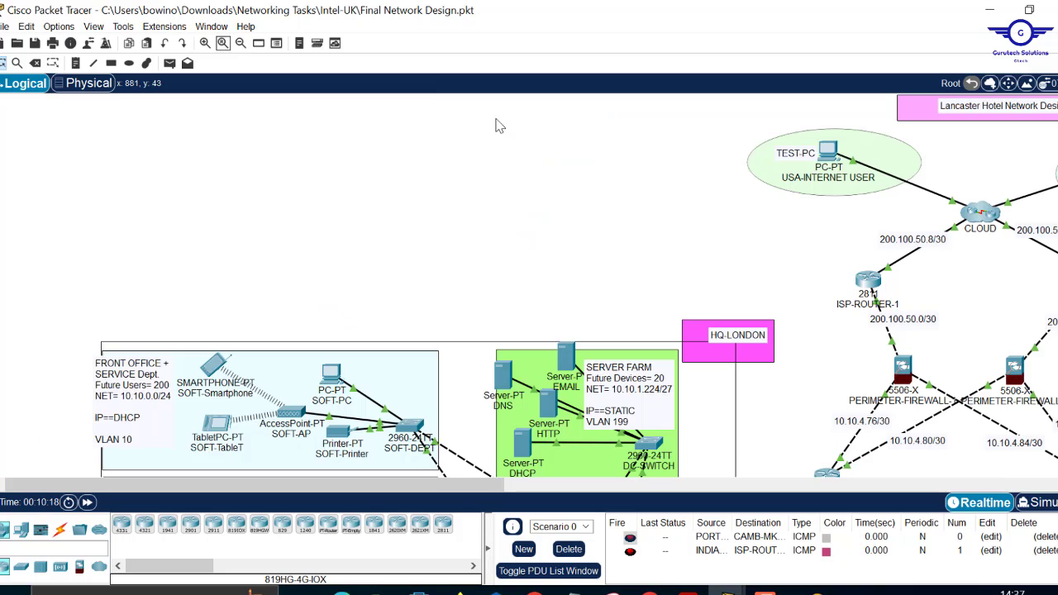
- Switch to Adobe Acrobat Reader, view Simulation Challenge.pdf and close all open PDF documents
mouse_move(687, 589)
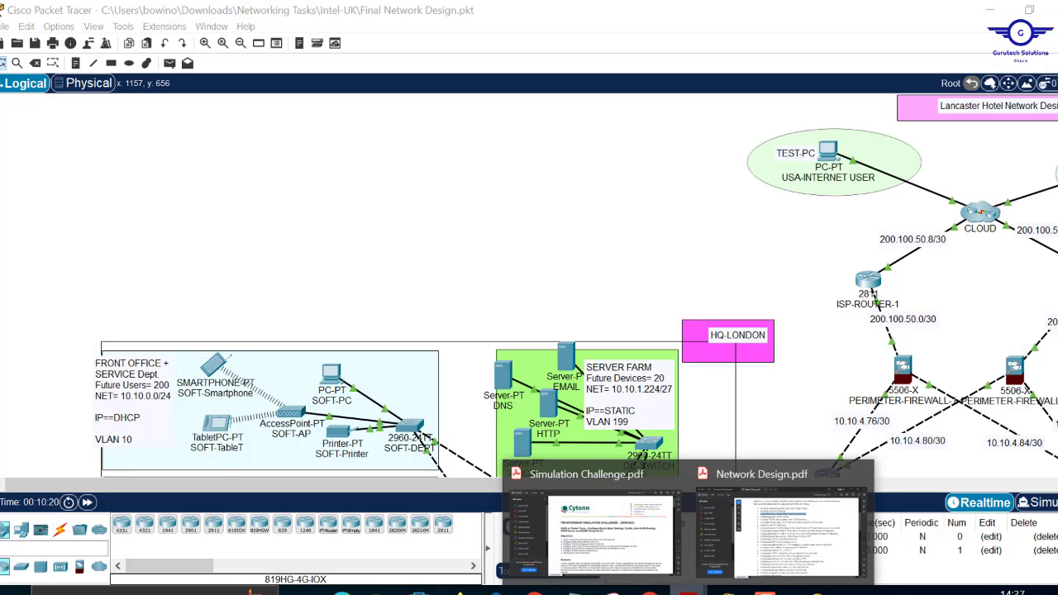
left_click(755, 560)
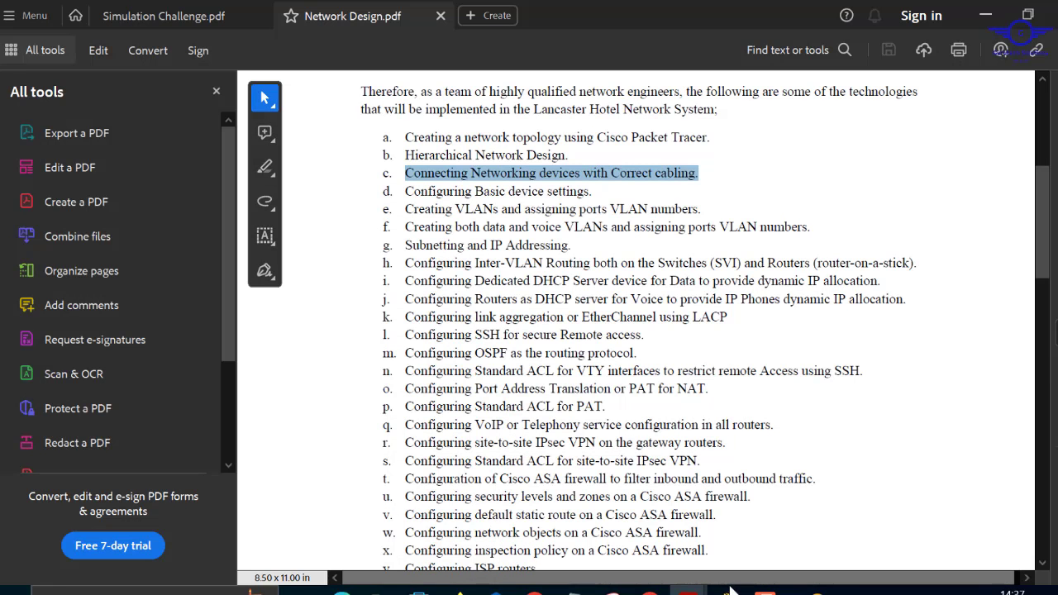
mouse_move(687, 589)
left_click(573, 520)
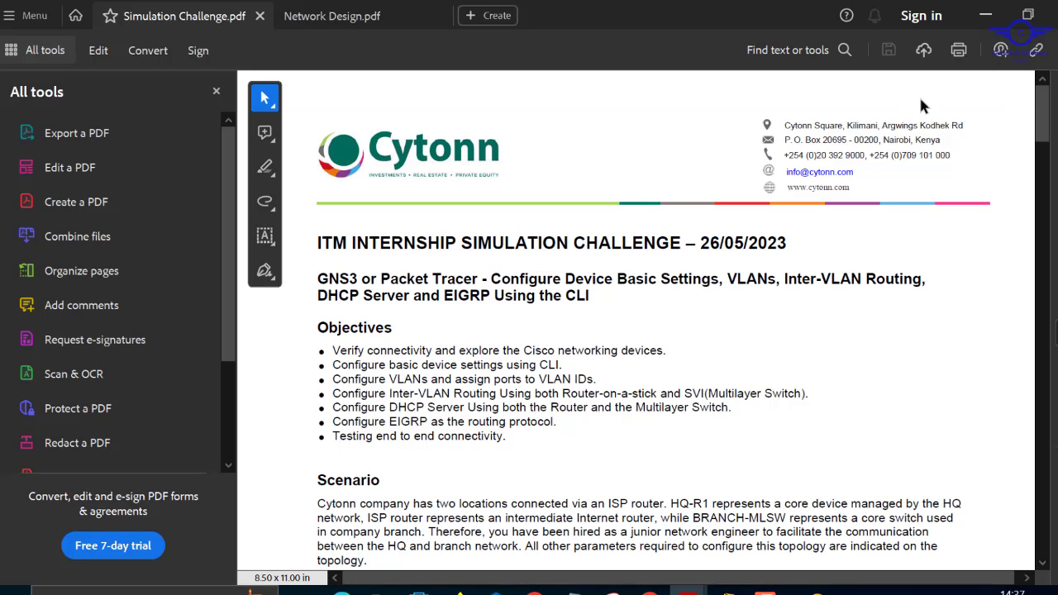
left_click(1047, 15)
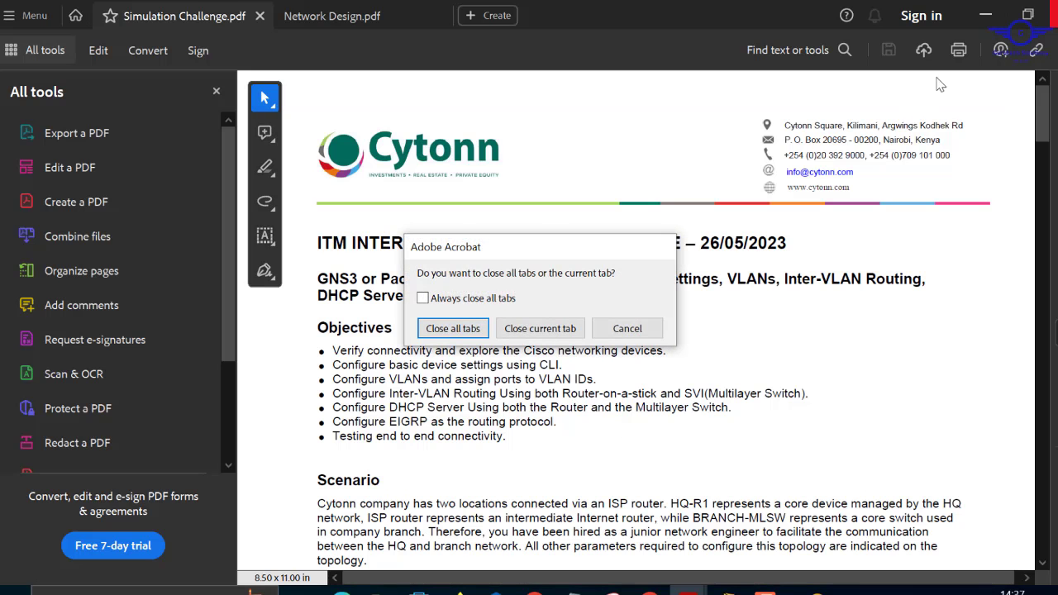
left_click(453, 328)
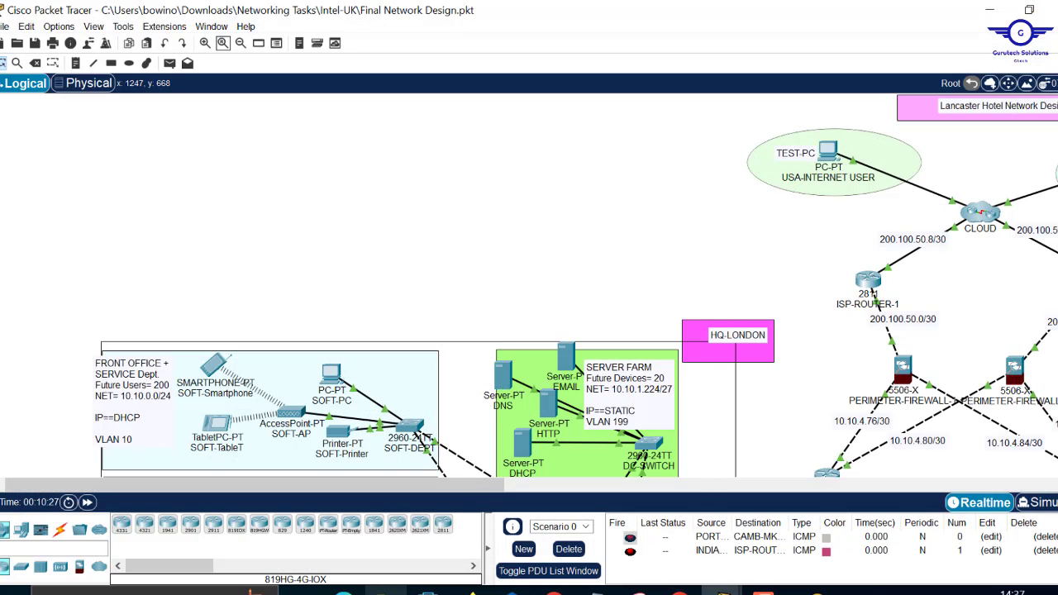
- Reopen Network Design.pdf from the Intel-UK folder and mark the item "Configuring Basic device settings." in the technologies list
left_click(380, 589)
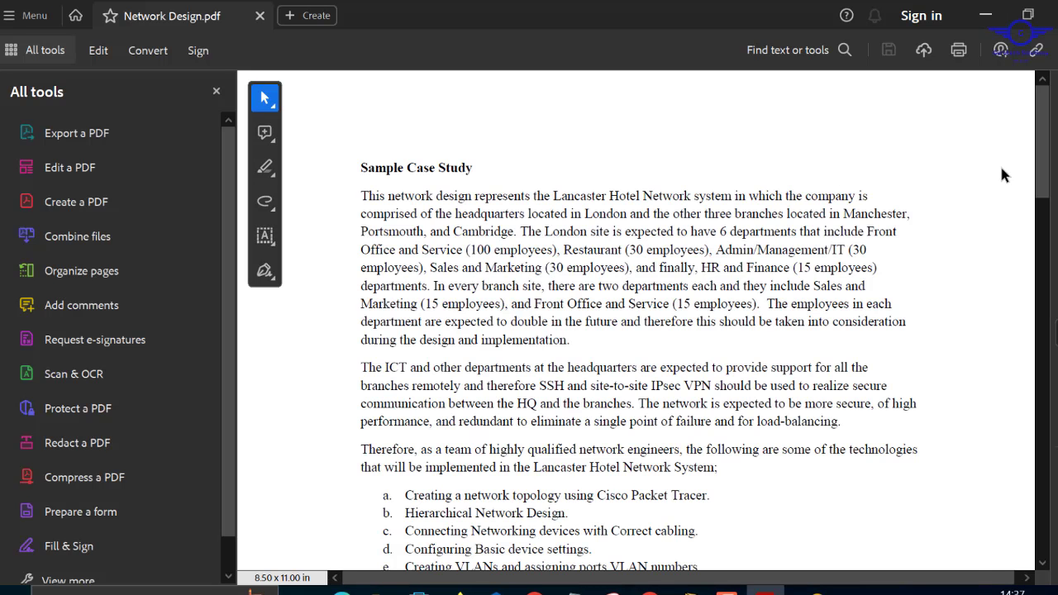
scroll(672, 397, "down", 5)
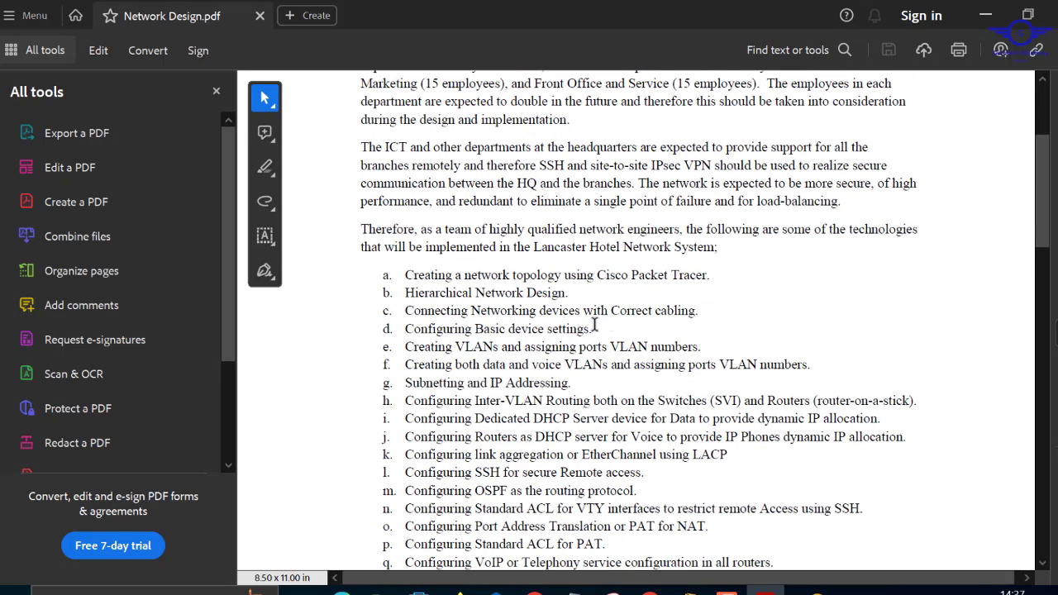
left_click_drag(606, 331, 404, 332)
left_click(404, 332)
- Return to Cisco Packet Tracer and open the FastEthernet0/8 configuration of the SOFT-DEPT switch in the Front Office + Service department
left_click(985, 15)
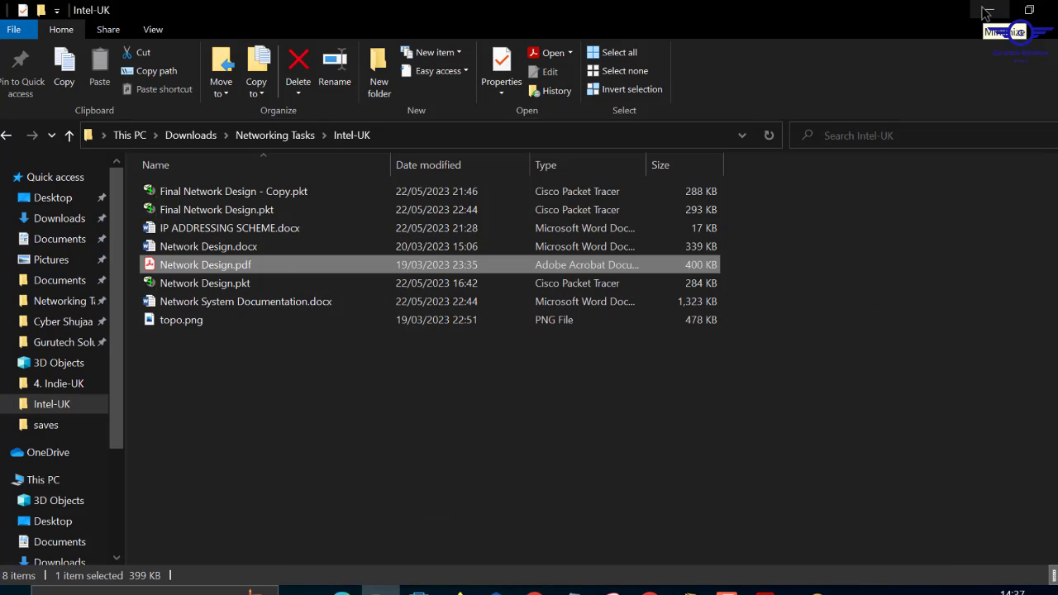
left_click(985, 14)
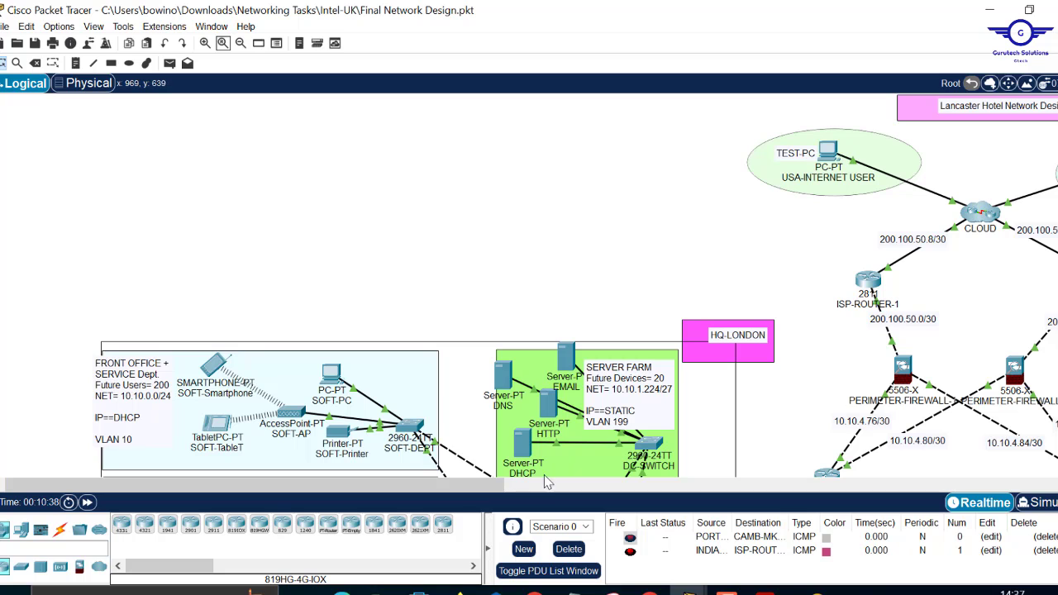
left_click_drag(494, 488, 519, 488)
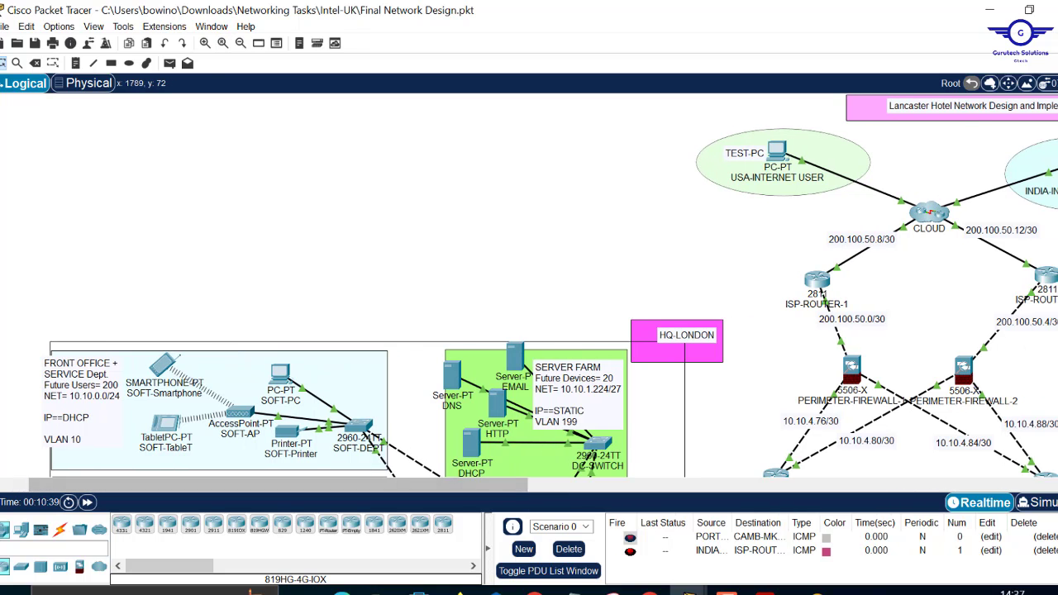
scroll(551, 285, "down", 3)
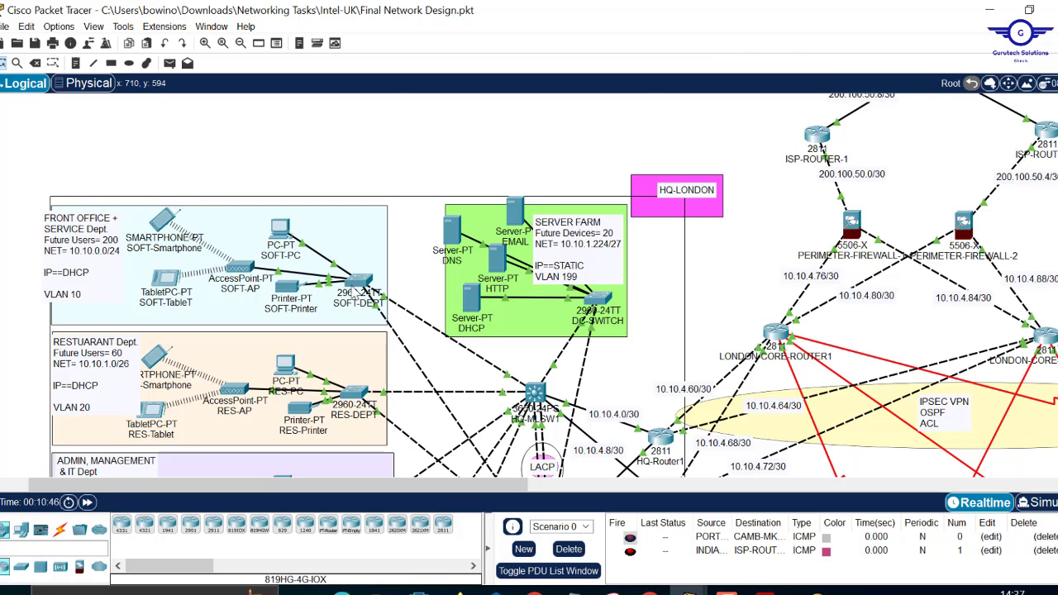
left_click(359, 284)
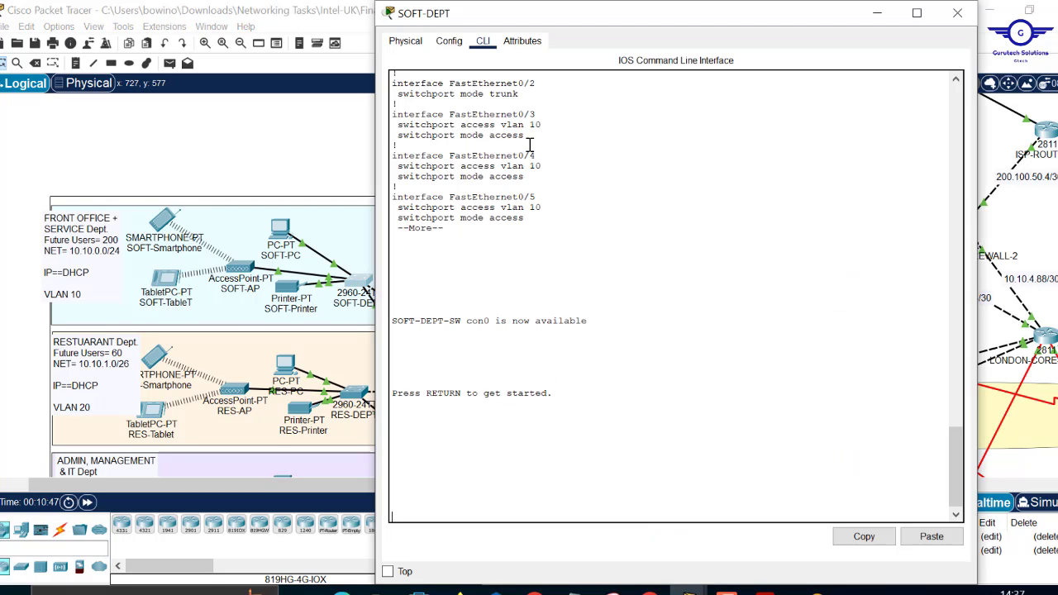
left_click(449, 40)
left_click(439, 243)
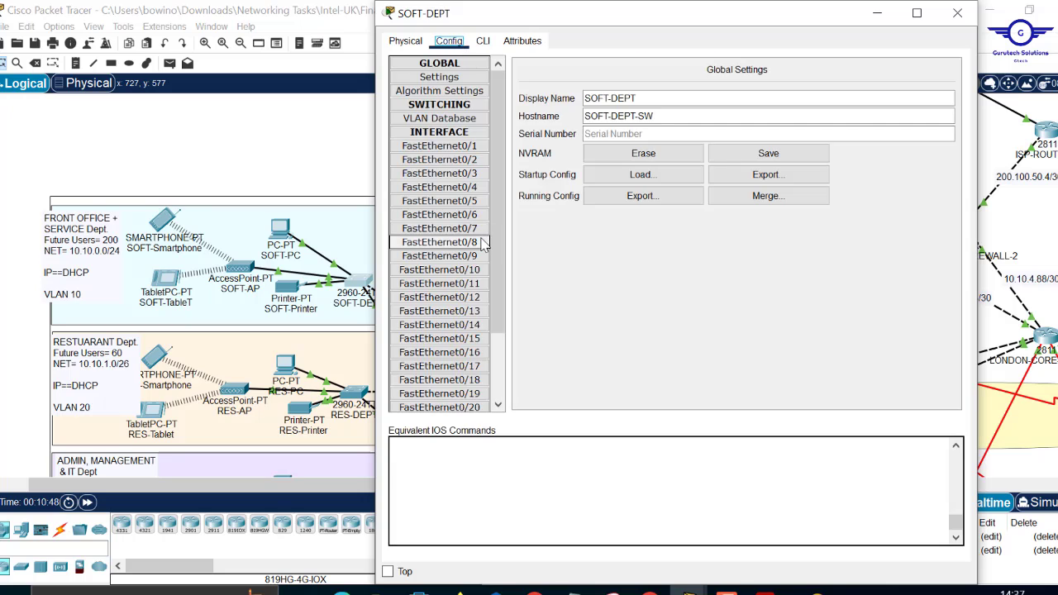
- Leave configuration mode on the SOFT-DEPT switch's command line with "end" and display its startup configuration with "sh start"
left_click(487, 41)
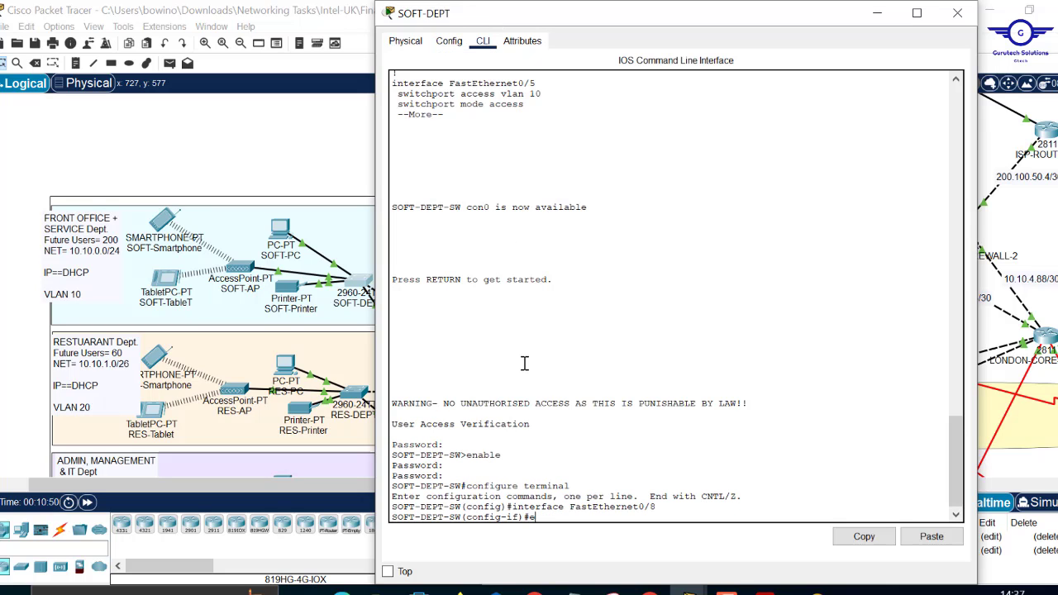
type("end")
key("Return")
key("Return")
key("Return")
key("Return")
key("Return")
key("Return")
key("Return")
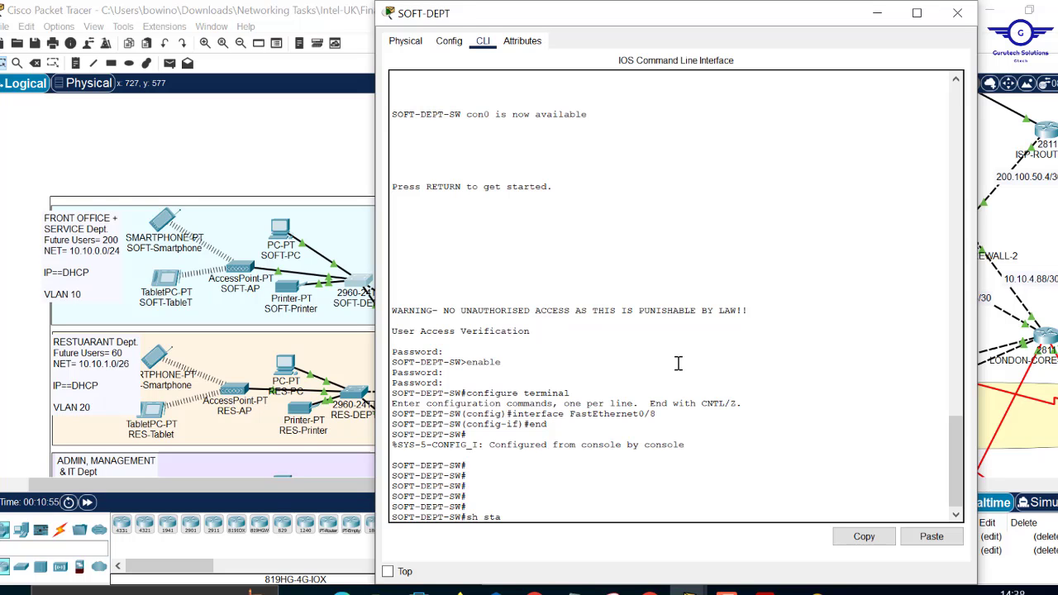
key("Return")
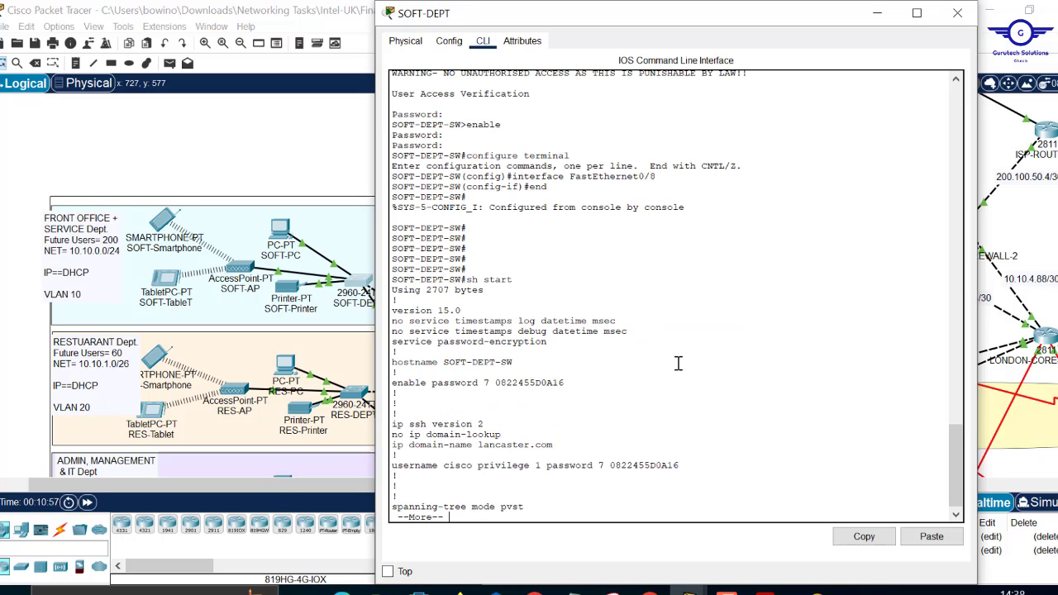
- Check the technologies list in Network Design.pdf, and highlight "service password-encryption" and the hostname SOFT-DEPT-SW in the switch's startup configuration
left_click(766, 591)
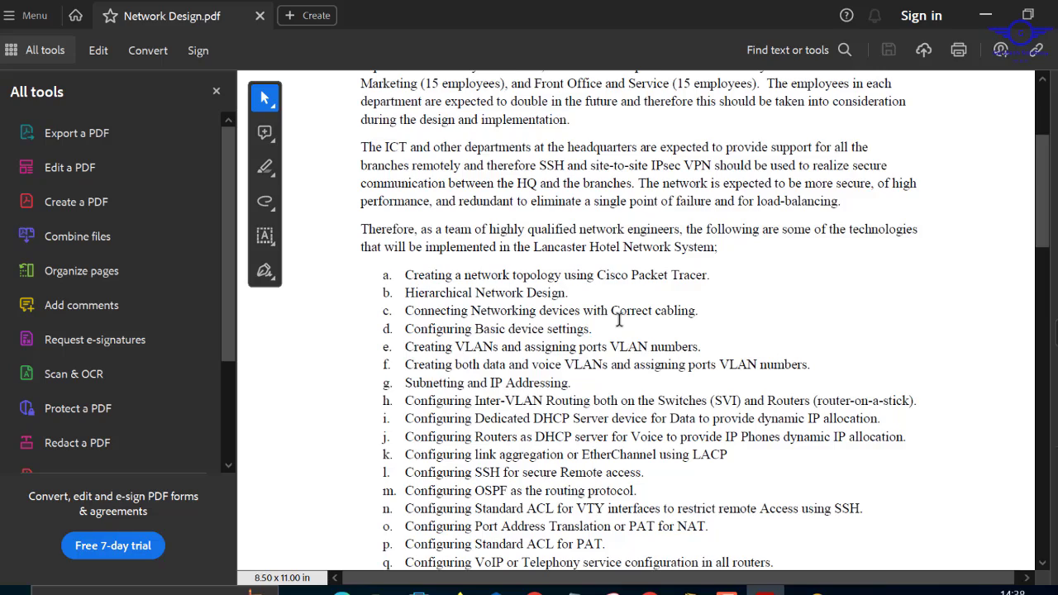
scroll(618, 320, "down", 5)
scroll(555, 317, "up", 2)
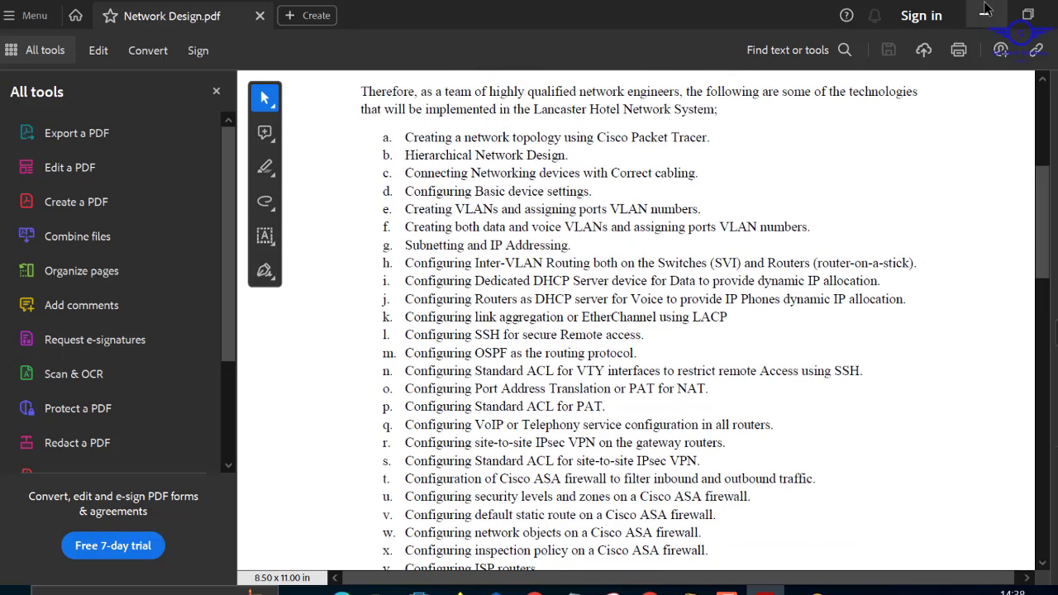
left_click(986, 15)
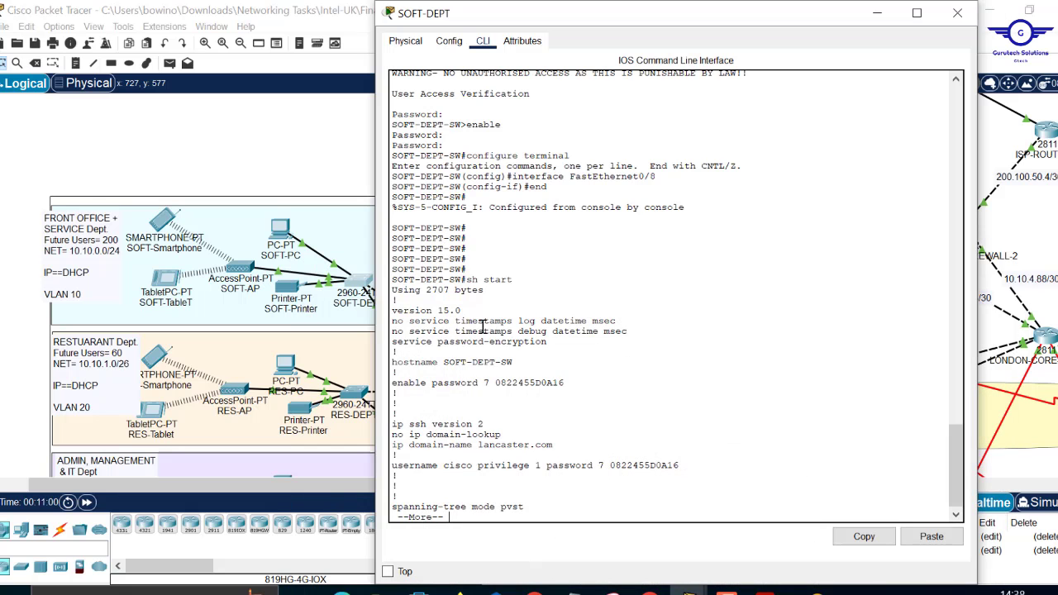
left_click_drag(551, 342, 395, 347)
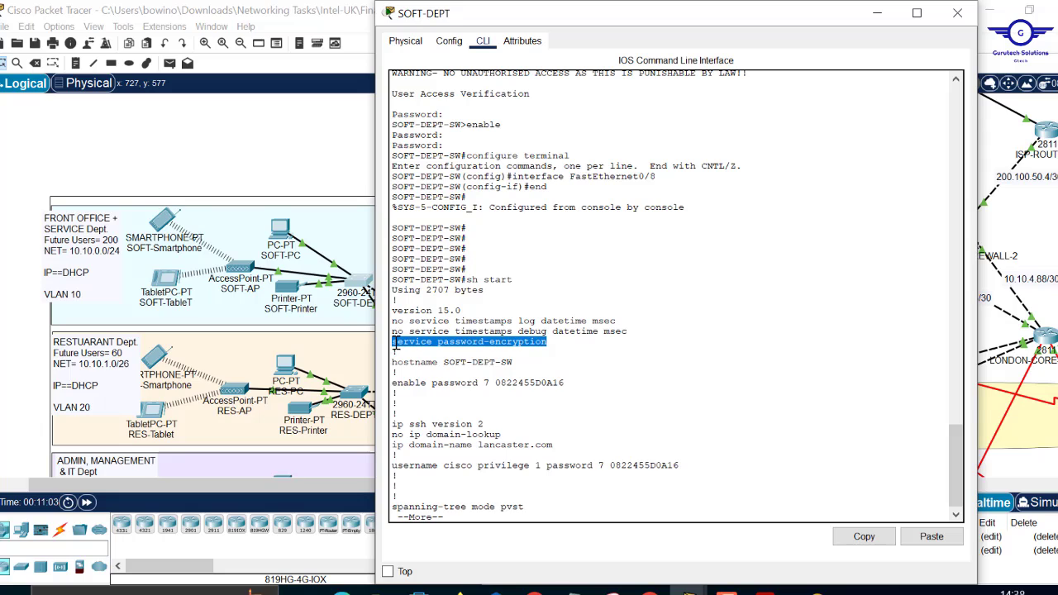
left_click_drag(513, 362, 448, 362)
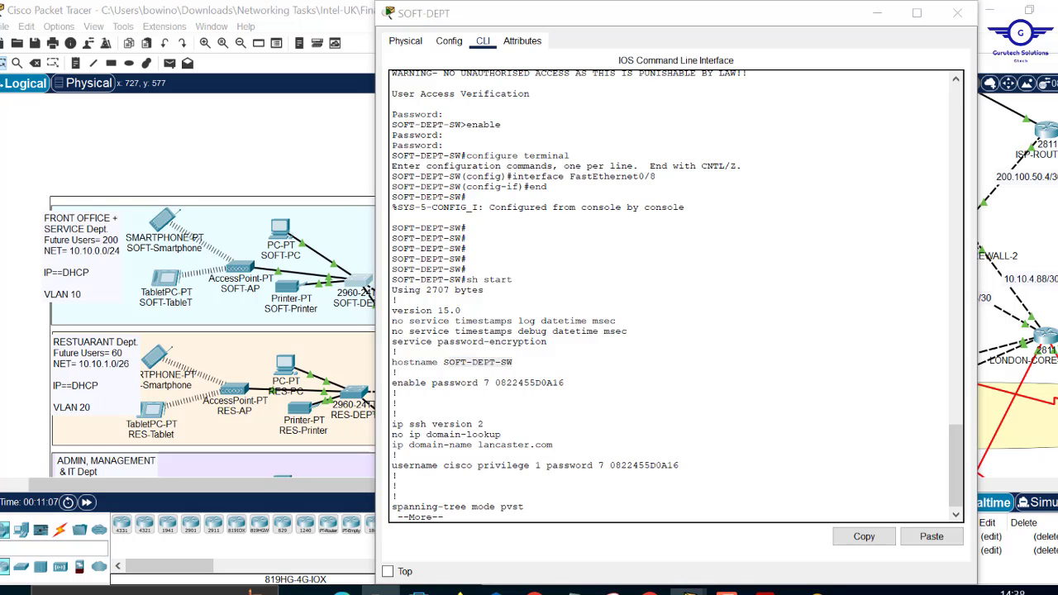
- Switch to File Explorer and open Network System Documentation.docx from the Intel-UK folder
left_click(381, 589)
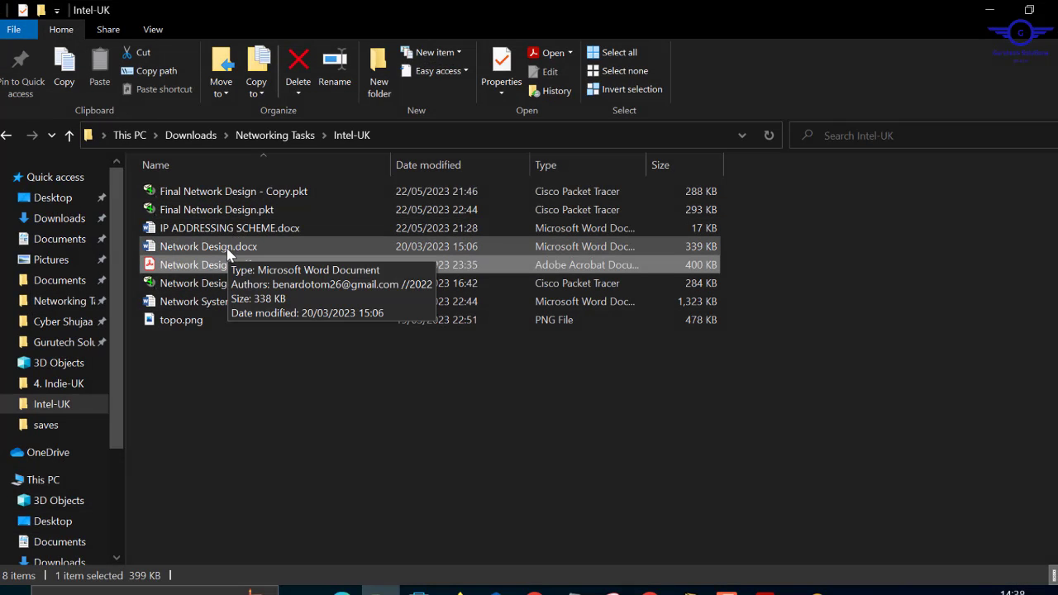
left_click(238, 303)
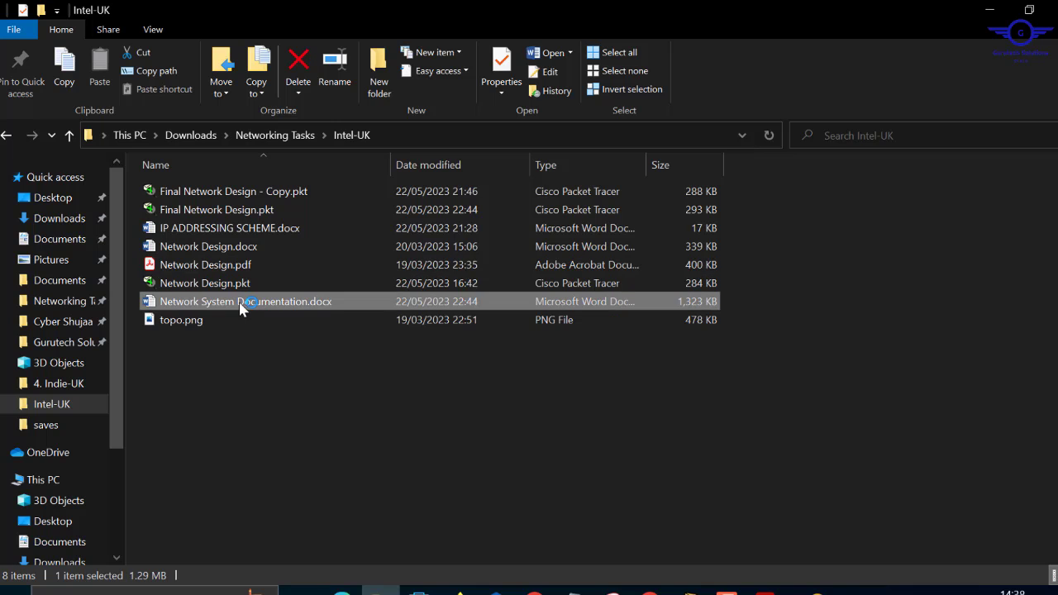
- Switch to Network System Documentation.docx in Word, find section 1.3 and highlight its heading "Basic Device Configurations or Settings"
left_click(1047, 6)
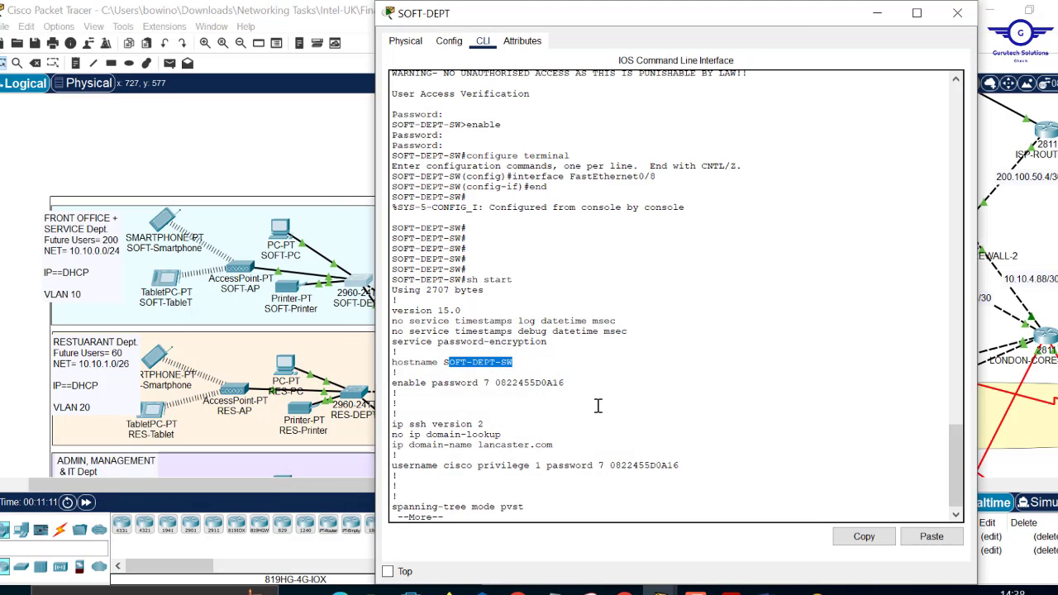
left_click(767, 591)
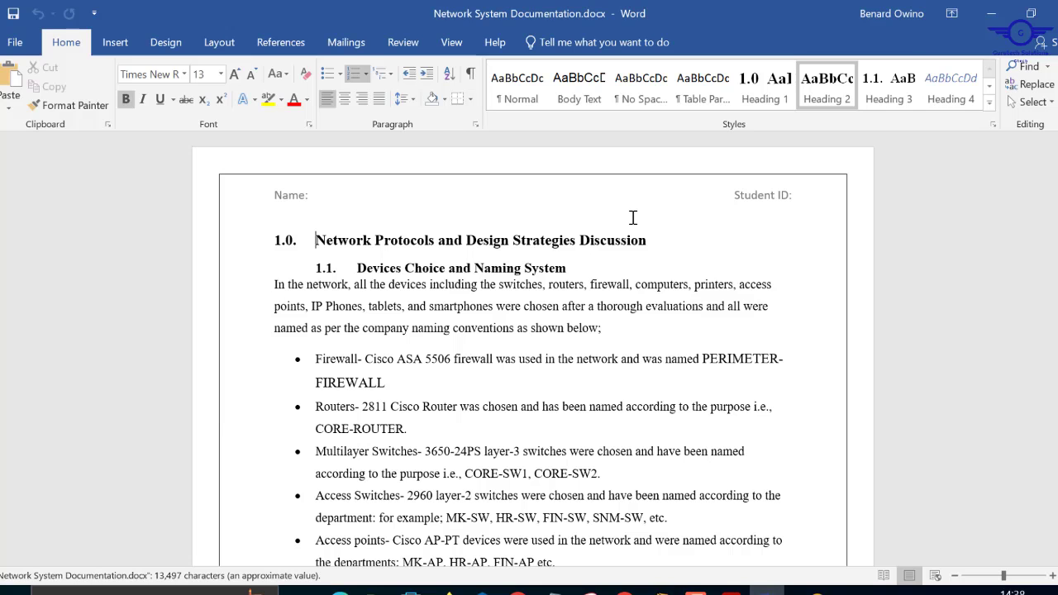
scroll(685, 347, "down", 15)
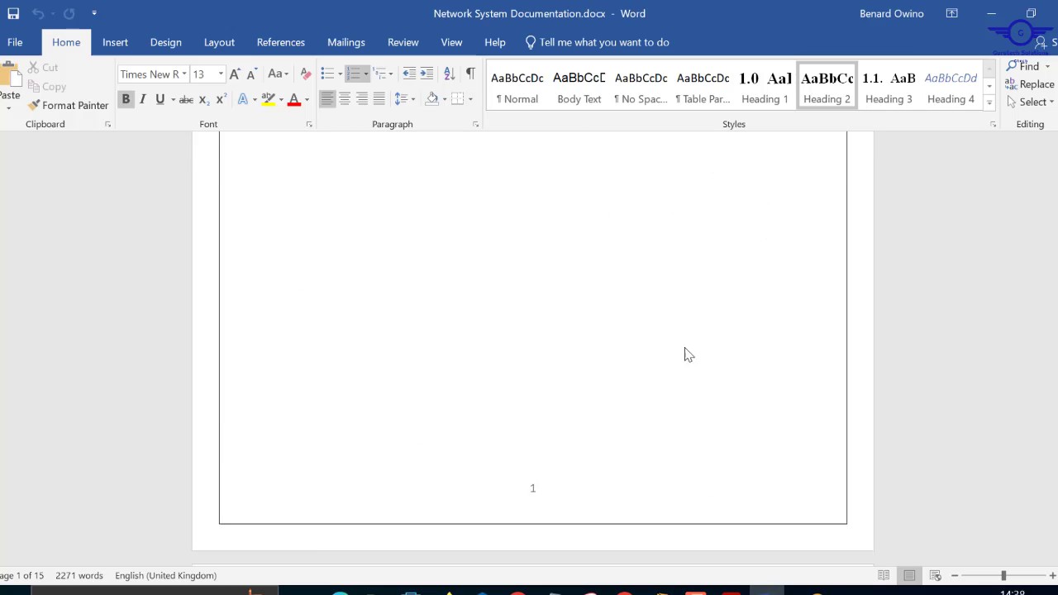
scroll(686, 348, "down", 15)
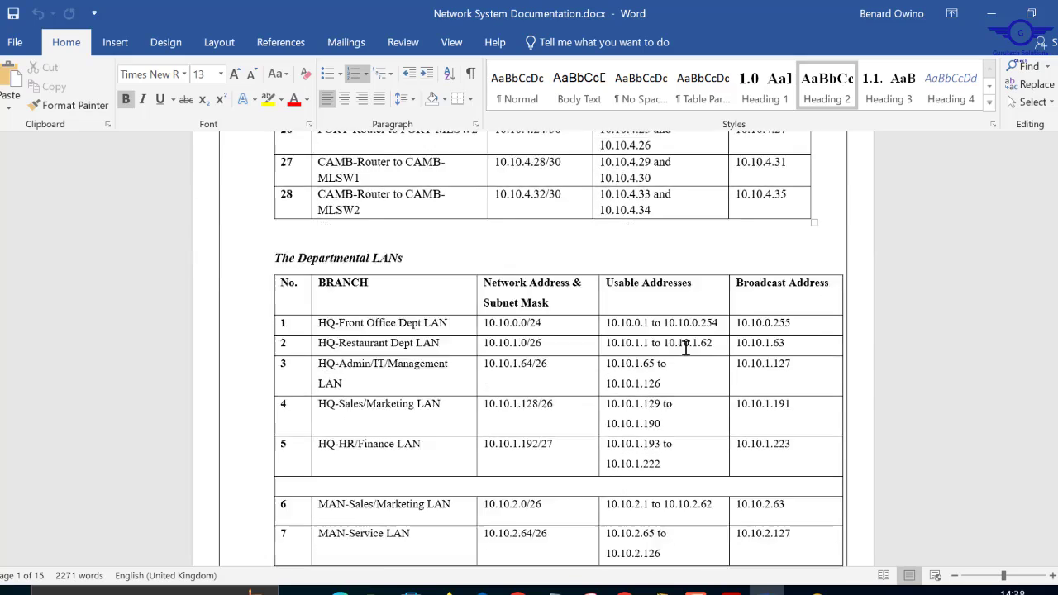
scroll(686, 347, "down", 10)
scroll(686, 350, "up", 4)
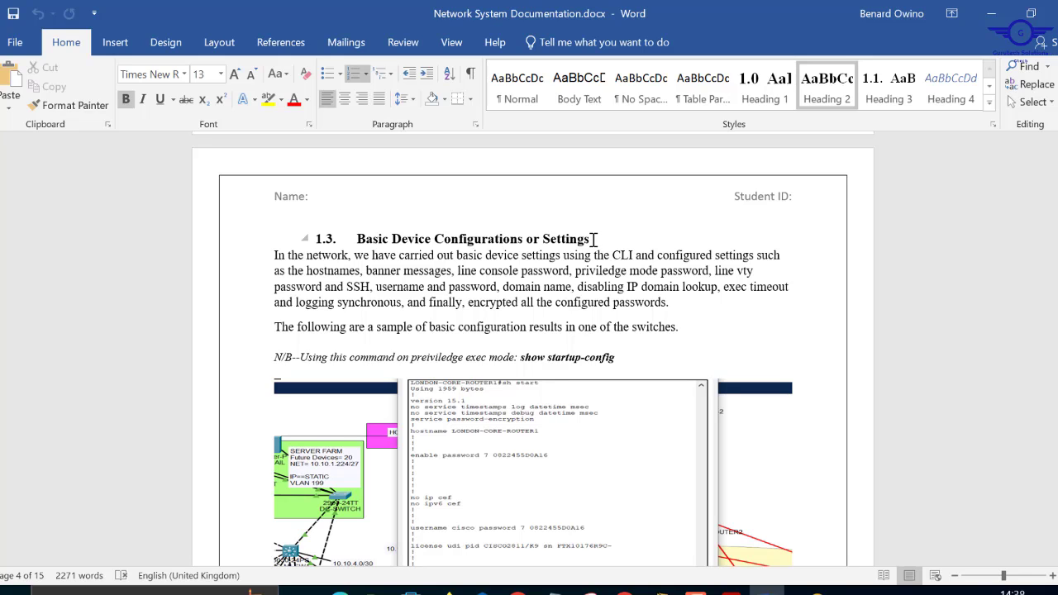
left_click_drag(409, 238, 590, 239)
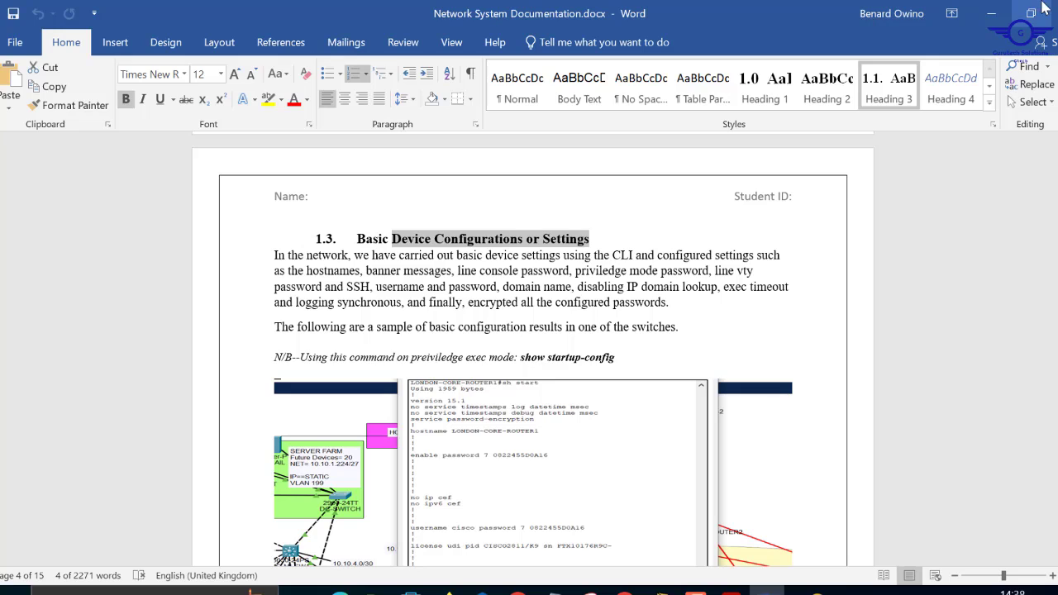
- Back in Cisco Packet Tracer, advance the SOFT-DEPT startup configuration and highlight the "sh start" command, "service password-encryption" and the hostname line
left_click(993, 16)
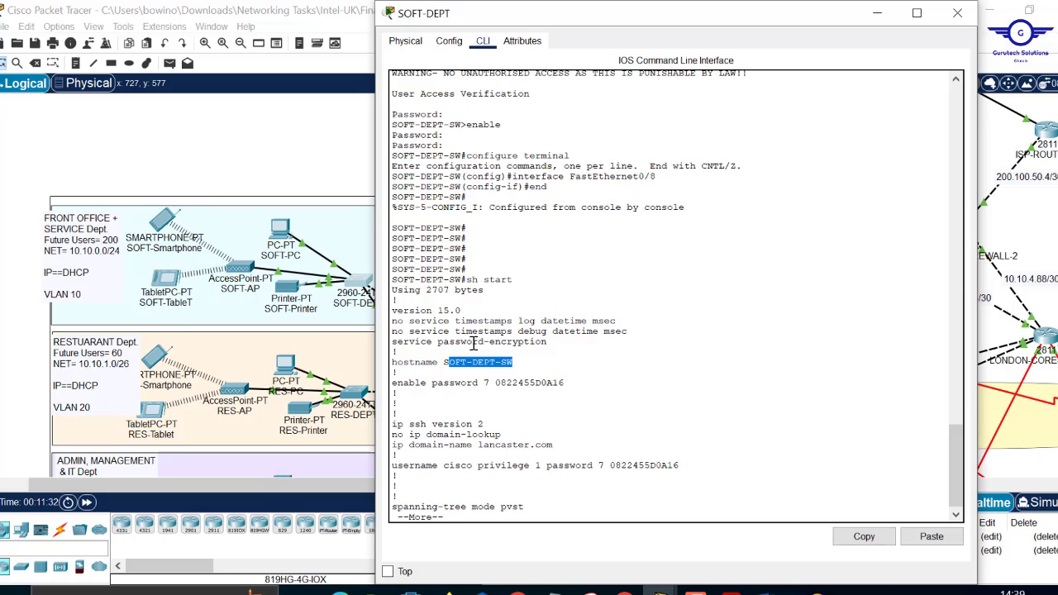
key("Return")
key("Return")
key("Return")
key("Return")
key("Return")
key("Return")
key("Return")
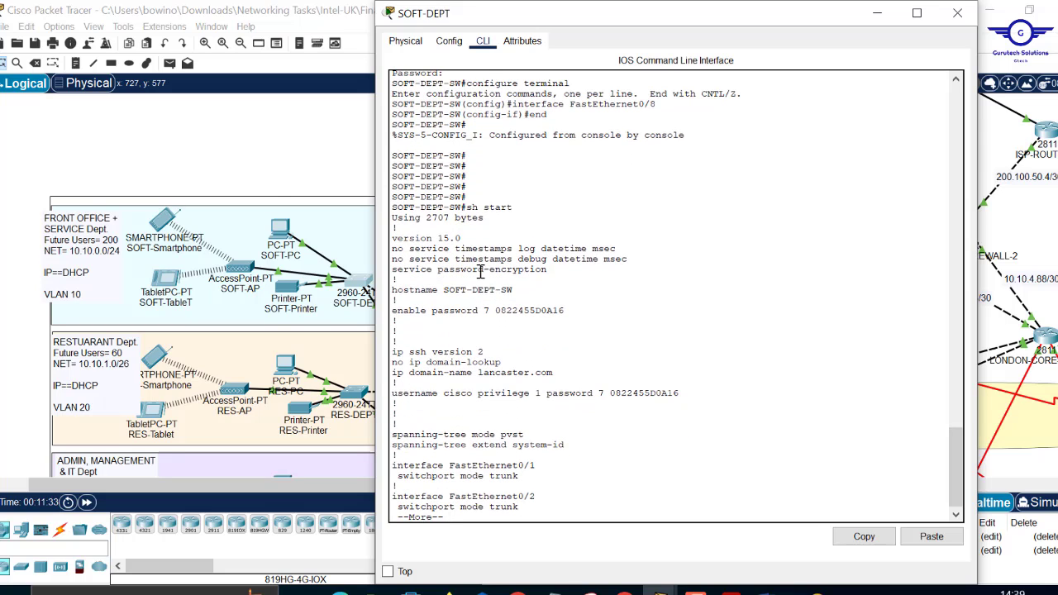
left_click_drag(518, 212, 454, 208)
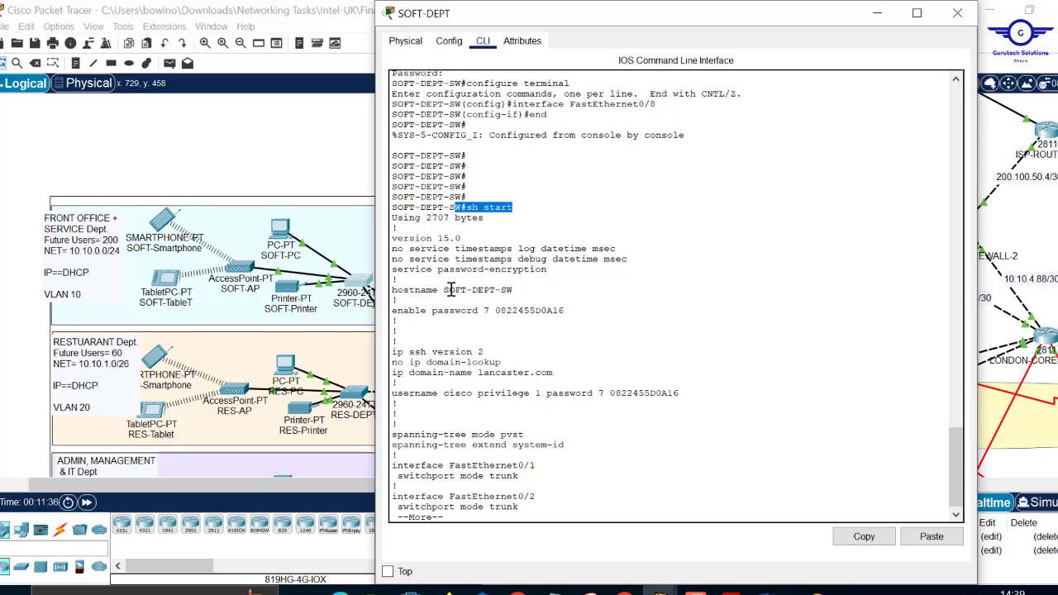
left_click_drag(559, 273, 393, 268)
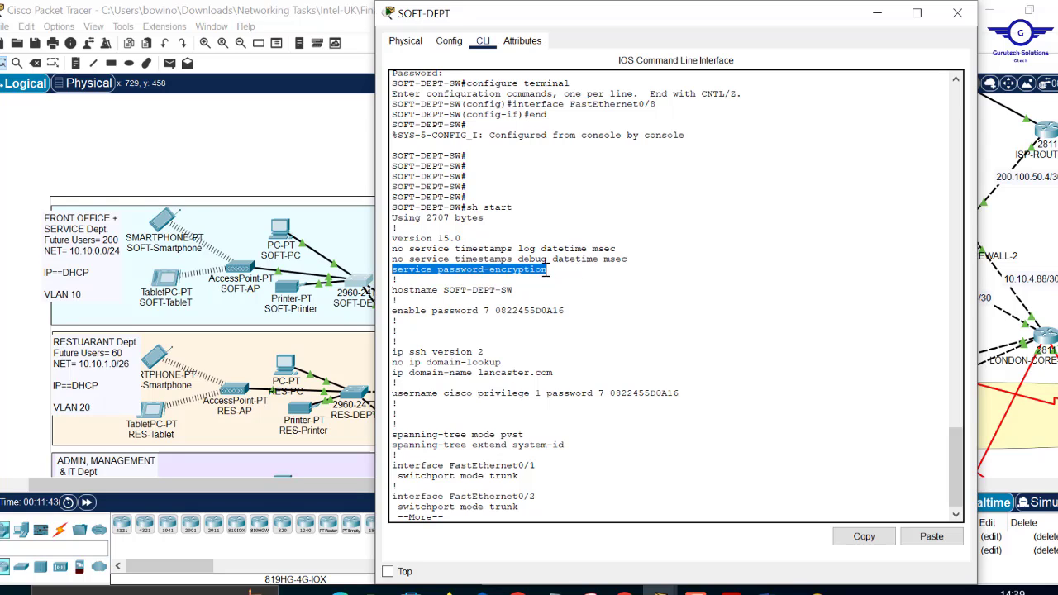
left_click_drag(514, 290, 383, 287)
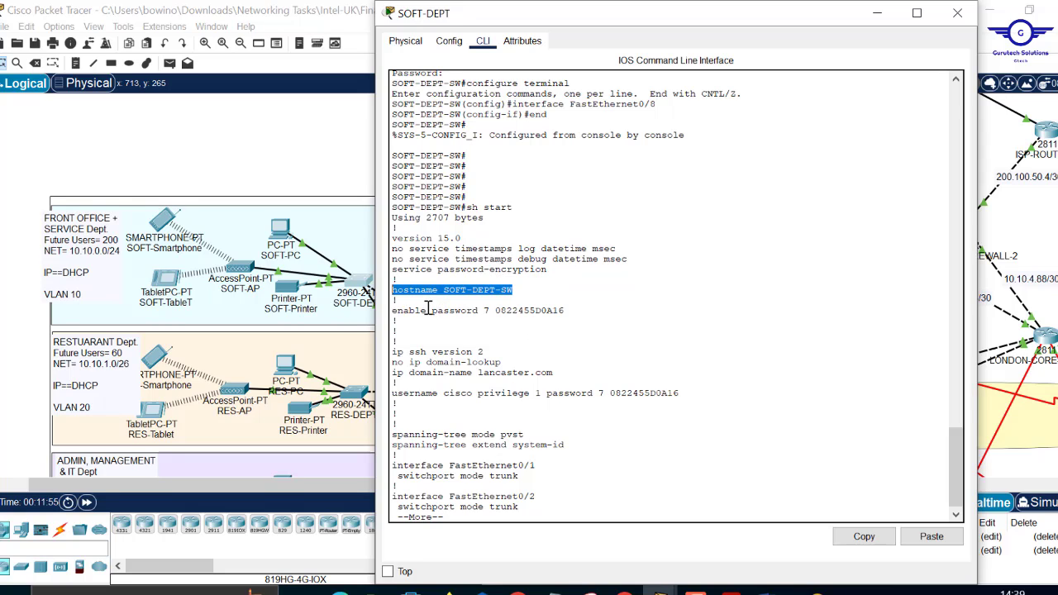
- Highlight the enable password, "ip ssh version 2", "no ip domain-lookup" and the domain name lancaster.com in the startup configuration
left_click_drag(428, 311, 561, 310)
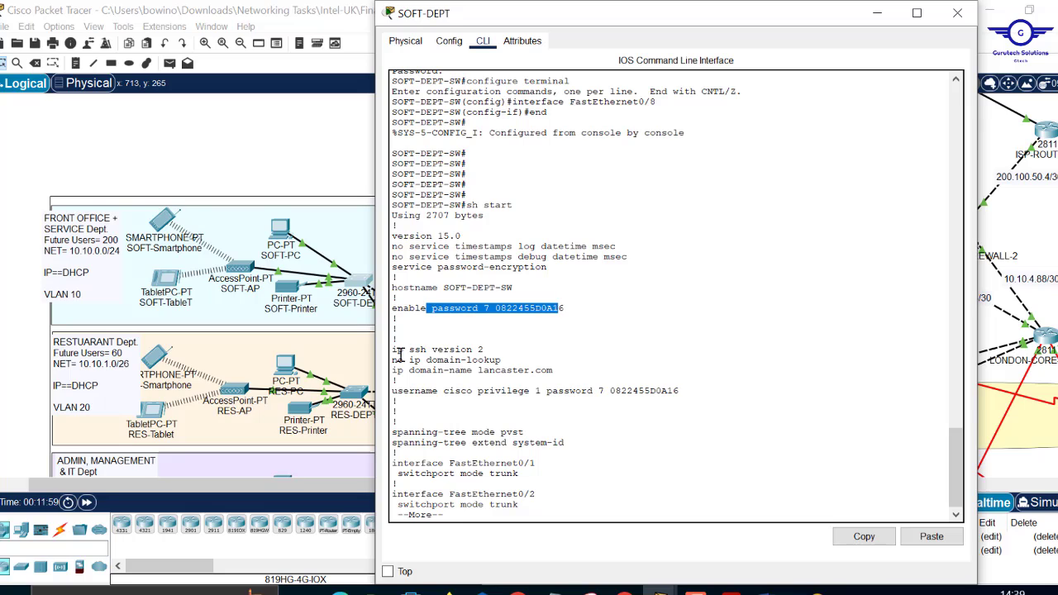
left_click_drag(393, 350, 491, 349)
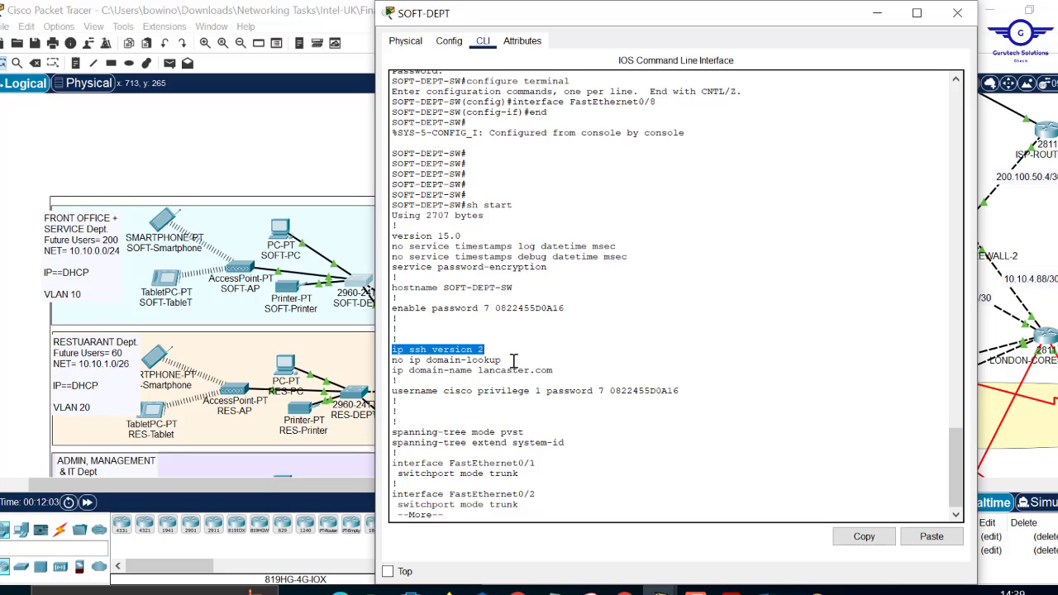
left_click_drag(513, 361, 385, 362)
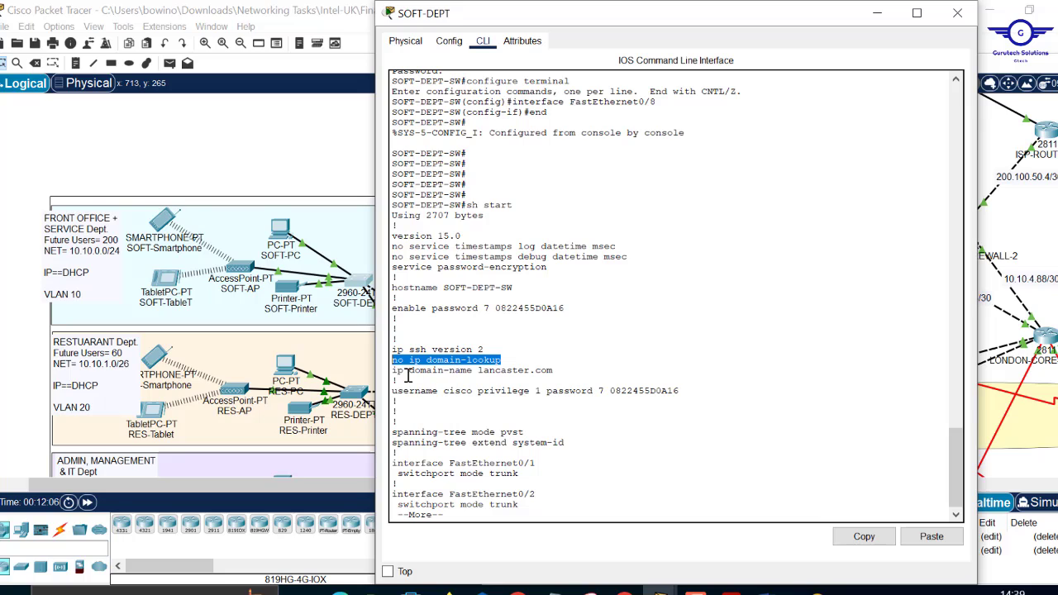
left_click_drag(554, 371, 479, 374)
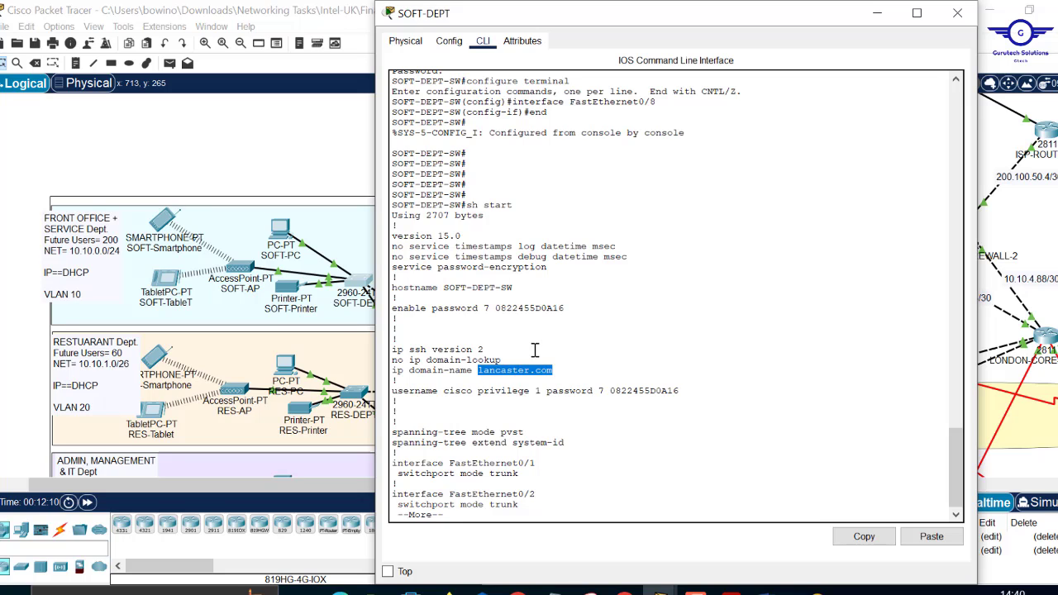
- Advance the configuration listing through interface FastEthernet0/3, and highlight the local username and its encrypted password
key("Return")
key("Return")
key("Return")
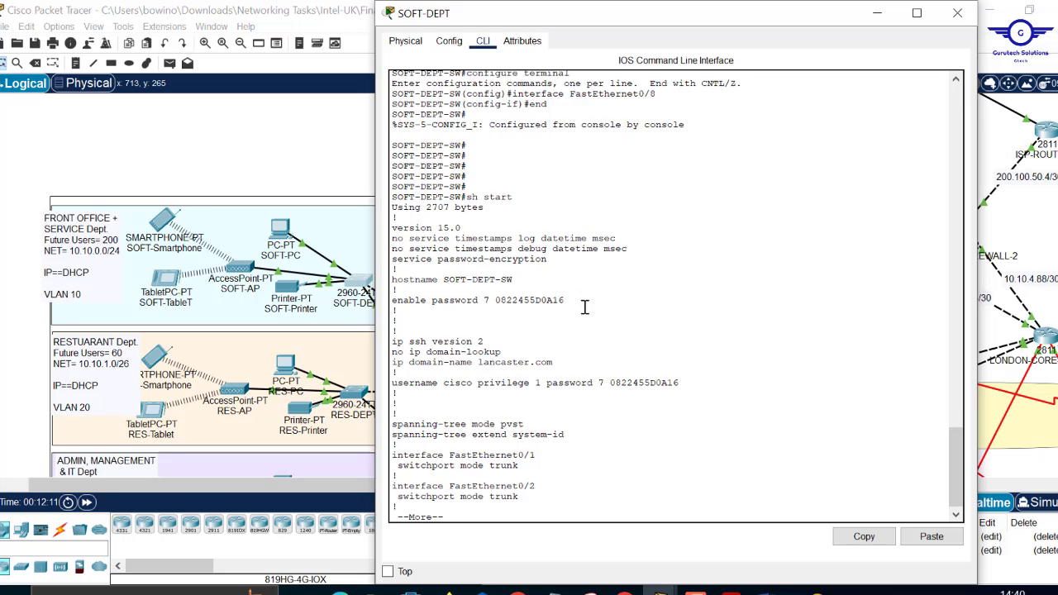
key("Return")
key("Return")
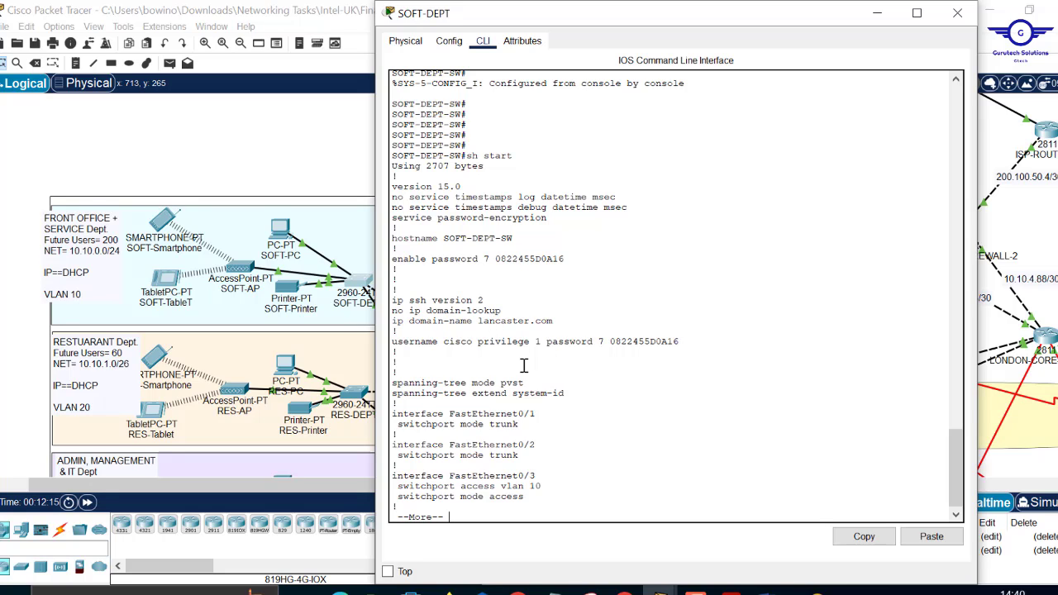
left_click_drag(444, 341, 473, 342)
left_click_drag(610, 341, 683, 340)
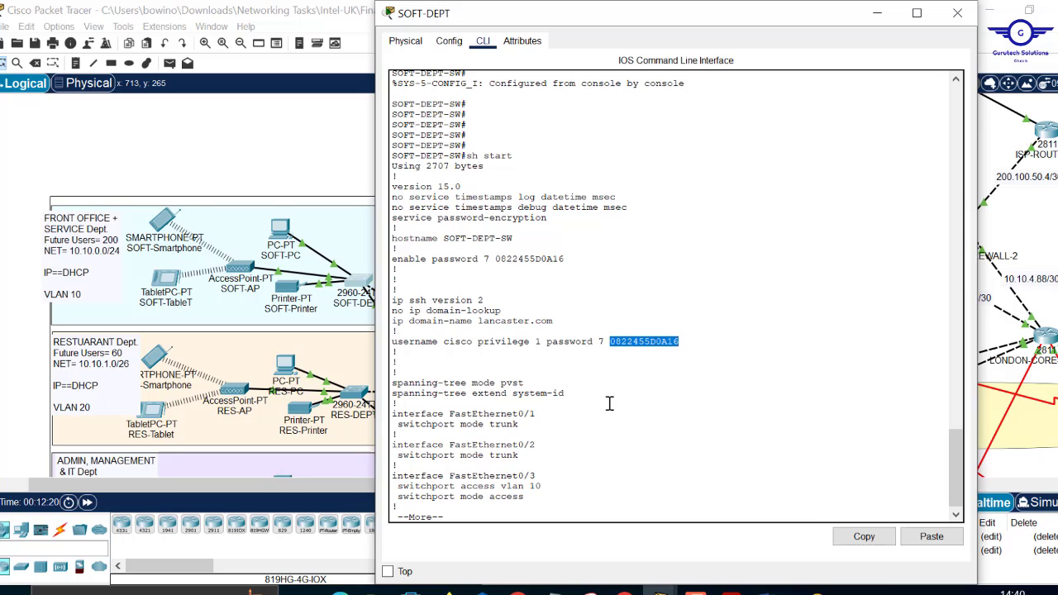
- Page to the end of the startup configuration and highlight the "banner motd" line, the "line con 0" block and the vty line settings
key("space")
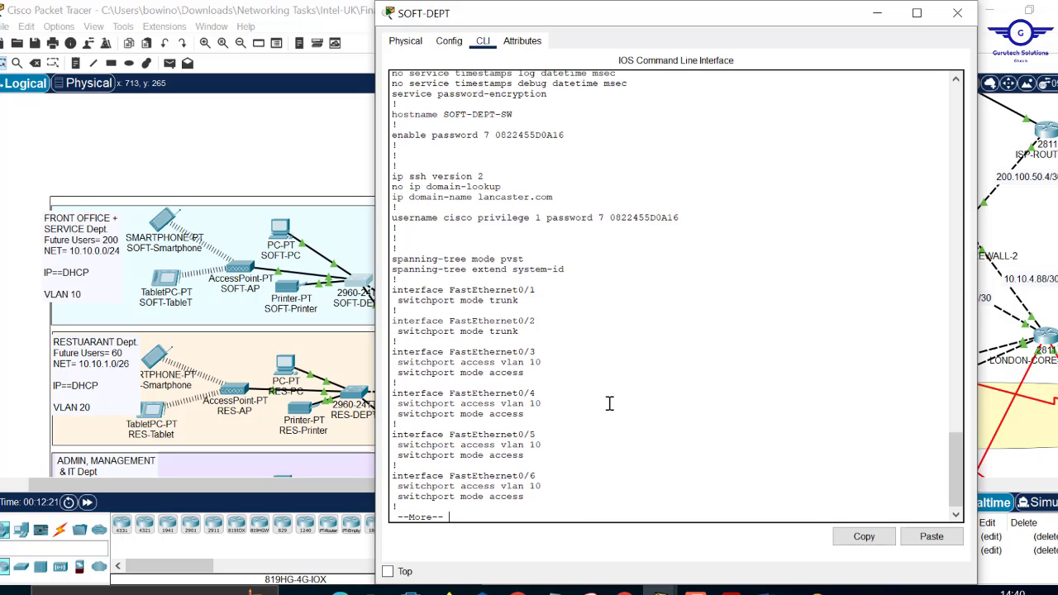
key("space")
key("space")
key("space")
key("space")
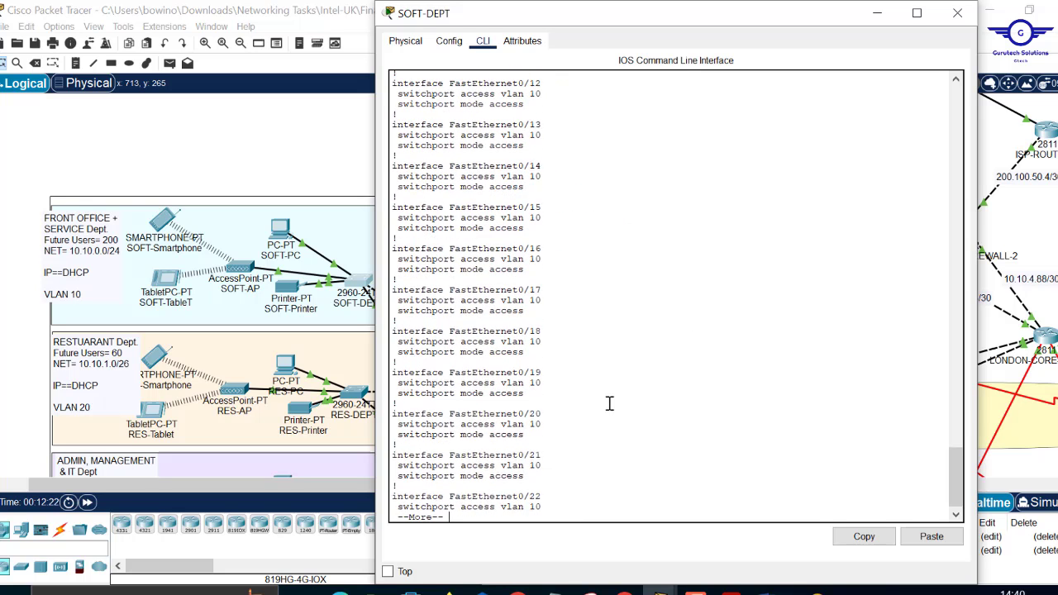
key("space")
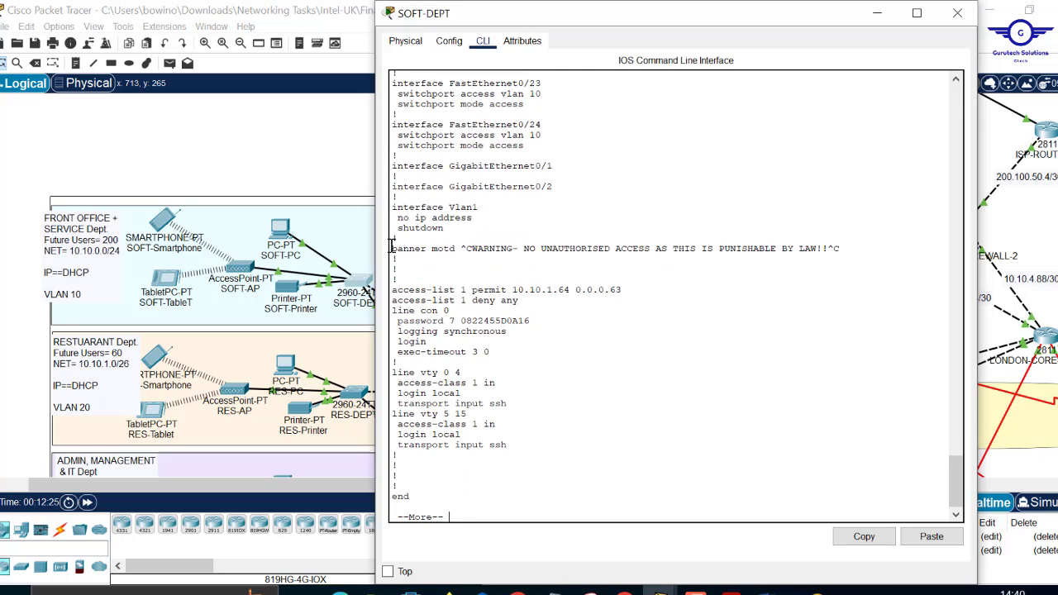
triple_click(864, 244)
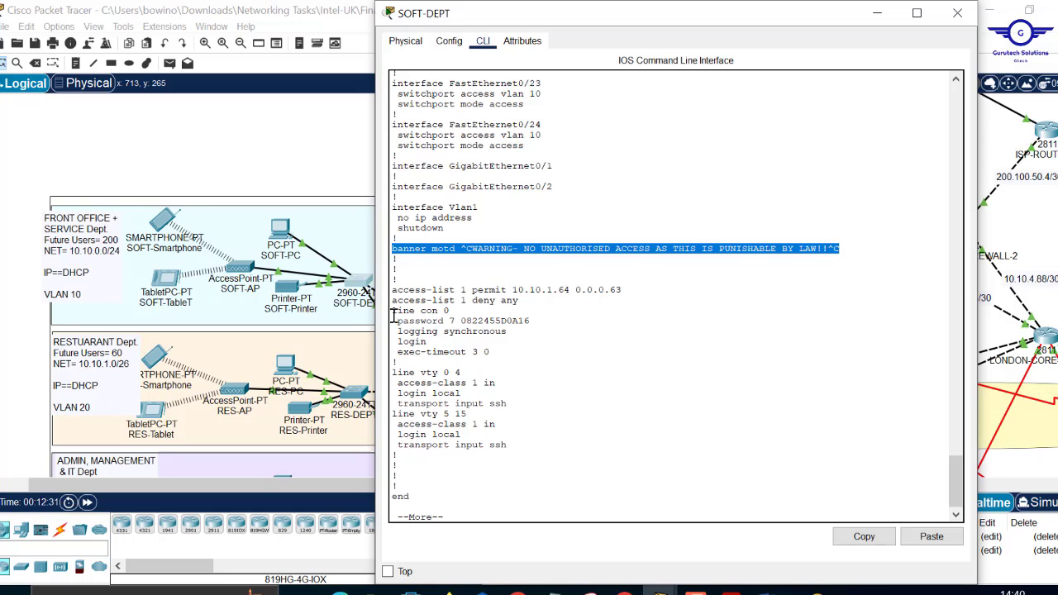
left_click_drag(394, 318, 504, 354)
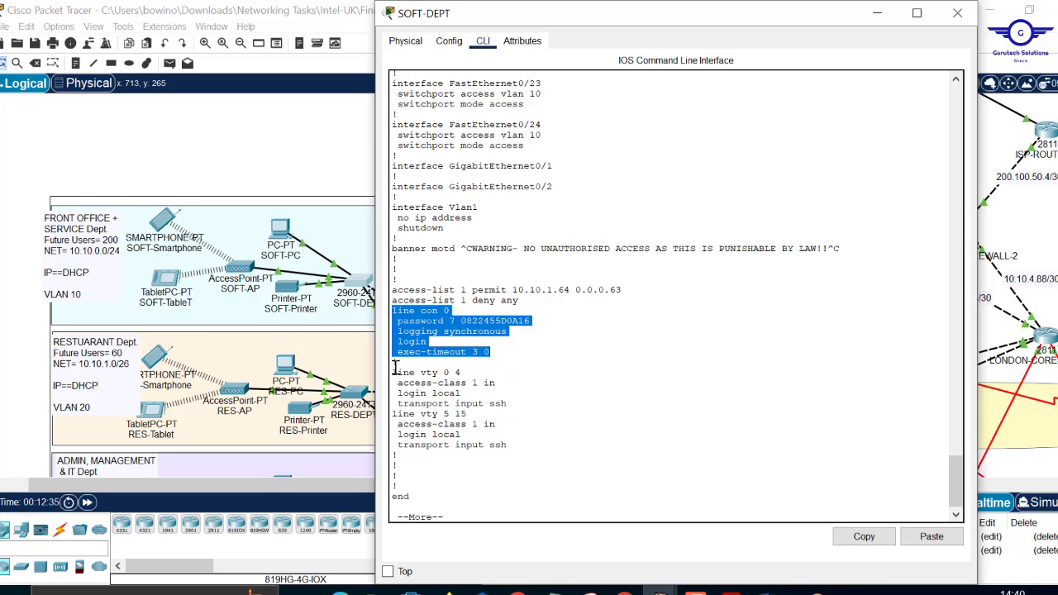
left_click_drag(394, 363, 527, 447)
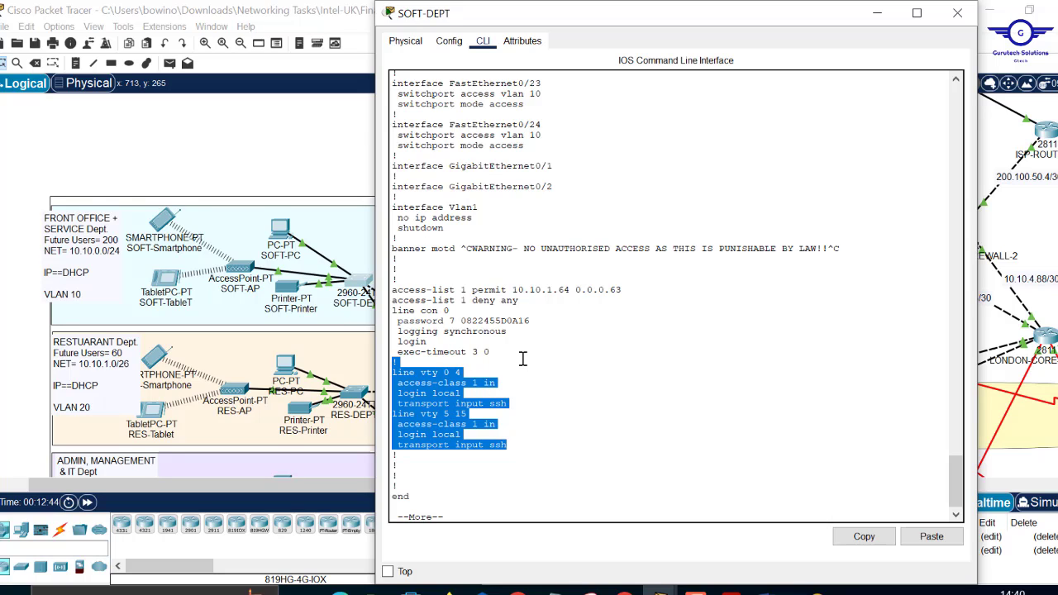
- Minimize the SOFT-DEPT window, switch to Network Design.pdf and highlight item e, "Creating VLANs and assigning ports VLAN numbers."
left_click(876, 14)
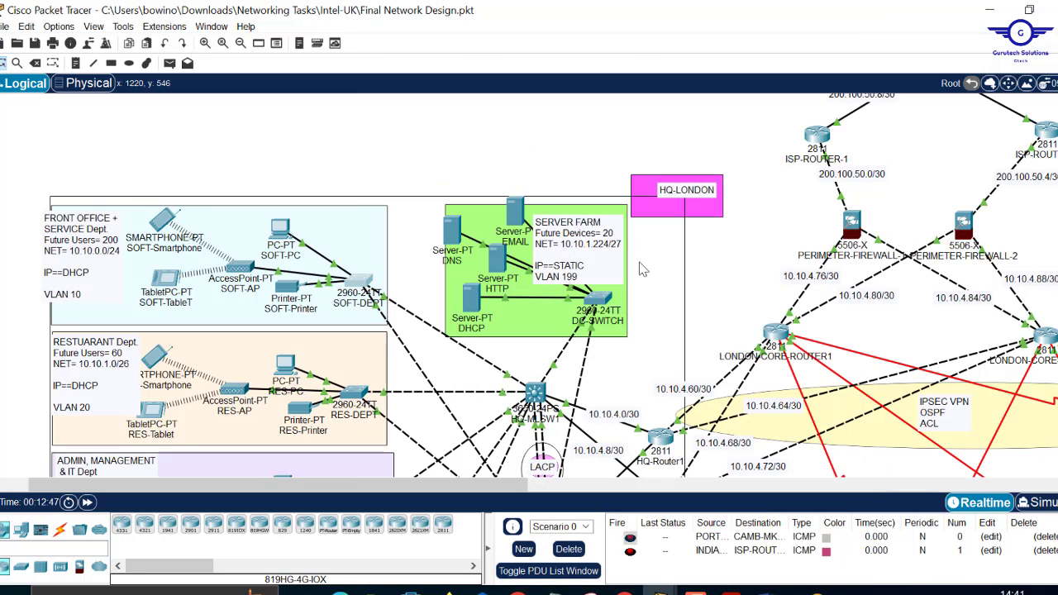
left_click(731, 593)
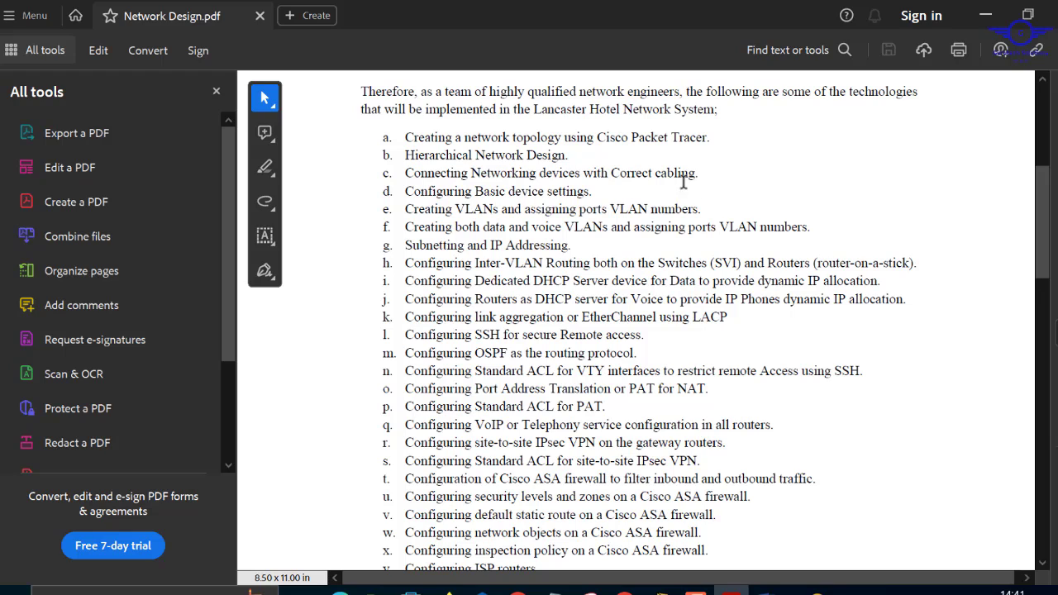
left_click_drag(703, 209, 405, 211)
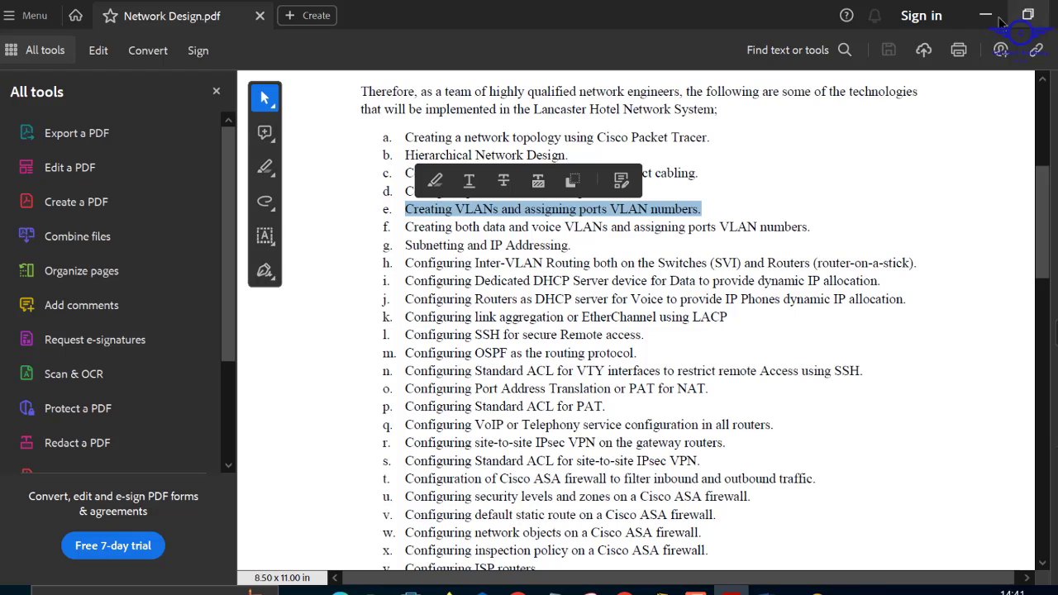
- Return to Packet Tracer, reopen the SOFT-DEPT switch's command line, finish the configuration listing and display its VLANs with "sh vlan"
left_click(986, 15)
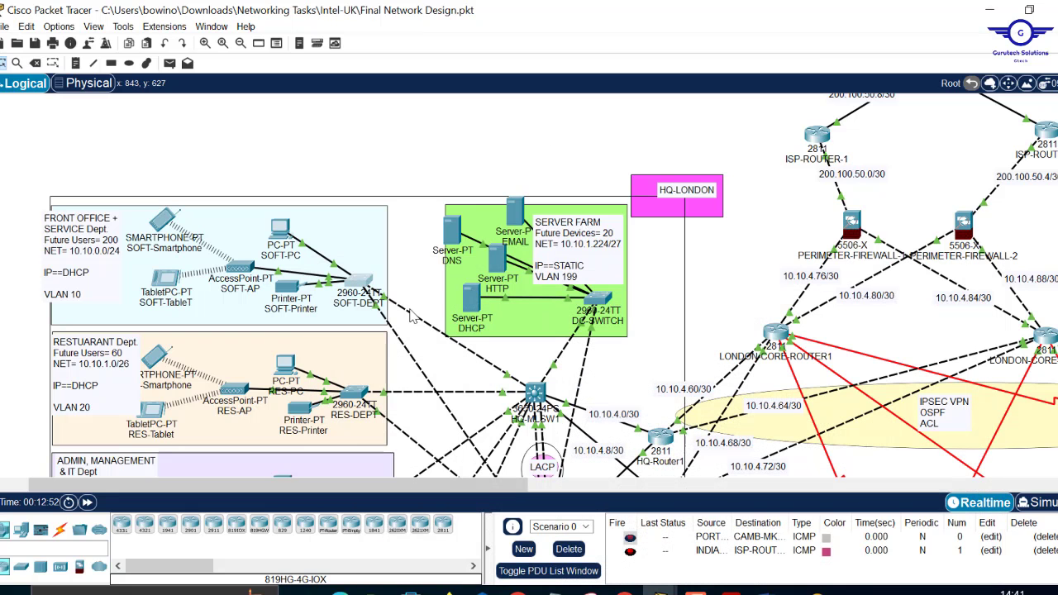
left_click(360, 284)
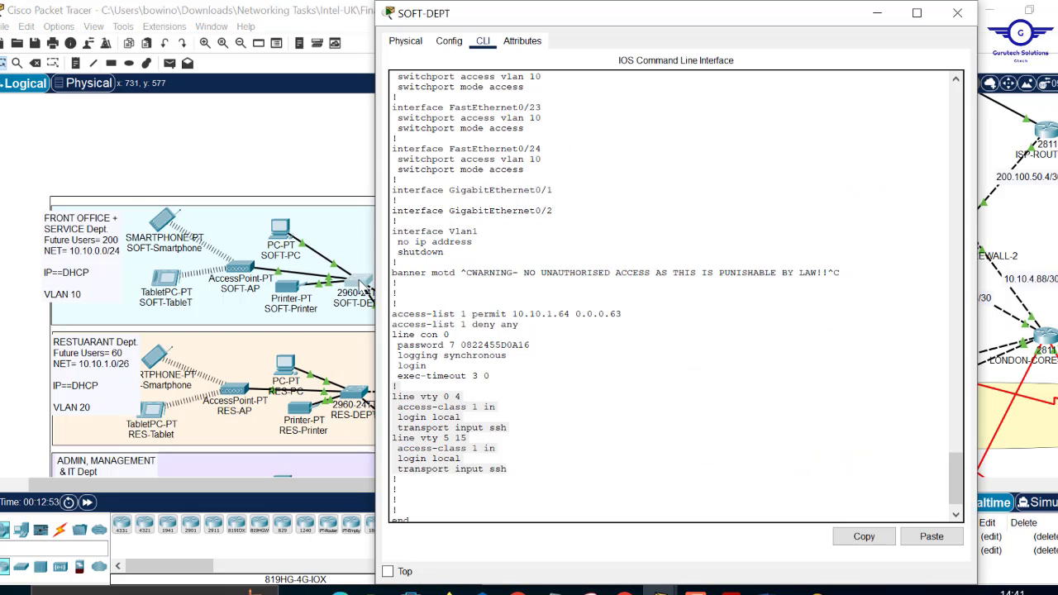
left_click(445, 262)
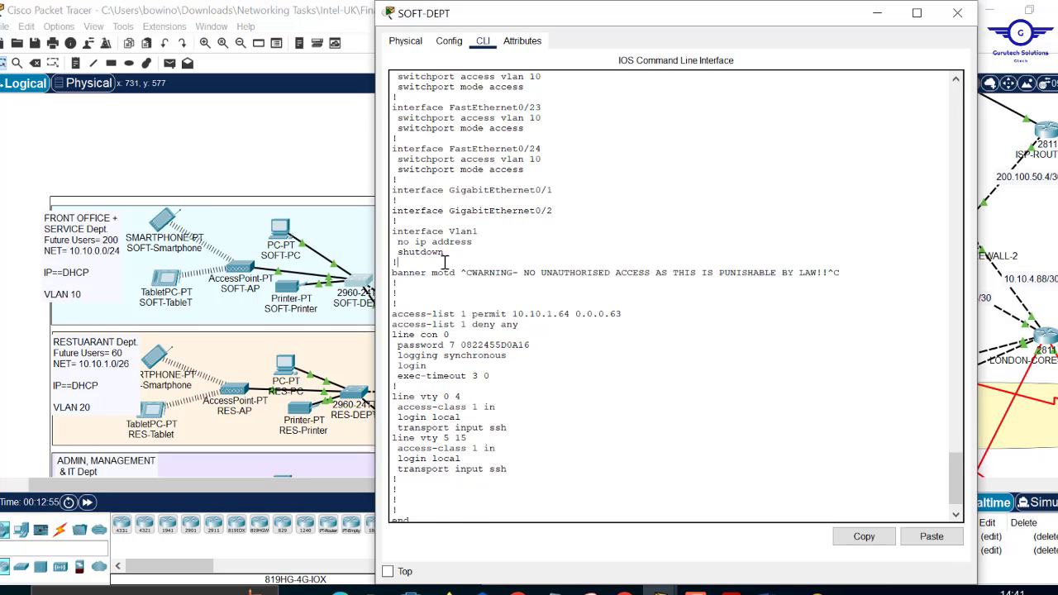
key("Return")
key("Return")
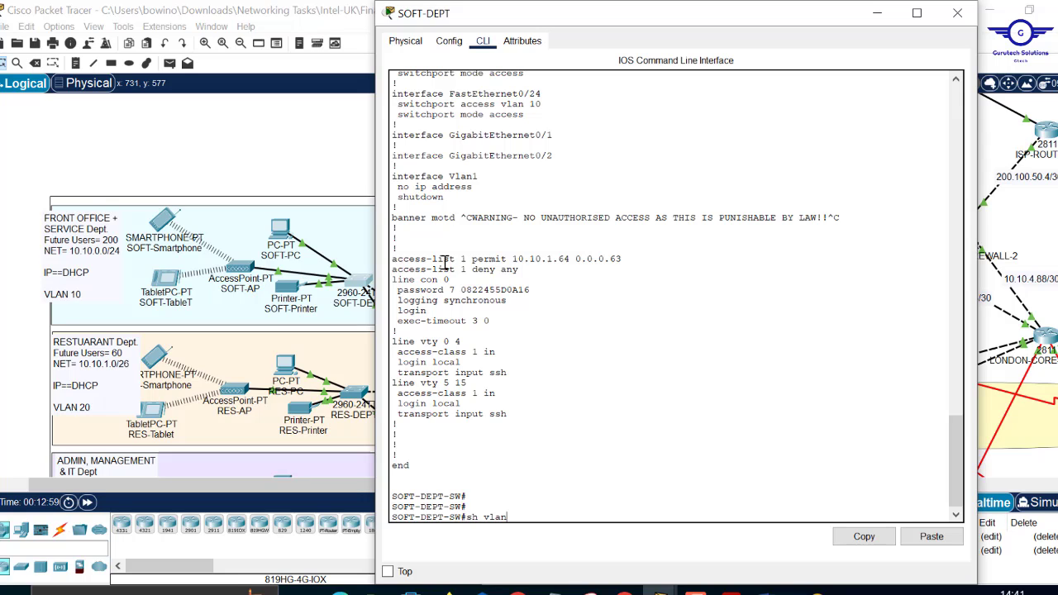
type("sh vlan")
key("Return")
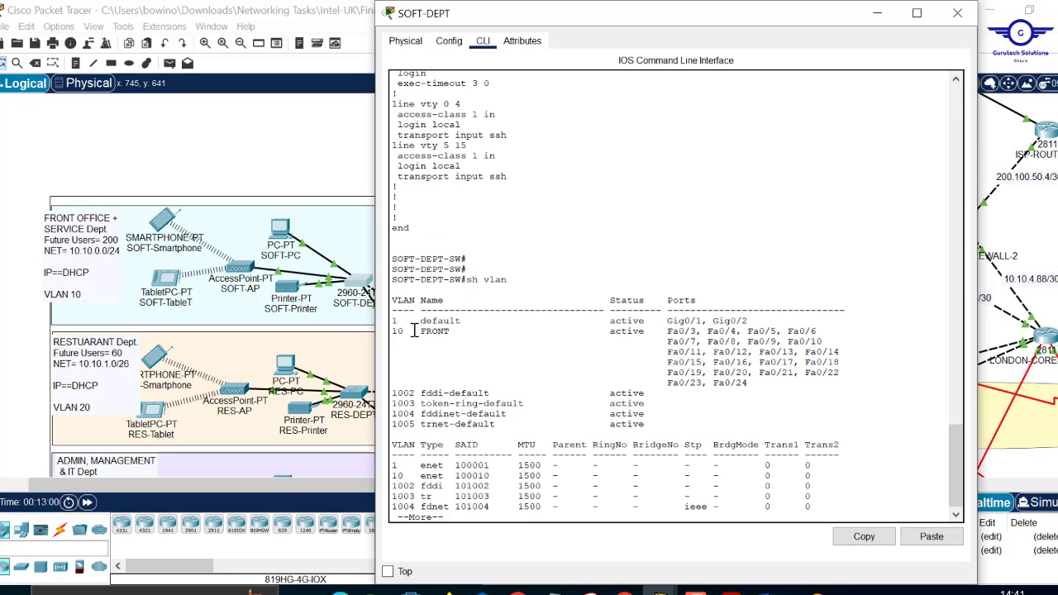
- Highlight the FRONT VLAN 10 entry's assigned ports, check the technologies list in Network Design.pdf, and return to the switch's VLAN table
left_click_drag(415, 300, 427, 333)
left_click_drag(616, 331, 757, 381)
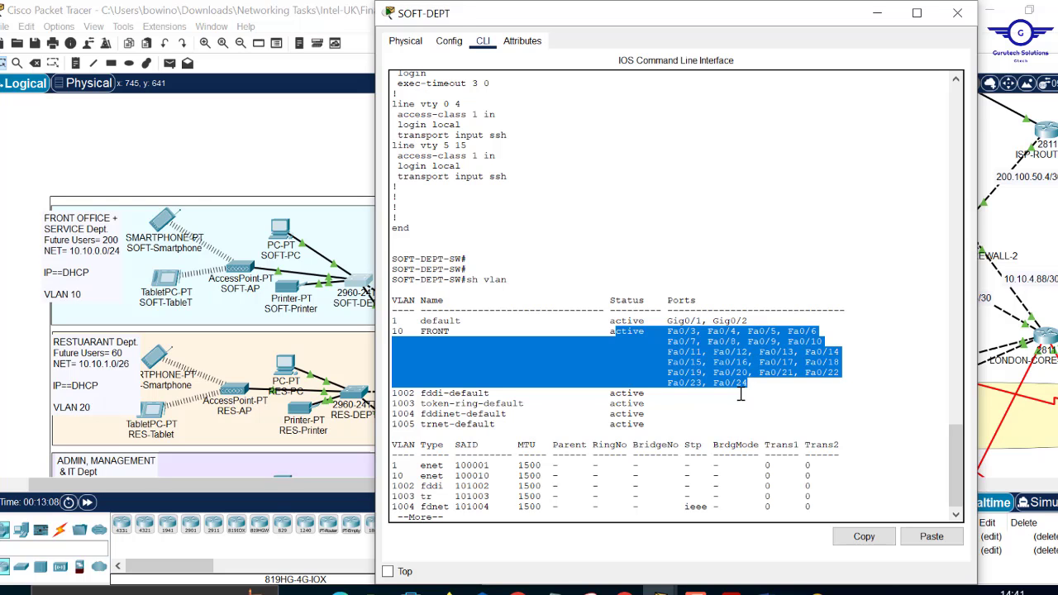
left_click(731, 590)
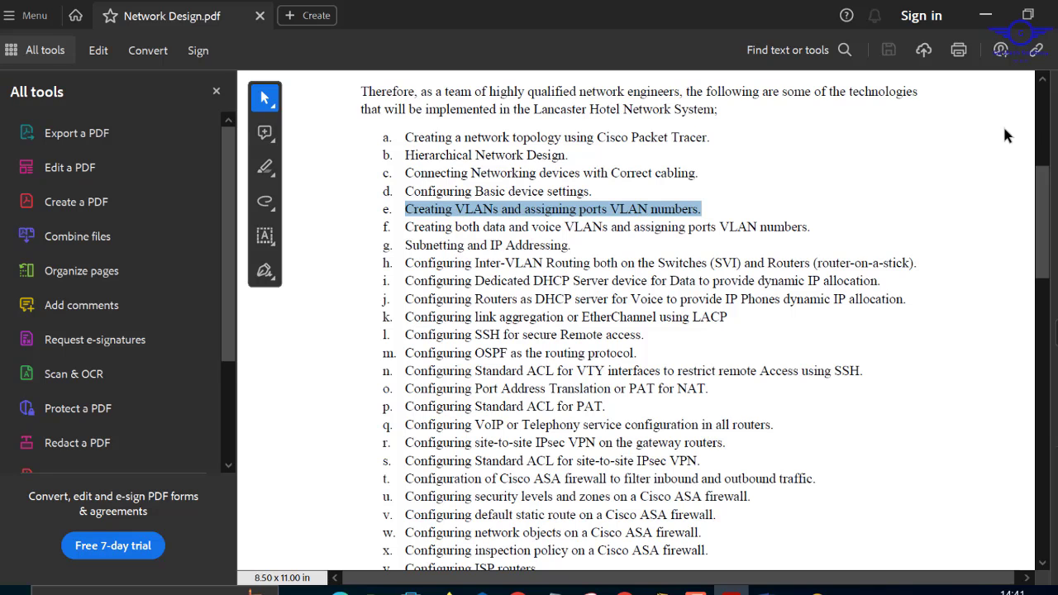
left_click(987, 15)
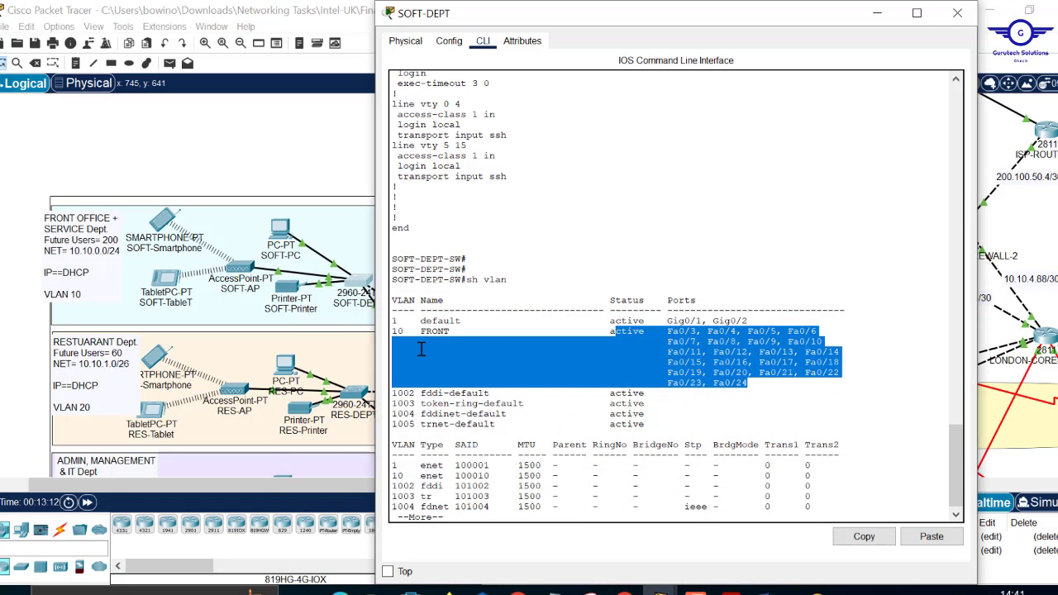
- Highlight the FRONT VLAN's port assignments, then in Network Design.pdf highlight item f on data and voice VLANs and item g, "Subnetting and IP Addressing."
left_click_drag(755, 383, 608, 331)
left_click(732, 585)
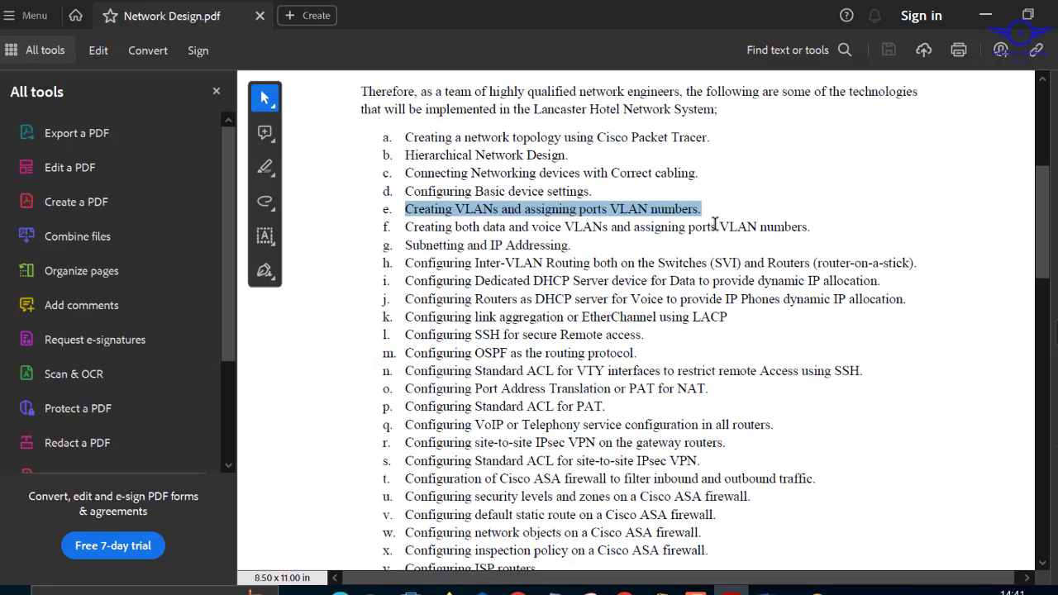
left_click_drag(814, 223, 406, 227)
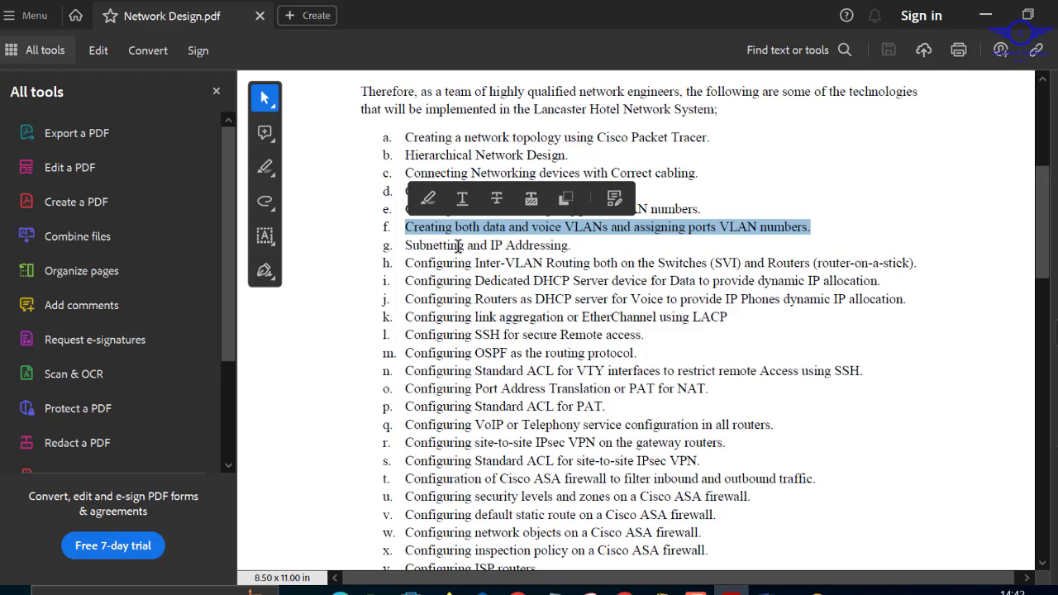
left_click(576, 248)
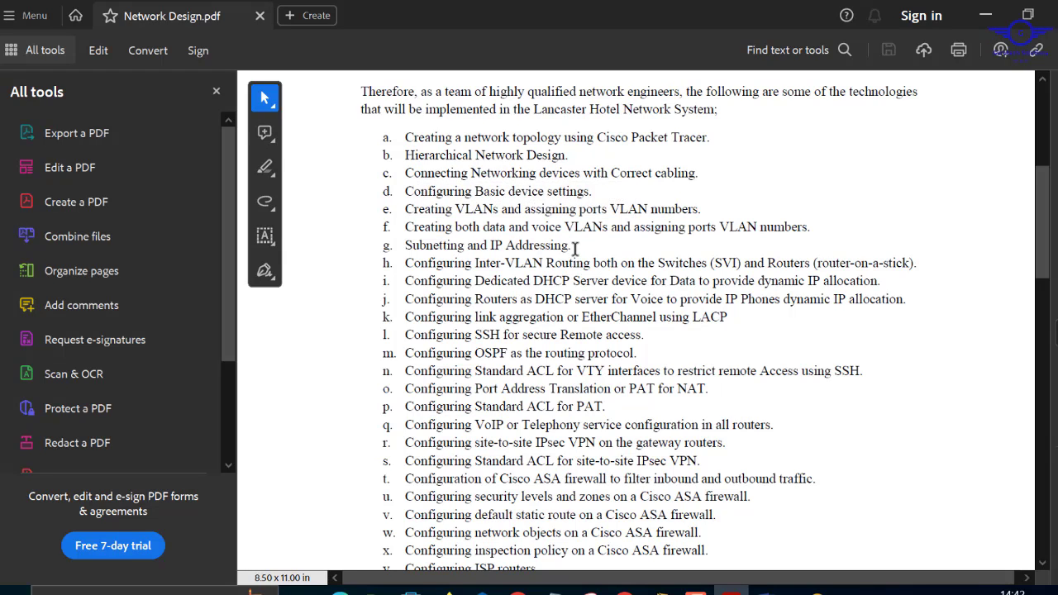
left_click_drag(577, 248, 450, 251)
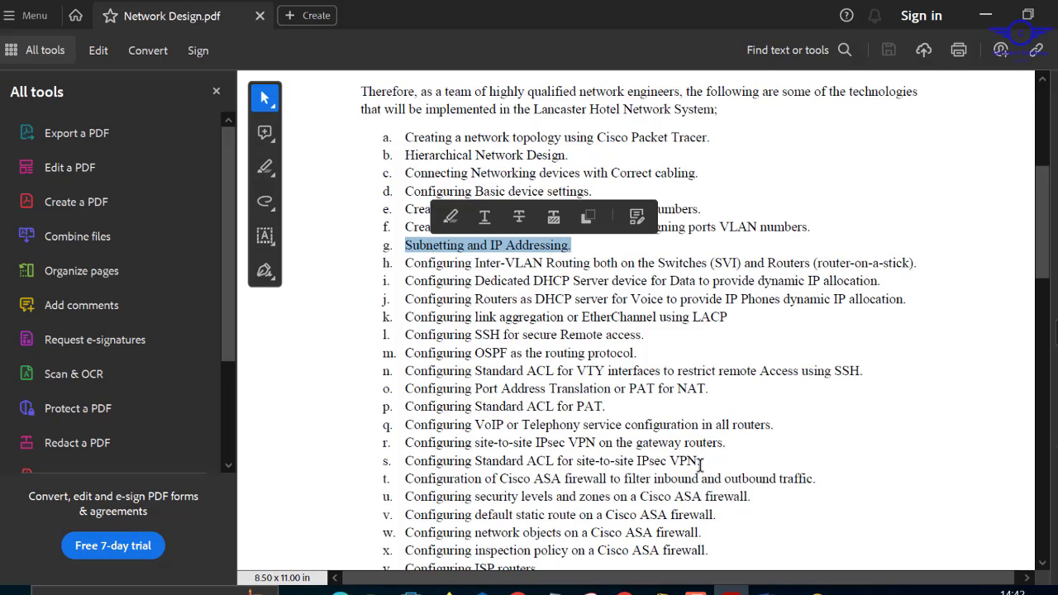
- Switch to Network System Documentation.docx and review the "Between the Routers, ISPs, Firewalls, Core Swiches" table in section 1.2
key("alt+Tab")
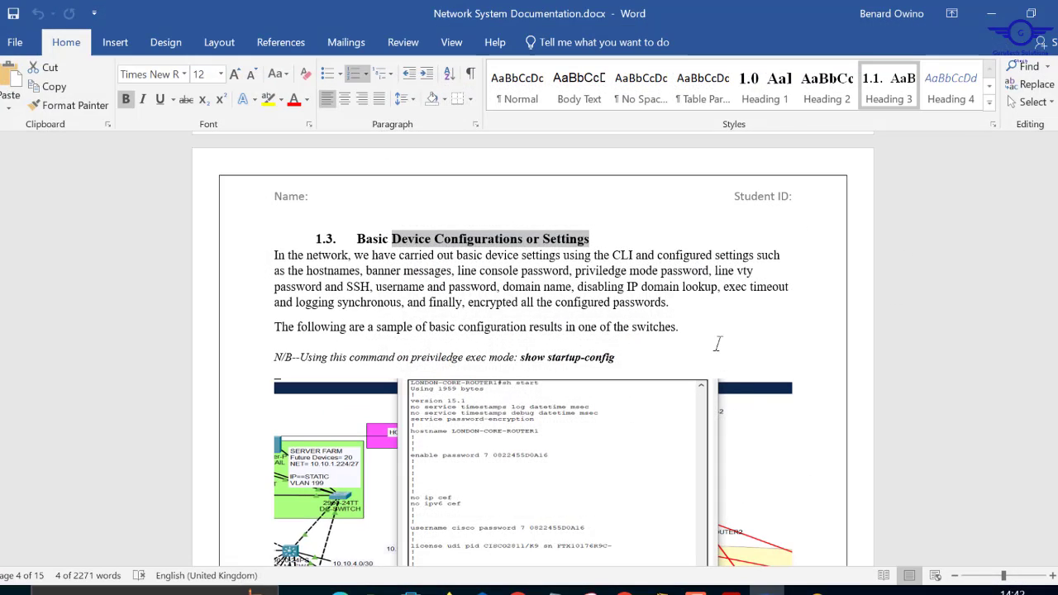
scroll(728, 361, "down", 10)
scroll(718, 344, "up", 10)
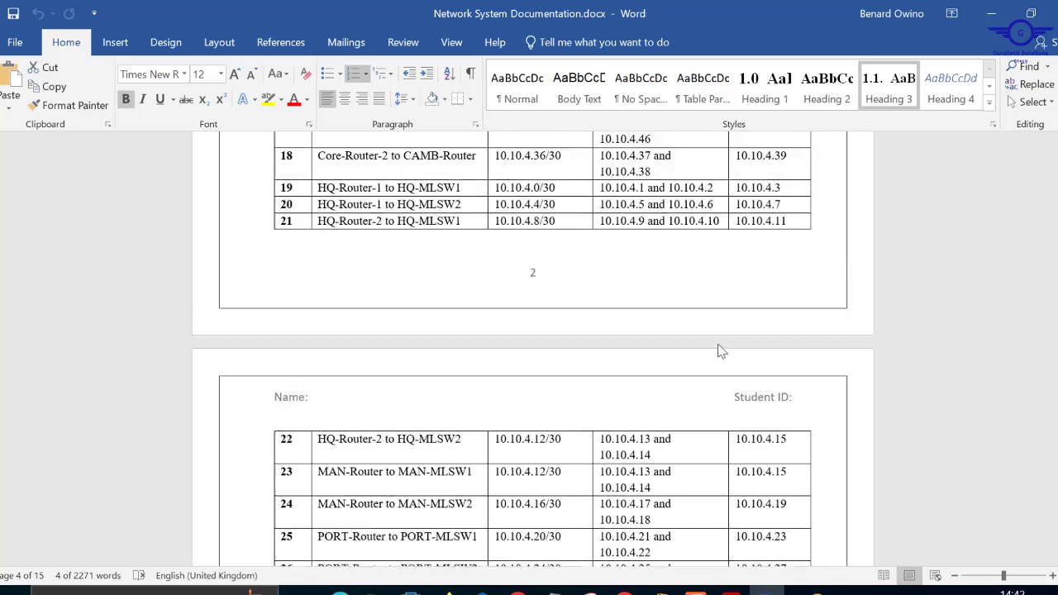
scroll(719, 344, "up", 8)
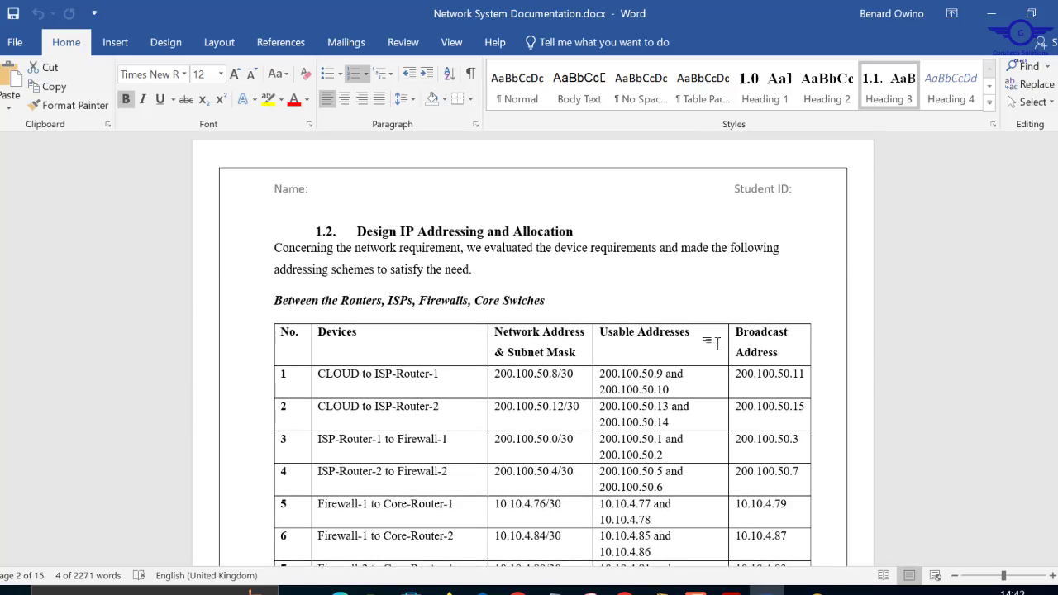
scroll(719, 344, "down", 1)
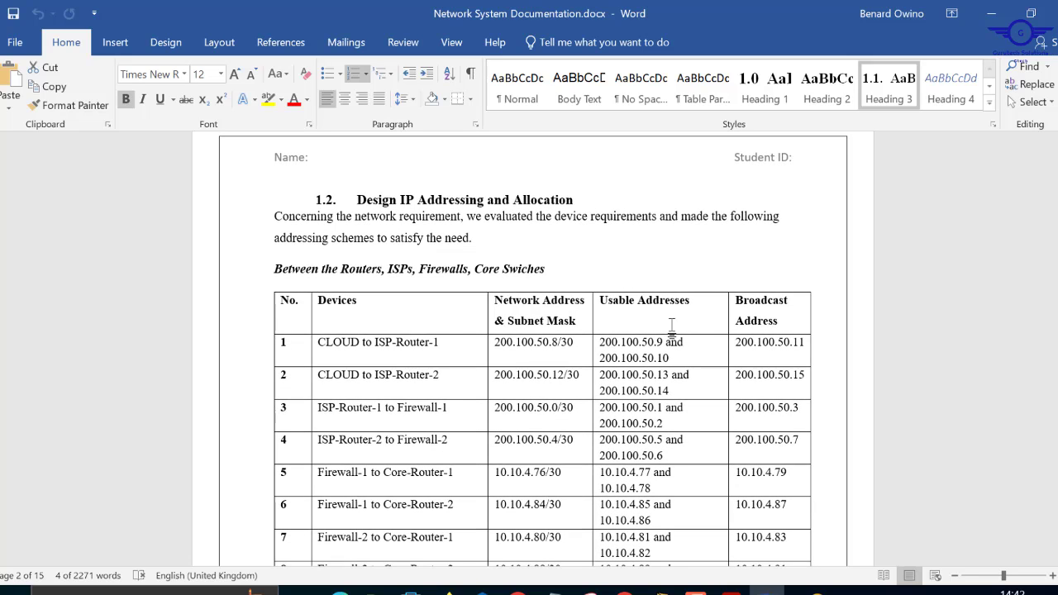
scroll(673, 329, "down", 8)
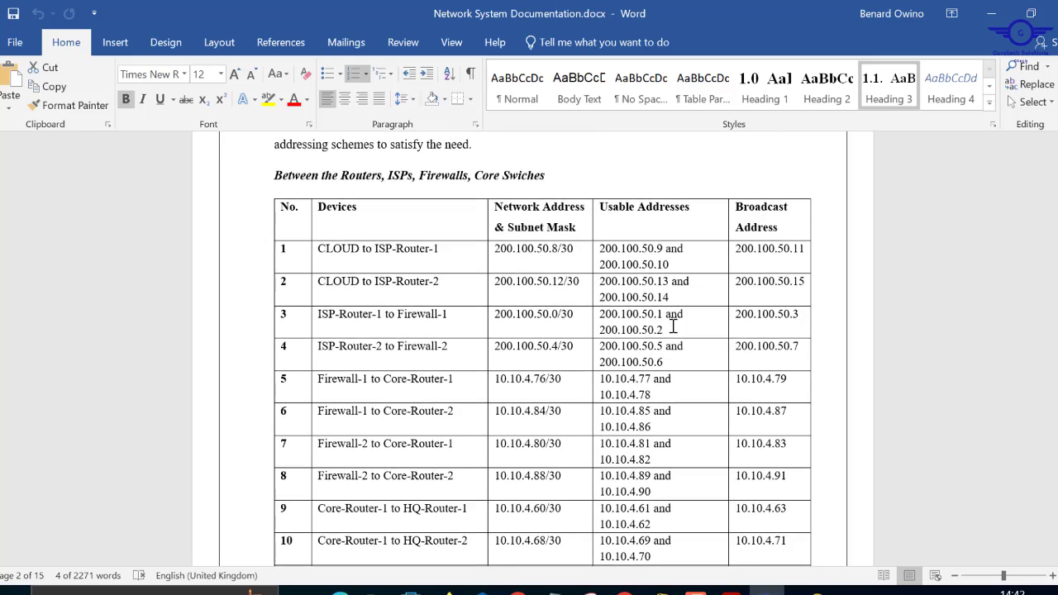
scroll(674, 326, "down", 15)
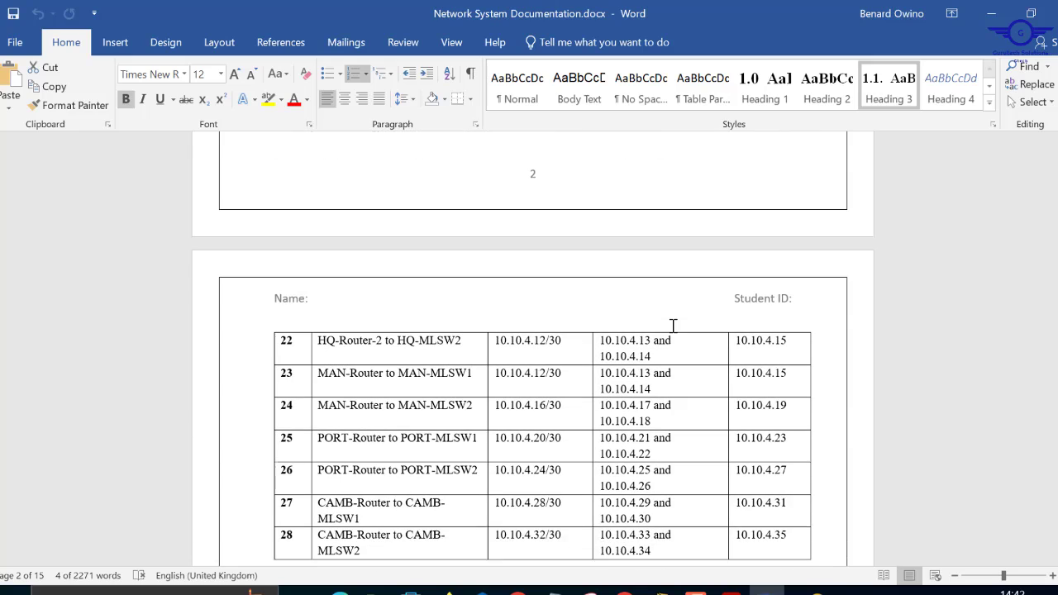
- Switch to the Packet Tracer topology and slightly nudge the 200.100.50.0/30 and 200.100.50.4/30 labels between the ISP routers and perimeter firewalls
mouse_move(661, 590)
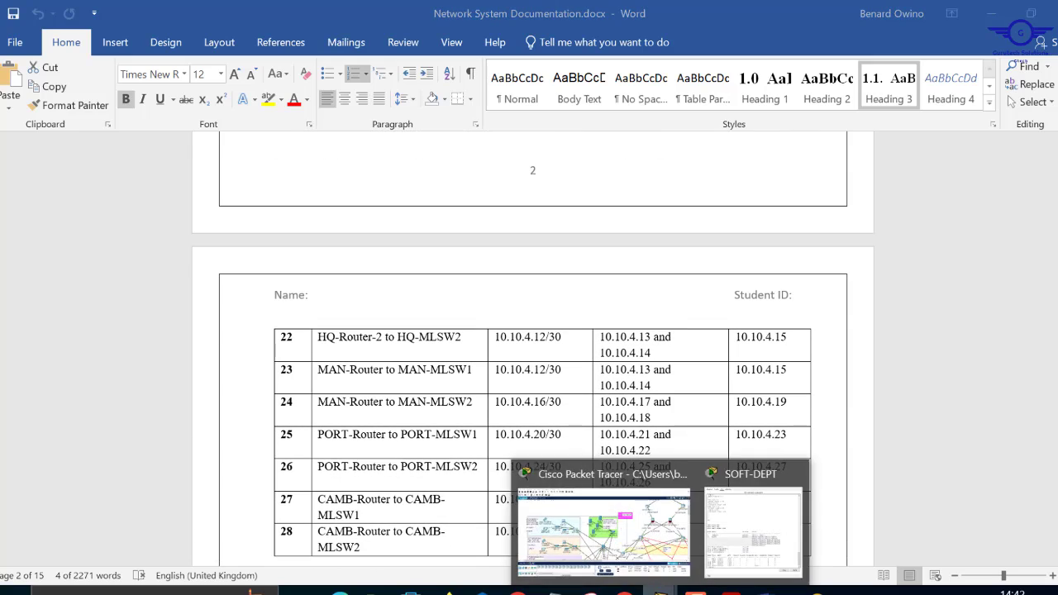
left_click(608, 566)
scroll(720, 277, "right", 5)
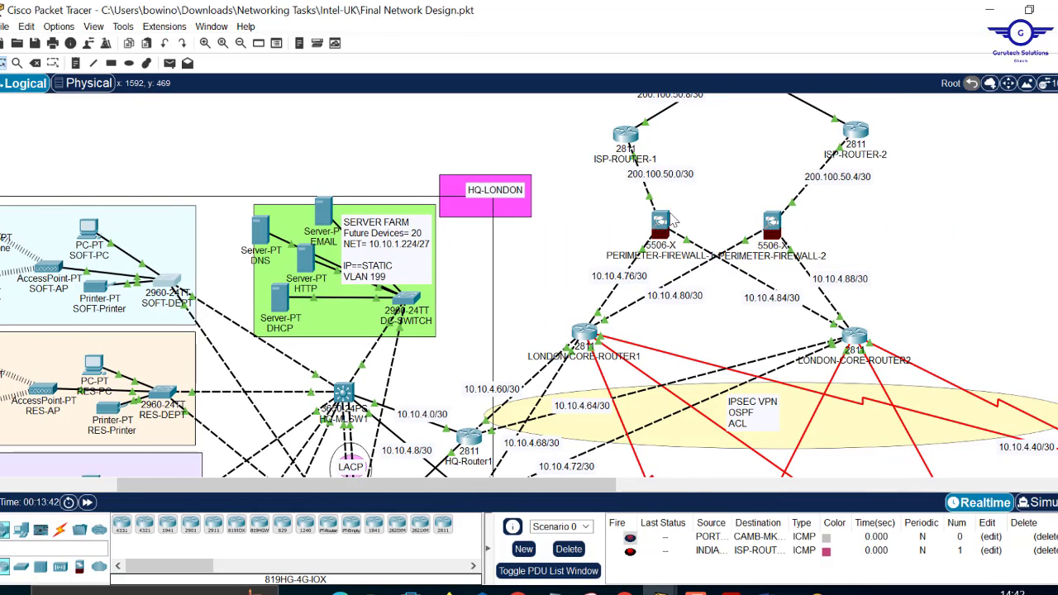
left_click_drag(671, 183, 682, 186)
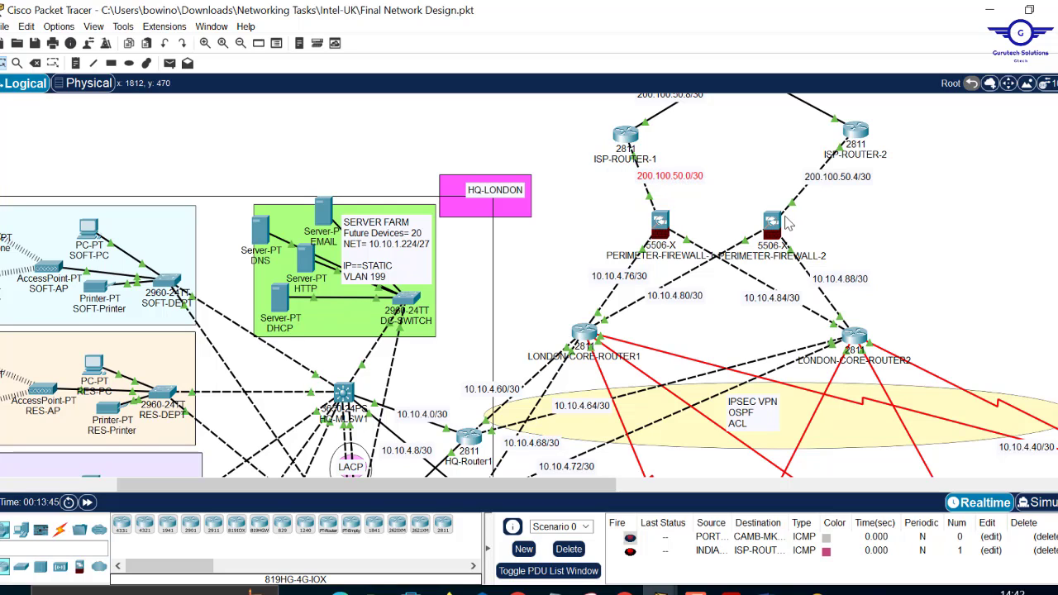
left_click_drag(817, 184, 811, 182)
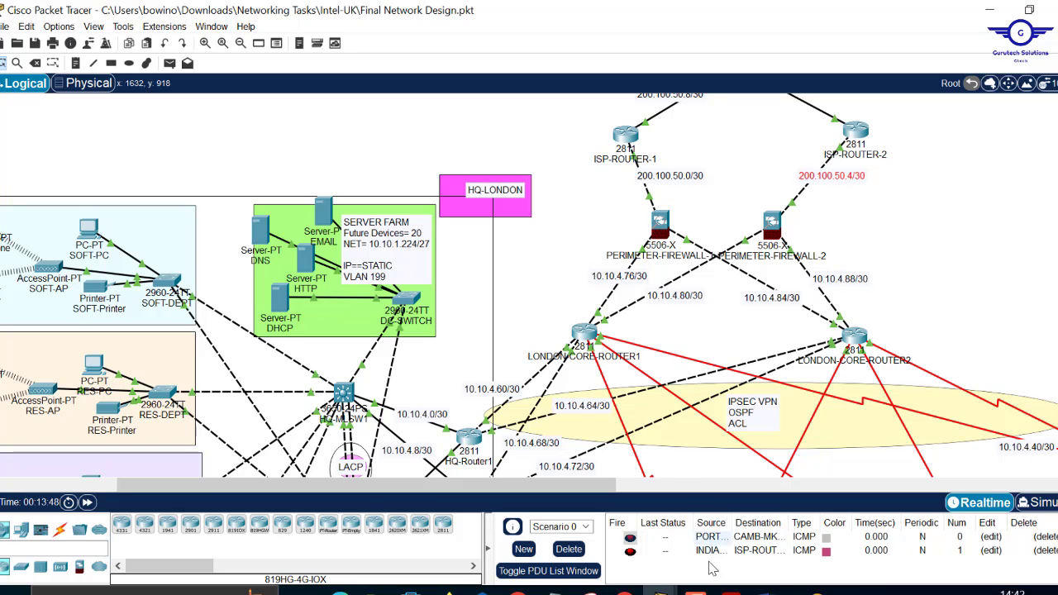
- Return to Network System Documentation.docx and examine the device-link and department LAN addressing tables, ending at the start of the device-link table
left_click(768, 591)
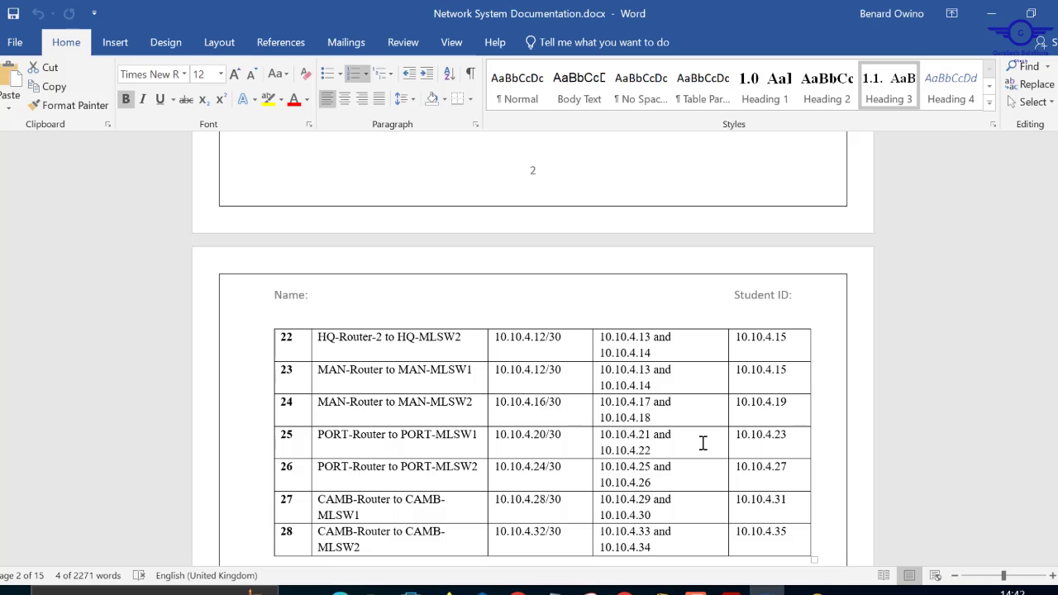
scroll(703, 444, "down", 10)
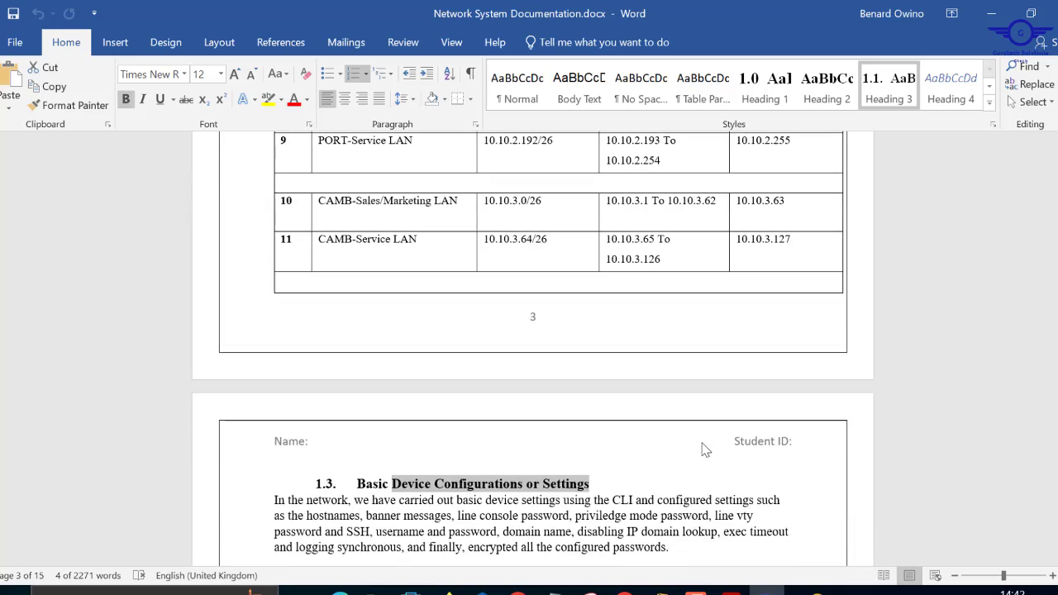
scroll(706, 449, "up", 12)
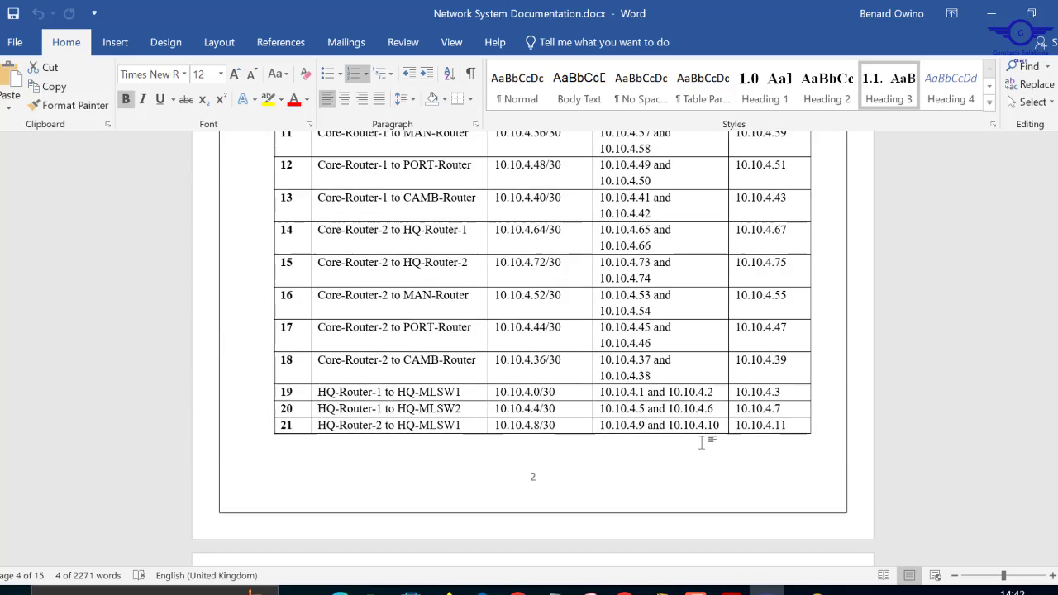
scroll(701, 443, "up", 4)
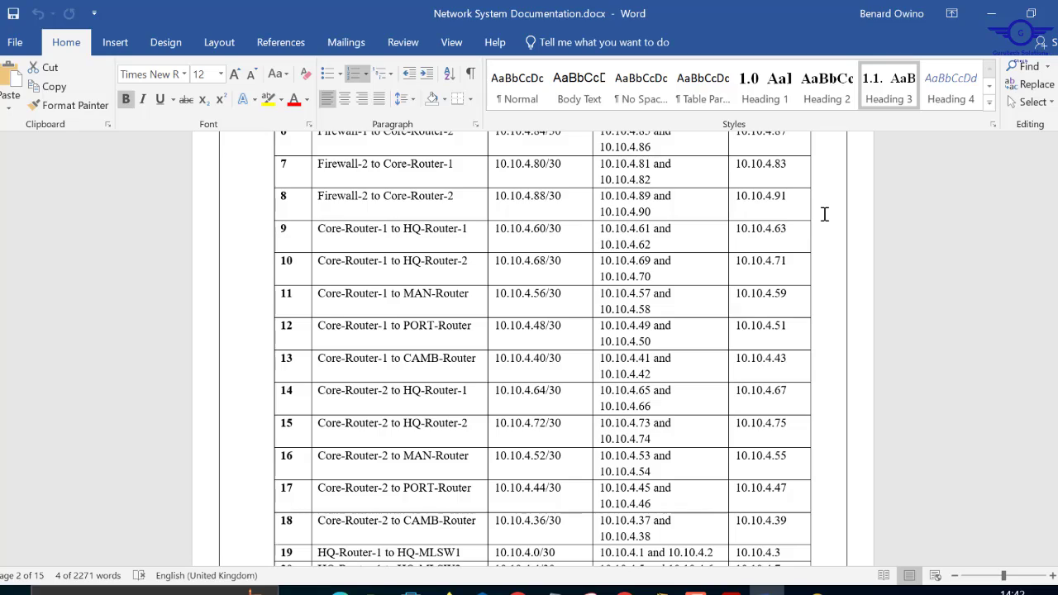
scroll(825, 214, "up", 10)
scroll(827, 220, "down", 8)
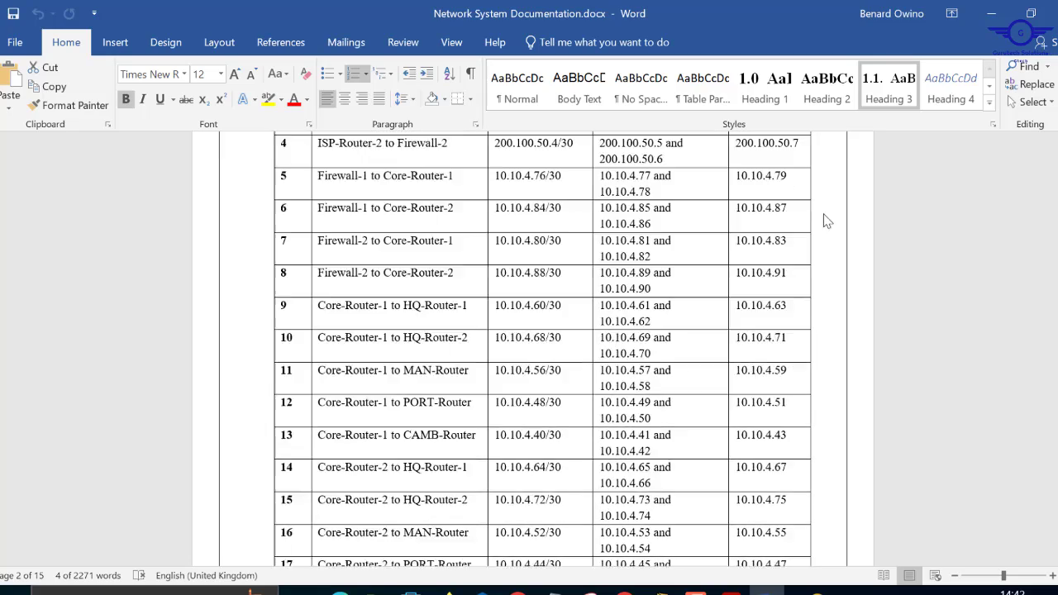
scroll(827, 221, "down", 10)
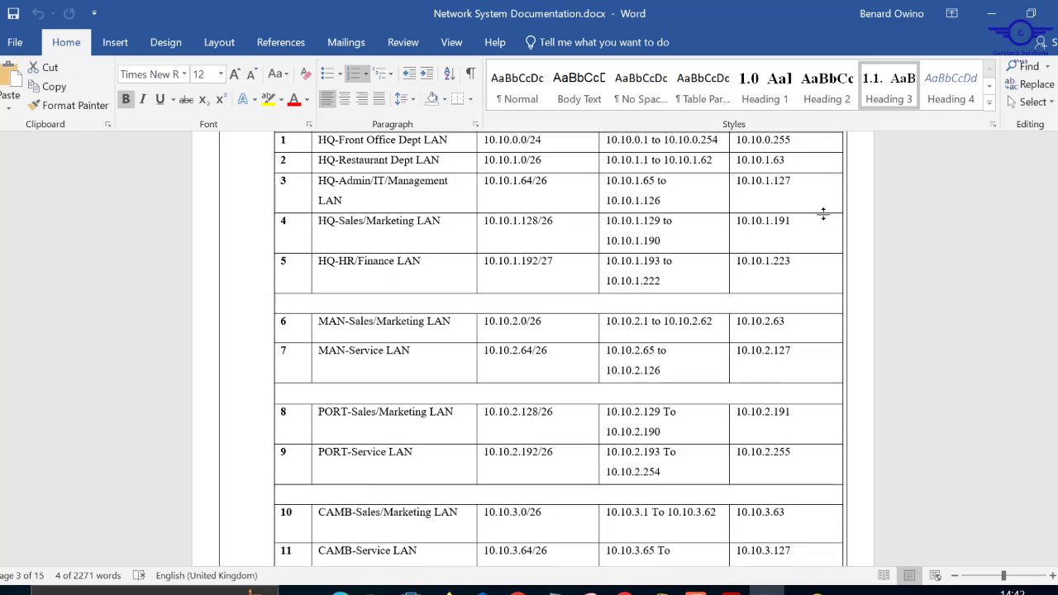
scroll(824, 214, "down", 3)
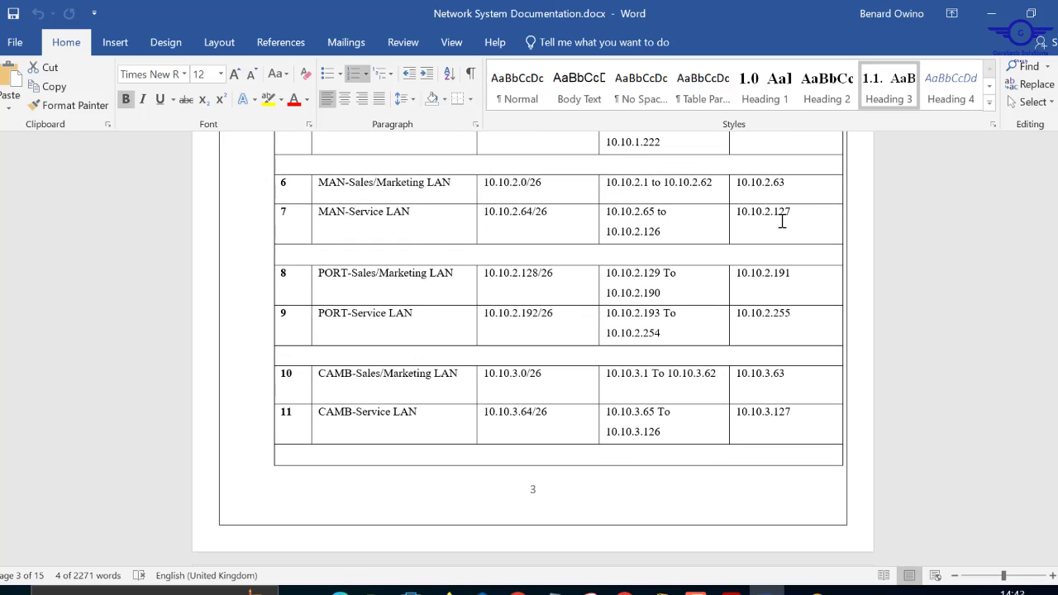
scroll(782, 221, "down", 1)
scroll(782, 221, "up", 10)
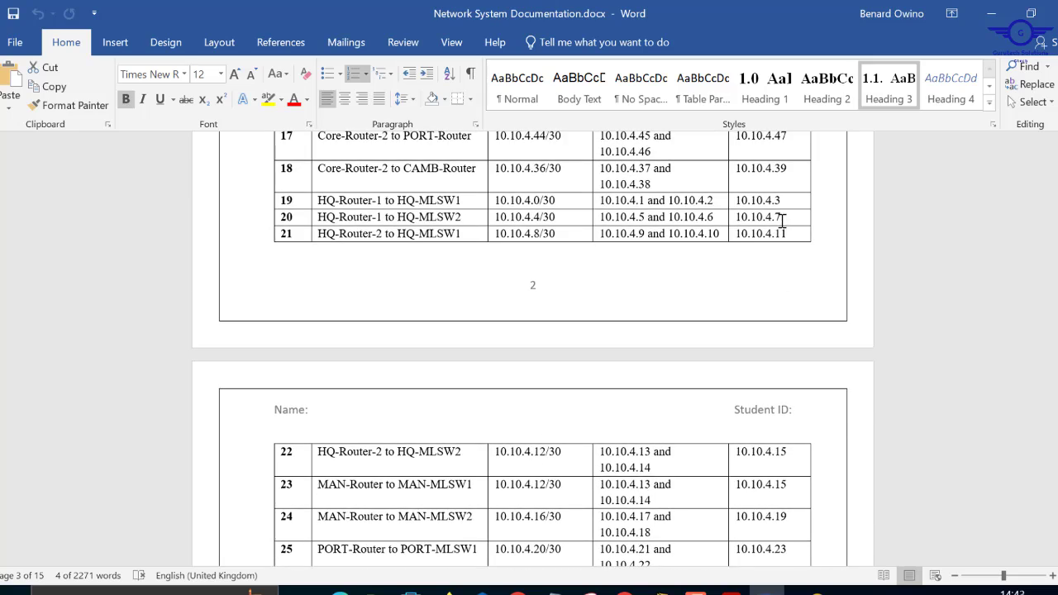
scroll(782, 221, "up", 14)
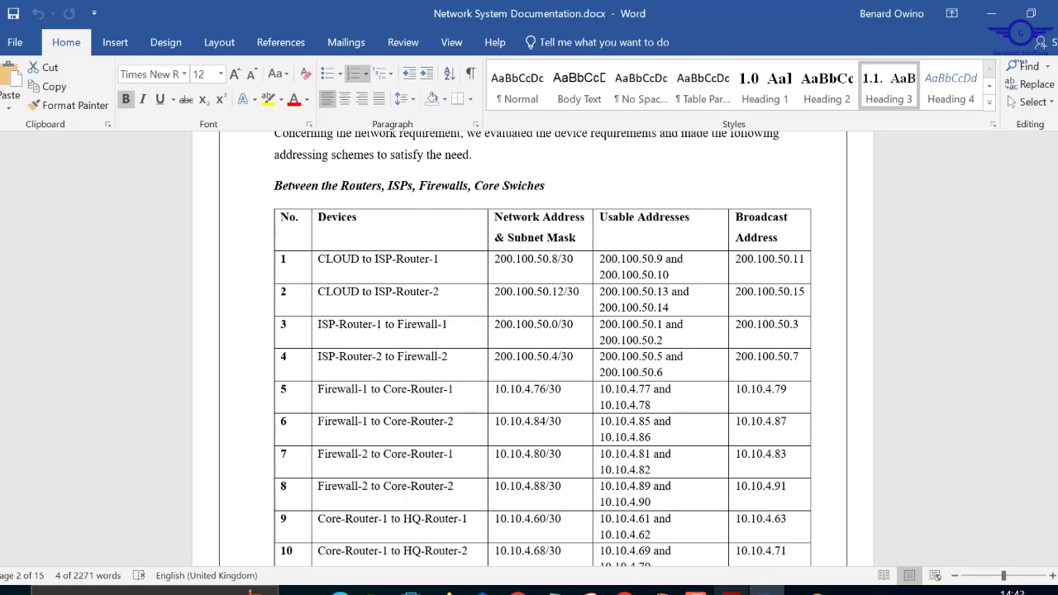
- Switch to Network Design.pdf and highlight item h on Inter-VLAN Routing, then only its "Routers (router-on-a-stick)" part
left_click(729, 584)
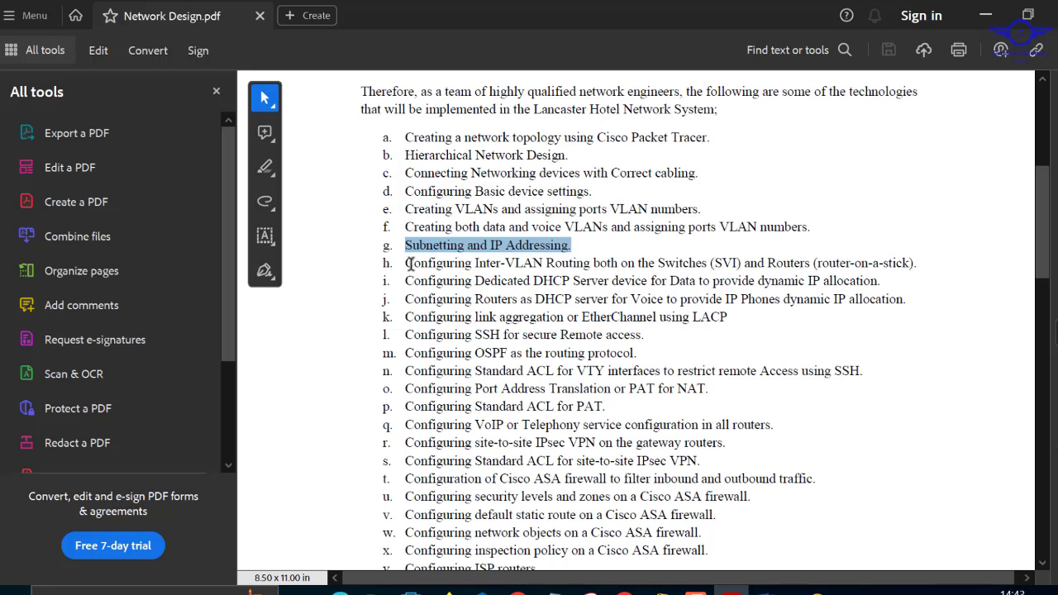
left_click_drag(408, 263, 923, 263)
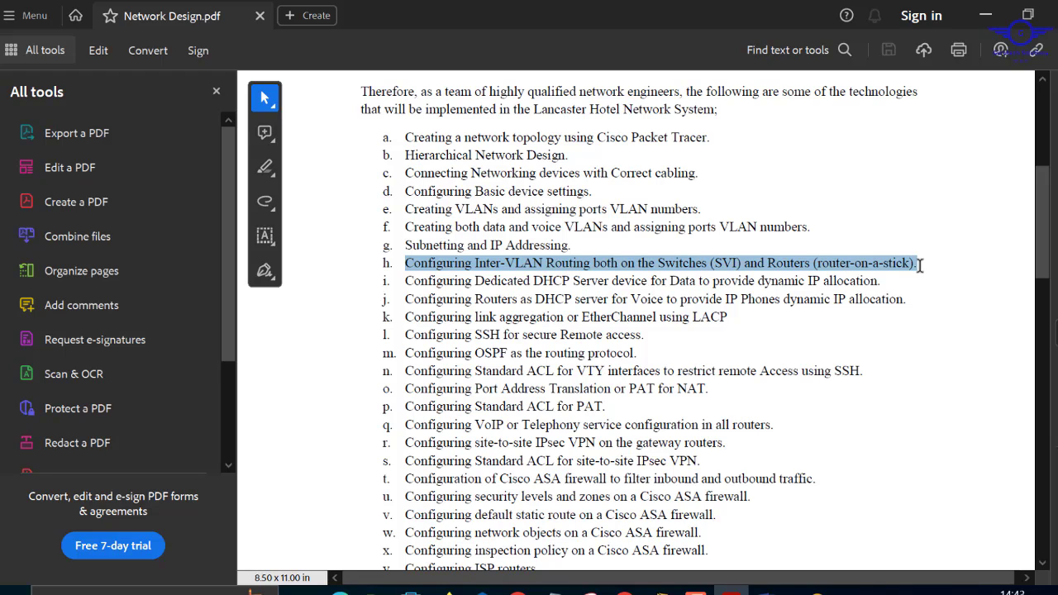
left_click(919, 264)
left_click_drag(914, 265, 769, 264)
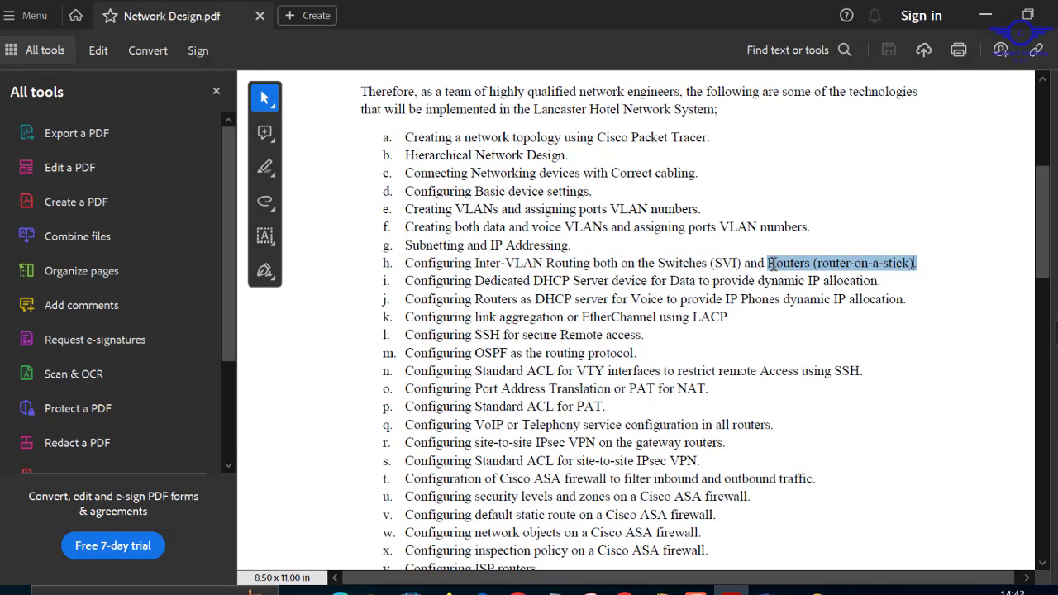
- Highlight "voice VLANs" in item f, then "Routers (router-on-a-stick)" and "Inter-VLAN Routing both on the Switches (SVI)" in item h
left_click_drag(533, 229, 606, 225)
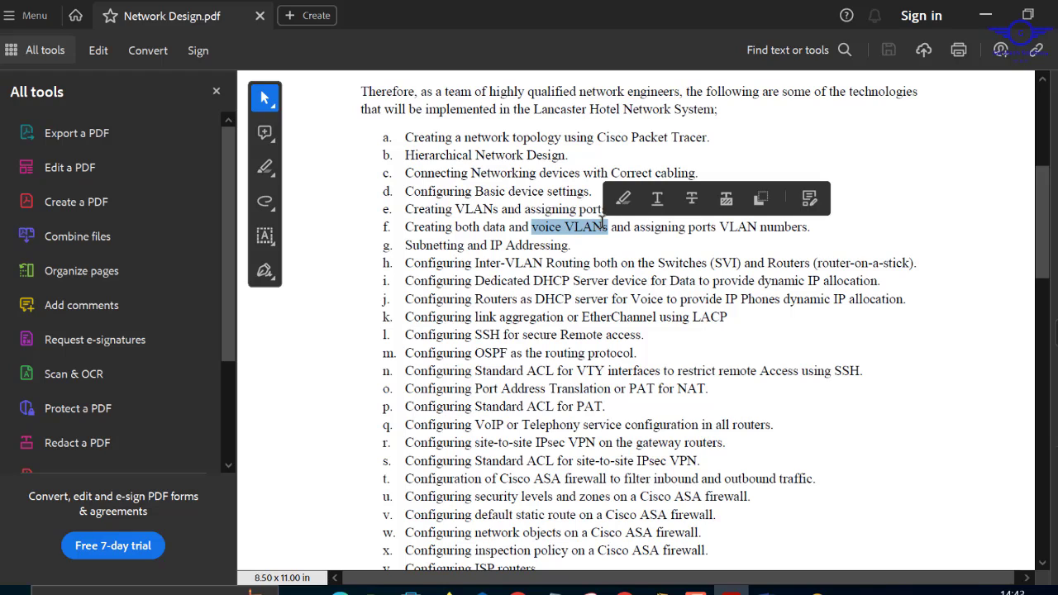
left_click_drag(769, 265, 918, 263)
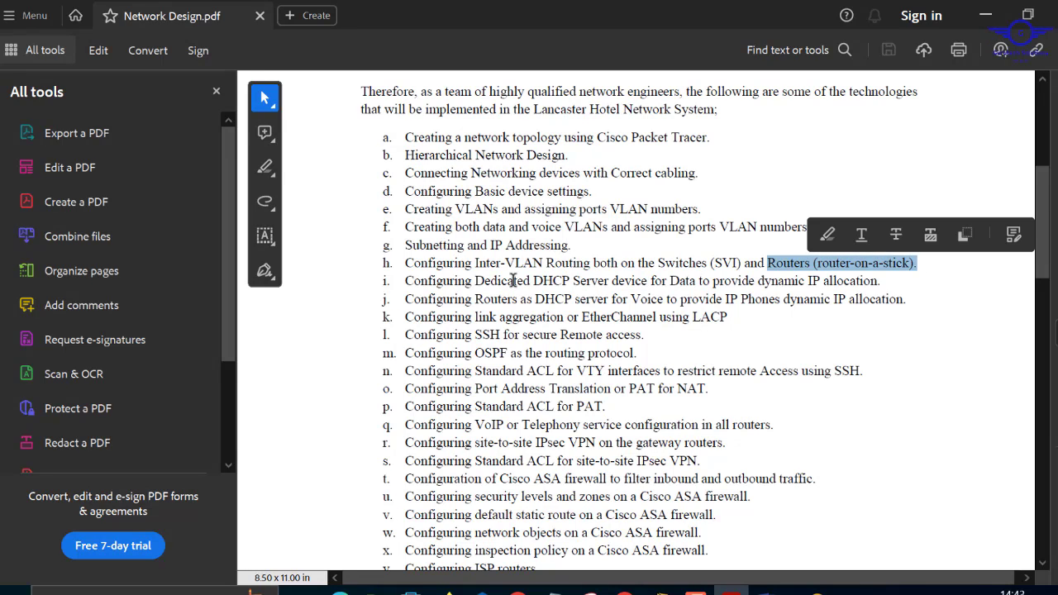
left_click_drag(477, 263, 744, 260)
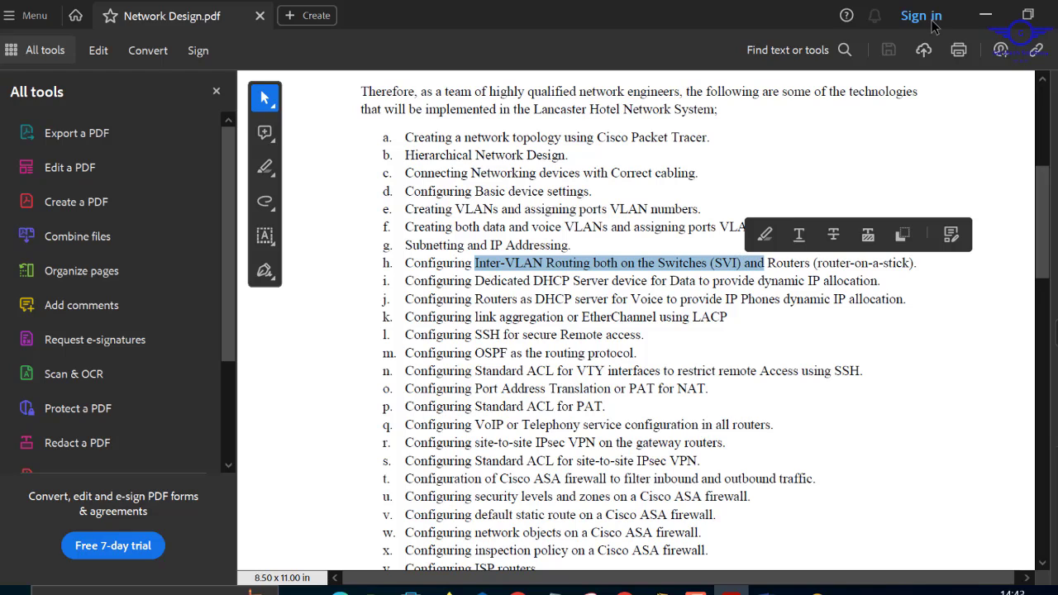
- Switch to the Packet Tracer topology and open the command line of multilayer switch HQ-MLSW1
left_click(982, 16)
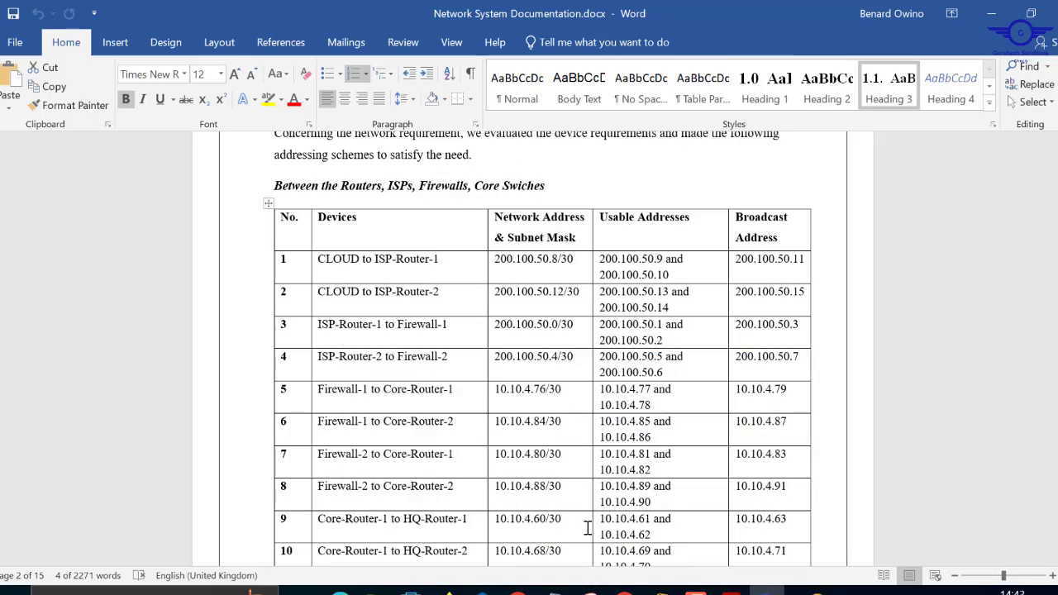
mouse_move(659, 590)
left_click(604, 533)
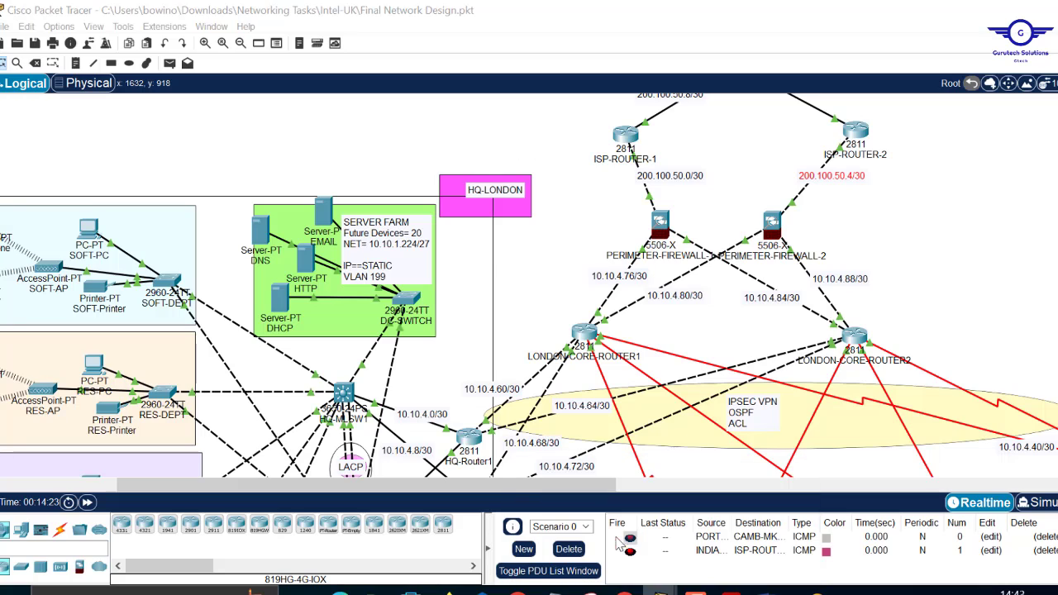
scroll(583, 402, "down", 5)
scroll(361, 217, "up", 3)
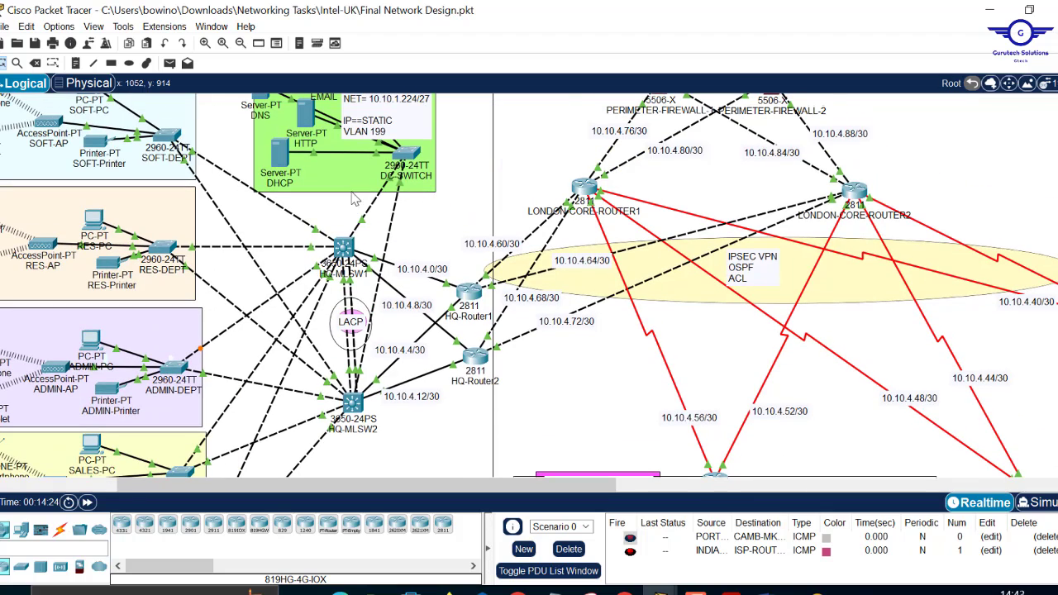
left_click(344, 249)
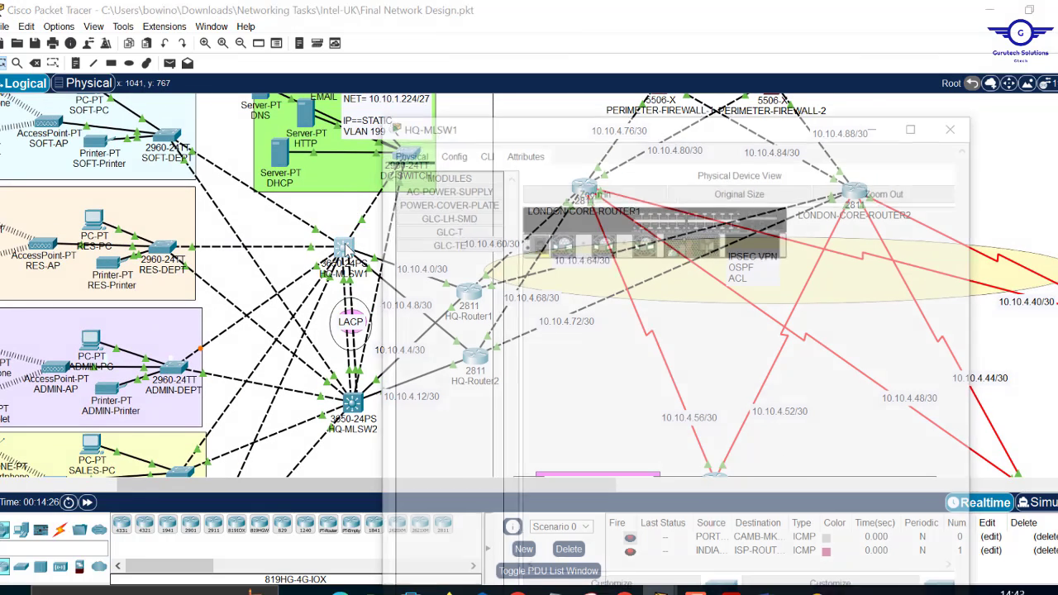
left_click(484, 41)
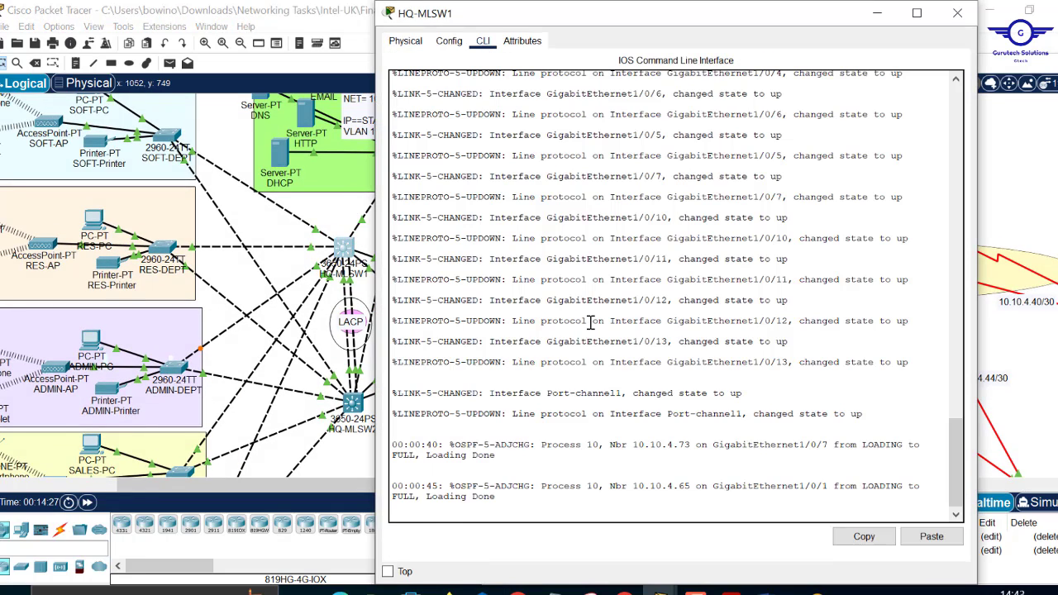
- Log in to HQ-MLSW1 with the console password and enter privileged mode with the enable password
key("Return")
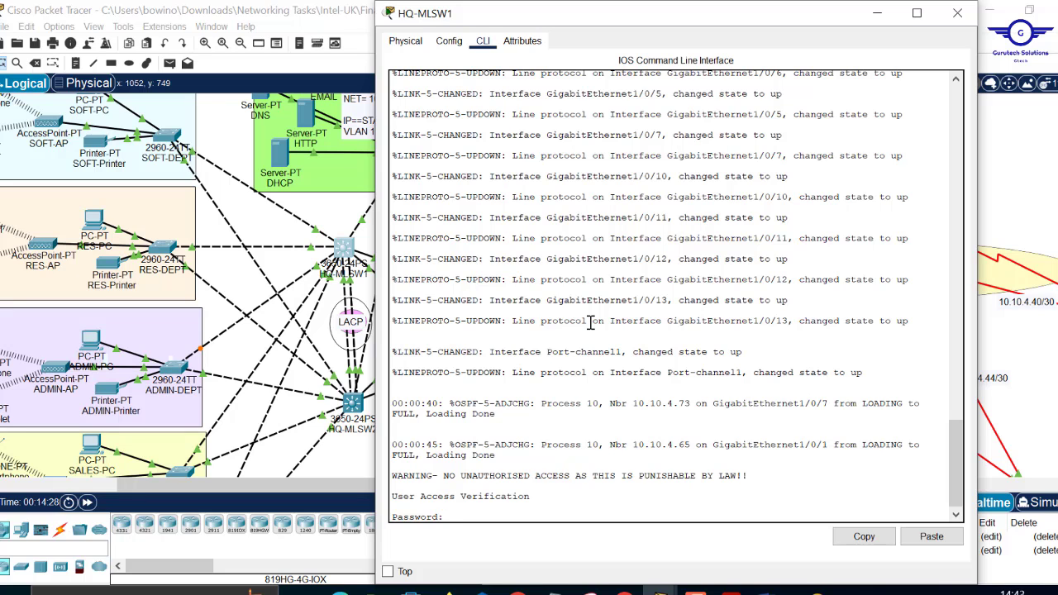
key("Return")
type("en")
key("Return")
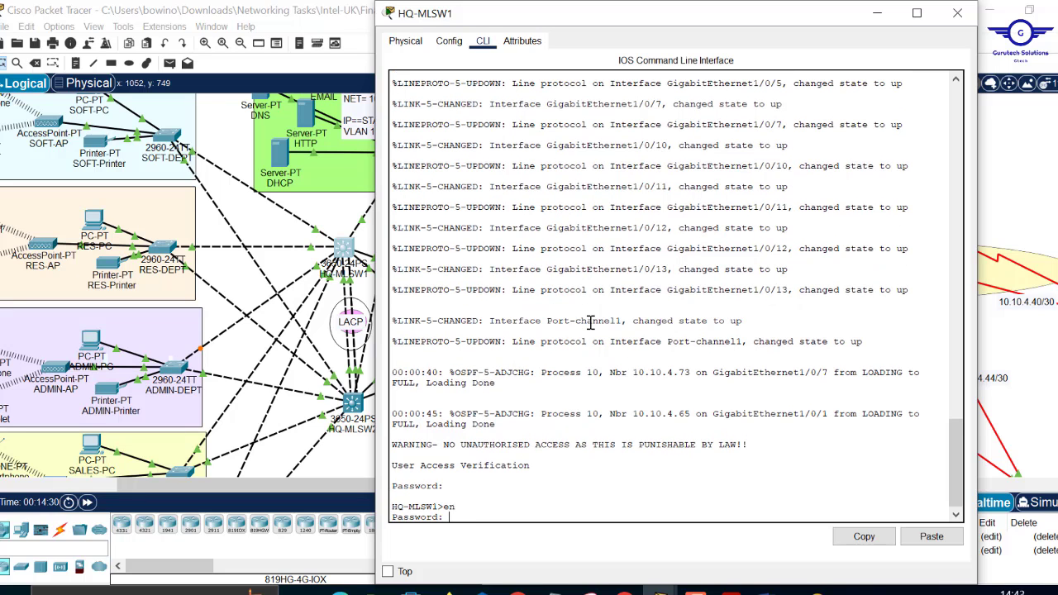
key("Return")
key("Return")
key("Return")
key("Return")
key("Return")
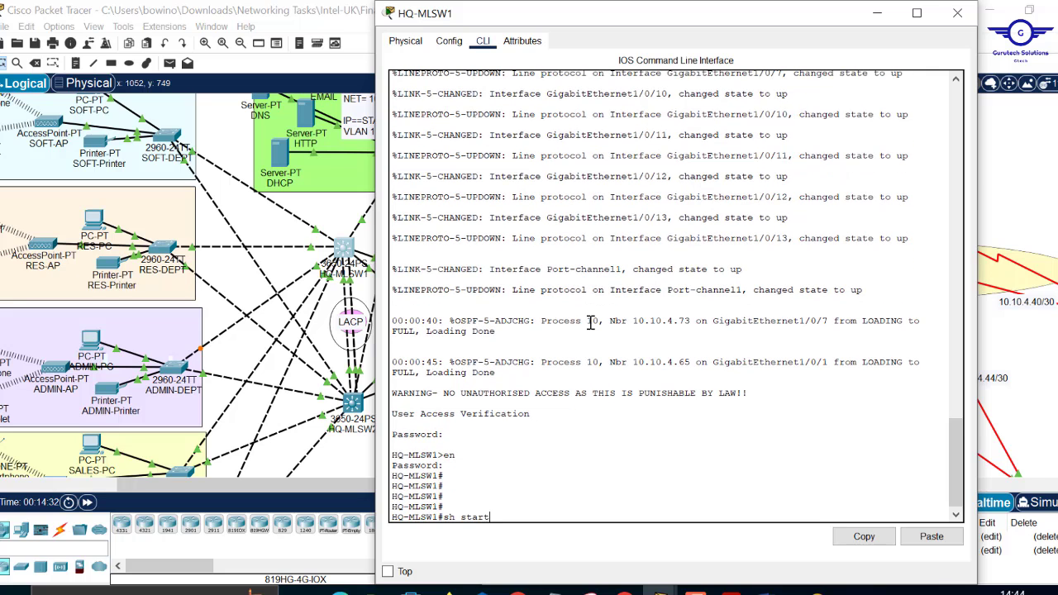
- Display the startup configuration of HQ-MLSW1 and page through it to the VLAN interfaces and the start of the OSPF section
type("sh start")
key("Return")
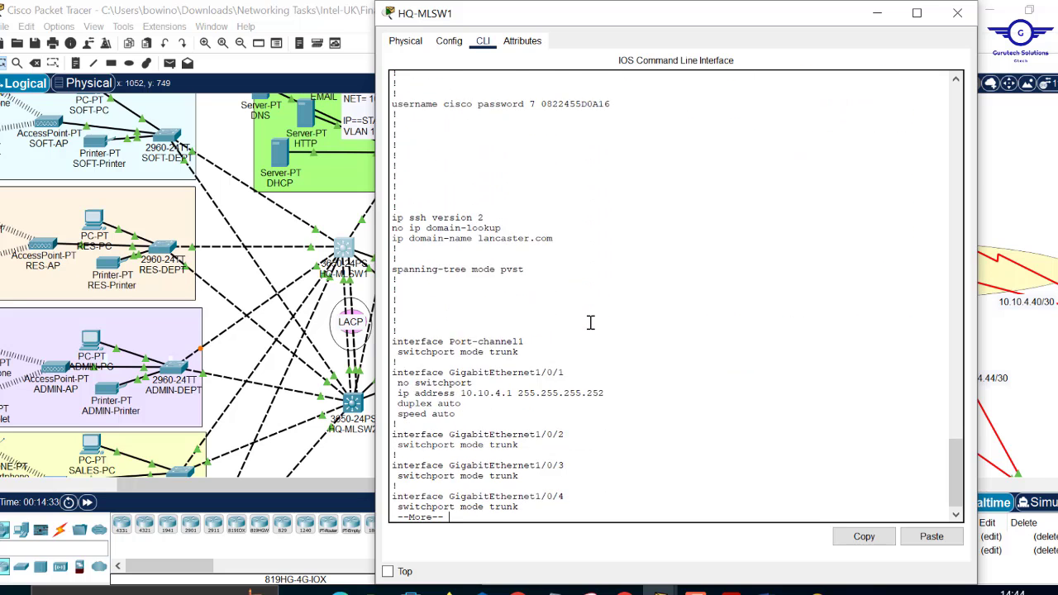
key("Return")
key("Return")
key("Return")
key("Return")
key("Return")
key("Return")
key("Return")
key("Return")
key("Return")
key("Return")
key("Return")
key("Return")
key("Return")
key("Return")
key("Return")
key("Return")
key("Return")
key("Return")
key("Return")
key("Return")
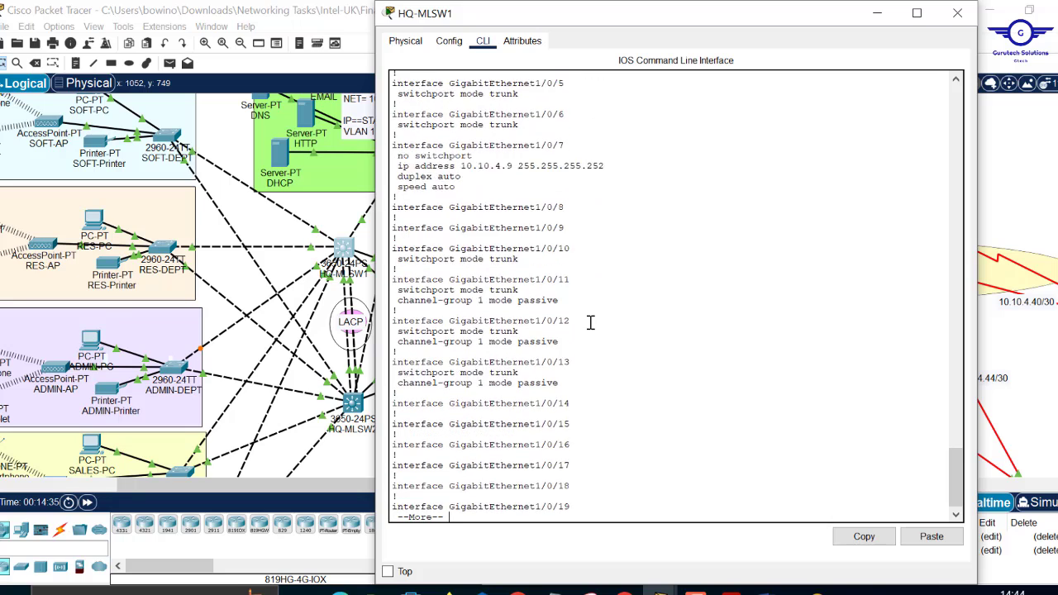
key("Return")
key("Return")
key("Return")
key("Return")
key("Return")
key("Return")
key("Return")
key("Return")
key("Return")
key("Return")
key("Return")
key("Return")
key("Return")
key("Return")
key("Return")
key("Return")
key("Return")
key("Return")
key("Return")
key("Return")
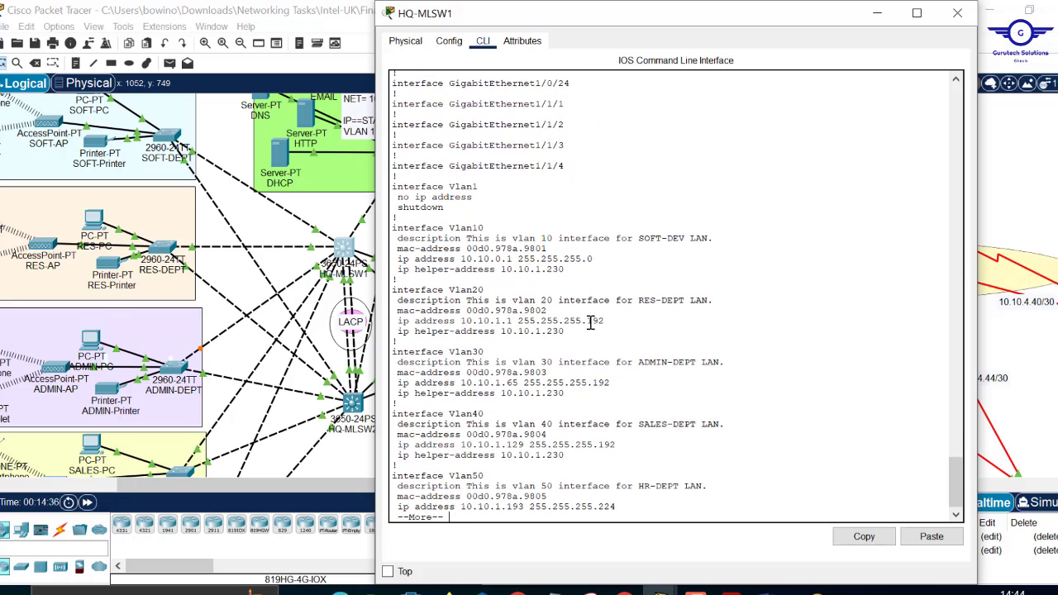
key("Return")
key("Return")
key("Return")
key("Return")
key("Return")
key("Return")
key("Return")
key("Return")
key("Return")
key("Return")
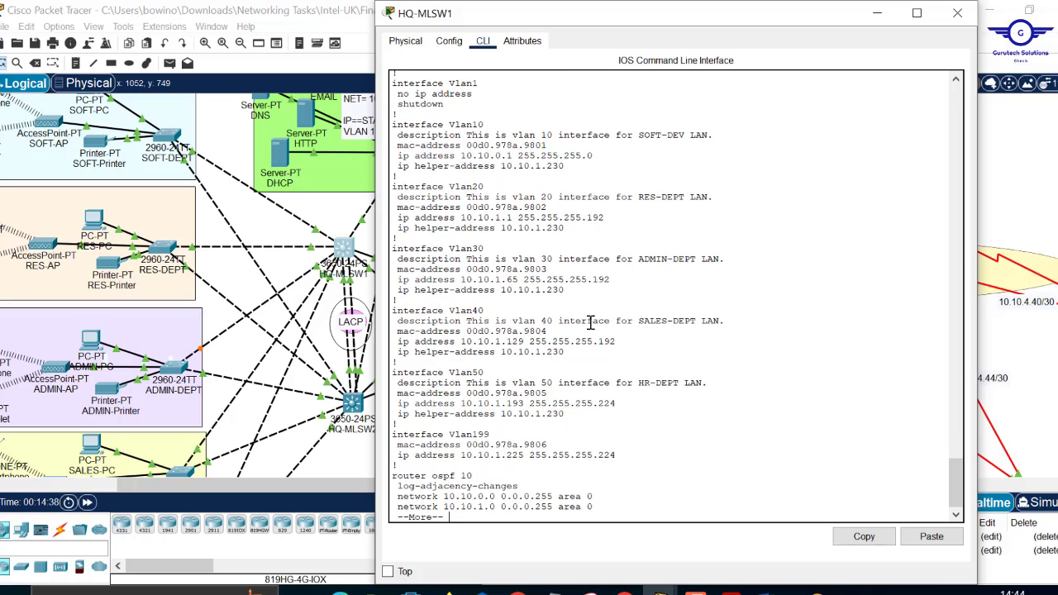
- Highlight the Vlan10 to Vlan199 interface configurations, then only the "interface Vlan10" line
left_click_drag(634, 455, 387, 126)
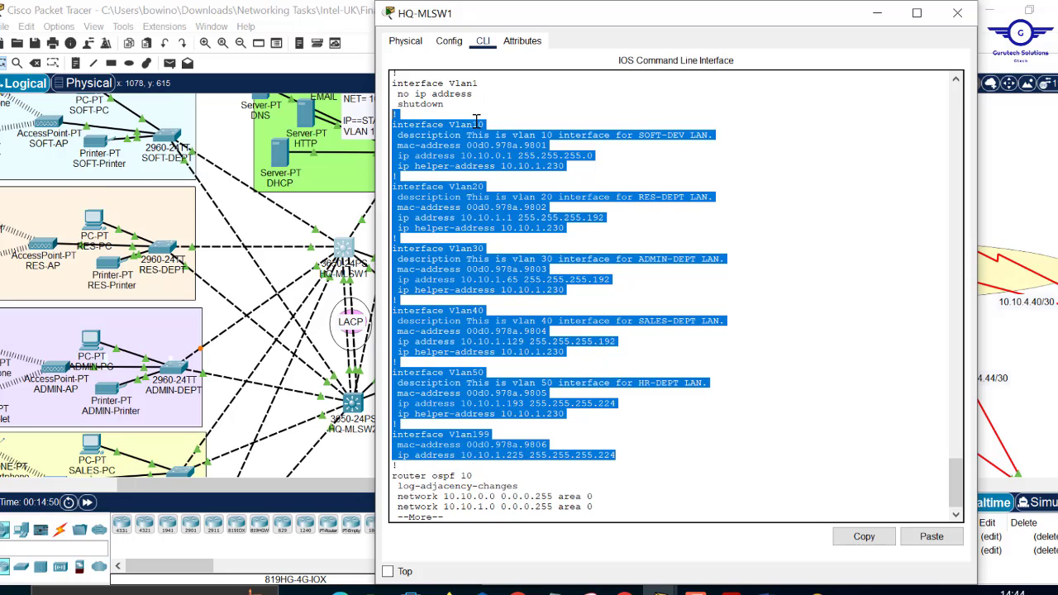
left_click(496, 125)
left_click_drag(485, 124, 397, 128)
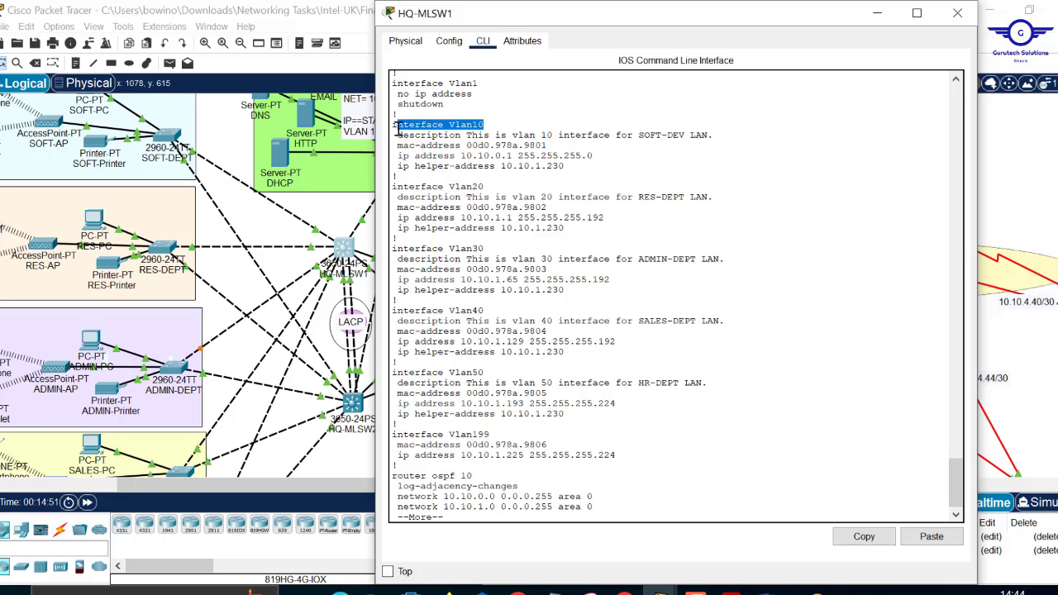
- Highlight Vlan10's SOFT-DEV LAN description and IP address line, and compare them with the FRONT OFFICE + SERVICE department in the topology
scroll(276, 166, "up", 4)
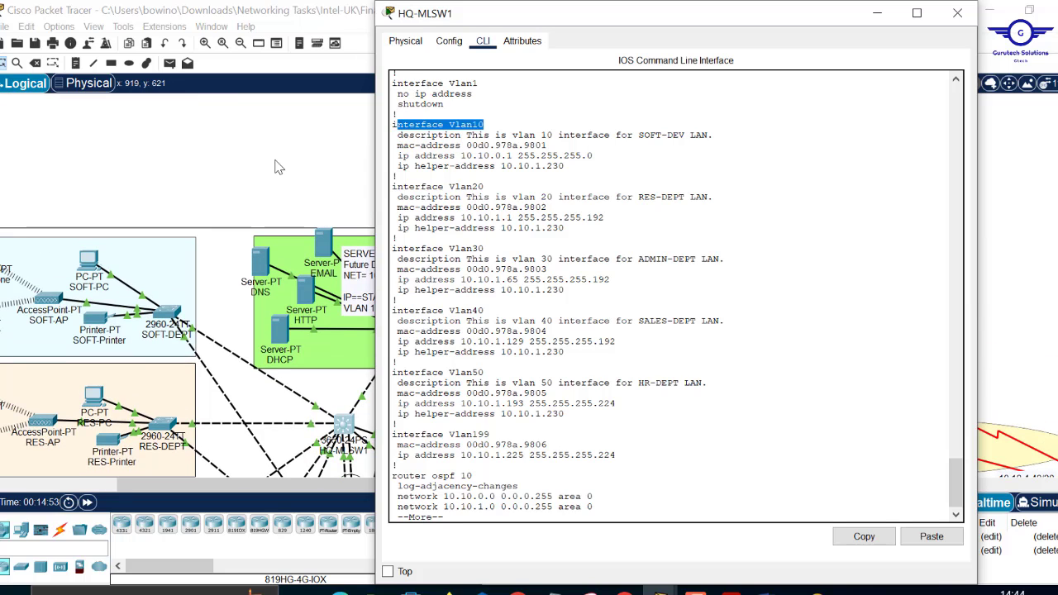
scroll(91, 230, "left", 5)
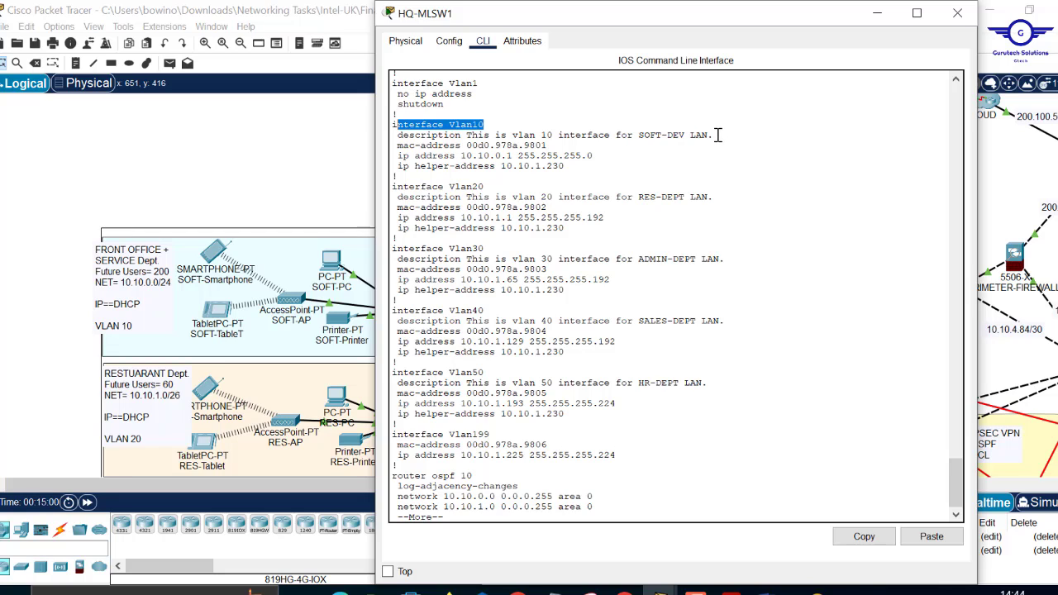
left_click_drag(716, 135, 647, 140)
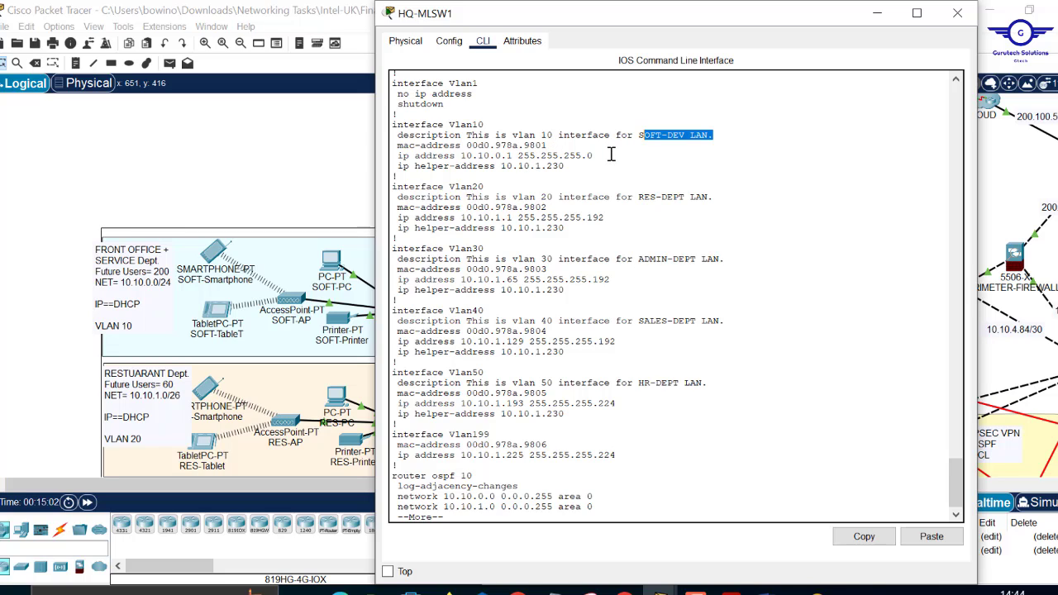
left_click_drag(596, 156, 398, 158)
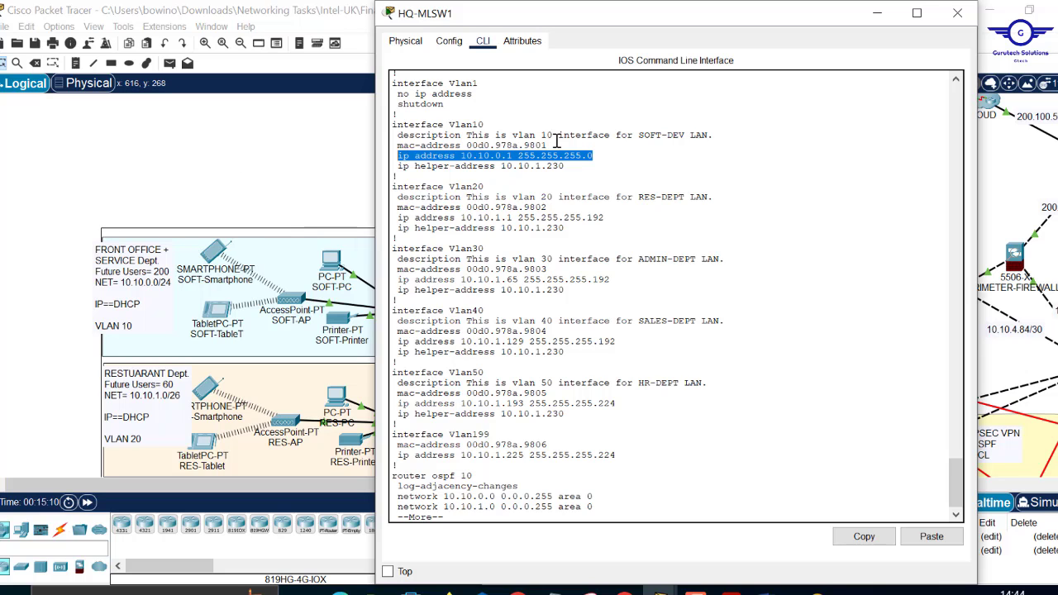
left_click(331, 172)
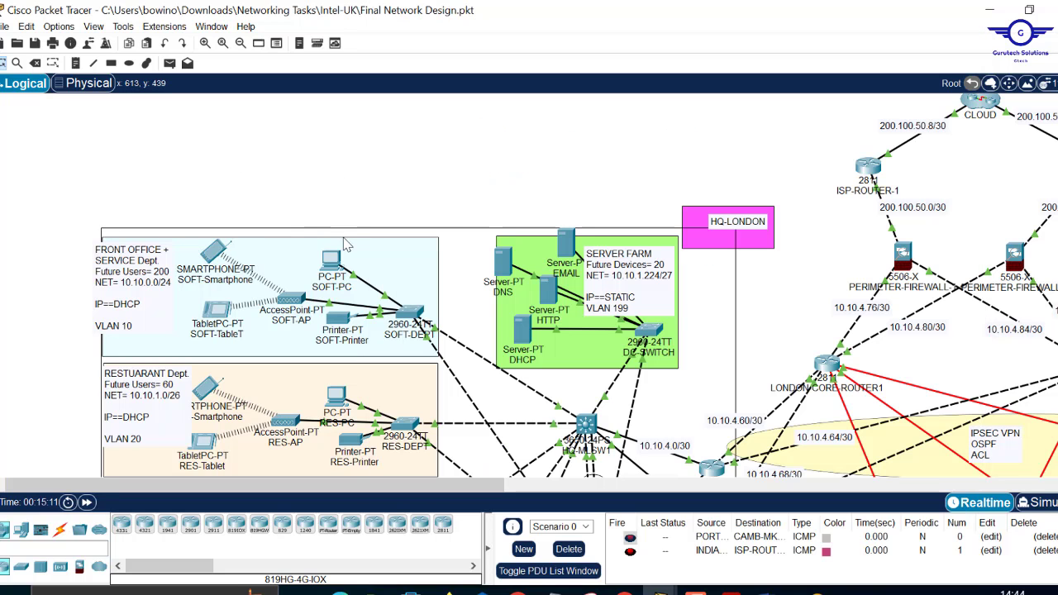
mouse_move(334, 261)
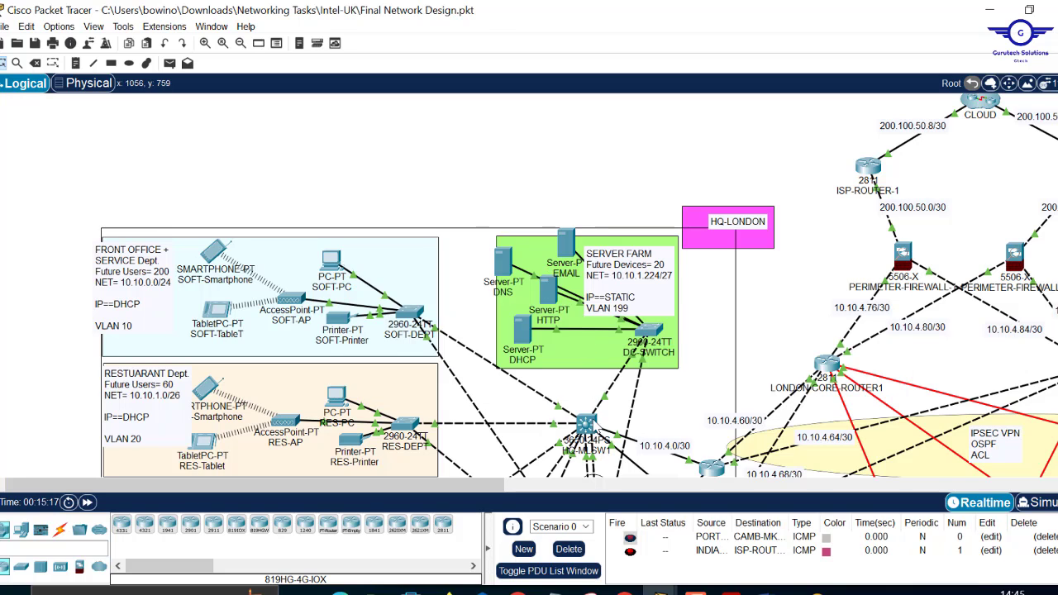
- Return to the HQ-MLSW1 command line and highlight the ip helper-address line under Vlan10
left_click(591, 425)
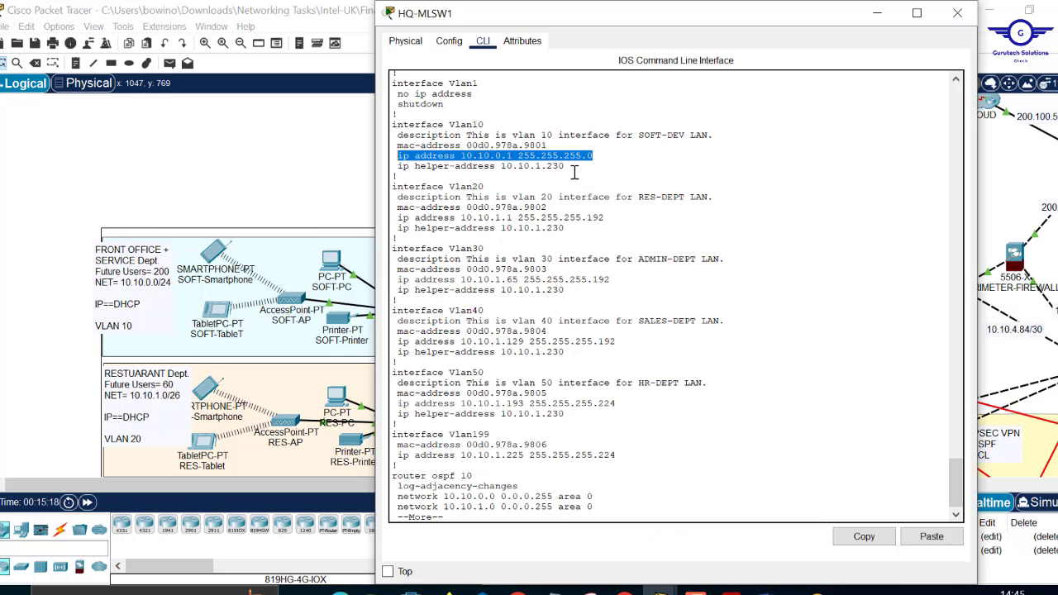
left_click_drag(574, 172, 409, 162)
left_click(406, 167)
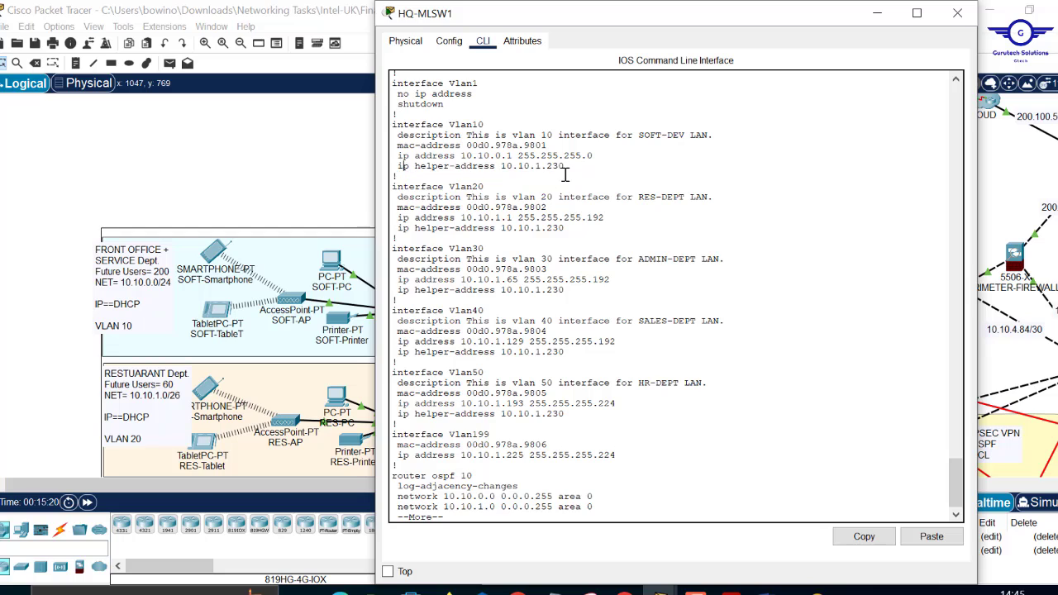
left_click_drag(569, 171, 386, 163)
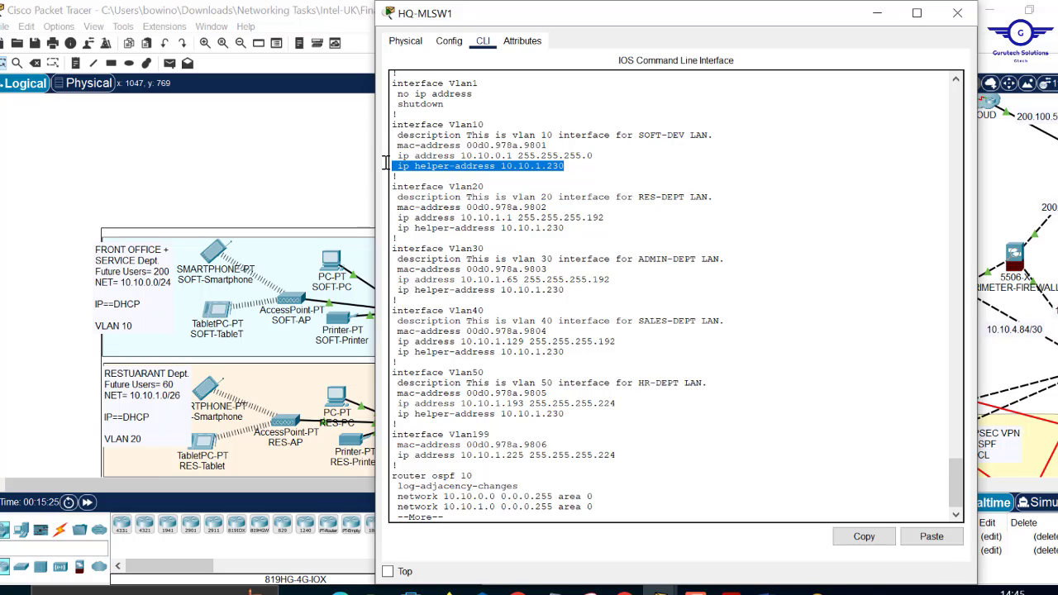
- Check HQ-MLSW1 in the topology, then highlight the "interface Vlan10" line and its helper address 10.10.1.230 in the configuration
left_click(880, 15)
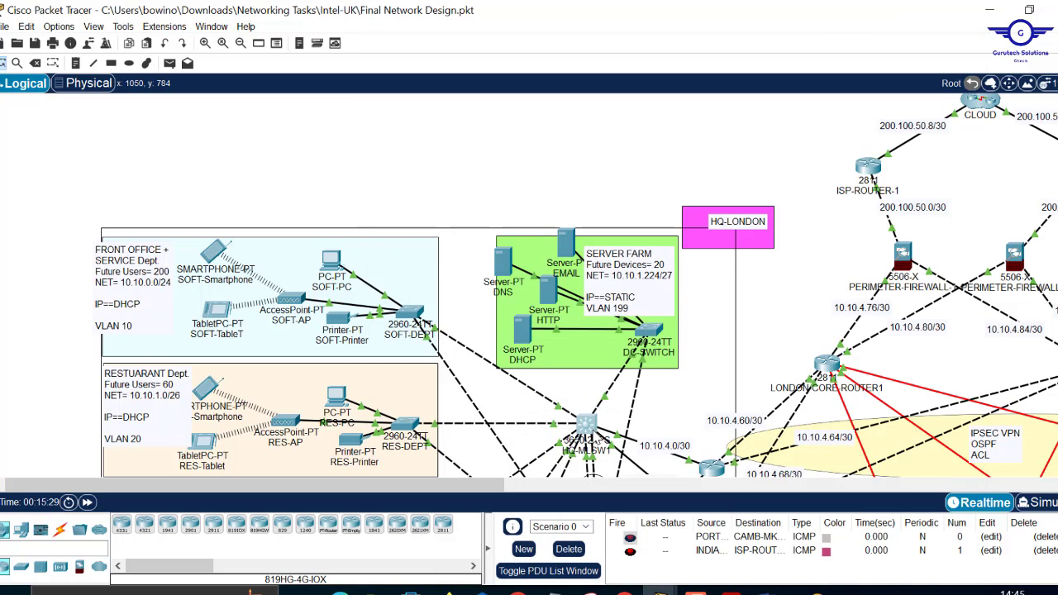
left_click(592, 438)
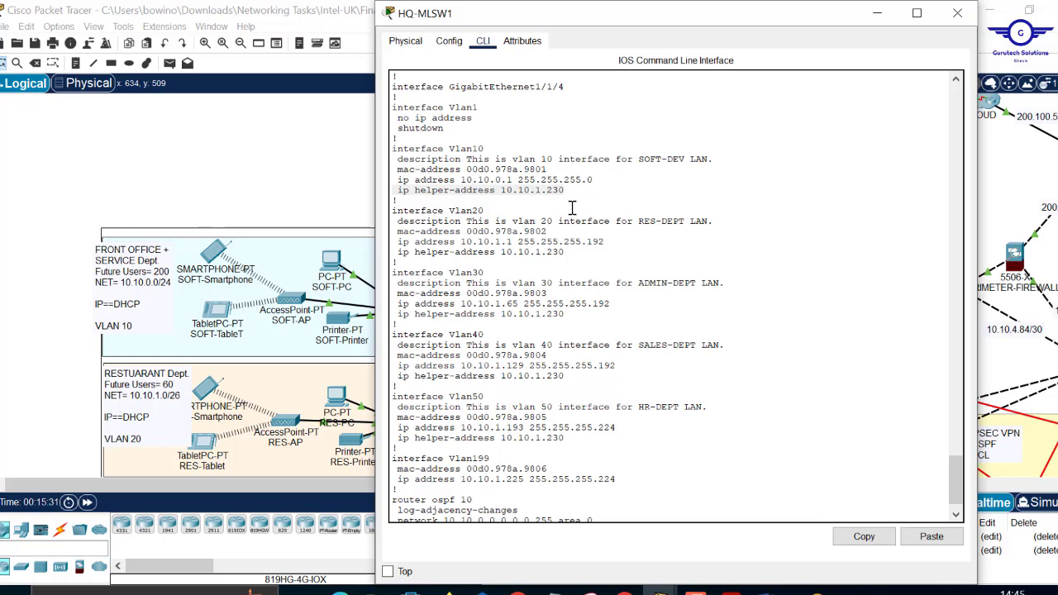
left_click_drag(491, 146, 395, 152)
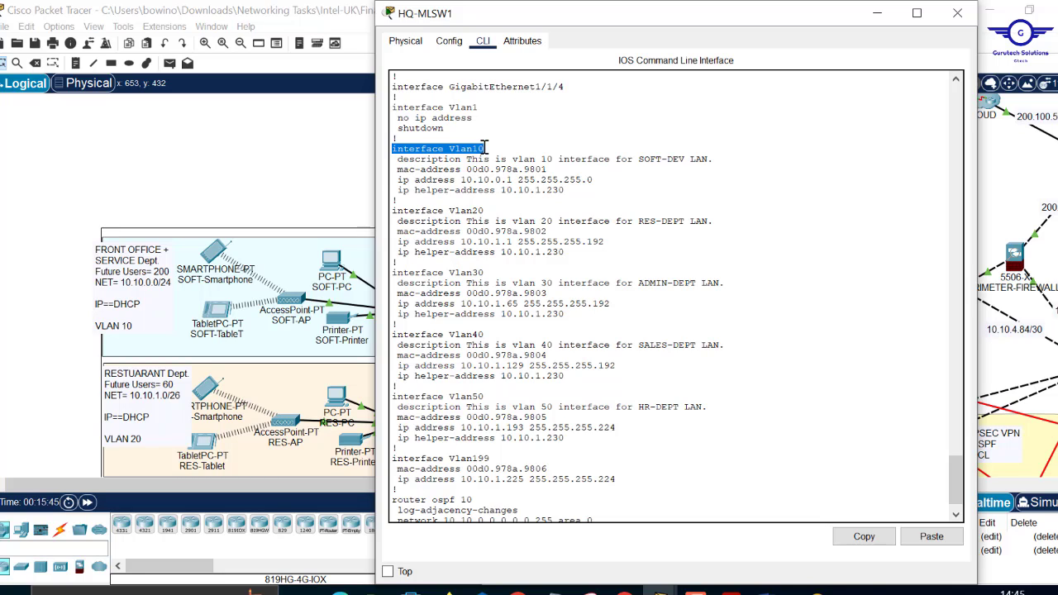
left_click_drag(565, 192, 501, 190)
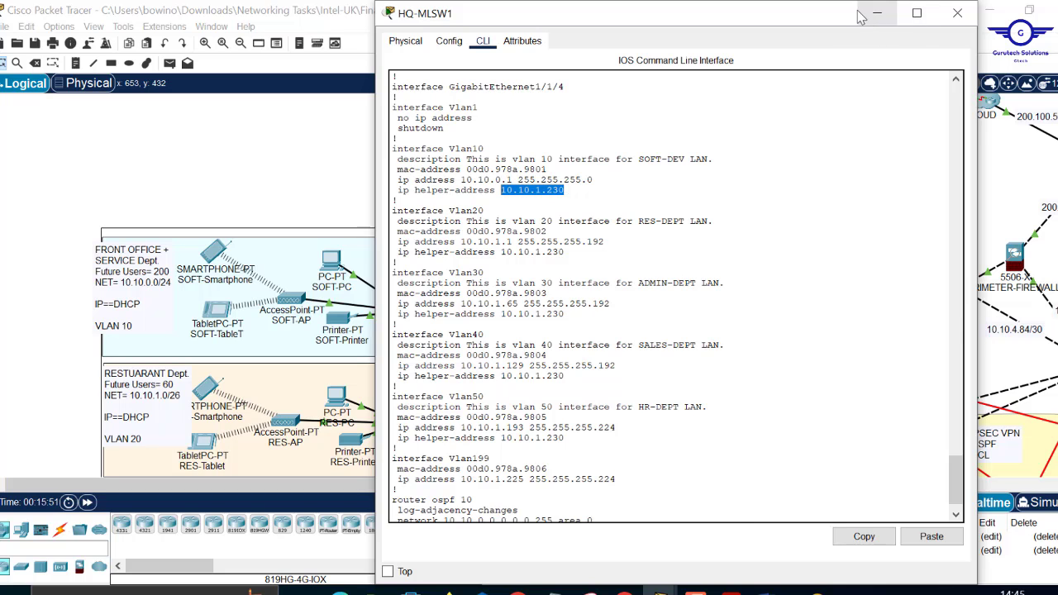
- Locate the DHCP server in the server farm, then highlight the Vlan20 to Vlan50 interface configurations on HQ-MLSW1
left_click(958, 12)
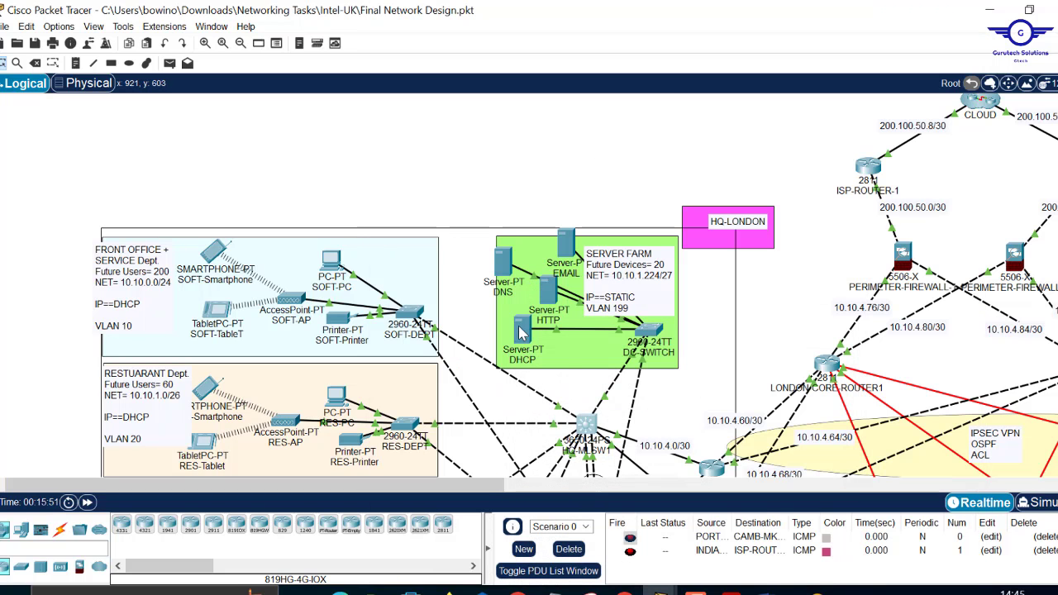
mouse_move(521, 333)
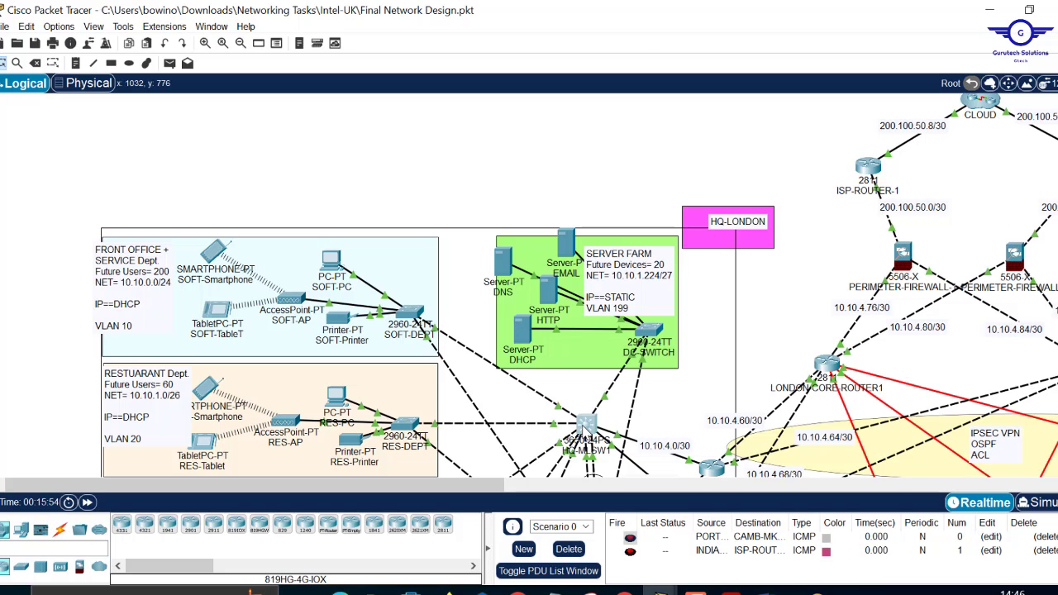
left_click(586, 426)
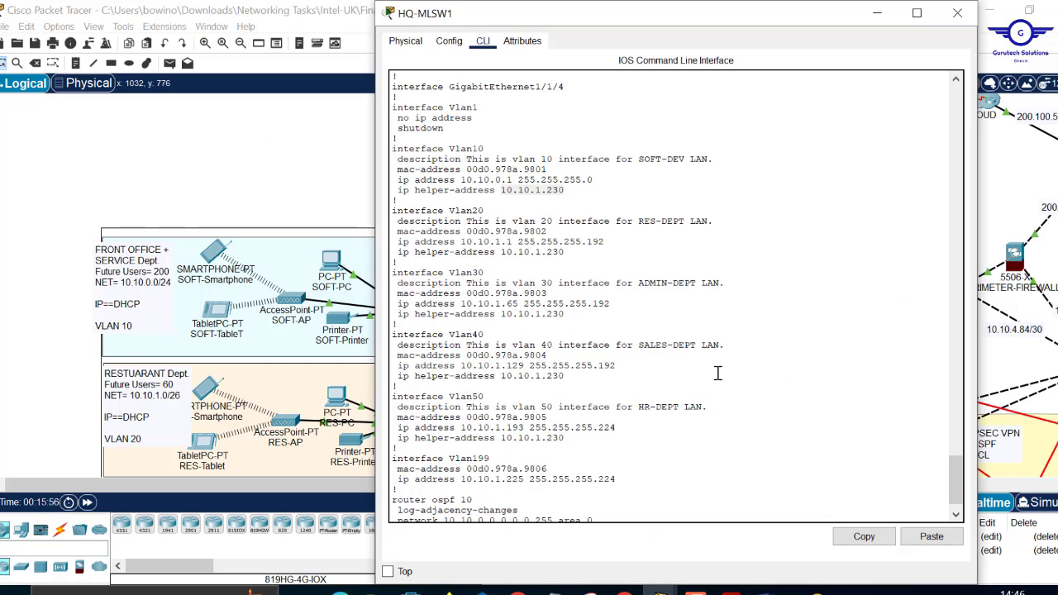
left_click_drag(398, 203, 585, 428)
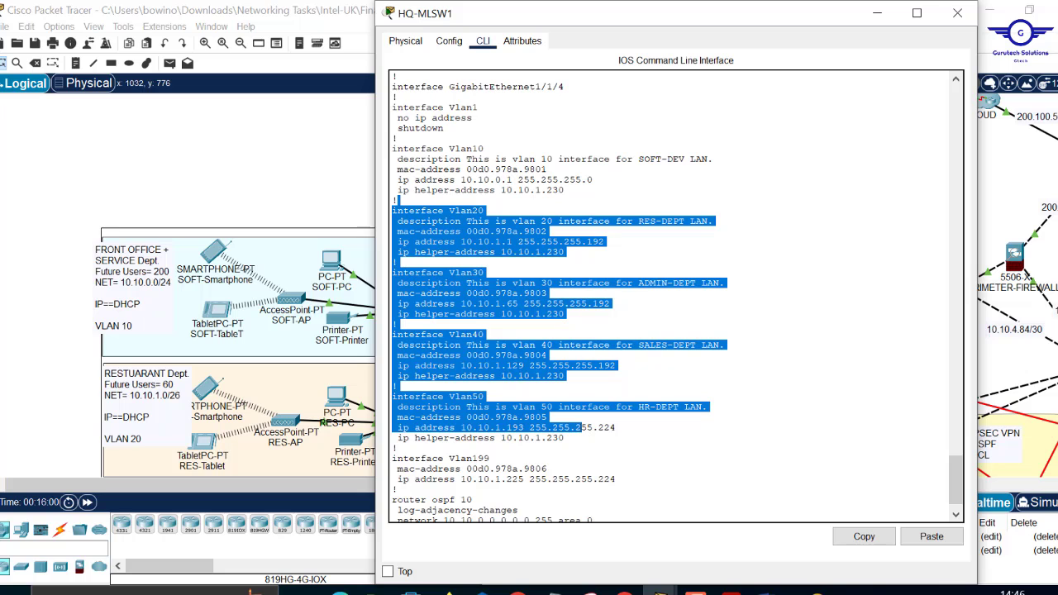
left_click(879, 14)
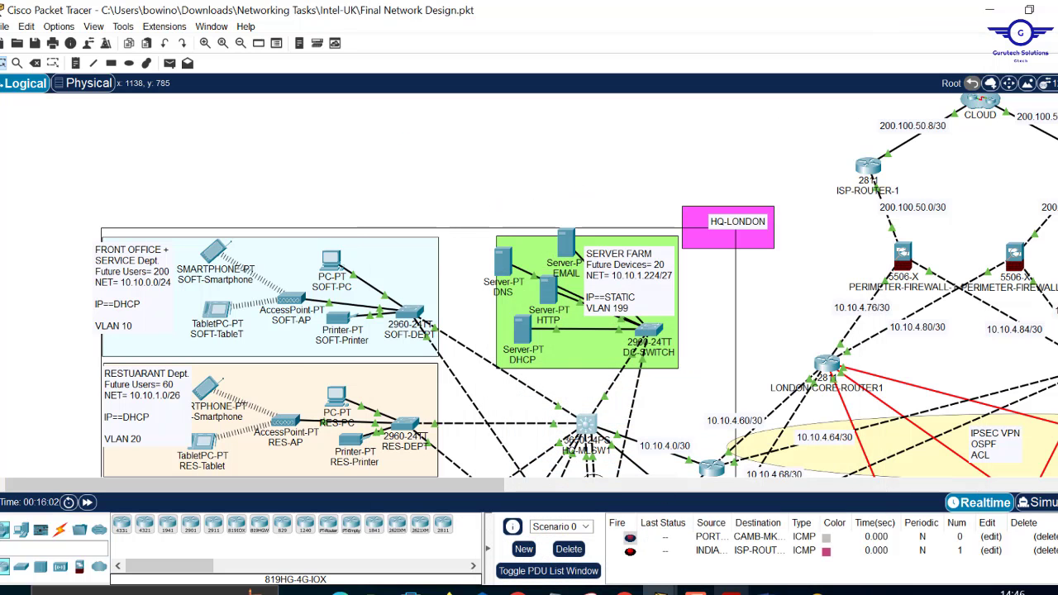
- Switch to Network Design.pdf, highlight item i on the dedicated DHCP server for data, and return to the Packet Tracer topology
key("alt+Tab")
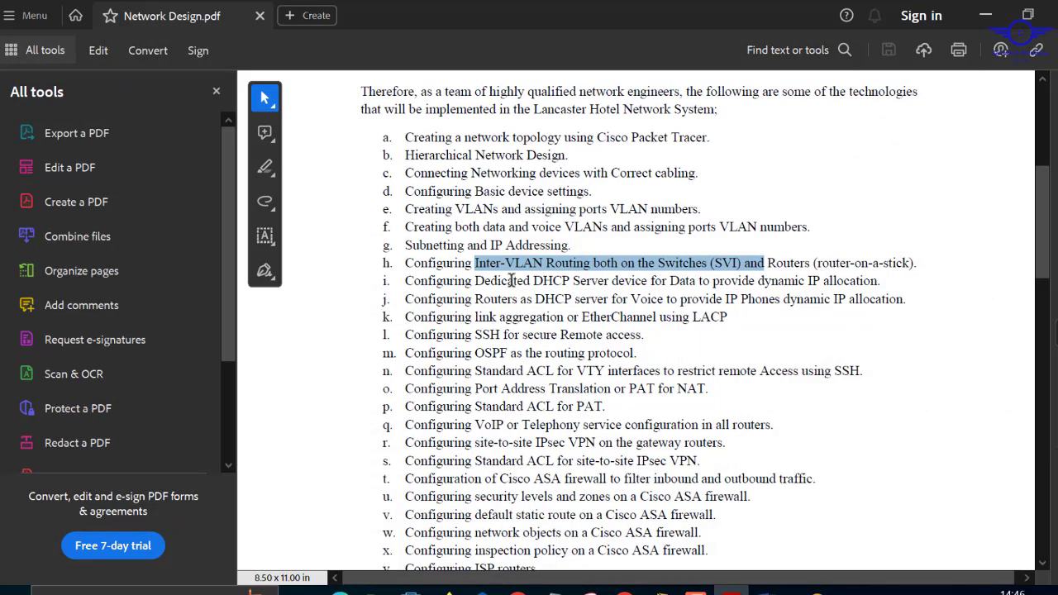
left_click_drag(883, 284, 450, 282)
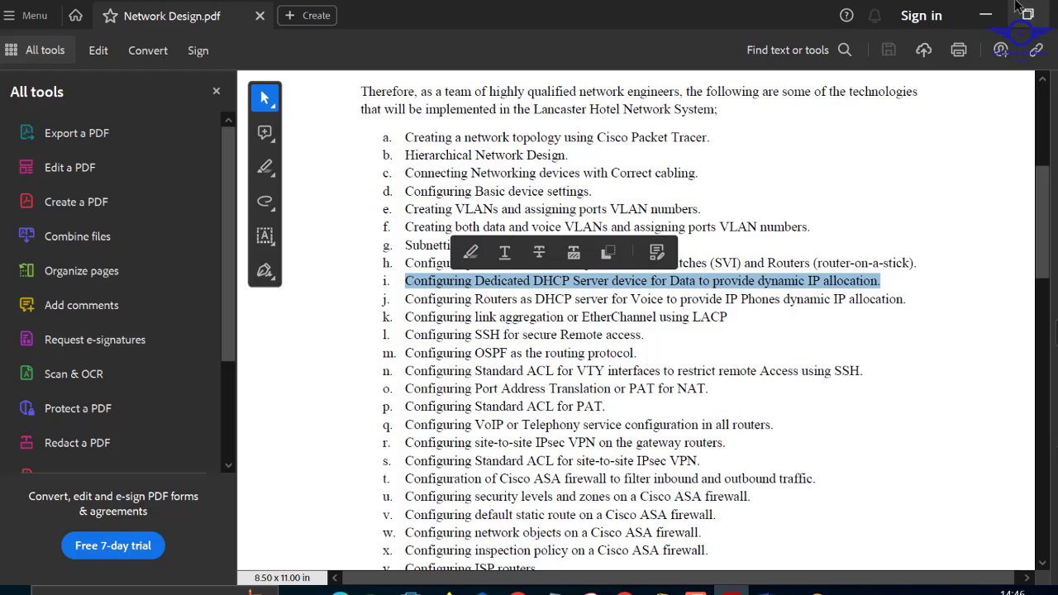
left_click(985, 13)
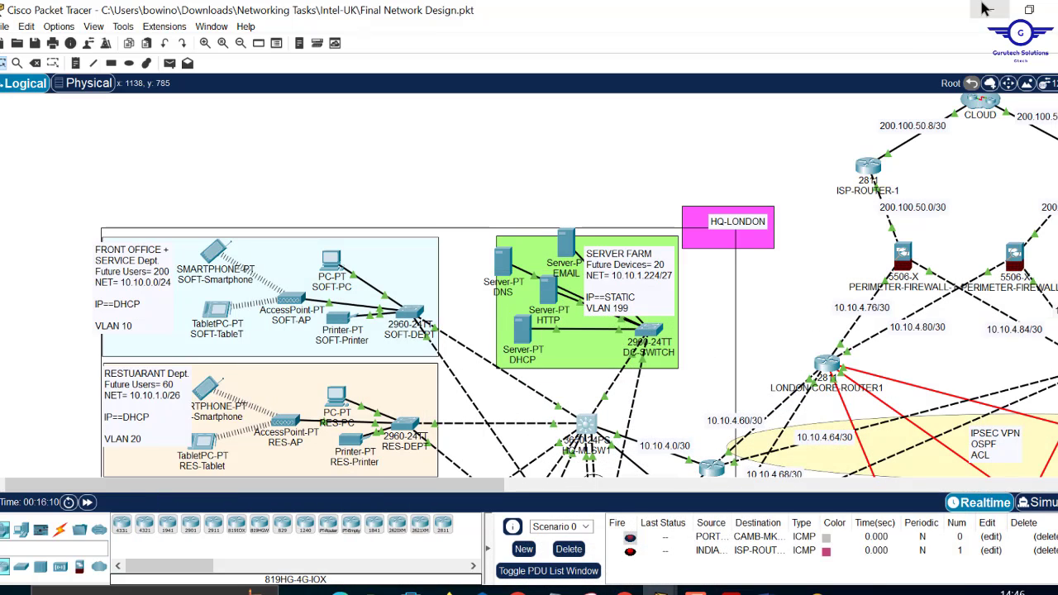
- Open the DHCP service on the server farm's DHCP server, review its address pools and display the SOFT-Pool settings
left_click(523, 333)
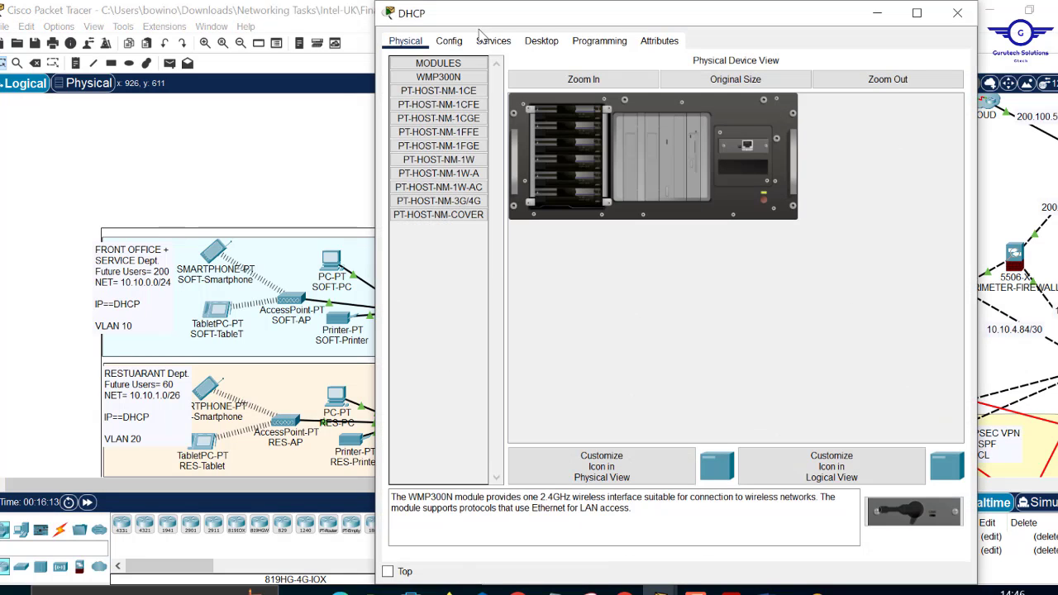
left_click(496, 41)
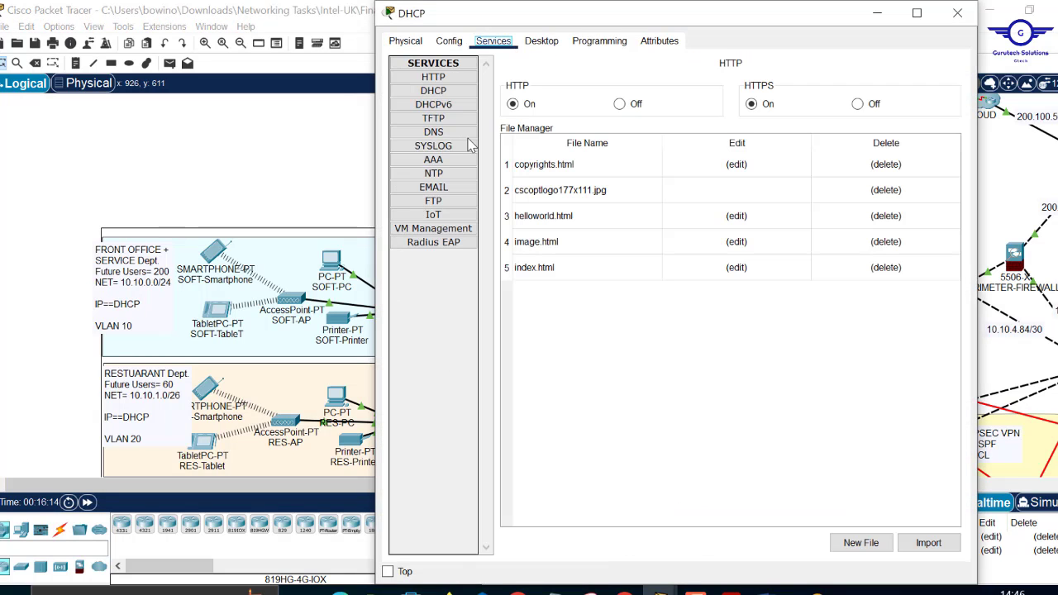
left_click(433, 92)
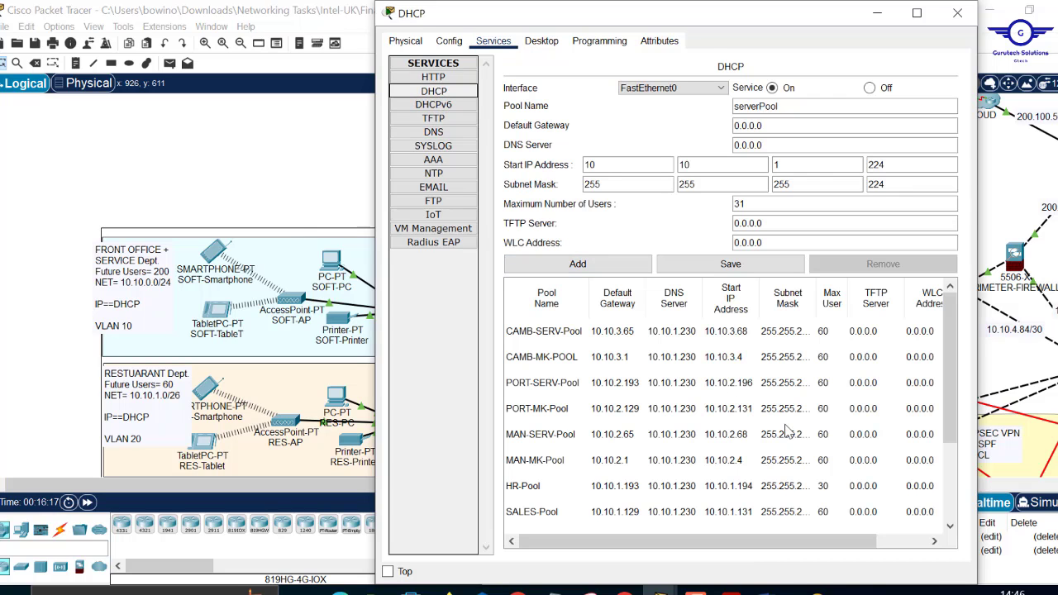
left_click_drag(950, 397, 947, 368)
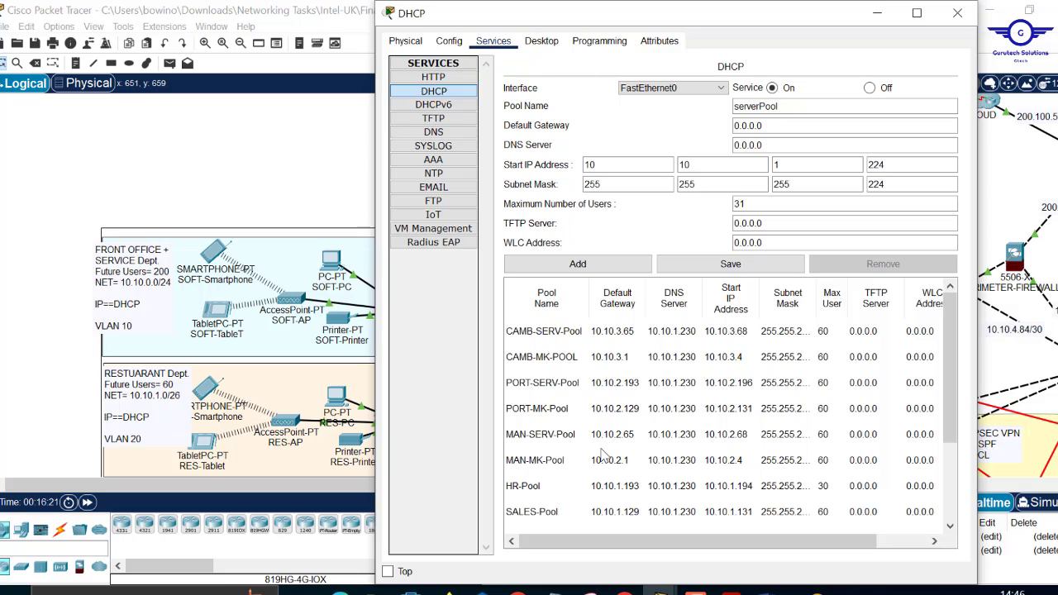
scroll(602, 455, "down", 3)
left_click(535, 502)
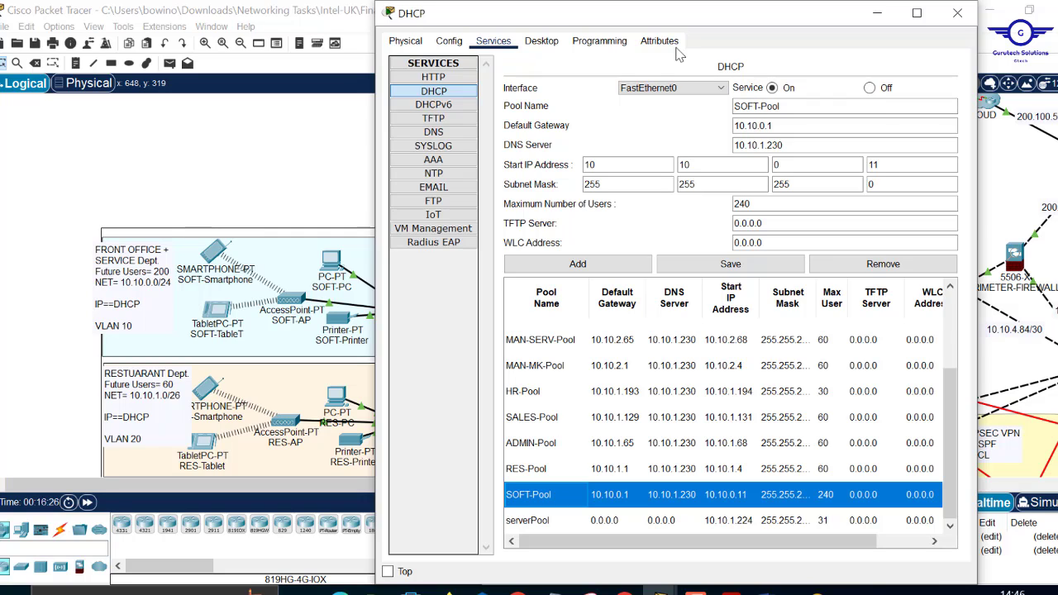
- Highlight SOFT-Pool's name, default gateway and DNS server address, then return to the topology
left_click_drag(799, 109, 715, 105)
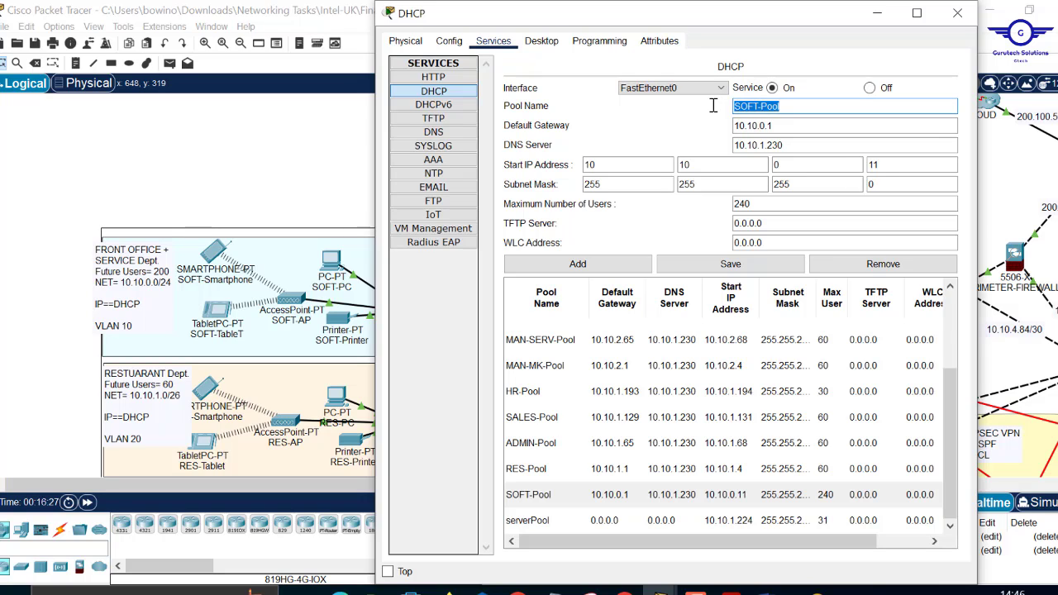
left_click_drag(784, 126, 733, 125)
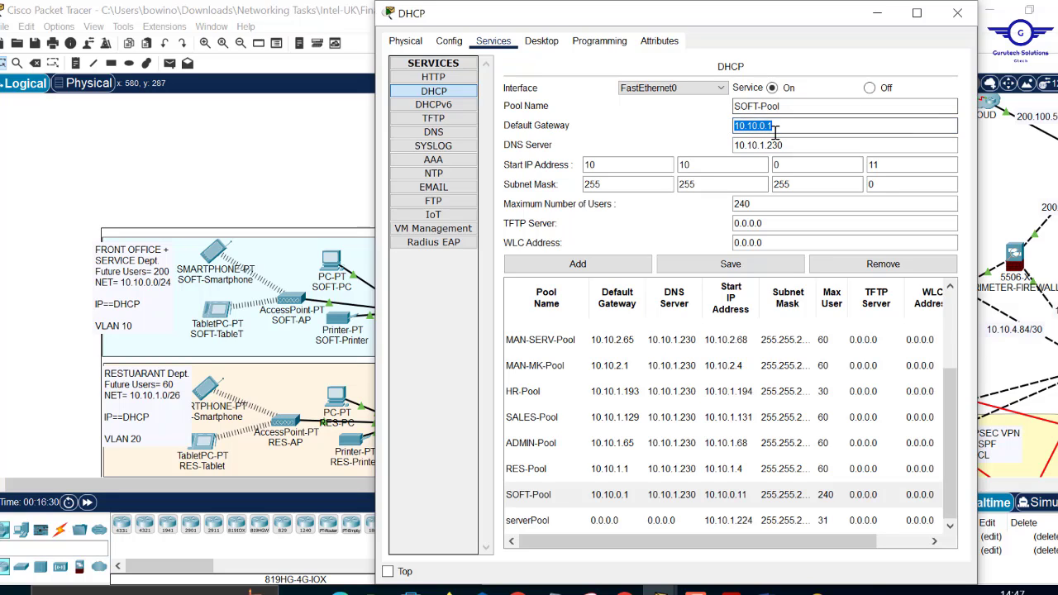
left_click_drag(808, 142, 743, 146)
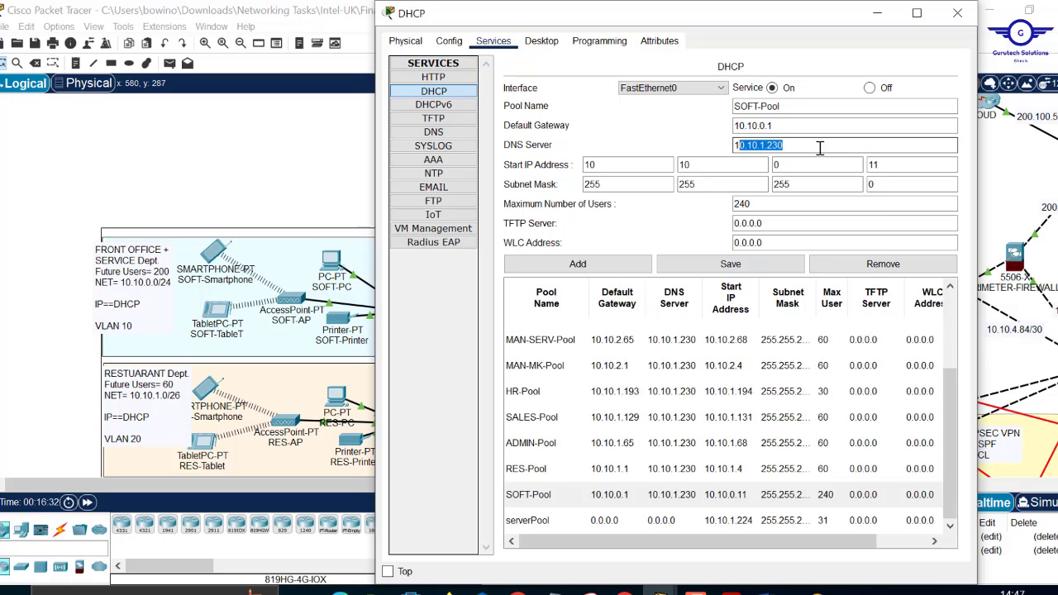
left_click(304, 132)
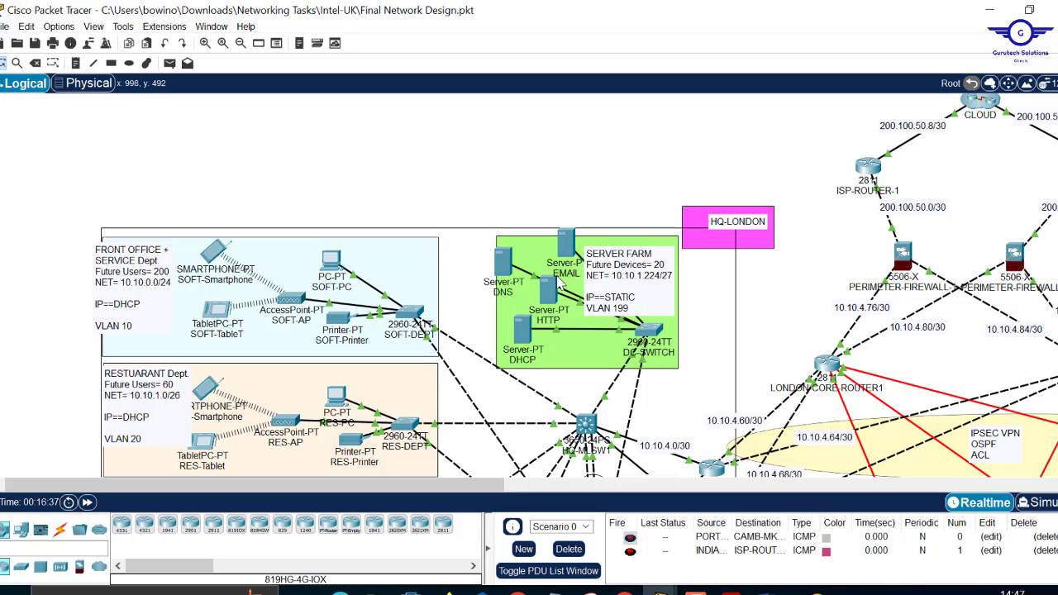
- Inspect the HTTP server's HTTP, DHCP and DNS service settings, then close its window
left_click(547, 291)
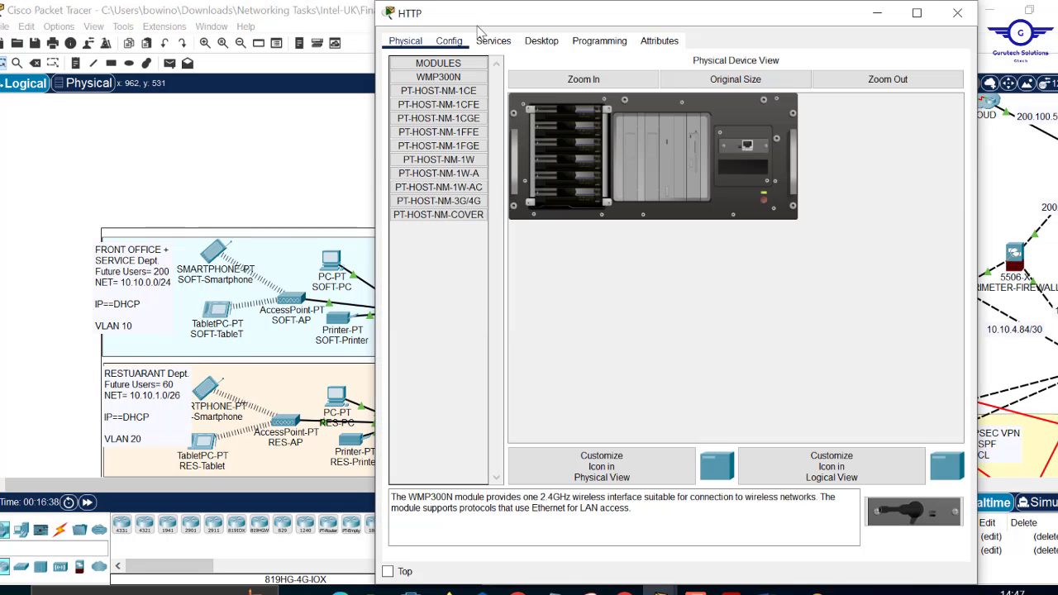
left_click(495, 43)
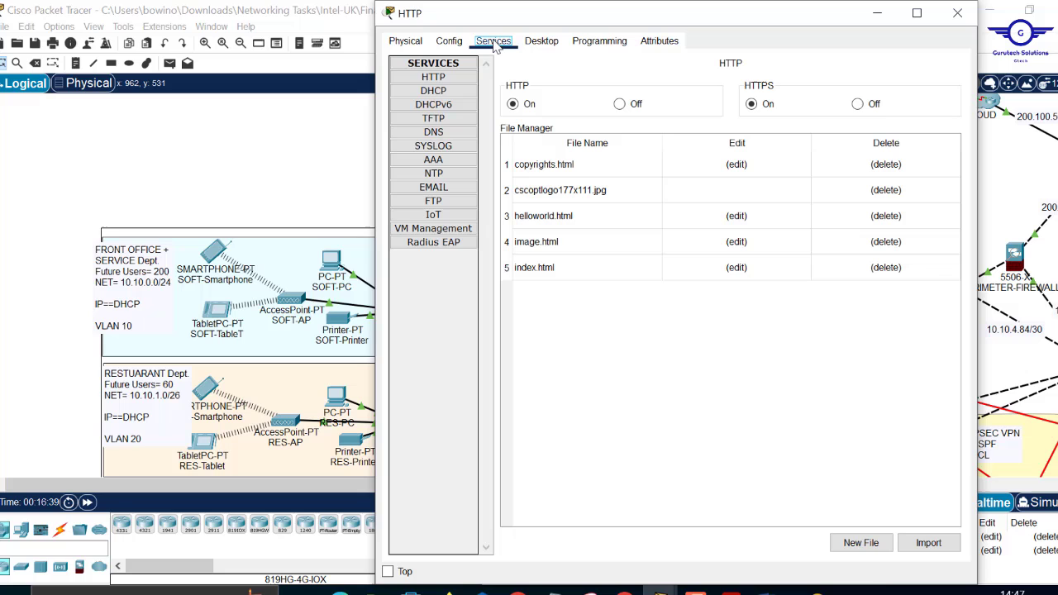
left_click(452, 45)
left_click(542, 43)
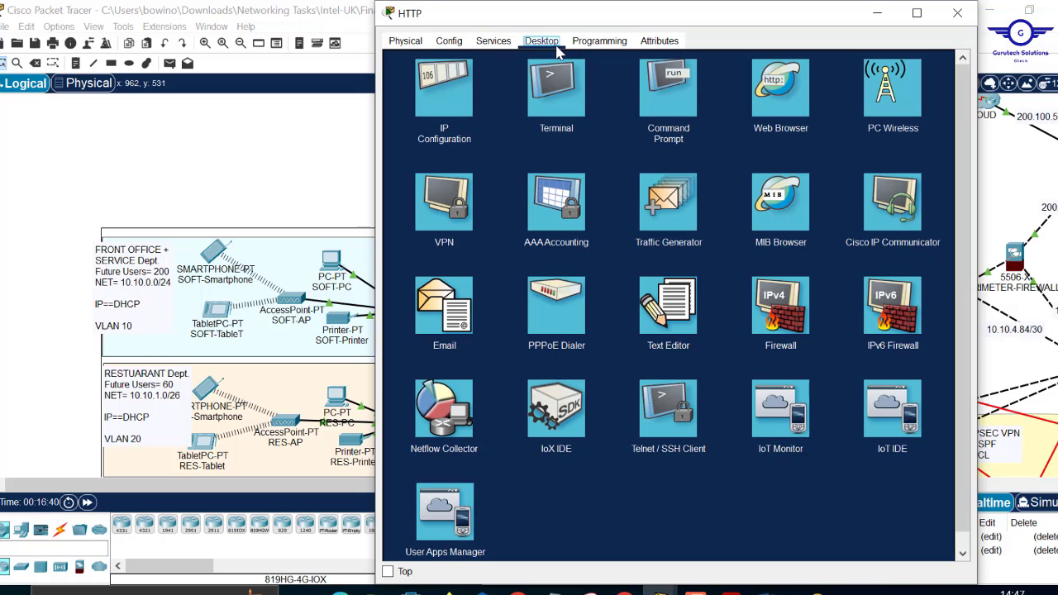
left_click(494, 43)
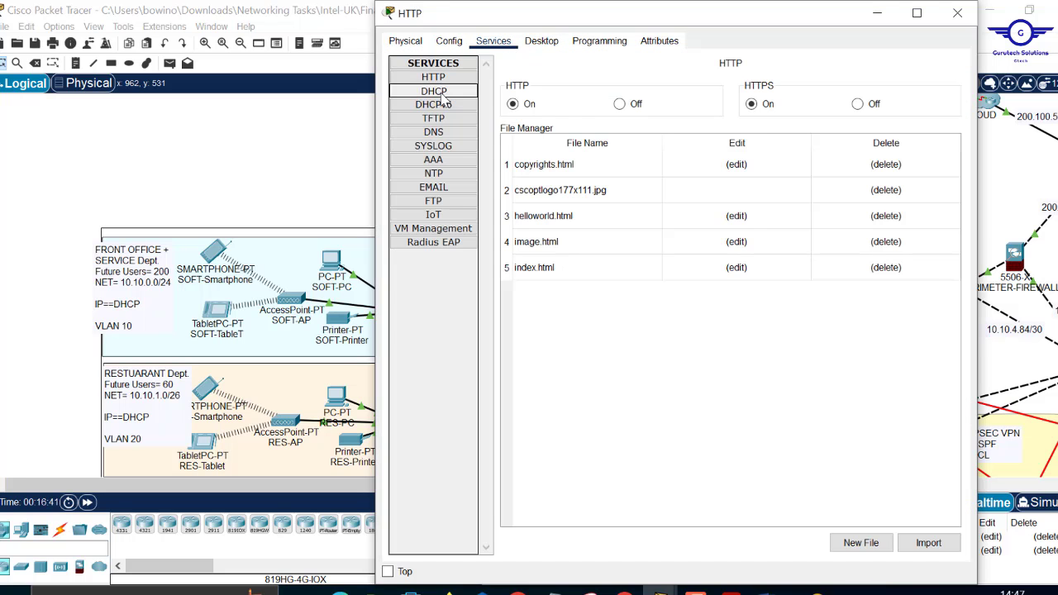
left_click(441, 92)
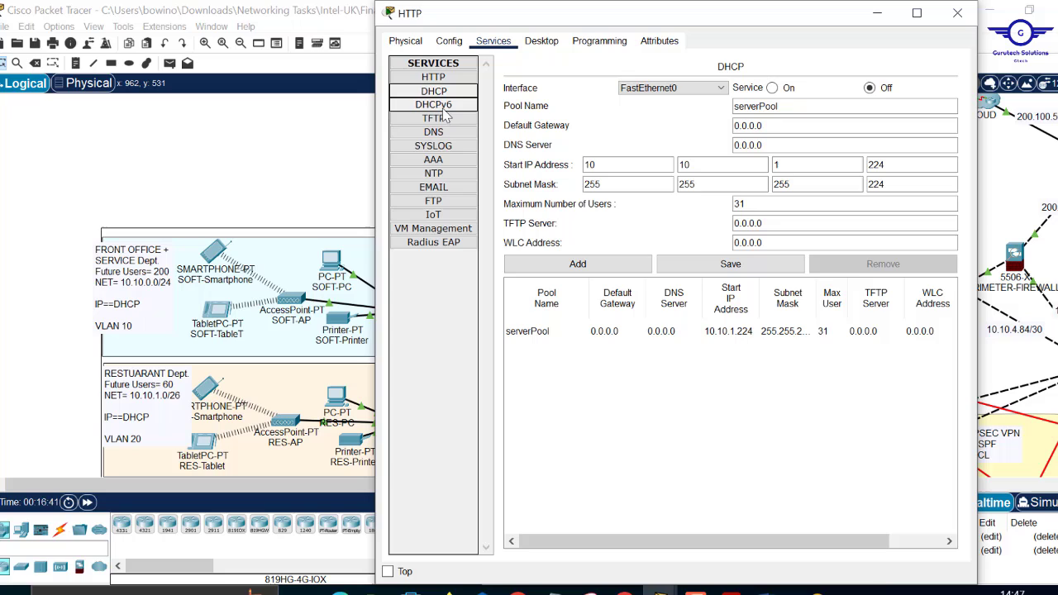
left_click(434, 135)
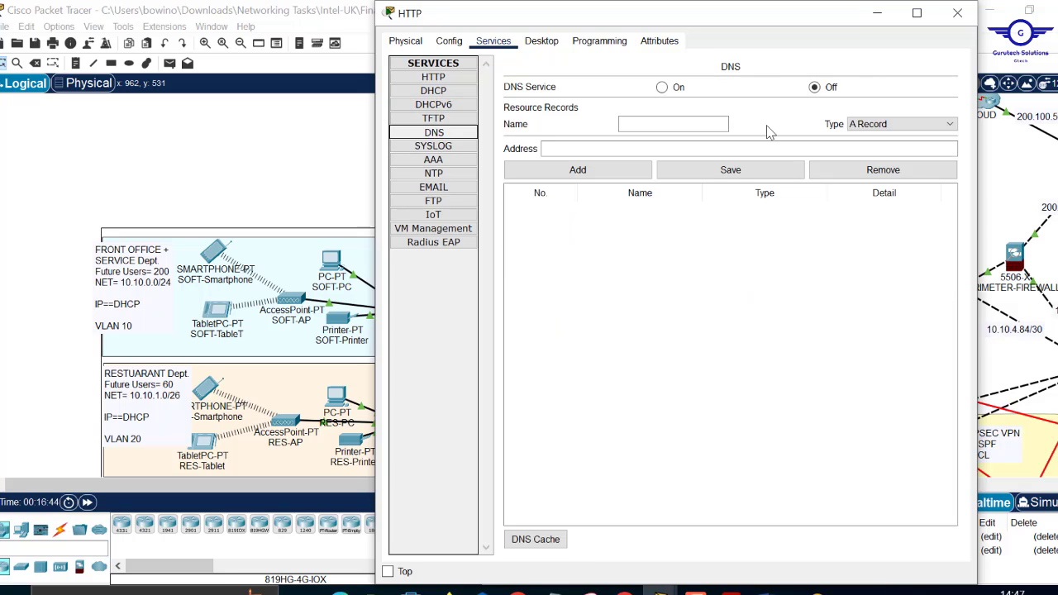
left_click(956, 16)
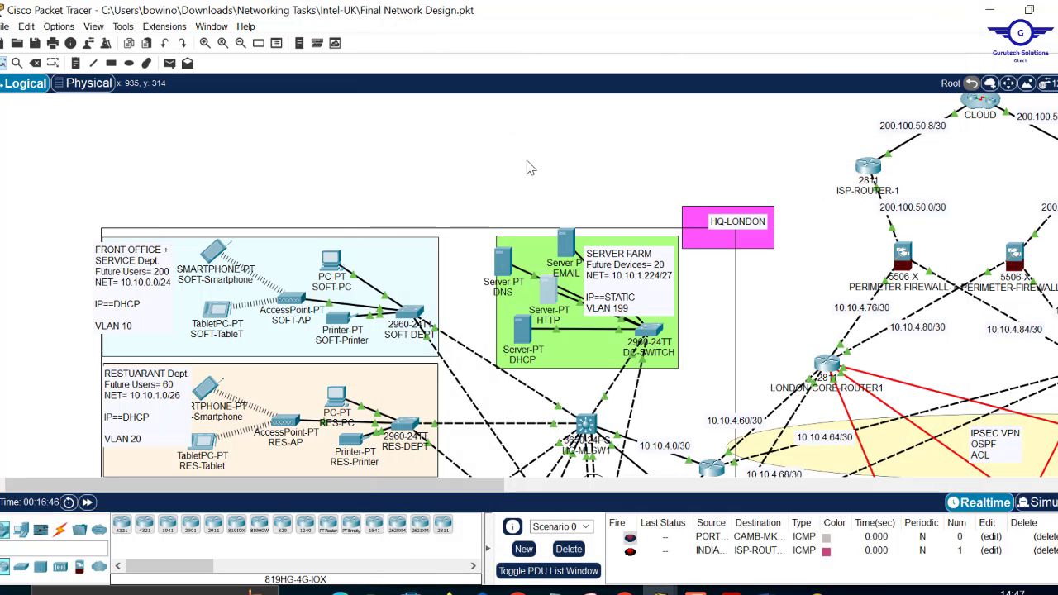
- Open index.html on the HTTP server to view the hotel web page's source, then close the server window
left_click(548, 292)
left_click(737, 269)
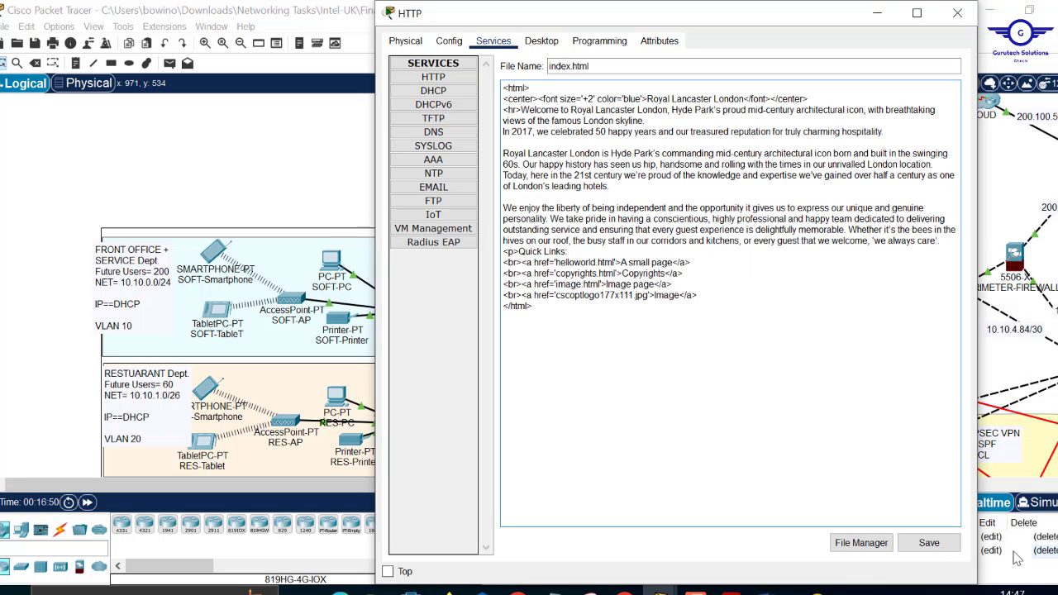
left_click(956, 15)
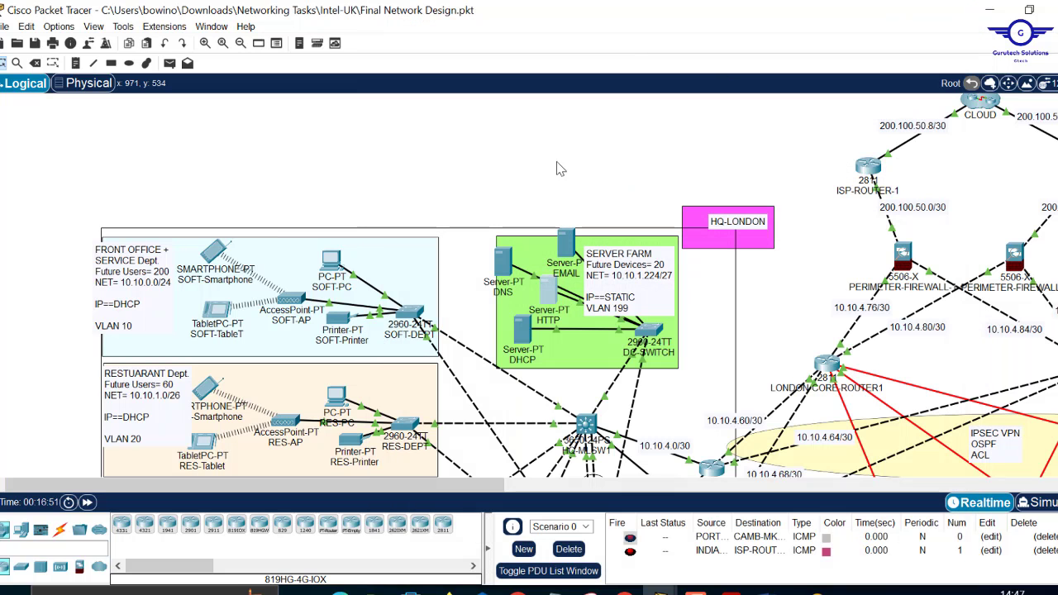
- Open the DNS service on the DNS server, select the lancaster.com A record to view its address, and close the window
left_click(506, 261)
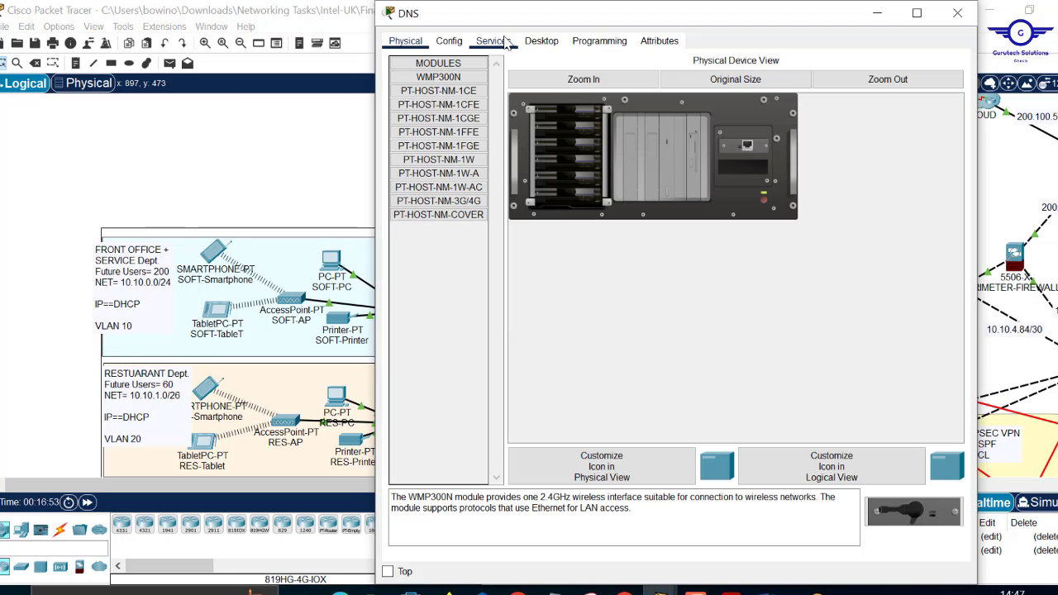
left_click(504, 42)
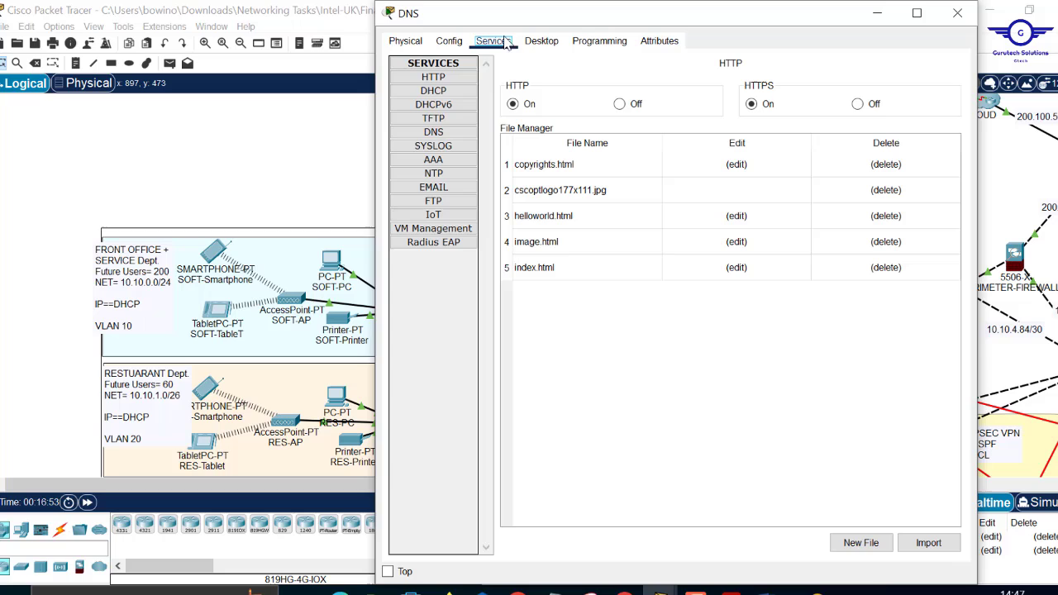
left_click(445, 133)
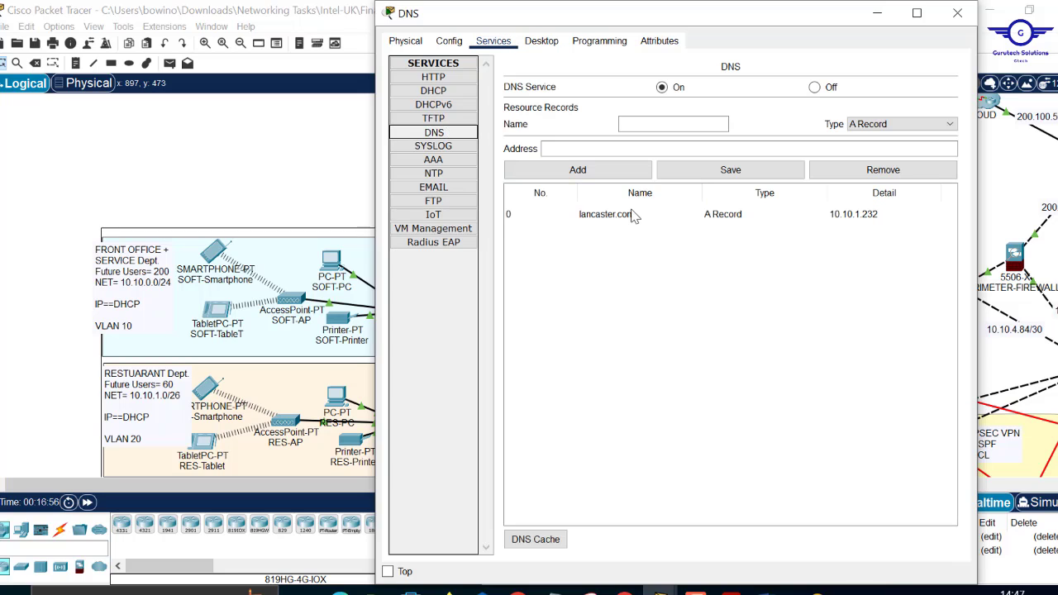
left_click(632, 214)
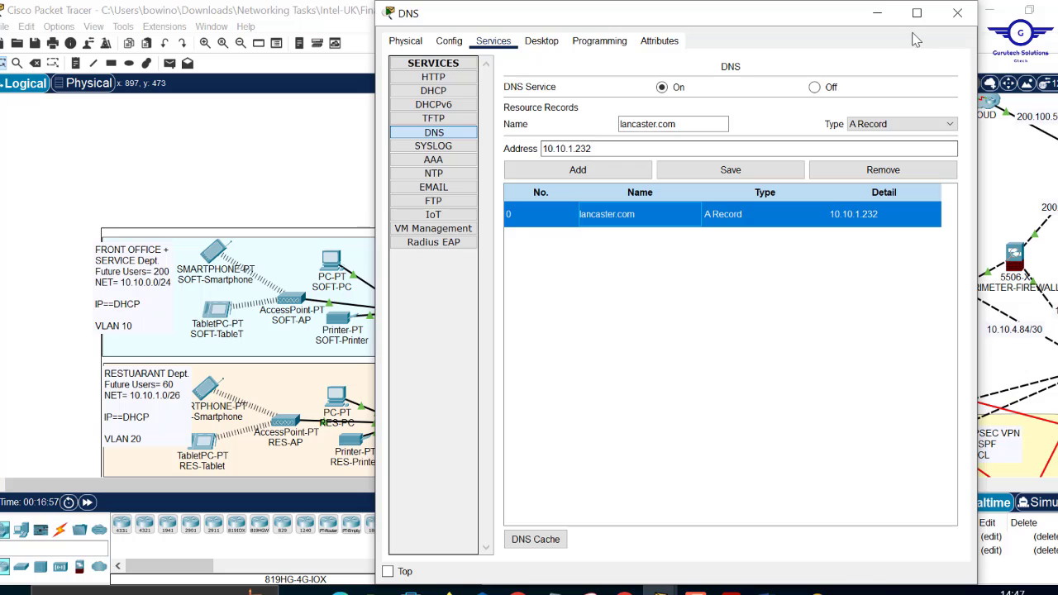
left_click(961, 14)
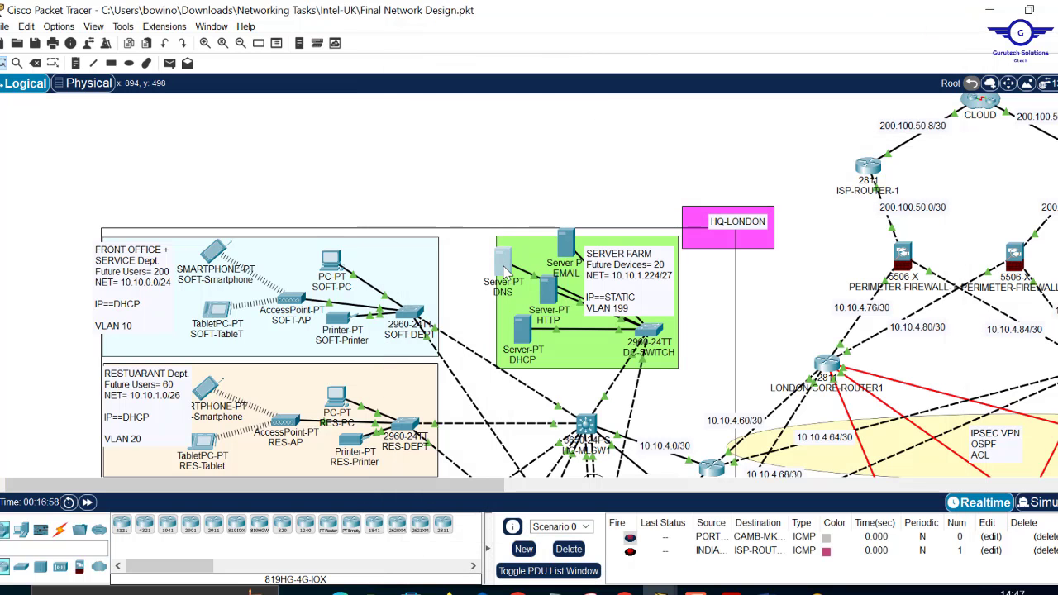
- Open the DNS server's IP configuration, copy its IPv4 address and close the server window
left_click(505, 271)
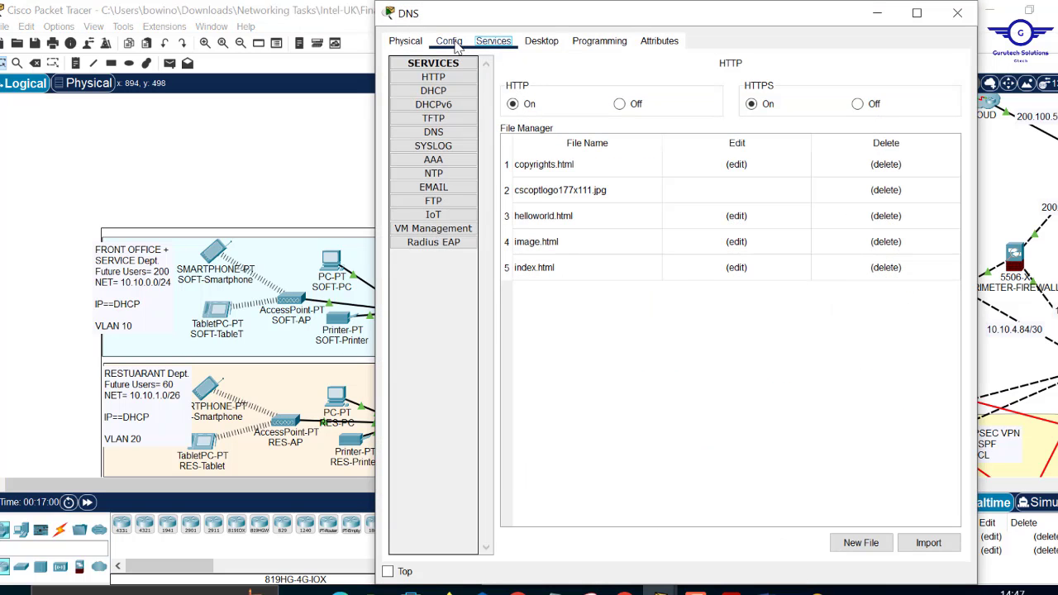
left_click(449, 42)
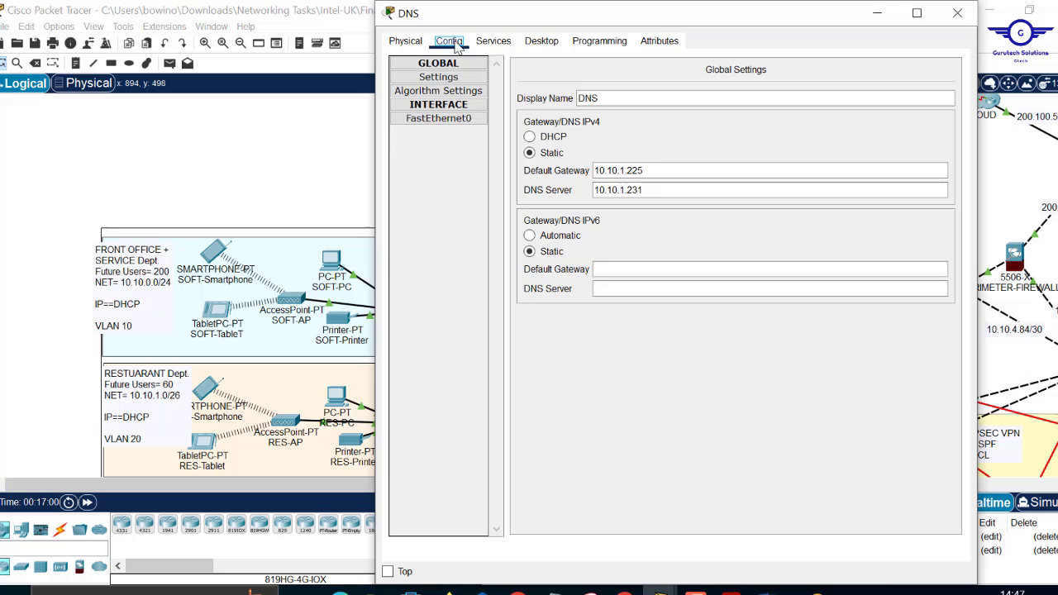
left_click(541, 41)
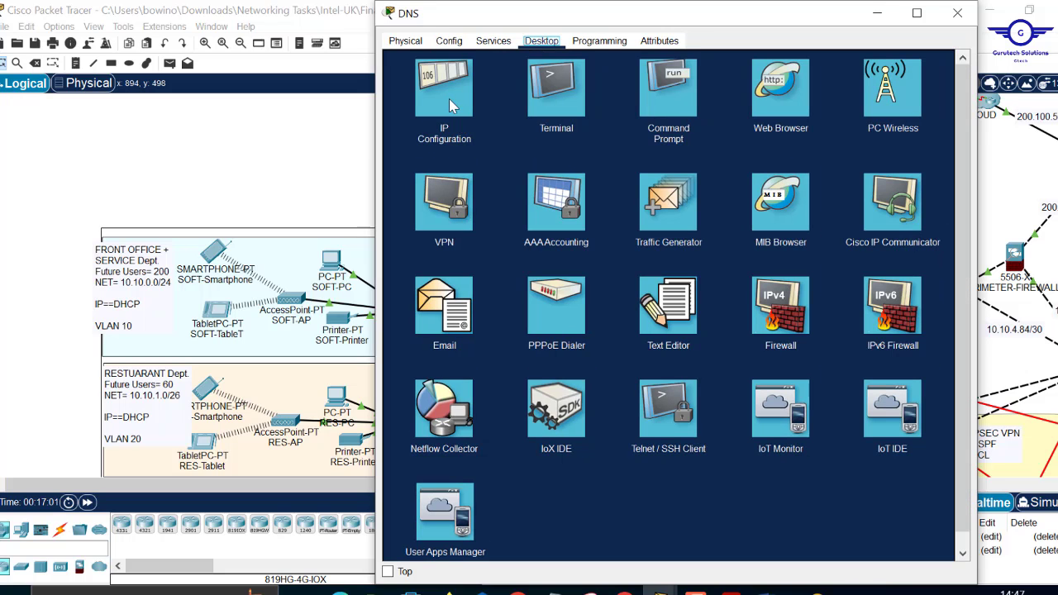
left_click(449, 98)
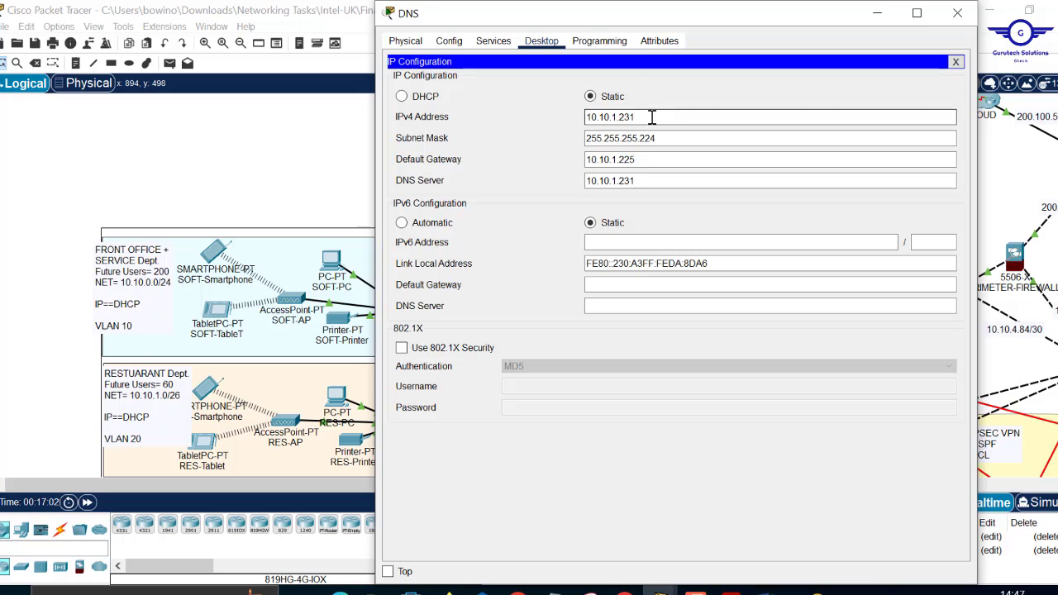
double_click(606, 116)
key("ctrl+c")
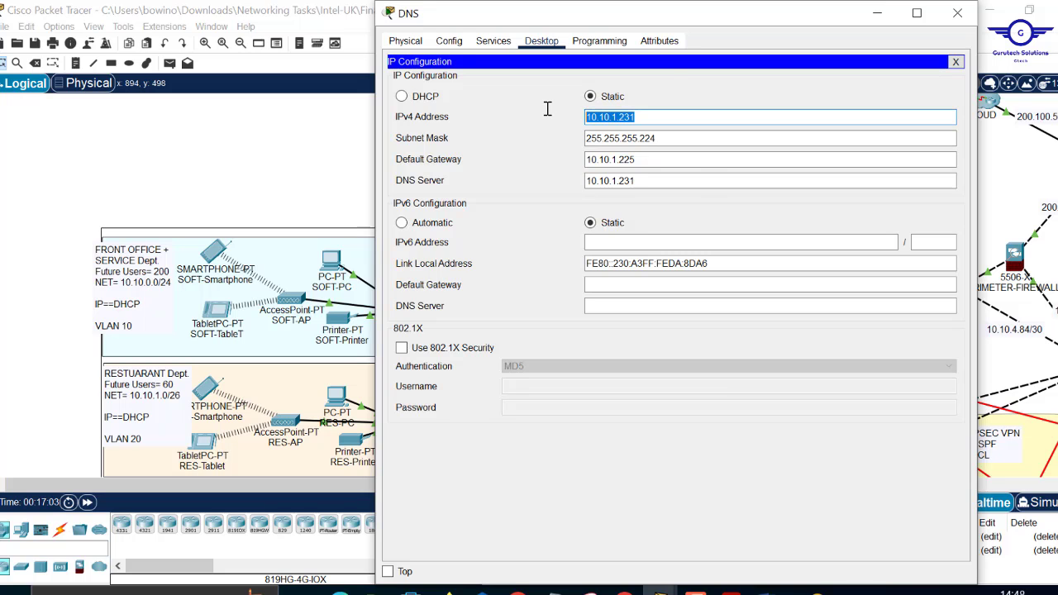
left_click(958, 13)
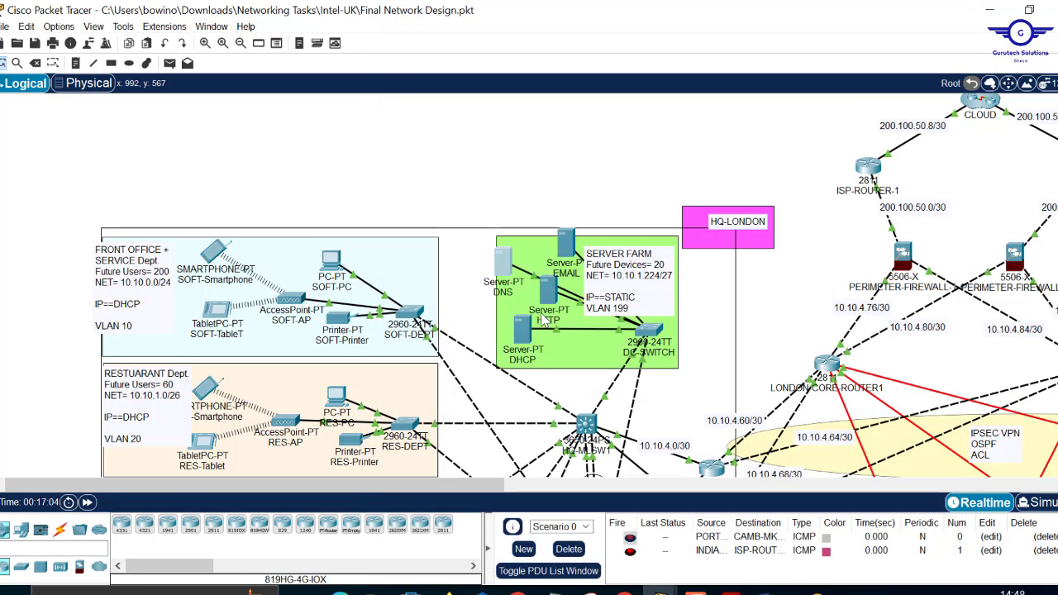
- Reopen the DHCP server, set SOFT-Pool's DNS server to 10.10.1.231 and save the pool
left_click(521, 335)
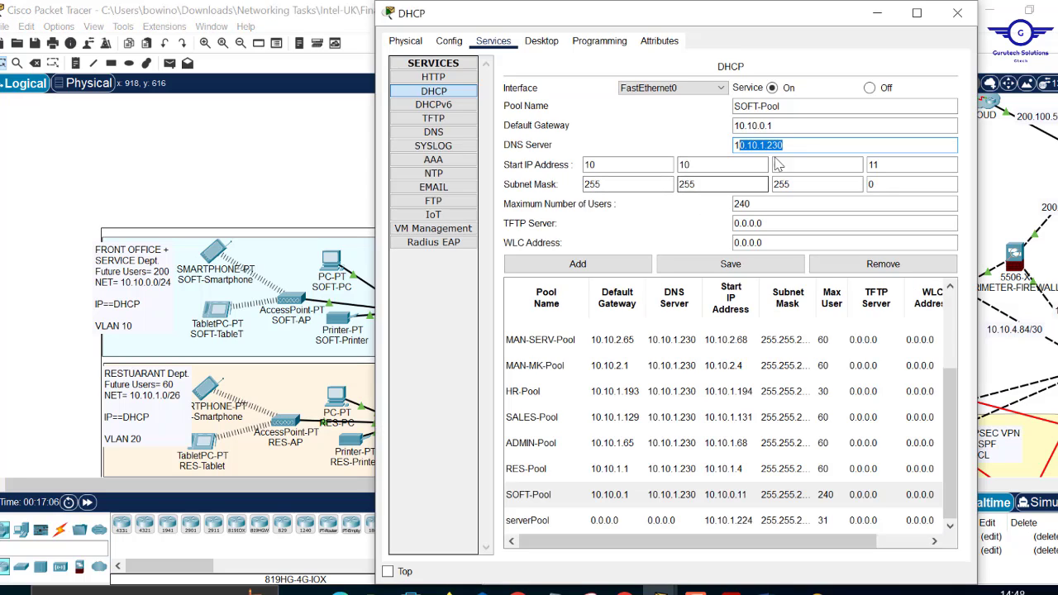
left_click(803, 146)
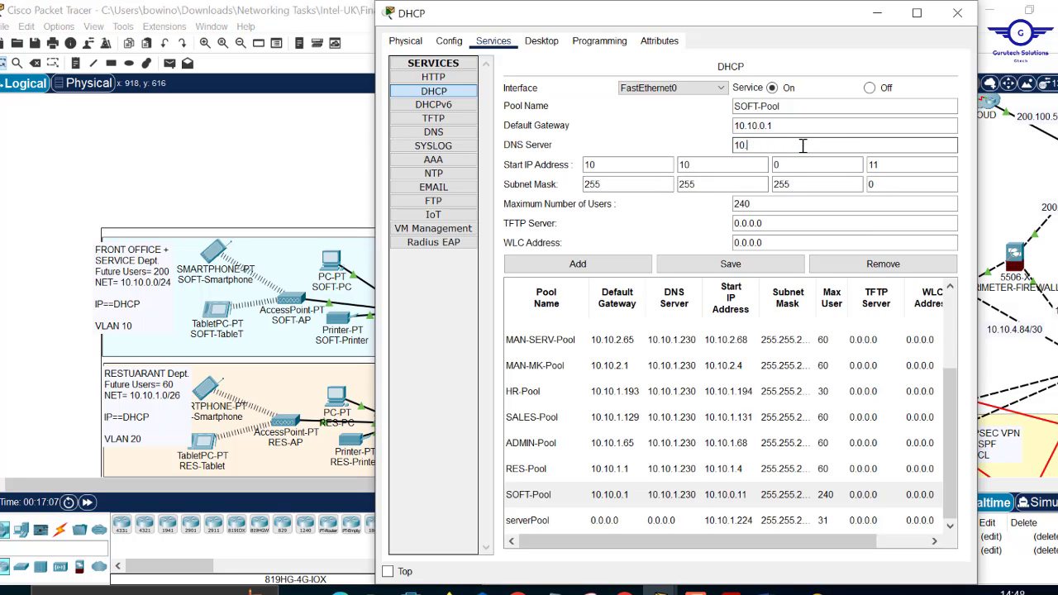
left_click(730, 263)
- Set the DNS server of CAMB-SERV-Pool to 10.10.1.231 and save the pool
left_click(576, 357)
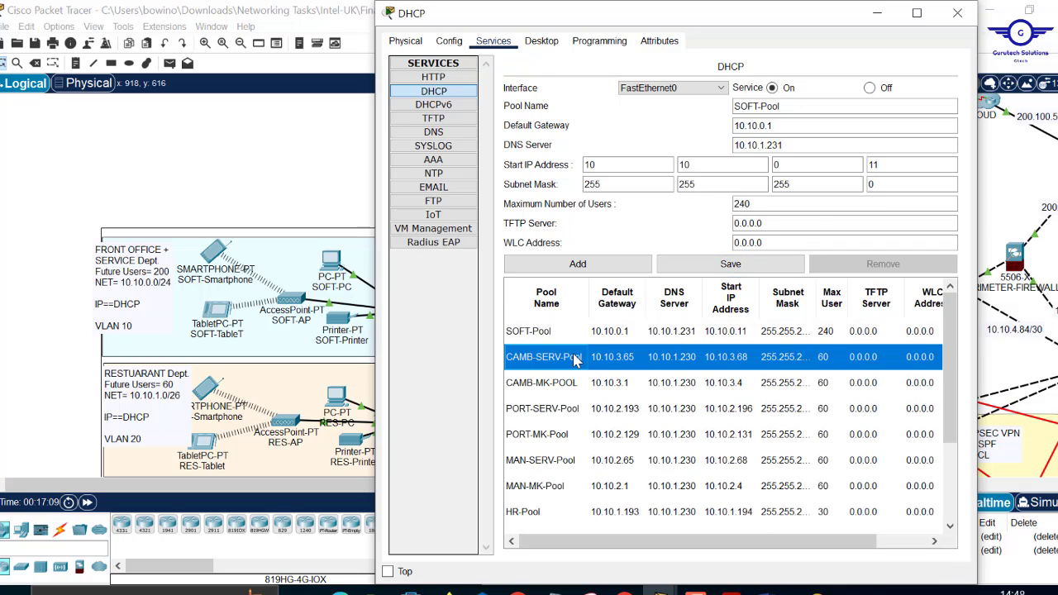
left_click_drag(799, 148, 700, 138)
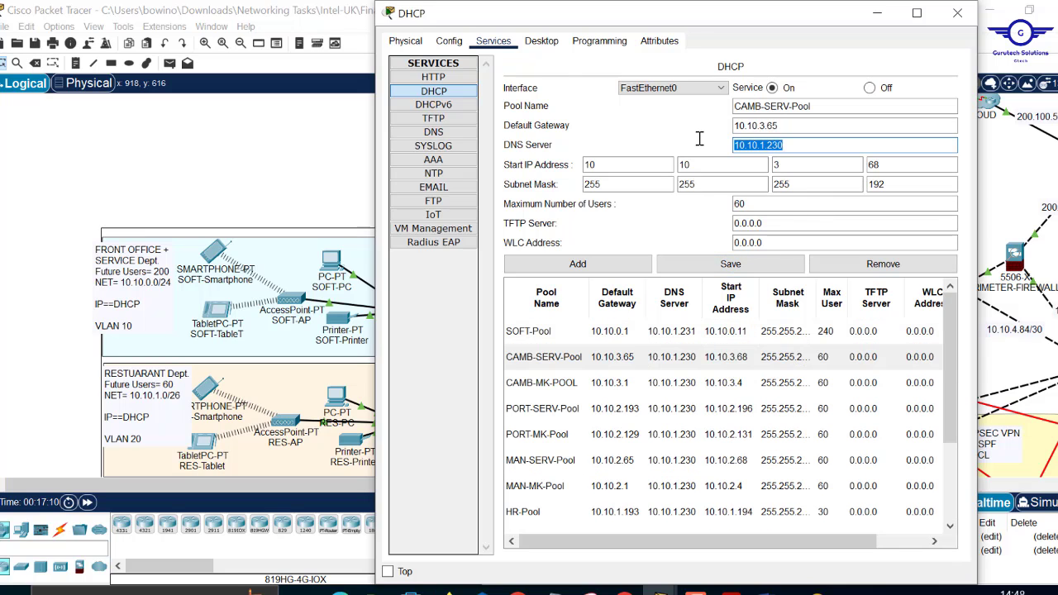
type("10.10.1.231")
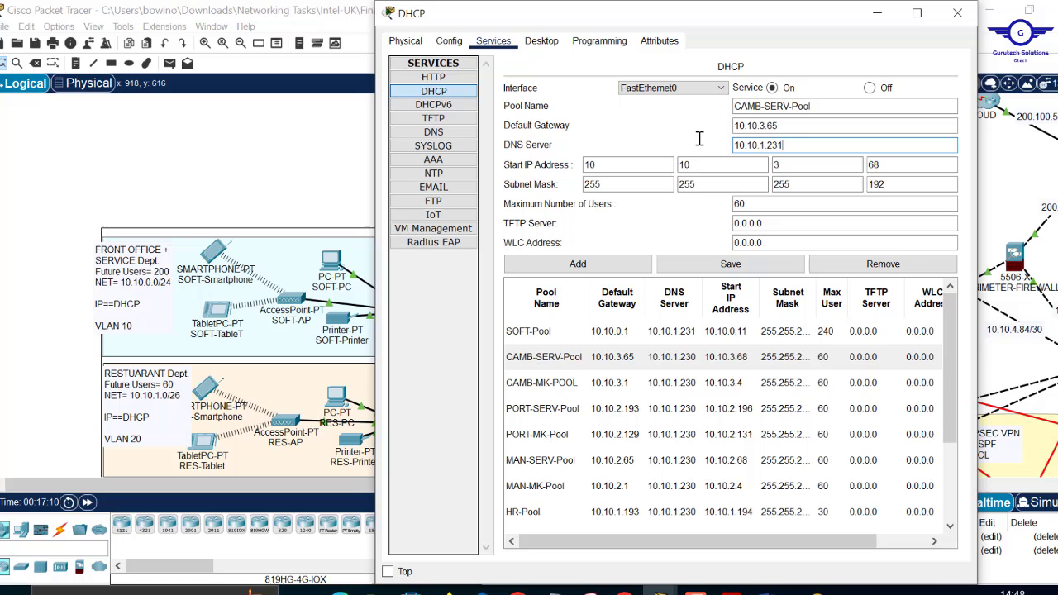
left_click(744, 265)
- Set the DNS server of CAMB-MK-POOL and PORT-SERV-Pool to 10.10.1.231, saving each pool
left_click(585, 383)
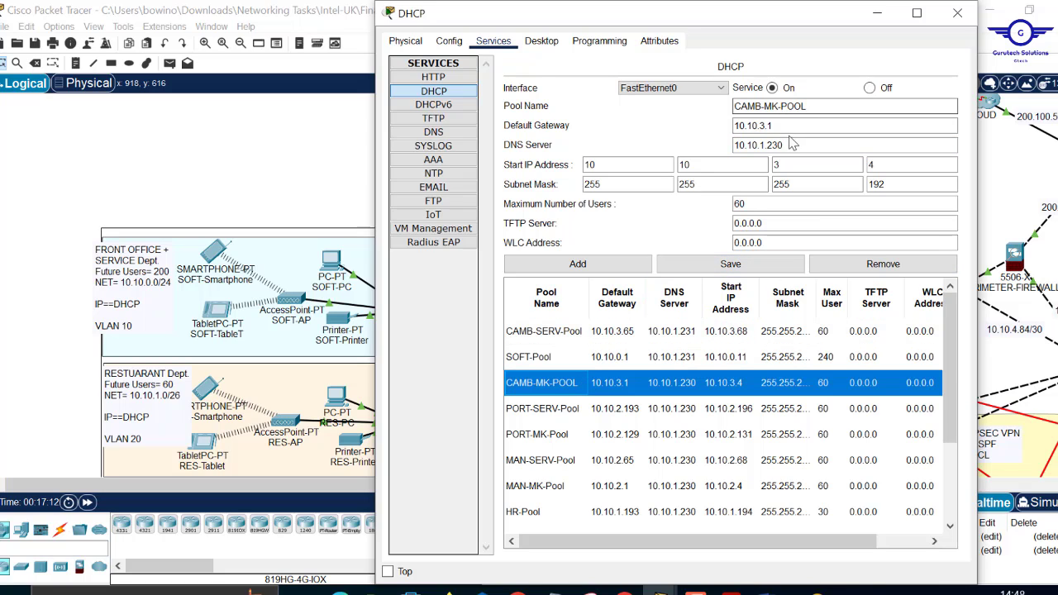
left_click_drag(791, 146, 714, 144)
key("ctrl+v")
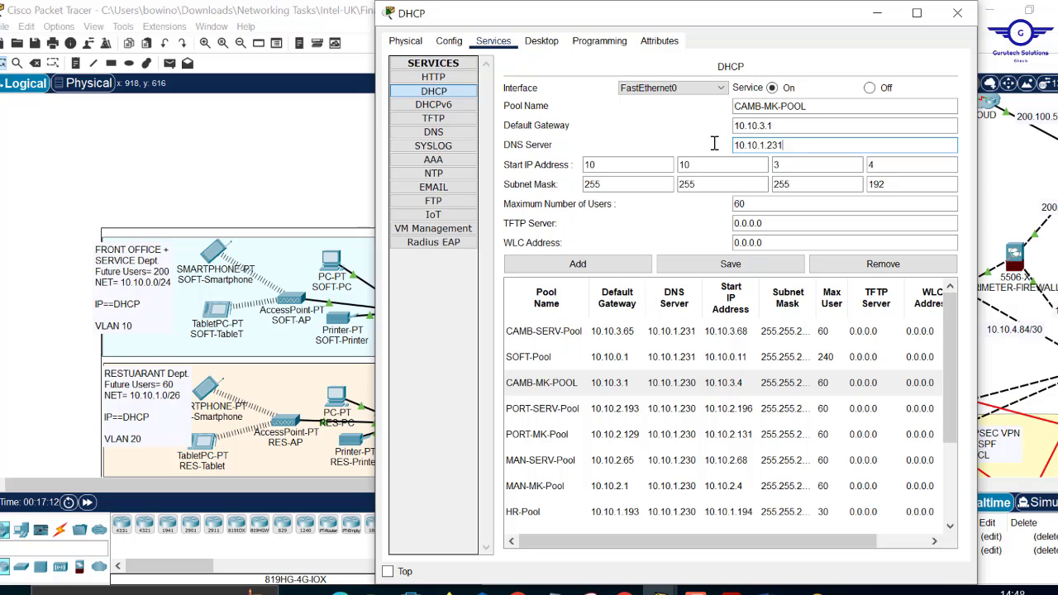
left_click(731, 266)
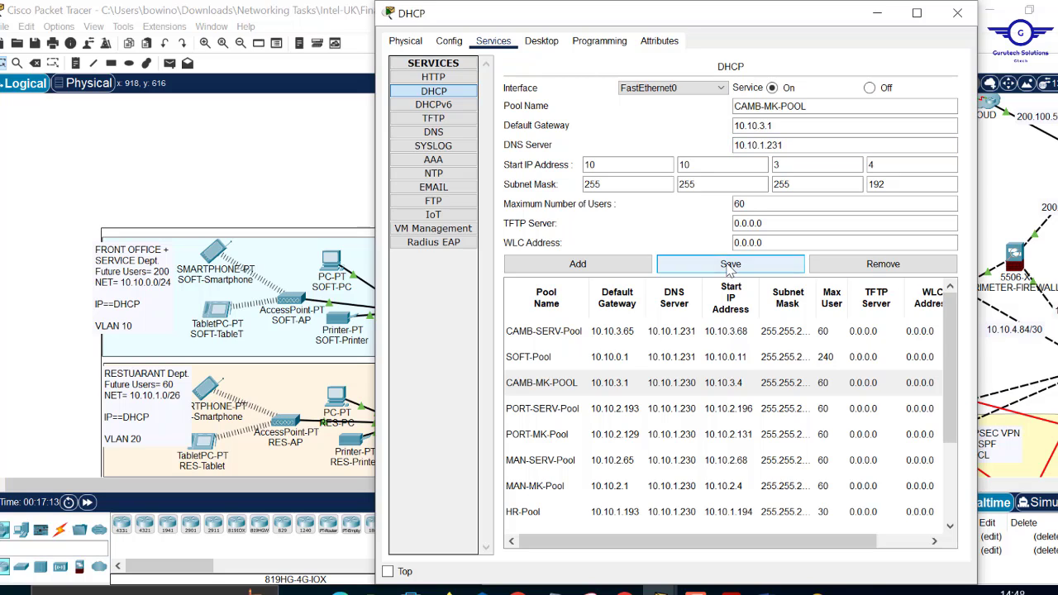
left_click(552, 411)
left_click_drag(788, 146, 694, 152)
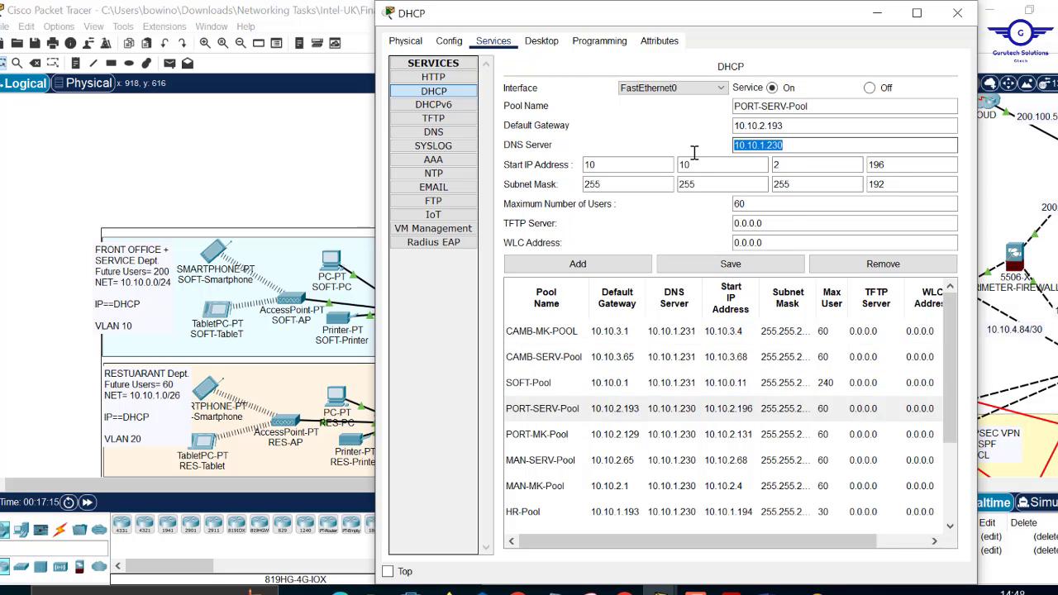
key("ctrl+v")
left_click(731, 264)
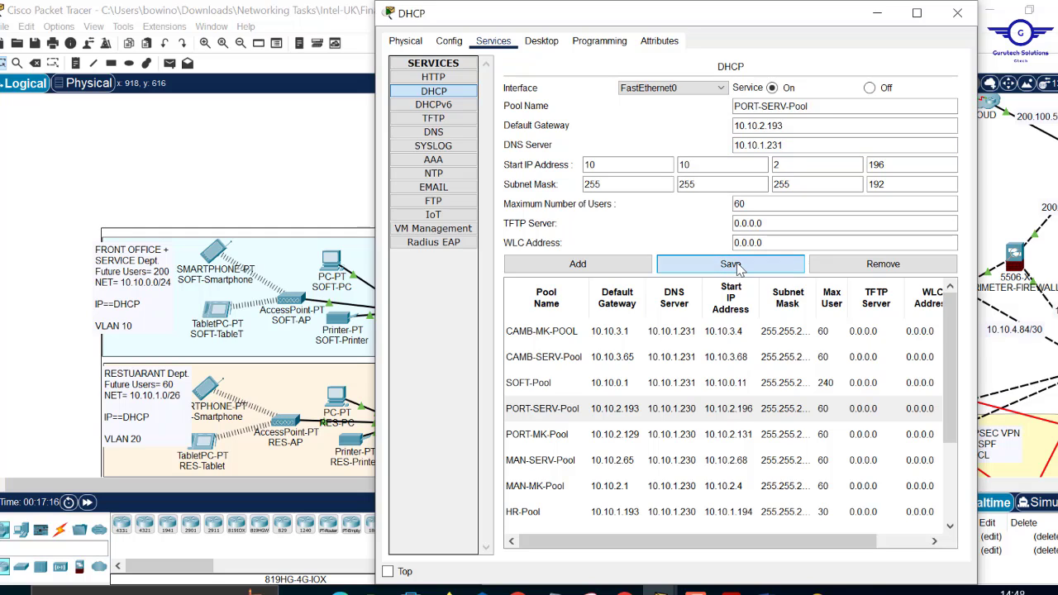
- Set the DNS server of PORT-MK-Pool and MAN-SERV-Pool to 10.10.1.231, saving each pool
left_click(559, 436)
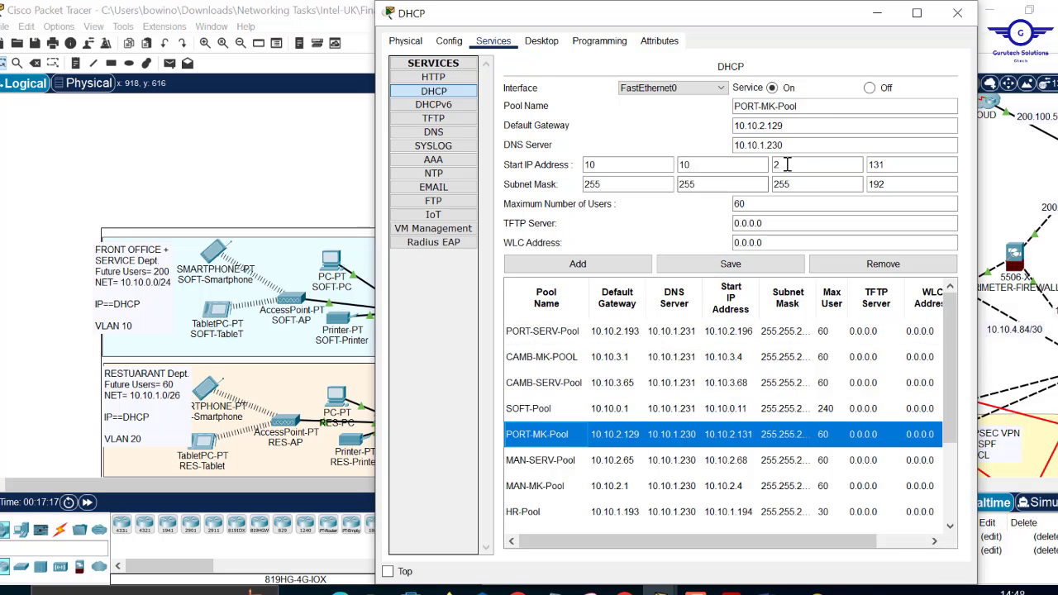
left_click_drag(787, 145, 687, 142)
type("10.10.1.231")
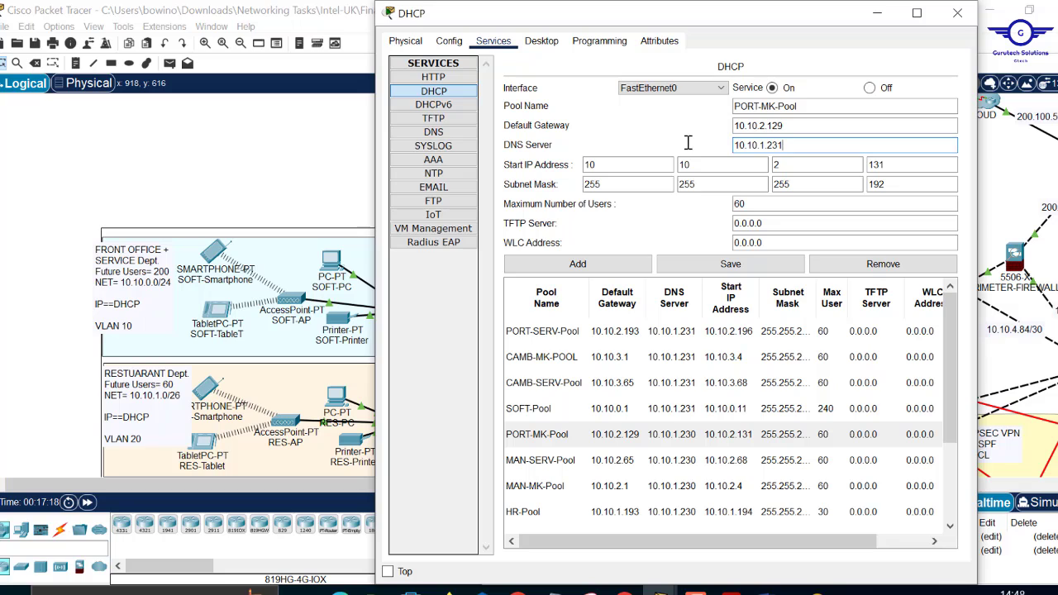
left_click(731, 264)
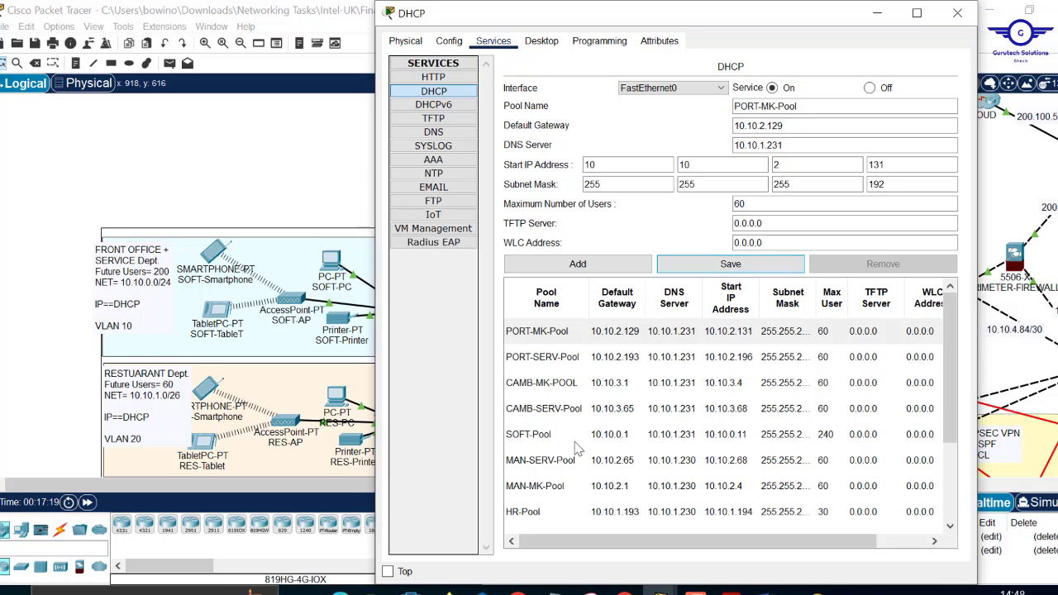
left_click(567, 459)
left_click_drag(794, 147, 664, 138)
type("10.10.1.231")
left_click(743, 267)
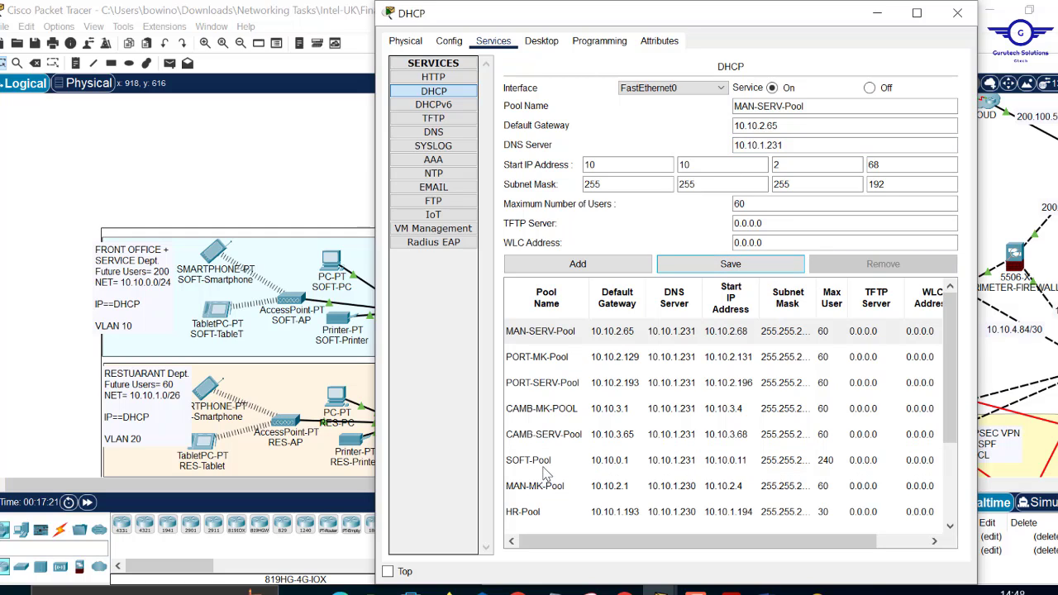
- Set the DNS server of MAN-MK-Pool and HR-Pool to 10.10.1.231, saving each pool
left_click(552, 493)
left_click(789, 146)
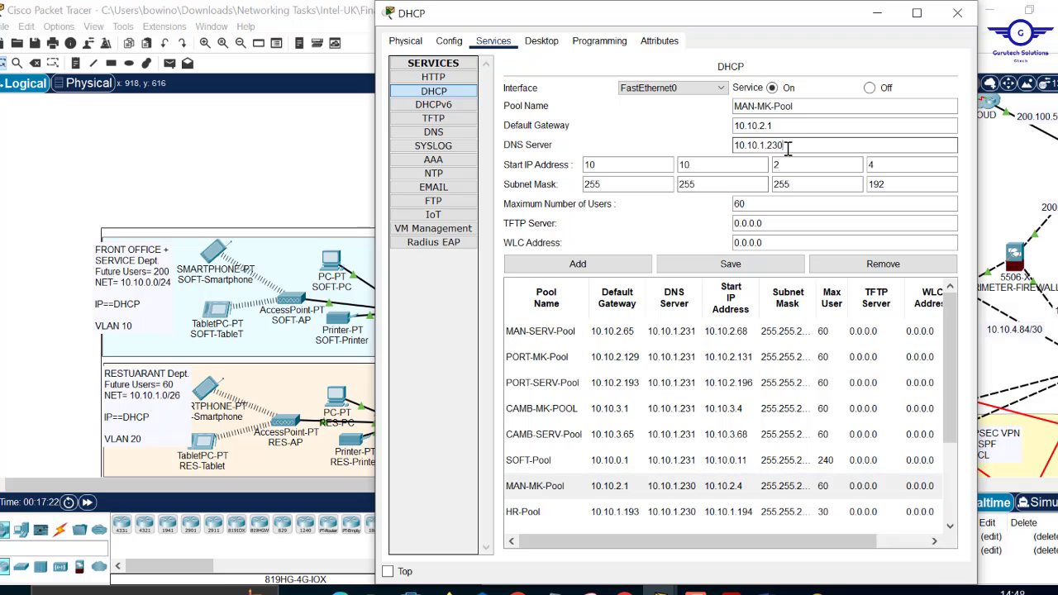
type("10.10.1.231")
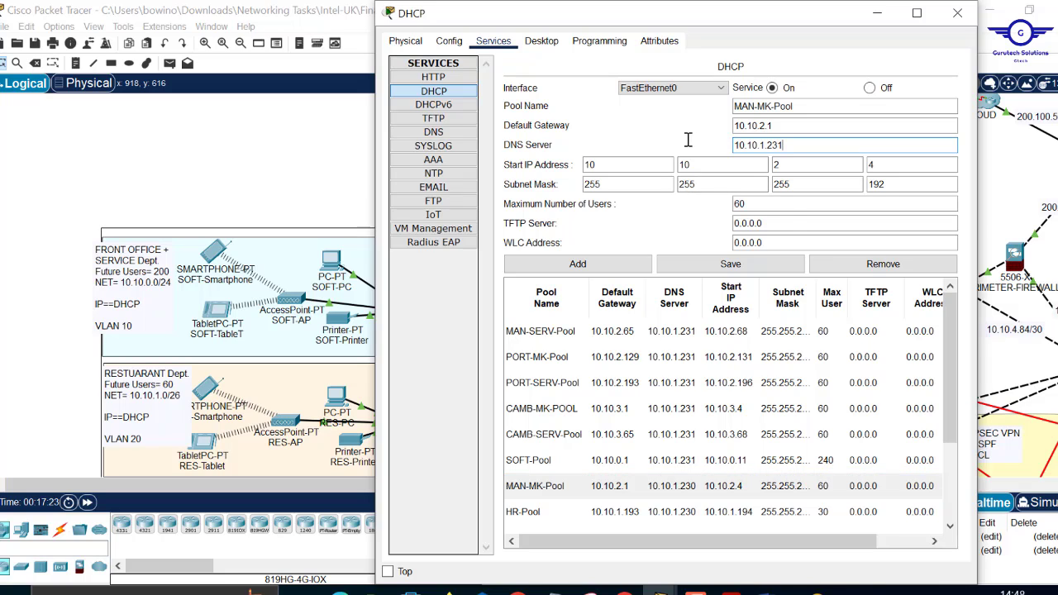
left_click(731, 267)
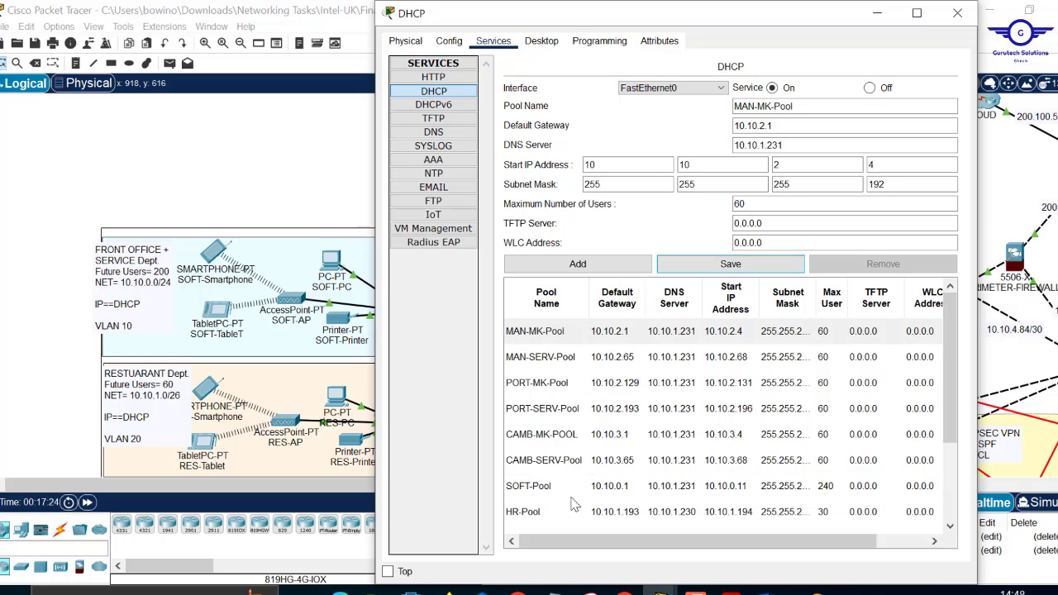
left_click(559, 512)
left_click(788, 149)
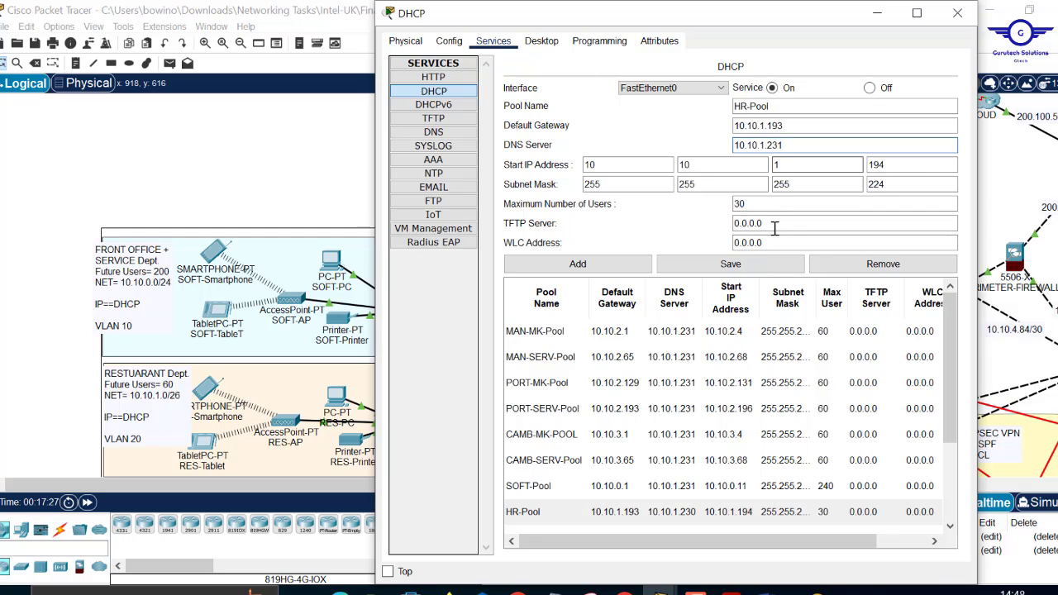
left_click(785, 265)
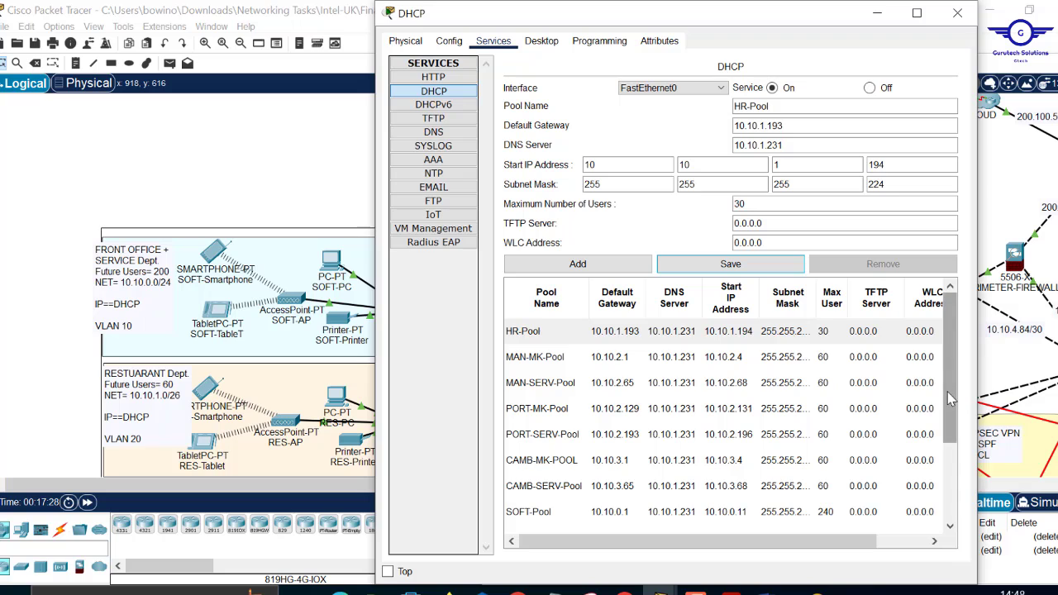
- Set the DNS server of RES-Pool to 10.10.1.231 and save the pool
left_click_drag(948, 392, 949, 470)
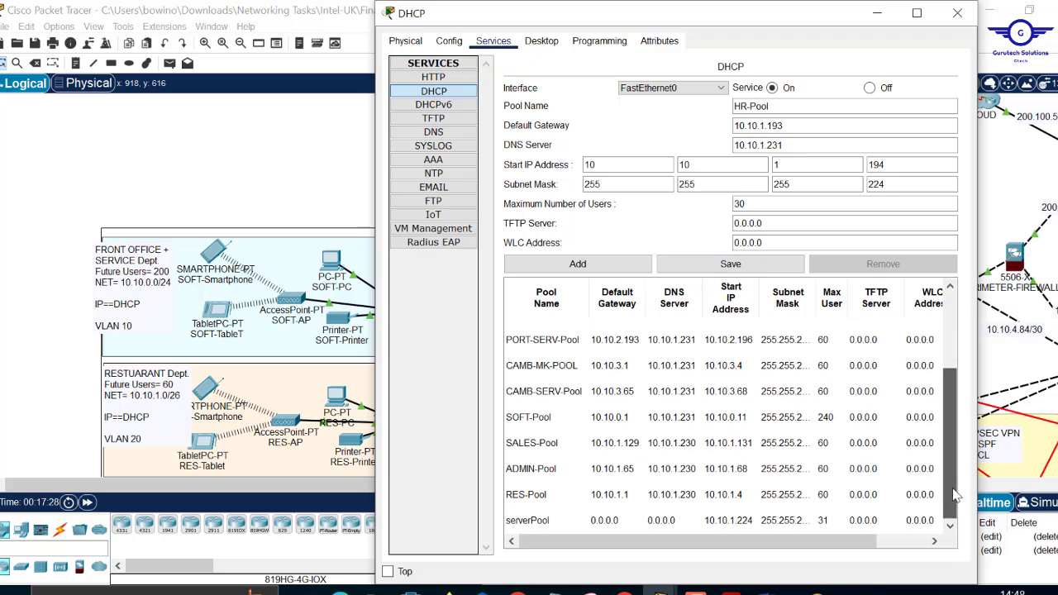
left_click(534, 496)
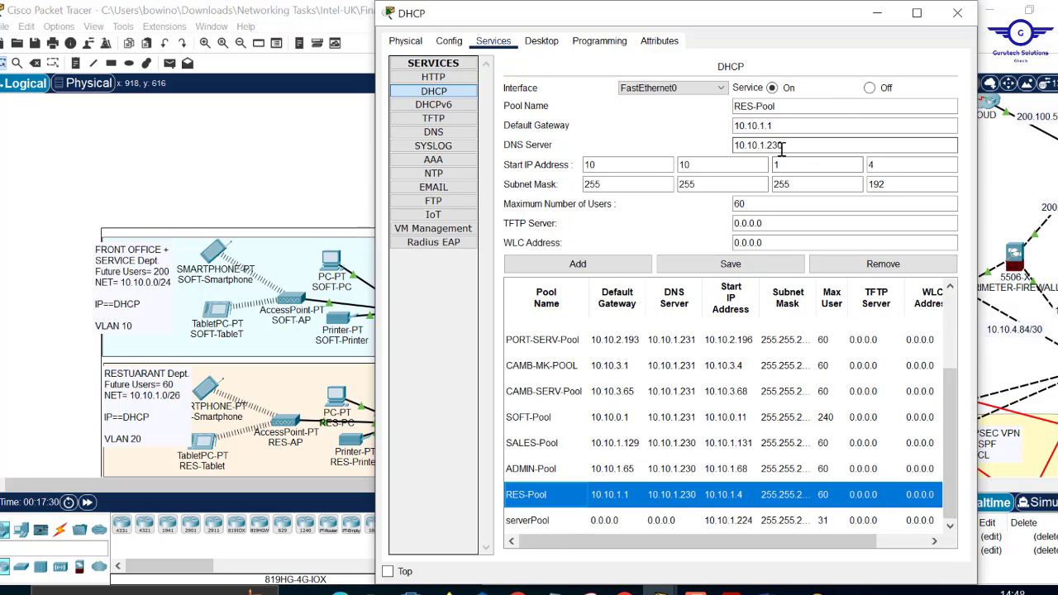
left_click_drag(783, 147, 659, 150)
type("10.10.1.231")
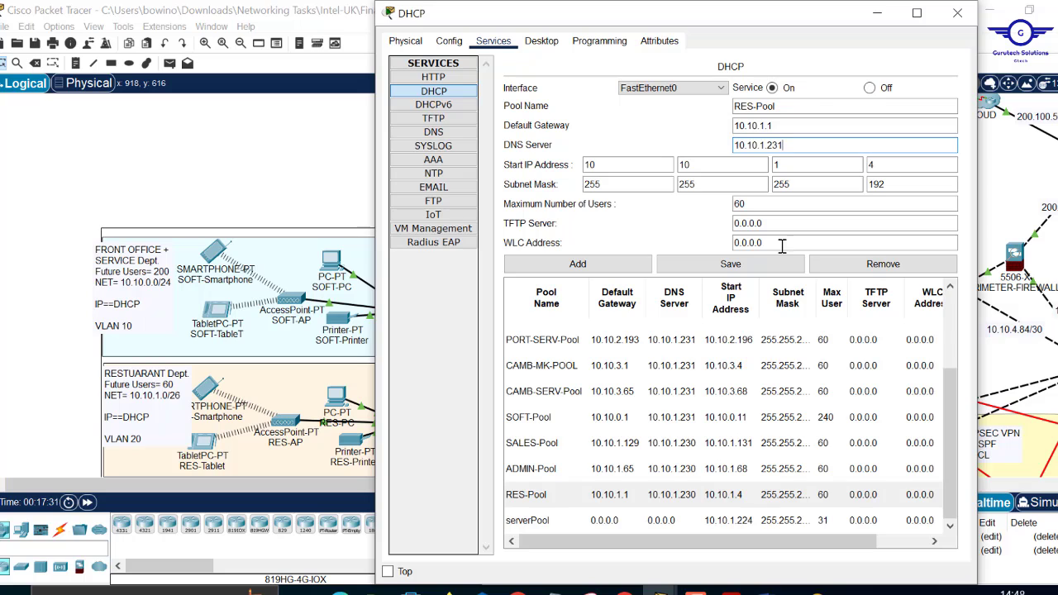
left_click(721, 270)
- Set the DNS server of ADMIN-Pool to 10.10.1.231 and save the pool
left_click_drag(957, 357, 958, 432)
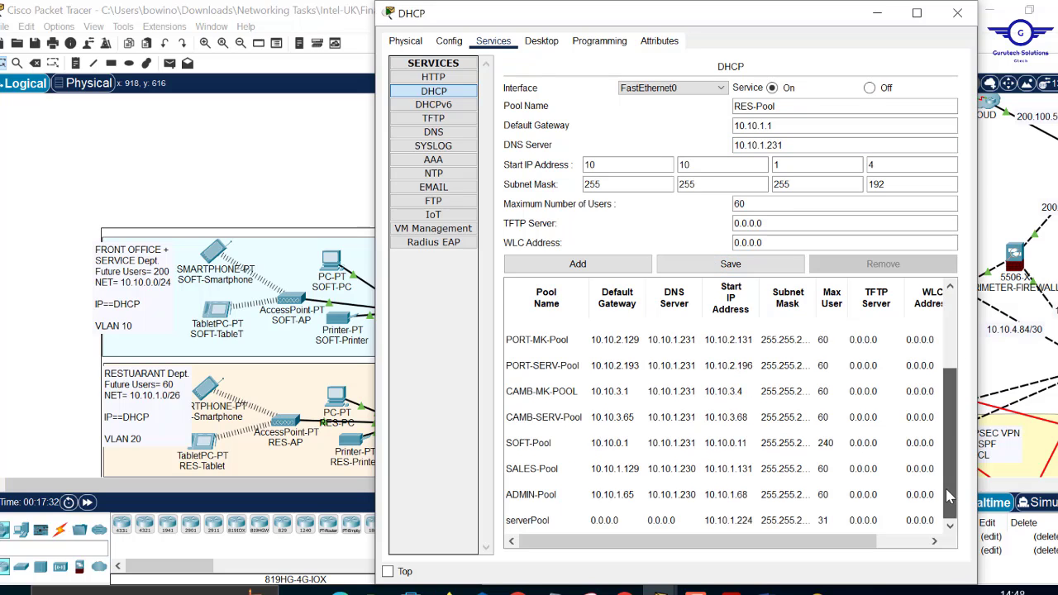
left_click(530, 499)
left_click(796, 149)
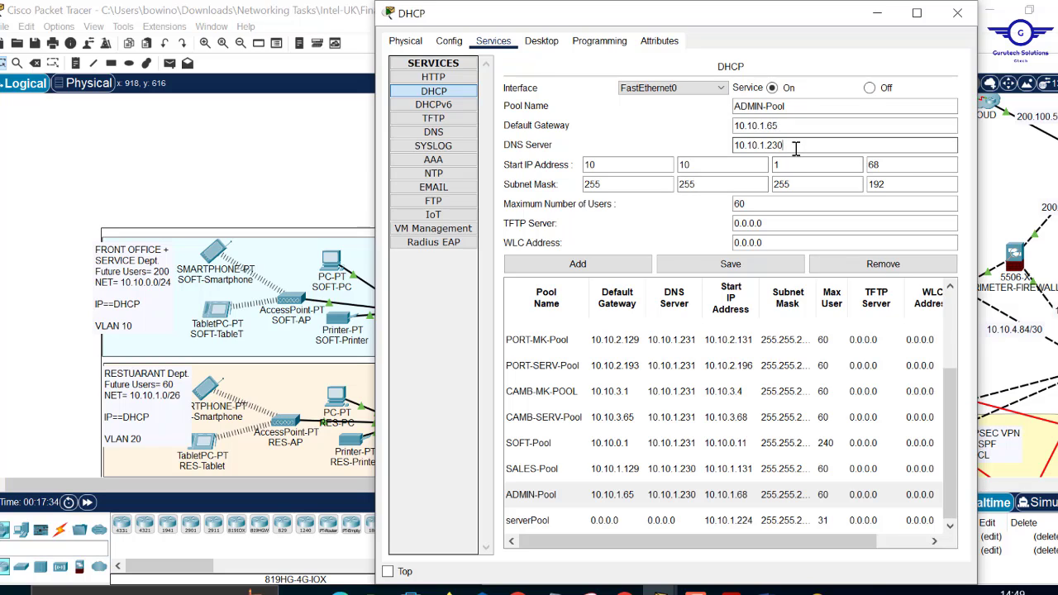
type("1")
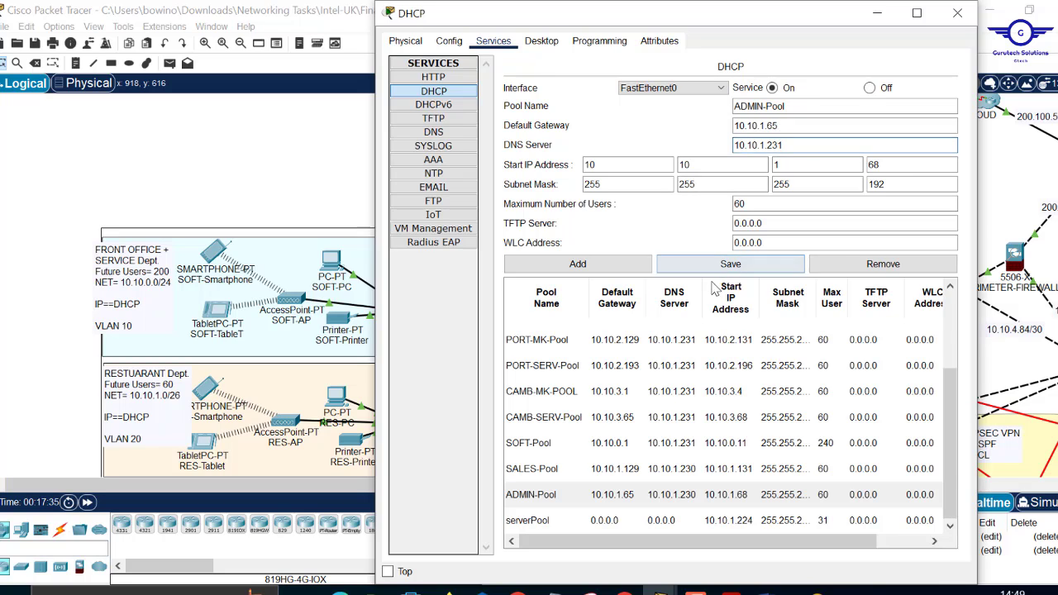
left_click(731, 266)
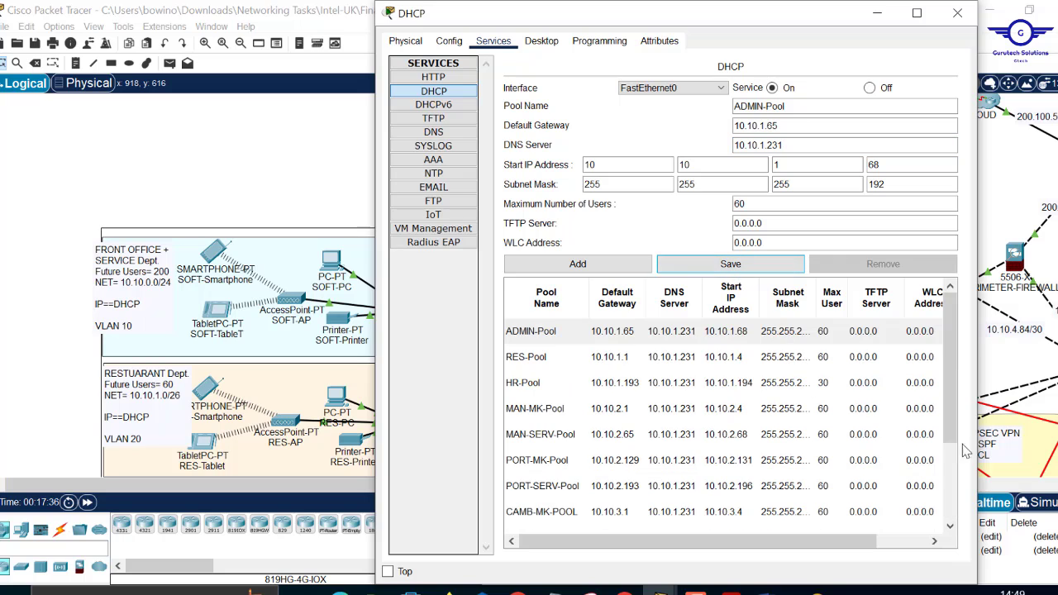
- Set the DNS server of SALES-Pool to 10.10.1.231, save the pool and close the DHCP server window
left_click(953, 489)
left_click(586, 498)
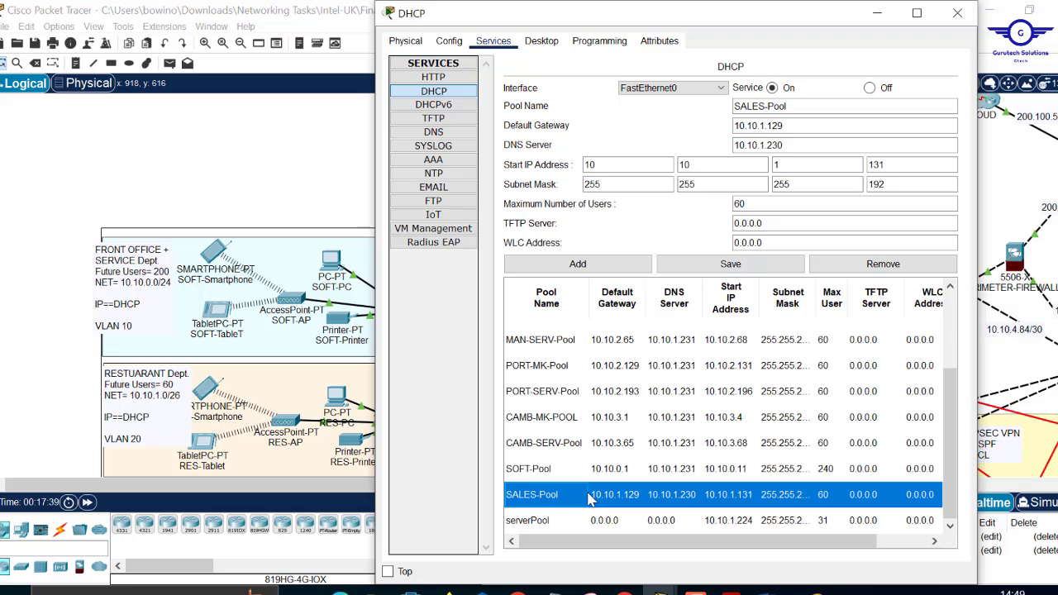
left_click(790, 144)
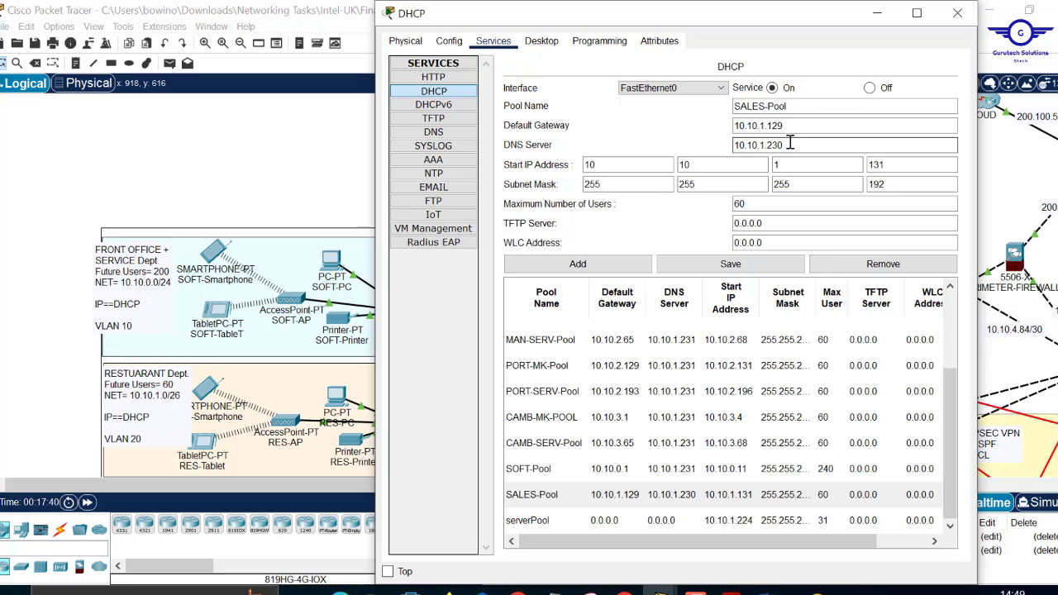
type("1")
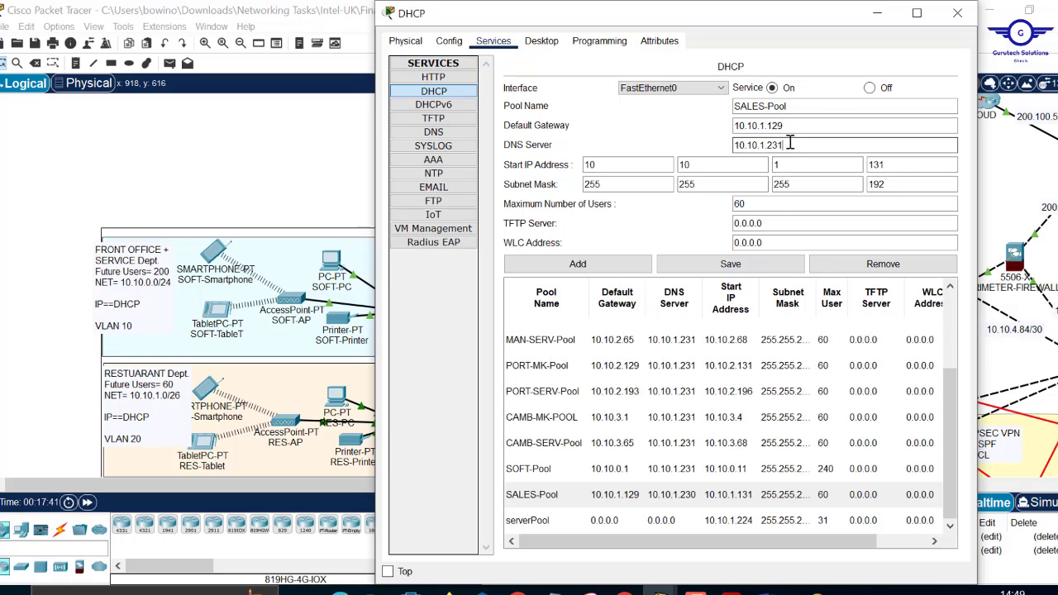
left_click(748, 266)
left_click(729, 270)
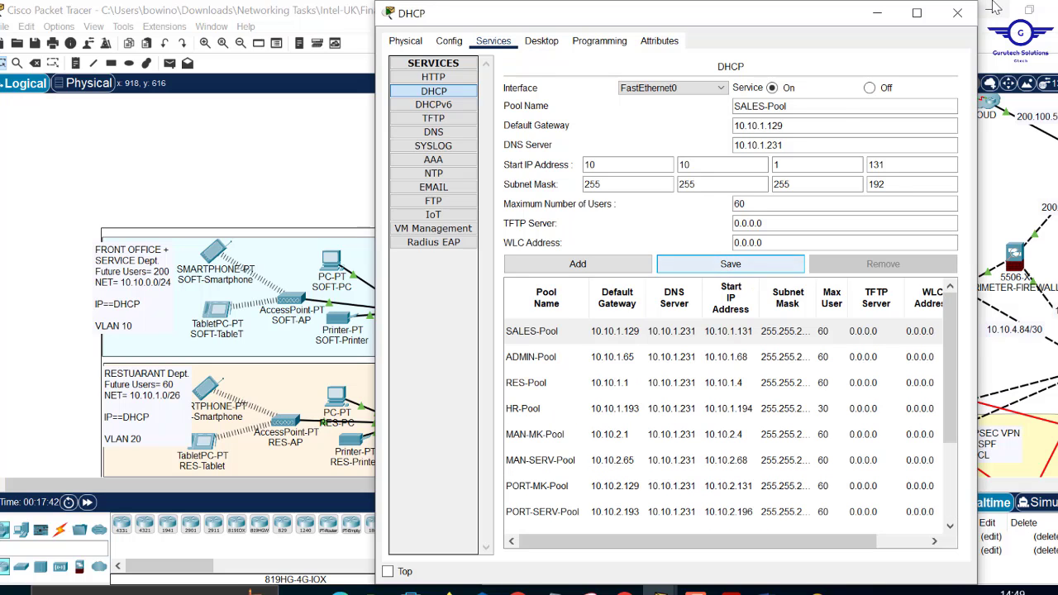
left_click(958, 13)
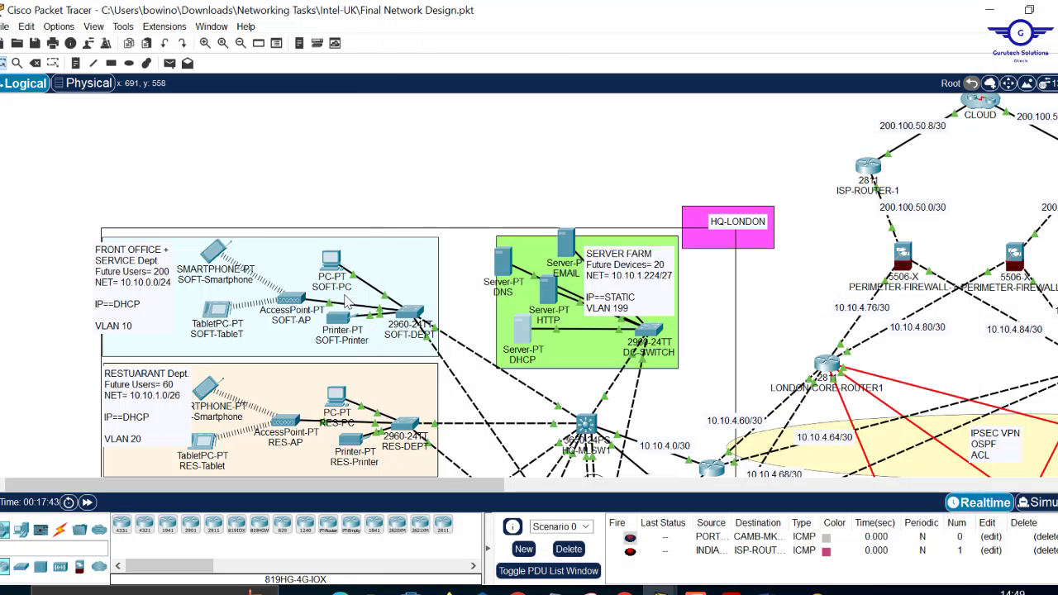
- Renew SOFT-PC's DHCP lease by switching its IPv4 configuration to static and back to DHCP, and close the IP configuration
mouse_move(333, 271)
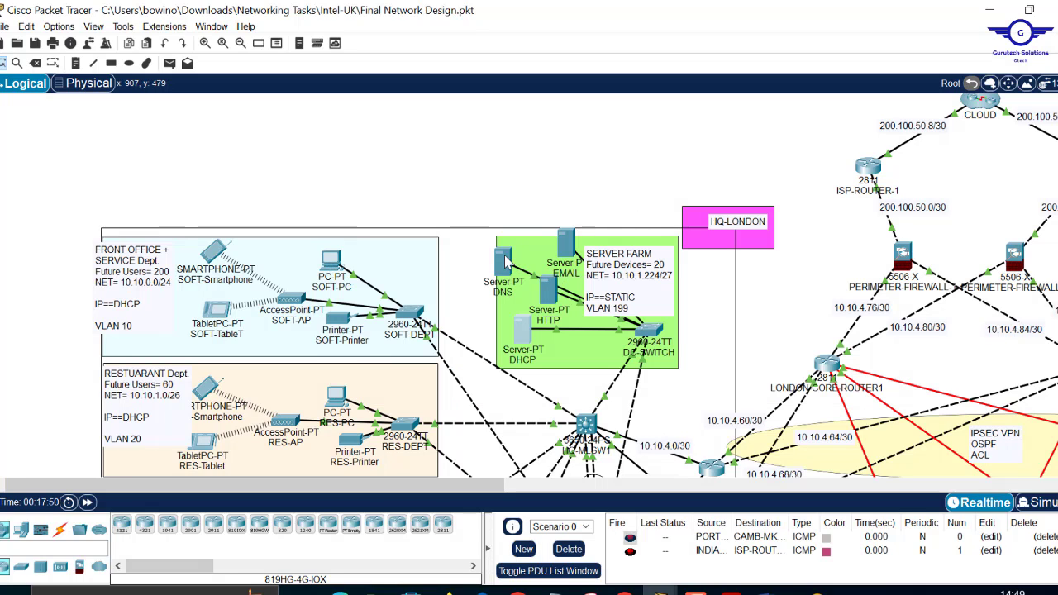
mouse_move(499, 262)
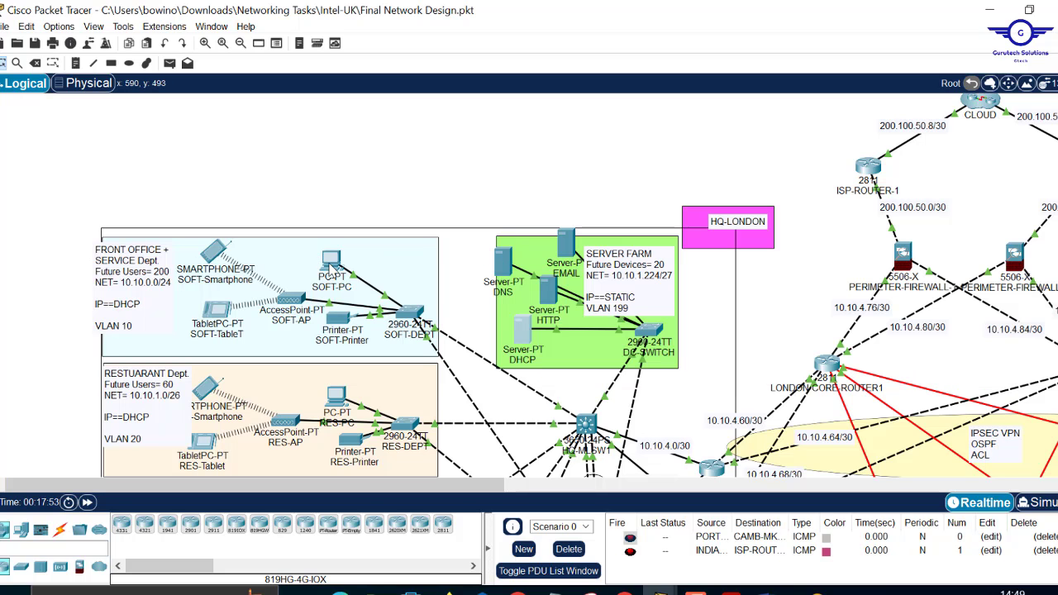
left_click(331, 263)
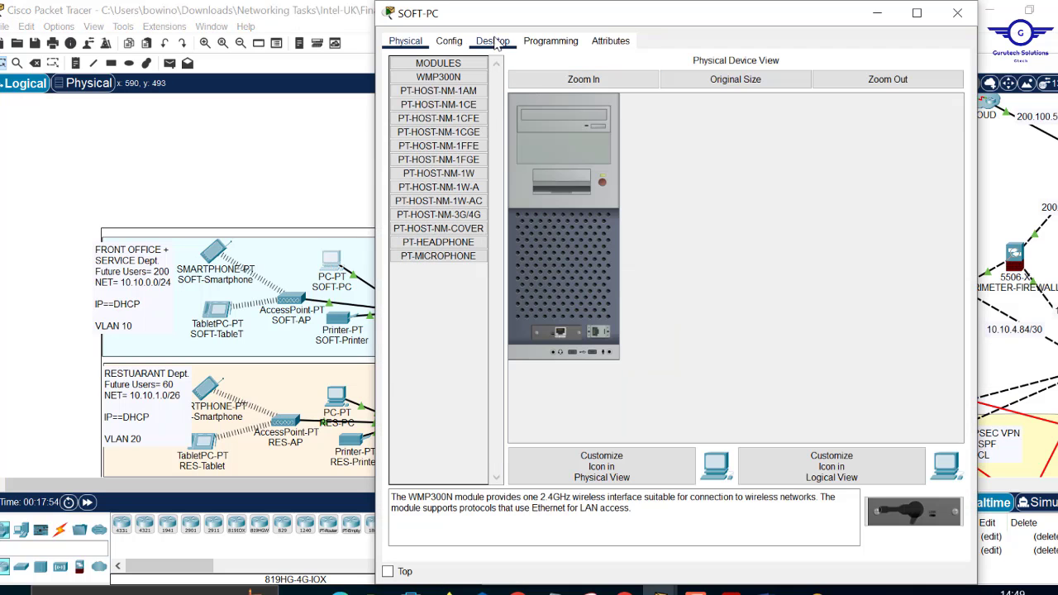
left_click(494, 42)
left_click(449, 87)
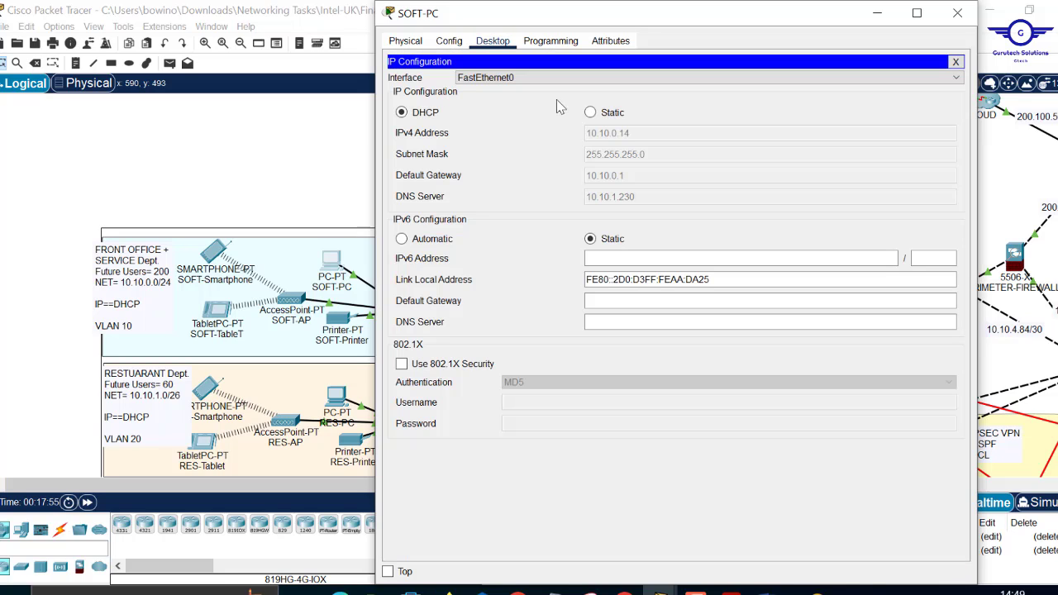
left_click(592, 113)
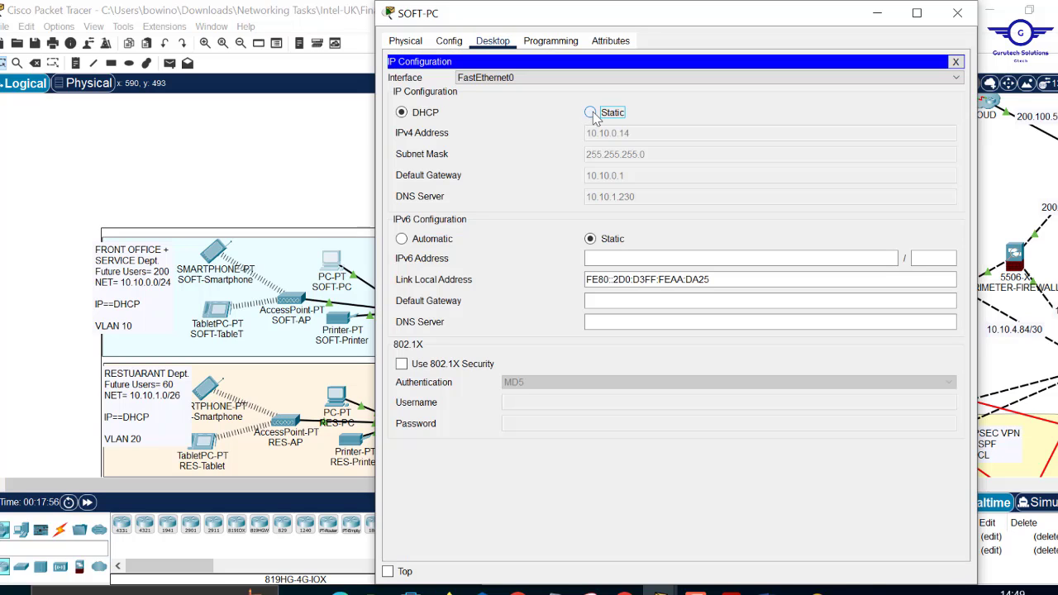
left_click(424, 114)
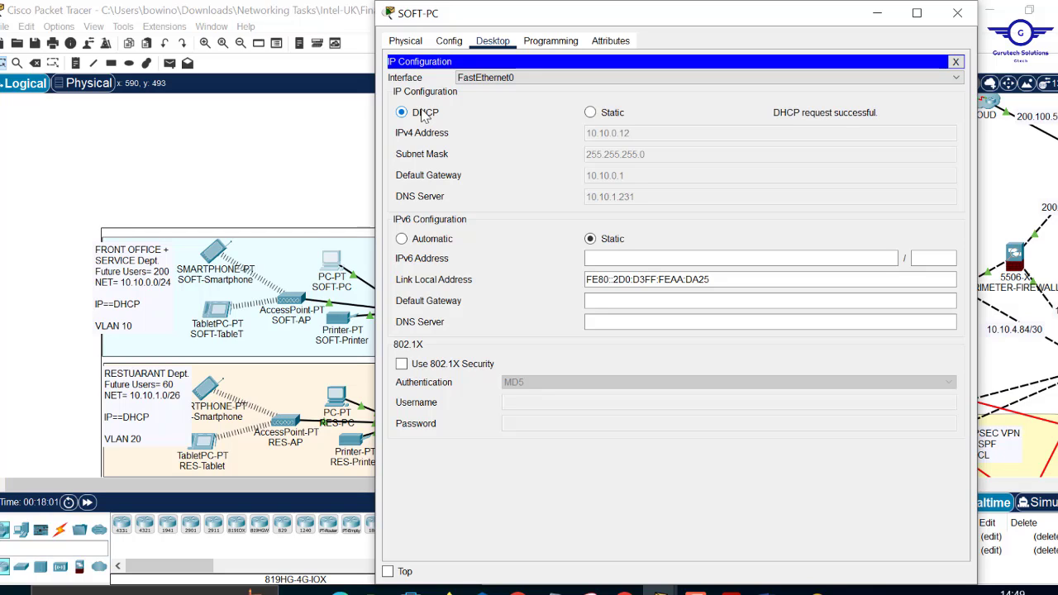
left_click(955, 63)
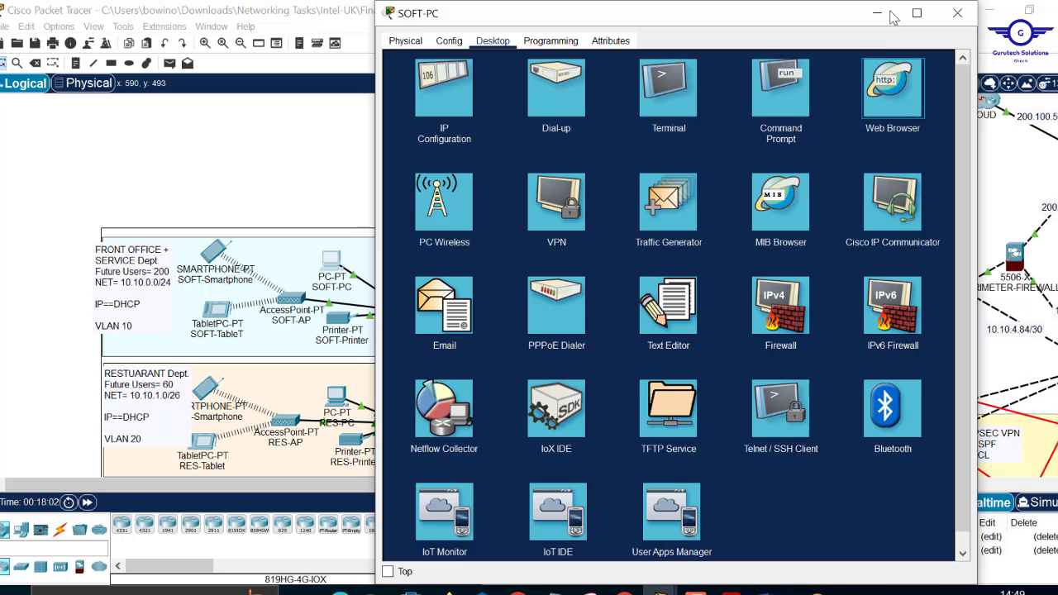
- Load lancaster.com in SOFT-PC's web browser to test access to the hotel website, and close the SOFT-PC window
left_click(284, 144)
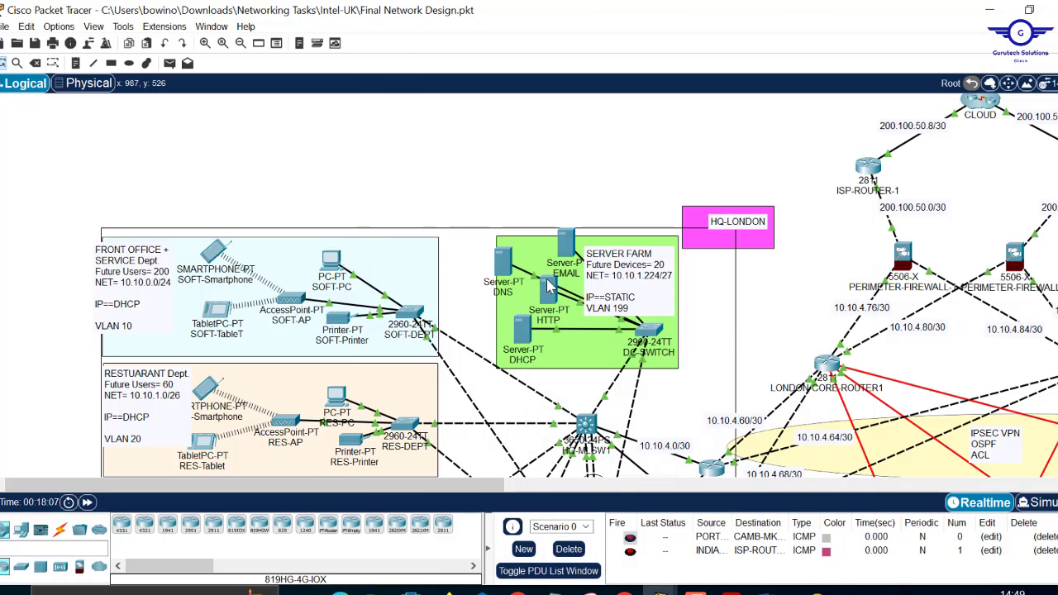
left_click(336, 263)
left_click(475, 89)
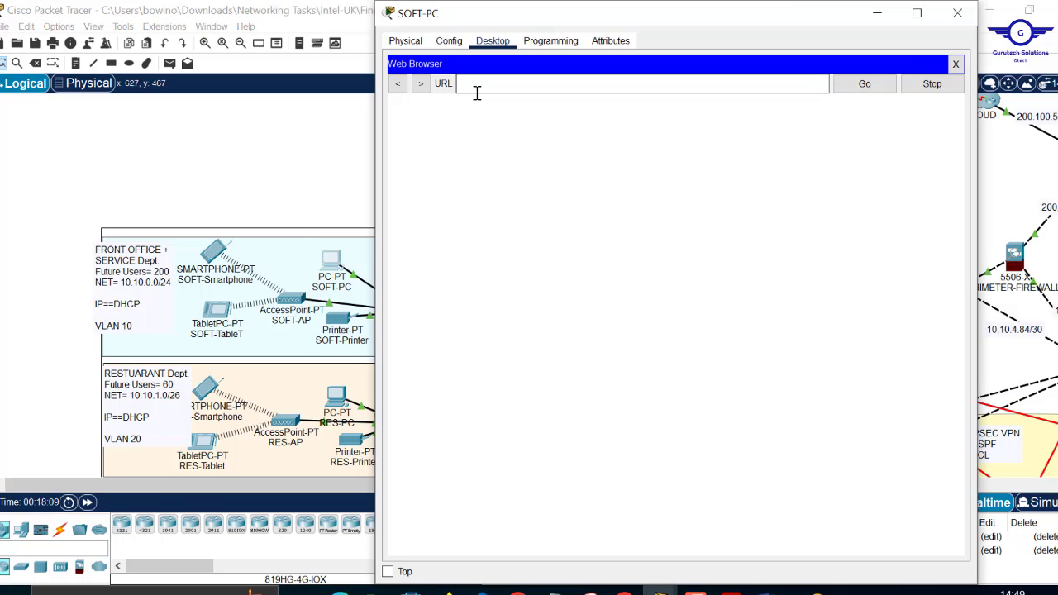
type("lan")
type("caster.com")
key("Return")
left_click(488, 85)
type("n")
key("Return")
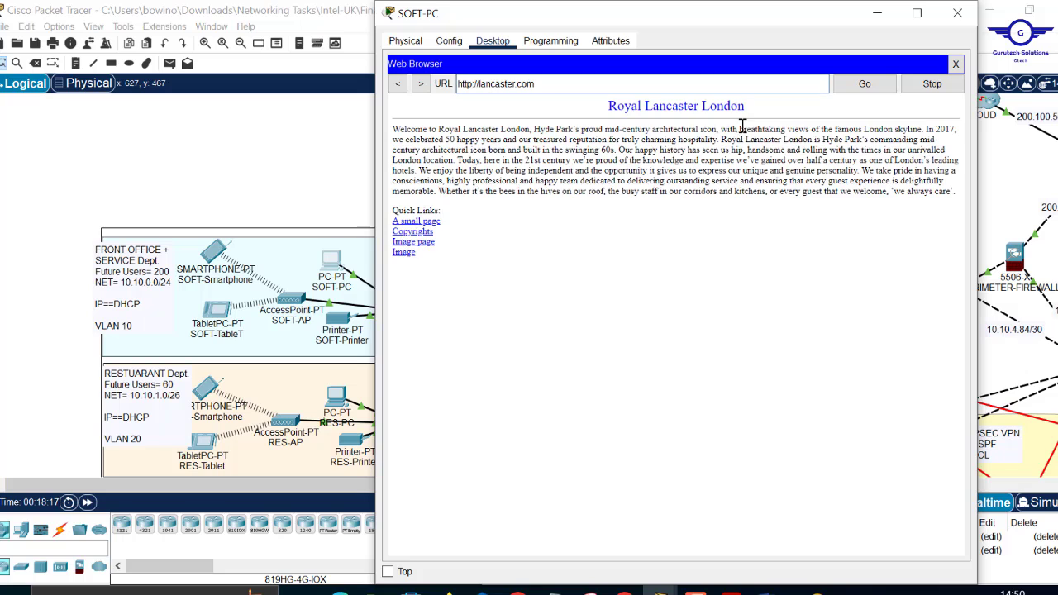
left_click(957, 16)
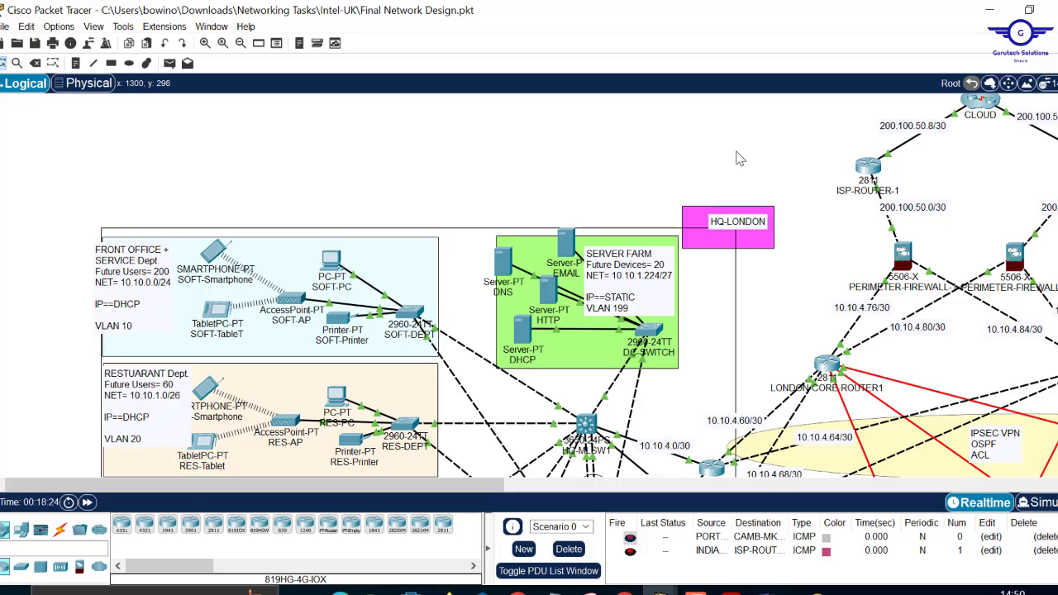
- Check the technologies list in Network Design.pdf, return to Packet Tracer and review the address pools in the DHCP server's DHCP service
left_click(731, 591)
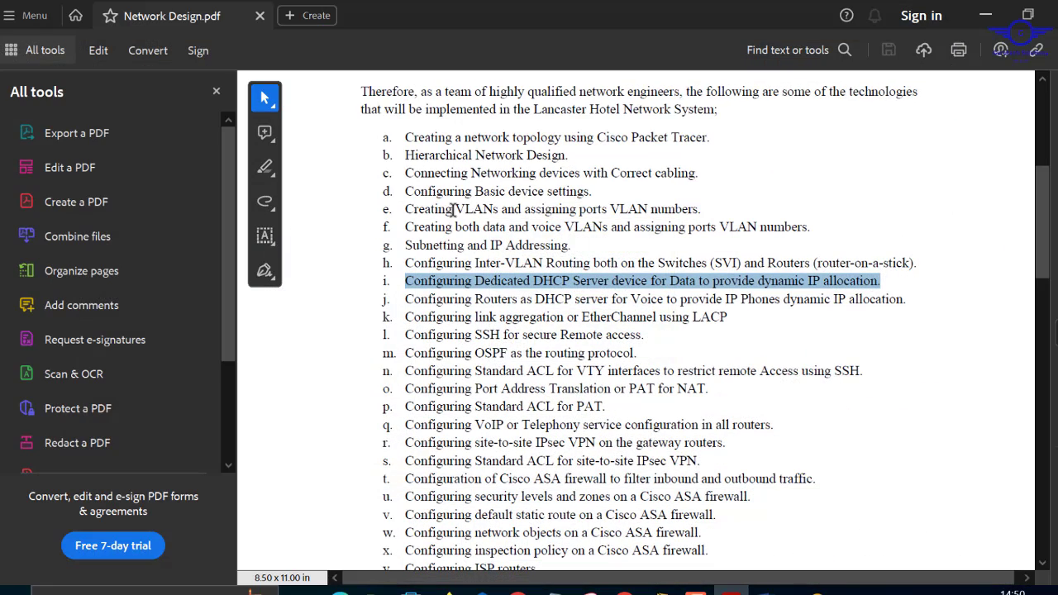
left_click(988, 16)
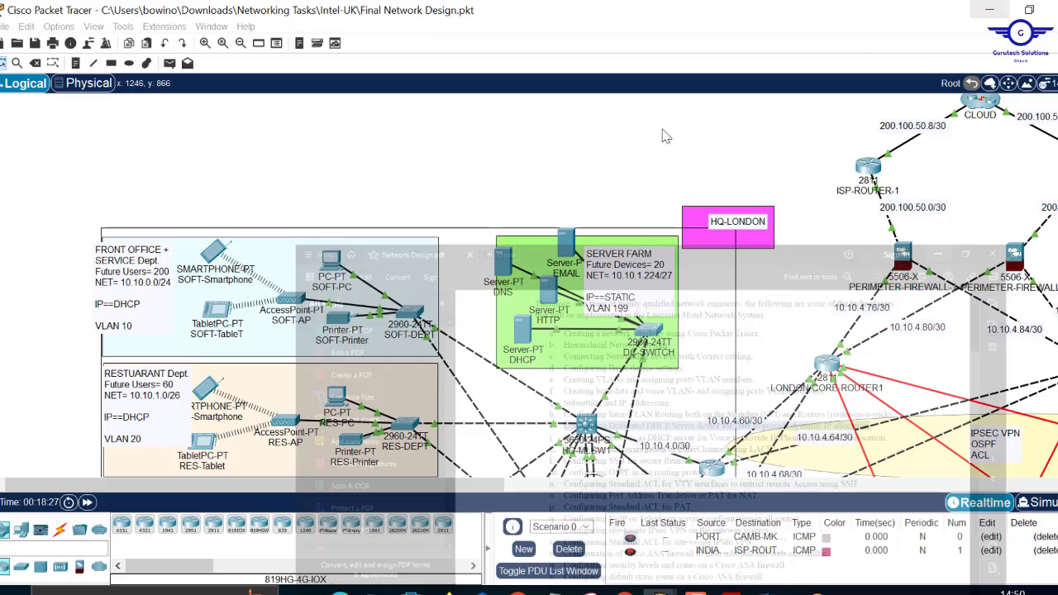
left_click(526, 336)
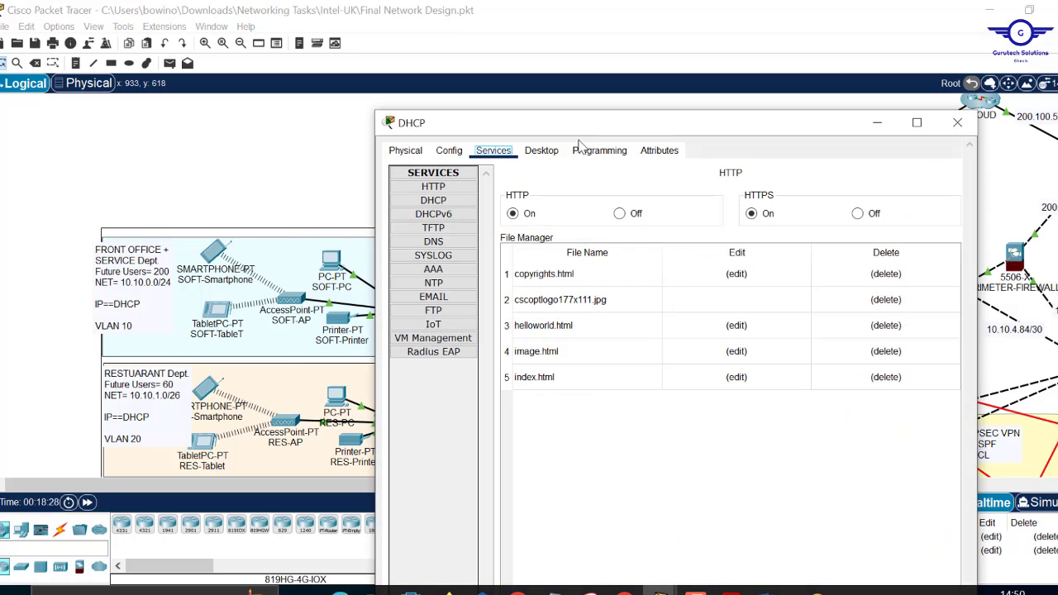
left_click(433, 200)
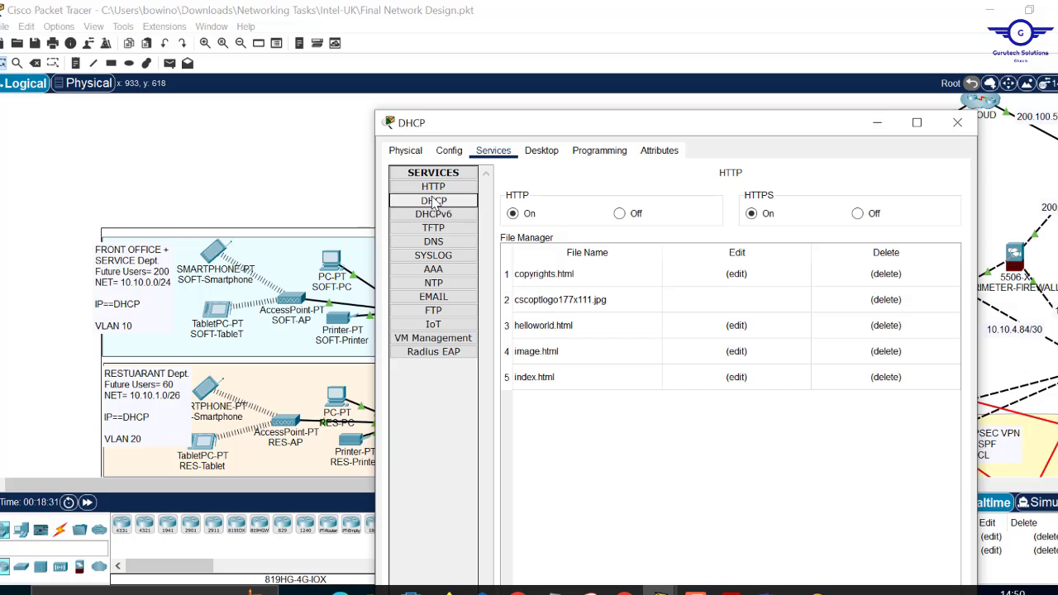
left_click(536, 441)
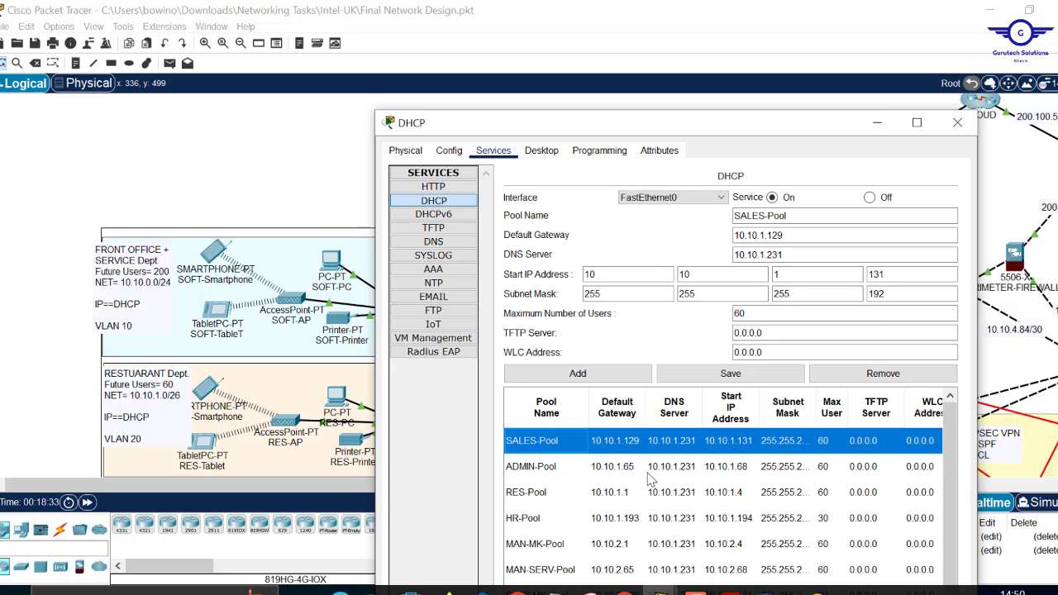
scroll(649, 478, "down", 1)
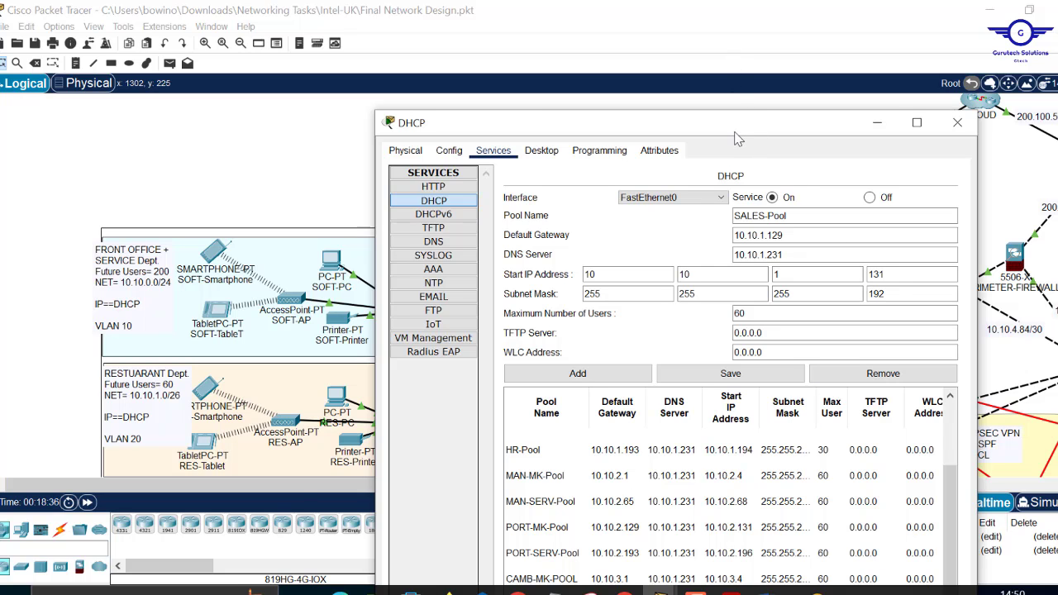
- Examine SOFT-Pool's default gateway, DNS server and maximum number of users, and display the settings of PORT-MK-Pool
left_click_drag(738, 138, 734, 54)
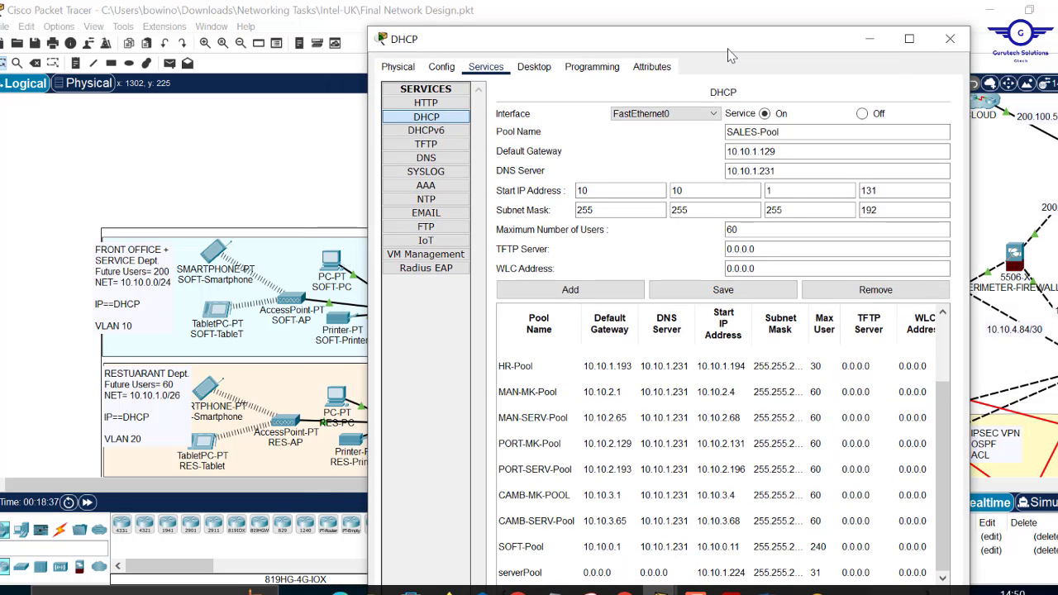
left_click(528, 547)
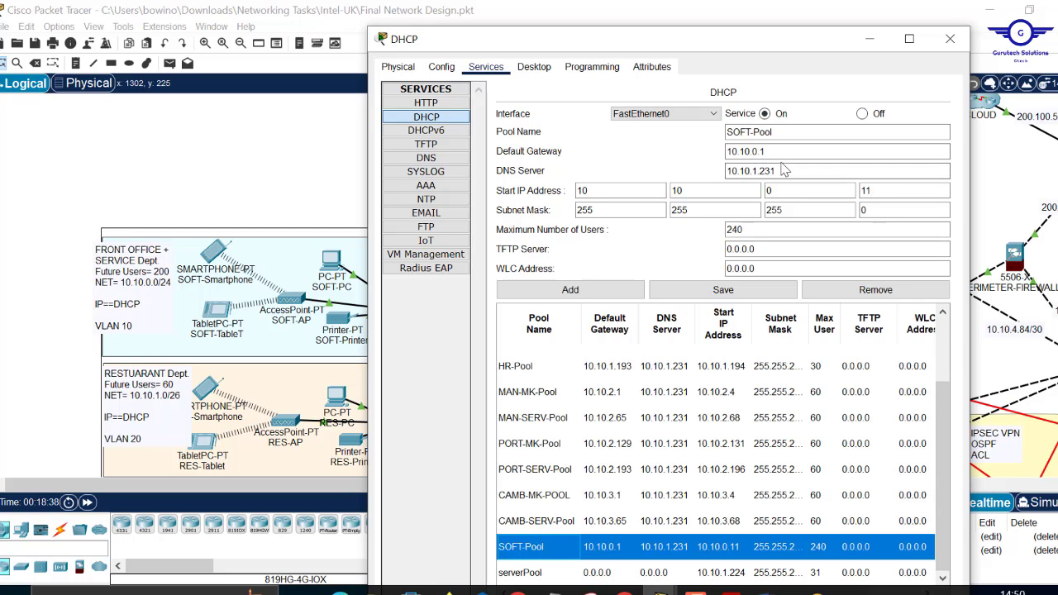
left_click_drag(782, 151, 721, 153)
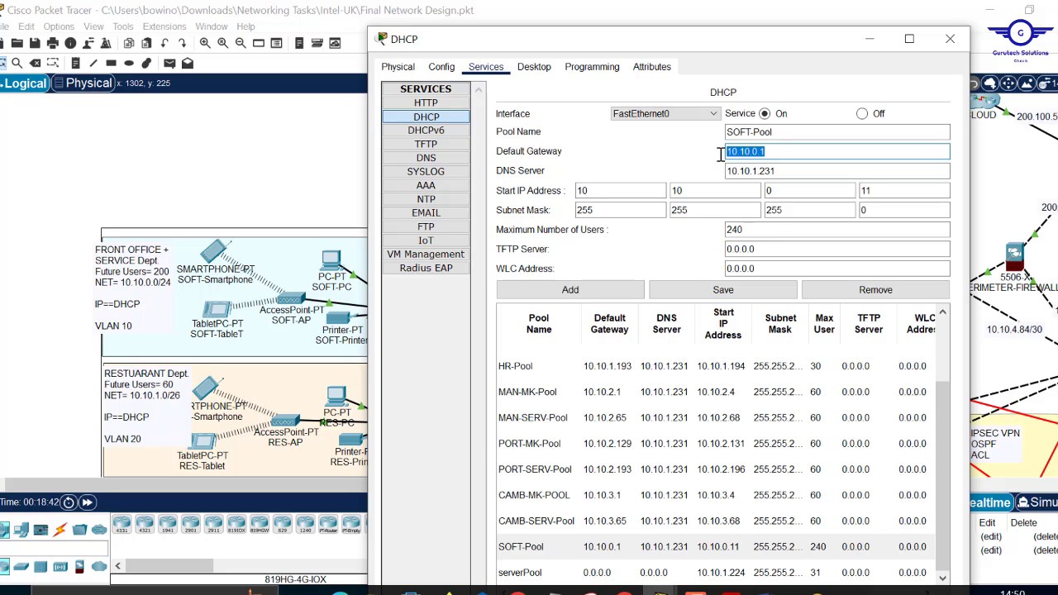
left_click_drag(794, 171, 709, 169)
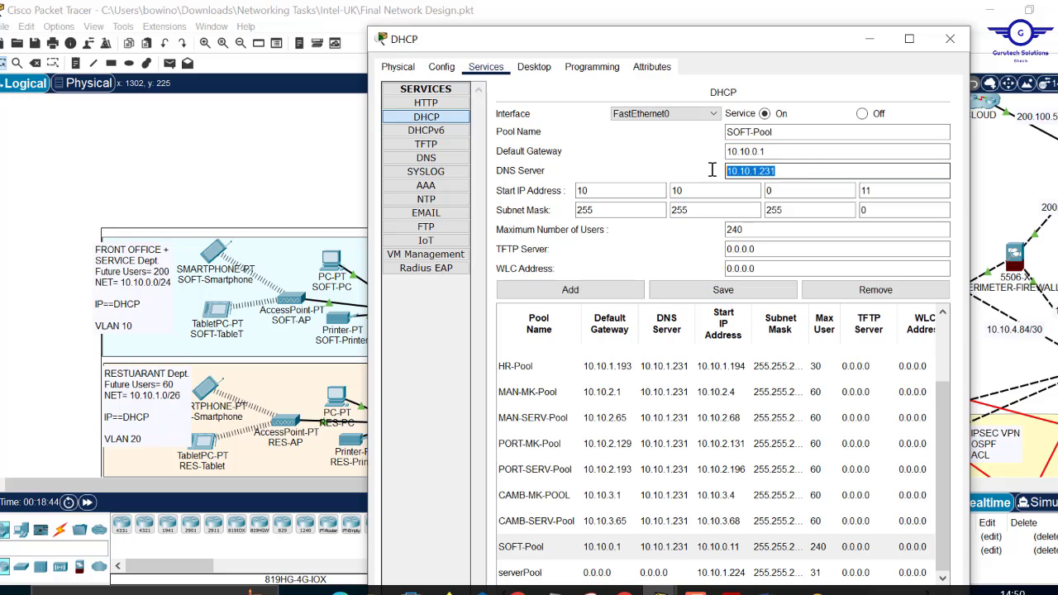
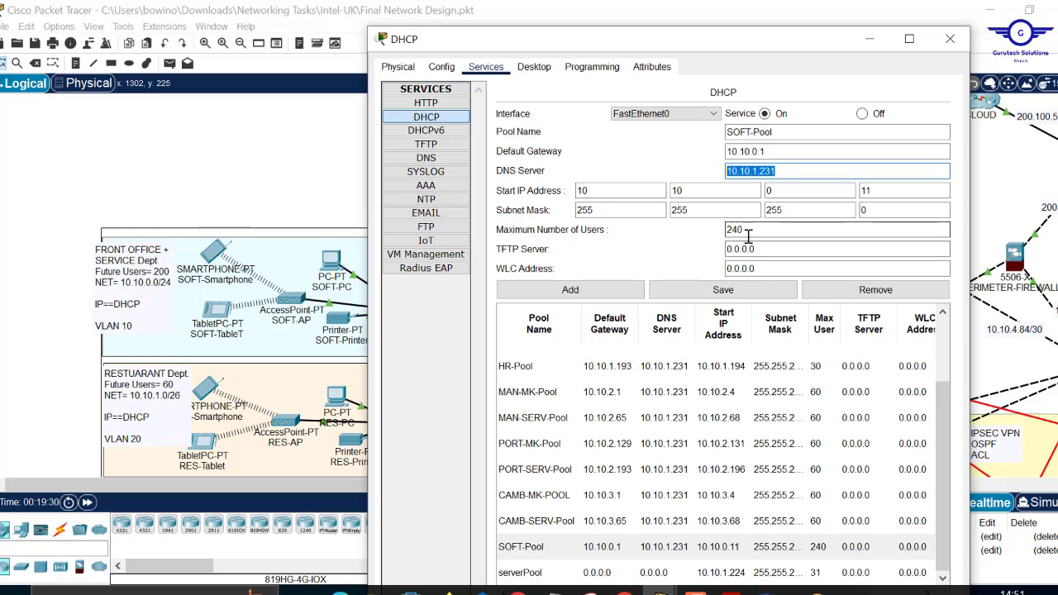
left_click_drag(748, 236, 716, 231)
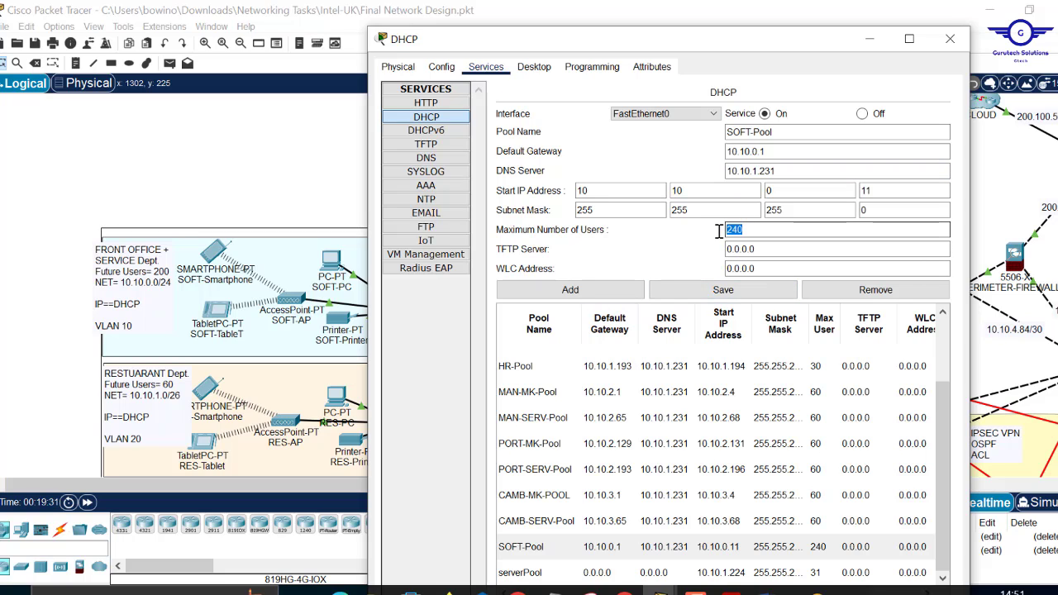
left_click(607, 444)
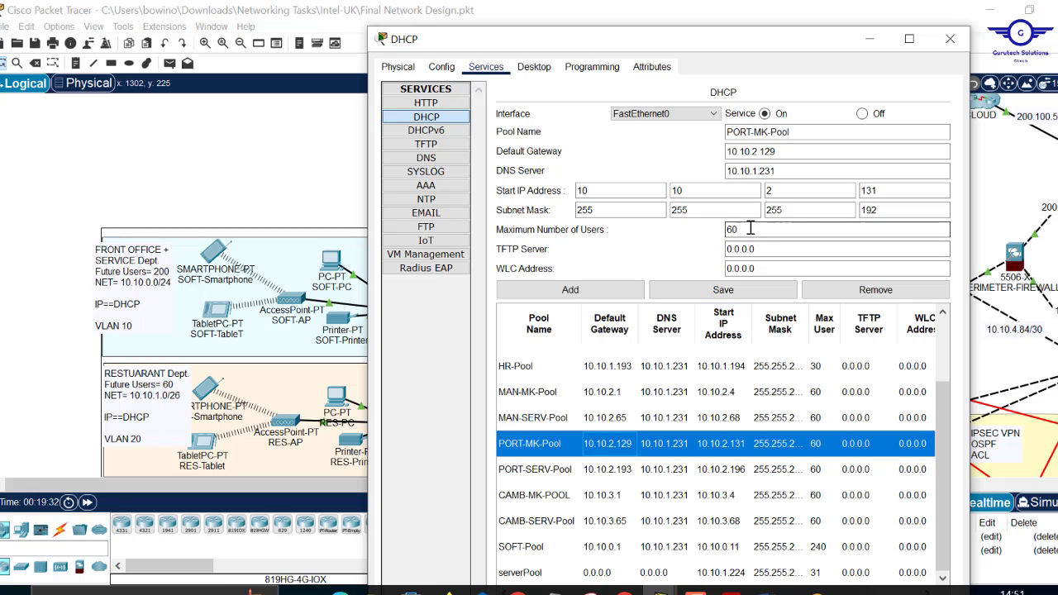
- Examine the subnet mask and maximum number of users of PORT-MK-Pool on the DHCP server
left_click_drag(750, 229, 723, 231)
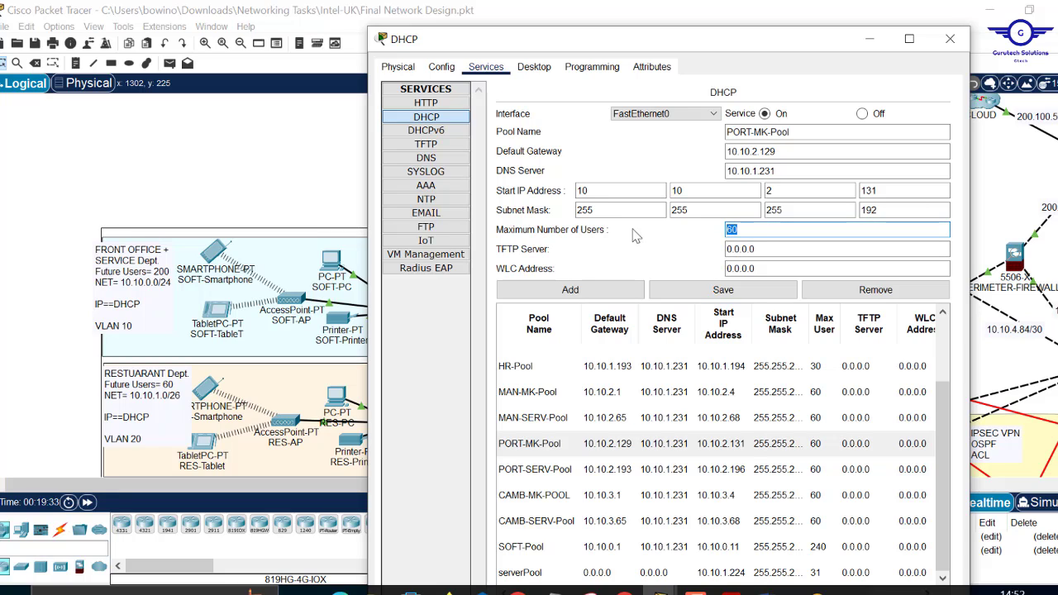
left_click(545, 496)
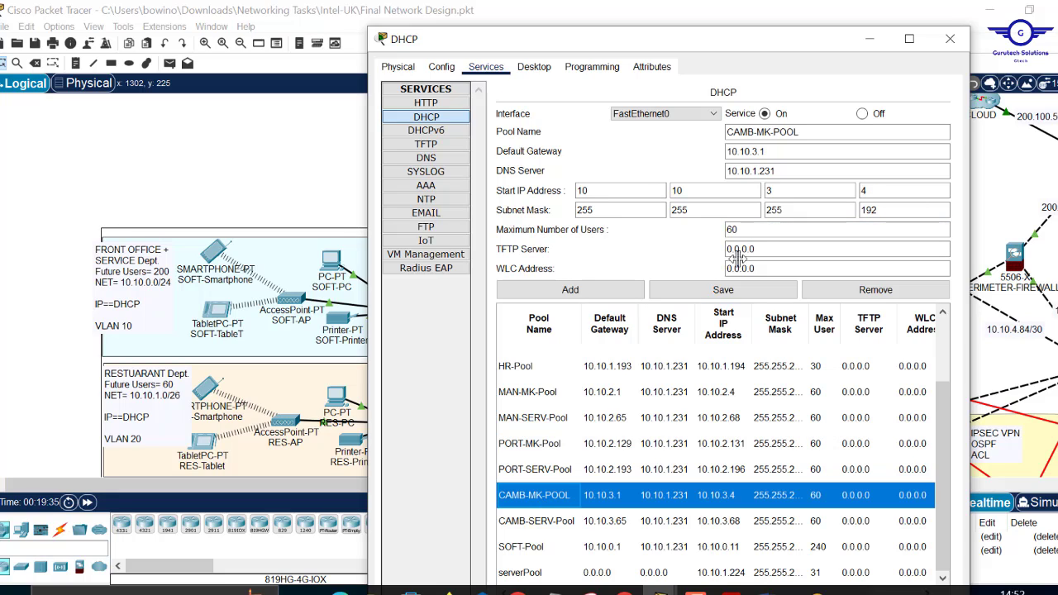
left_click(592, 444)
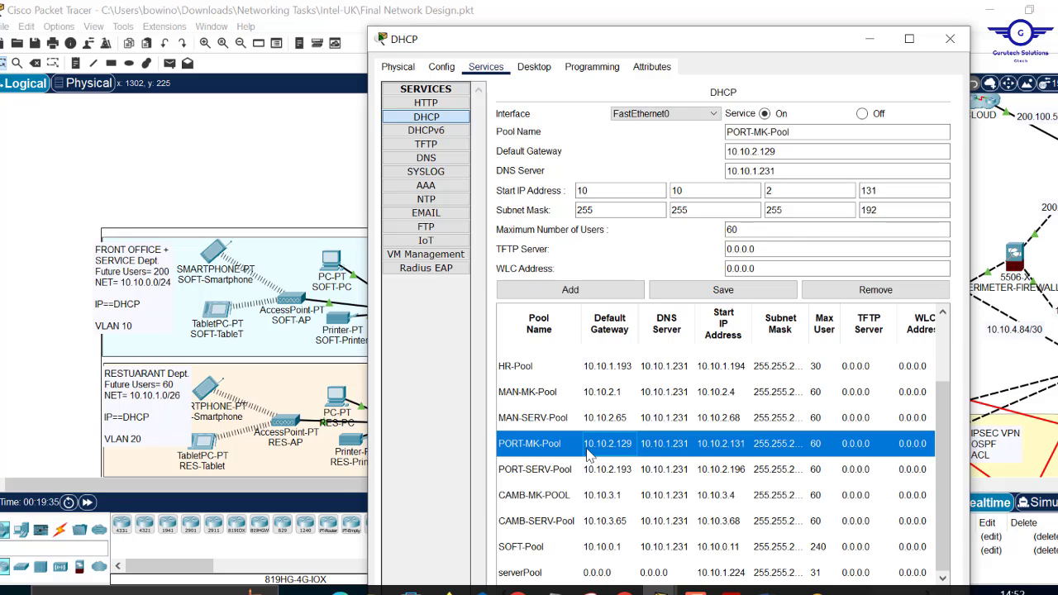
left_click(778, 213)
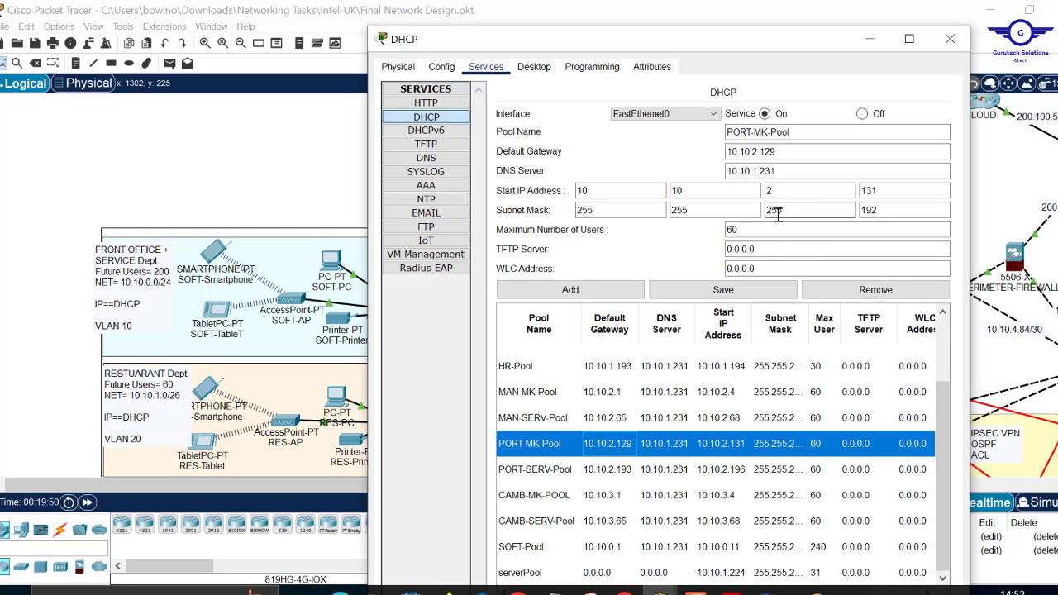
double_click(865, 212)
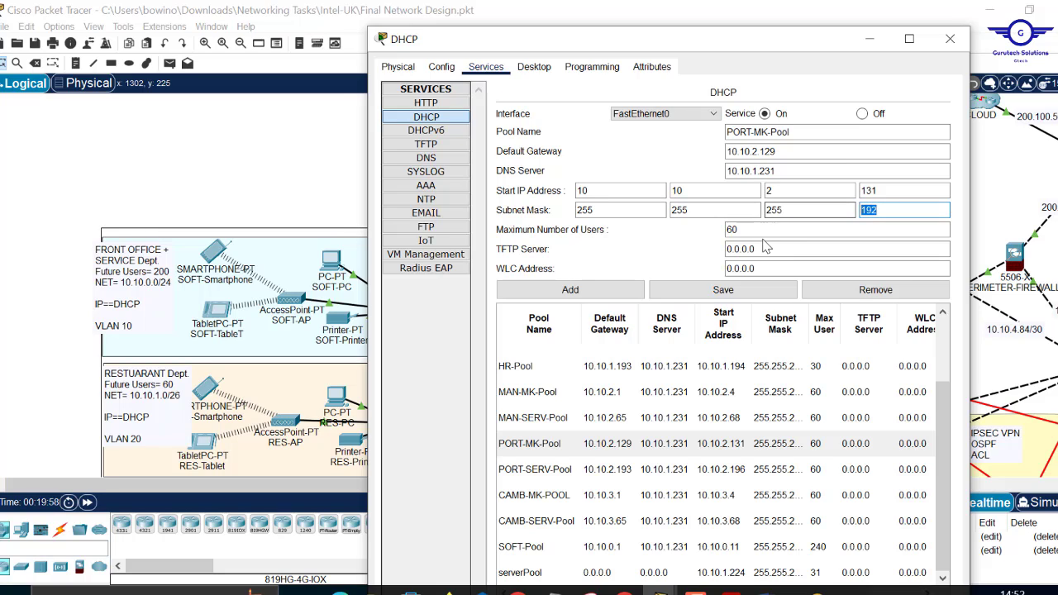
left_click(730, 231)
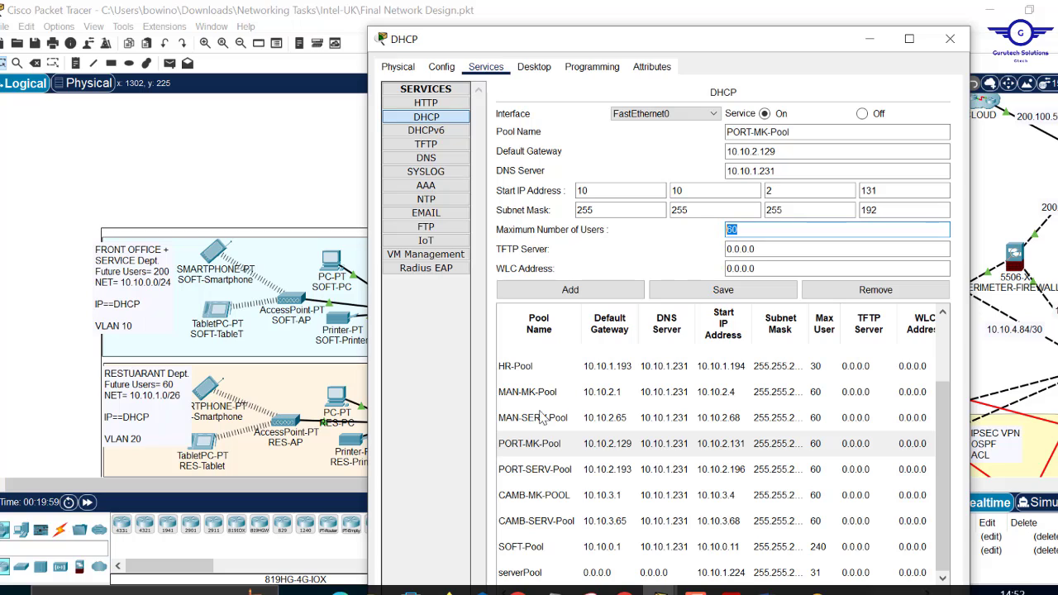
- Review the settings of the remaining DHCP pools, from SALES-Pool, ADMIN-Pool, RES-Pool and HR-Pool through the MAN pools to PORT-MK-Pool
left_click(521, 370)
left_click(538, 416)
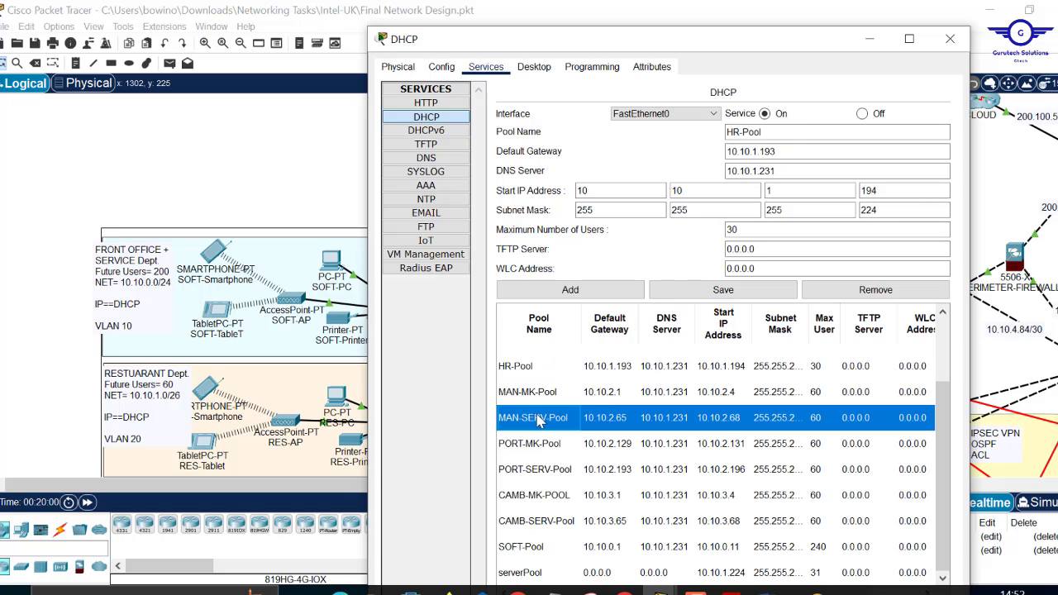
scroll(606, 391, "up", 1)
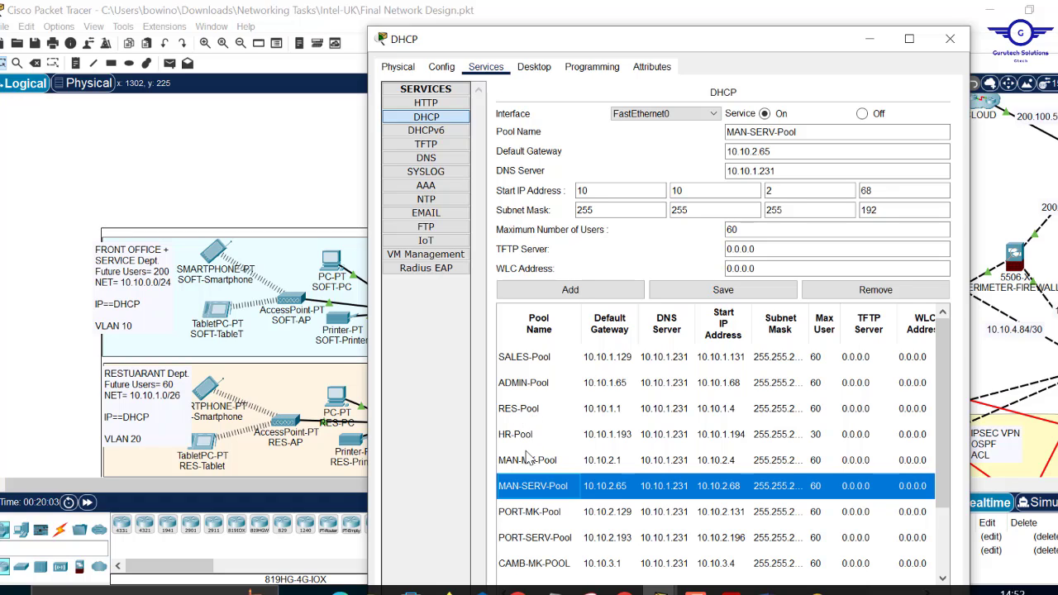
left_click(538, 365)
left_click(550, 388)
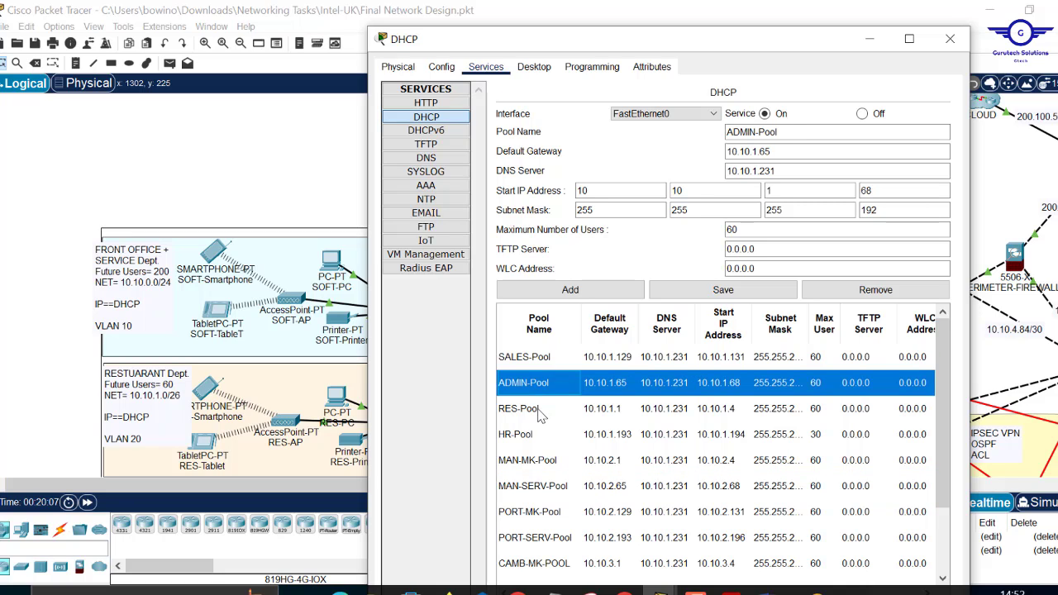
left_click(543, 413)
left_click(534, 439)
left_click(542, 465)
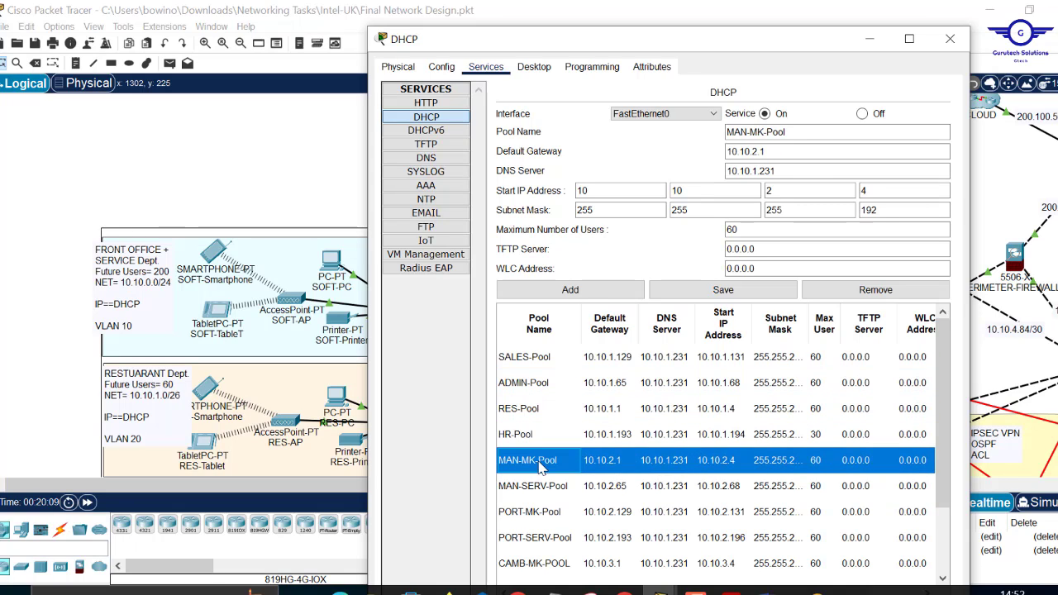
left_click(545, 491)
left_click(548, 511)
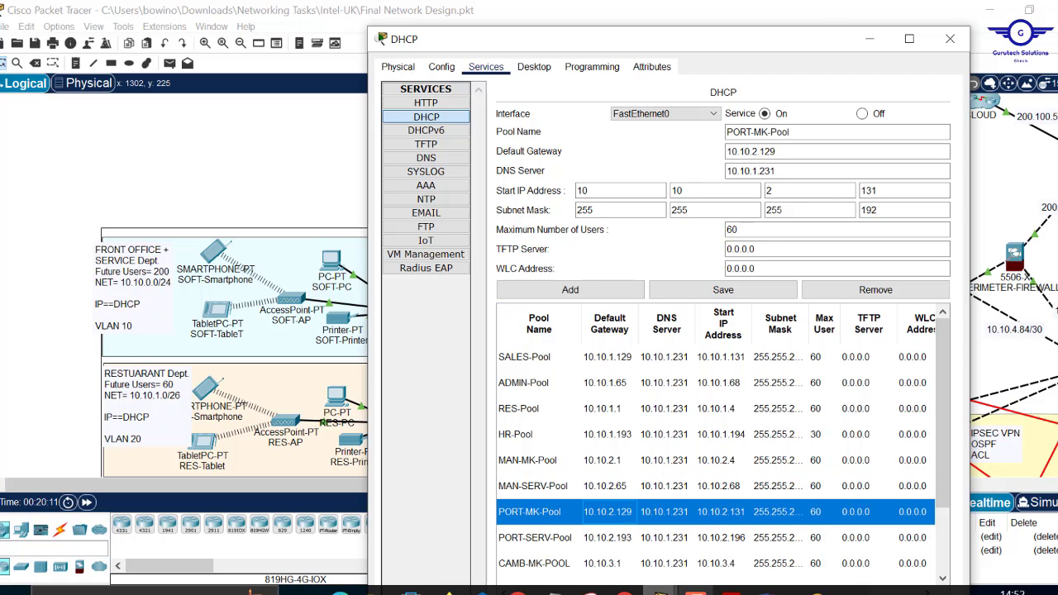
- Switch to Network Design.pdf and read the requirements on router-based DHCP for voice and EtherChannel using LACP
left_click(730, 589)
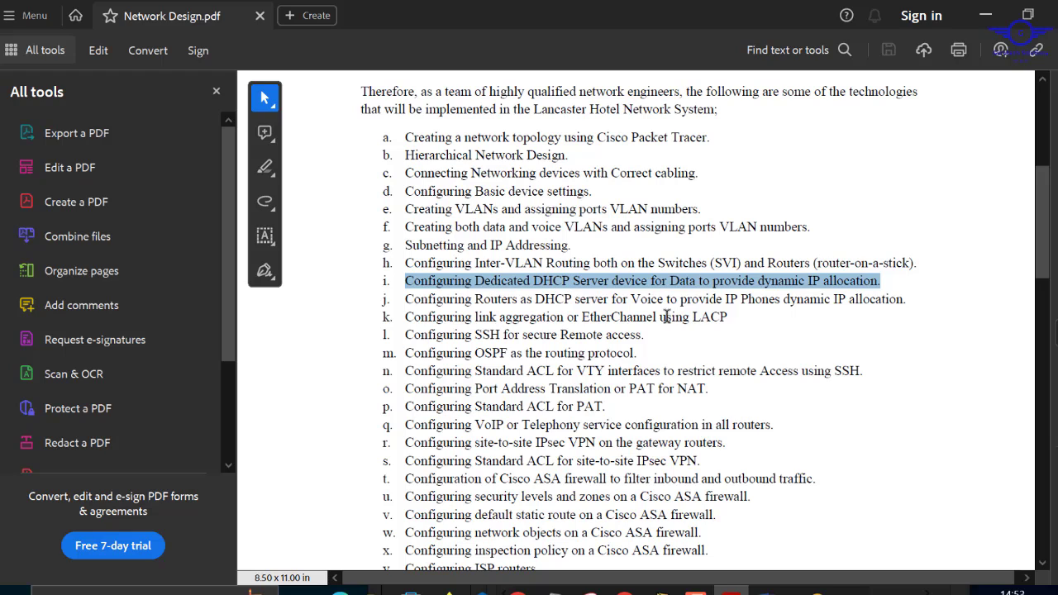
left_click_drag(631, 298, 670, 300)
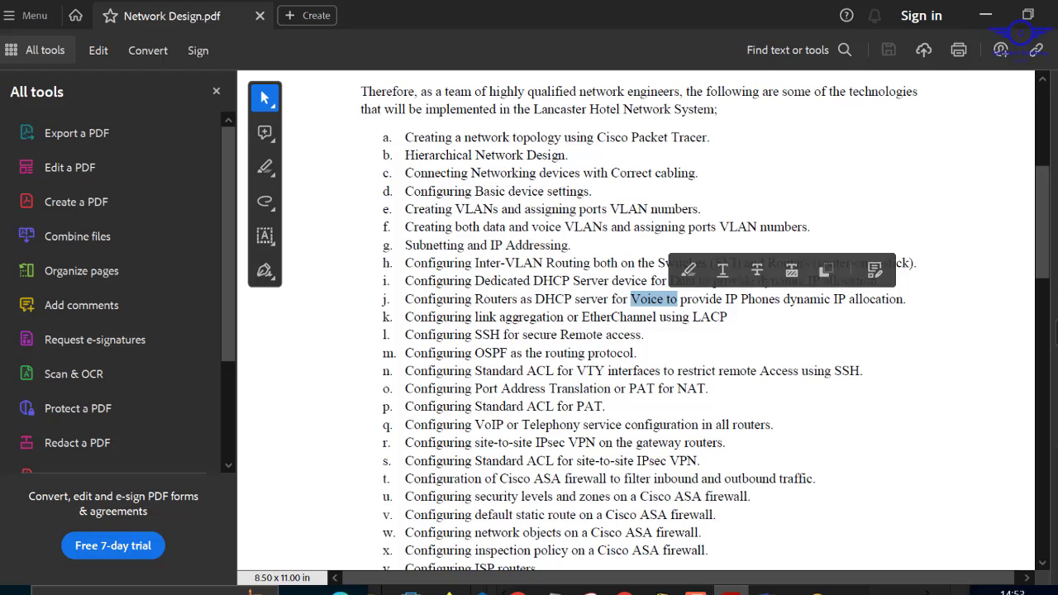
left_click_drag(1045, 239, 1042, 256)
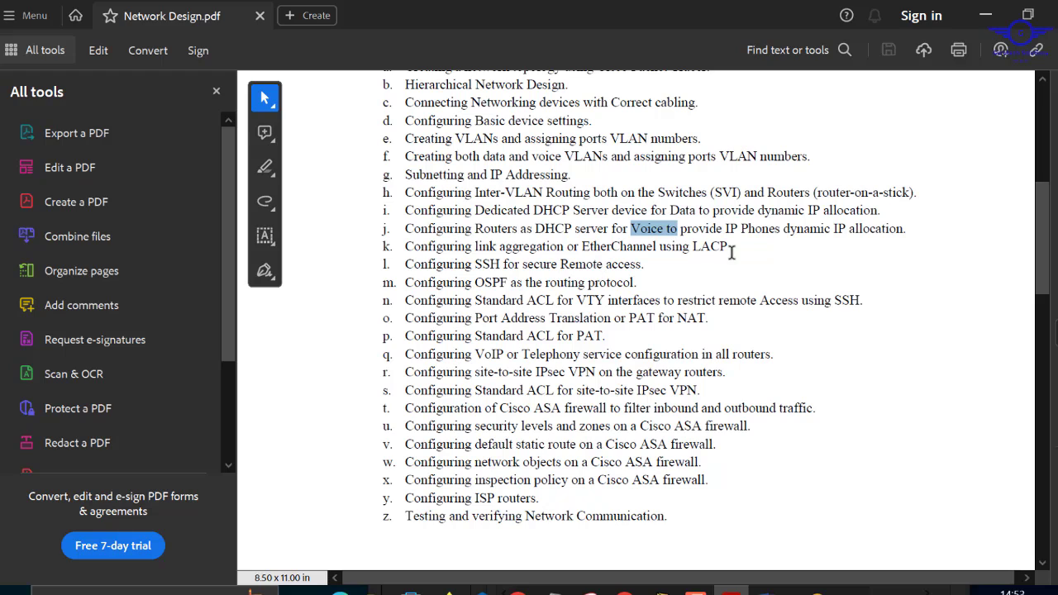
left_click_drag(733, 245, 693, 247)
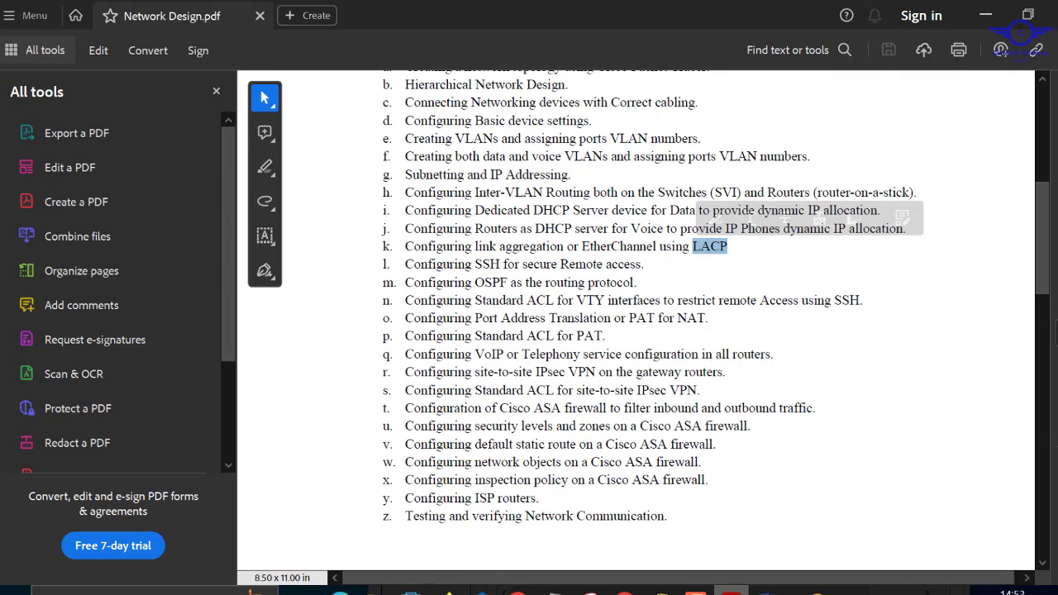
- Switch back to Cisco Packet Tracer and open the command line of MAN-MLSW2 in the Manchester branch
mouse_move(661, 589)
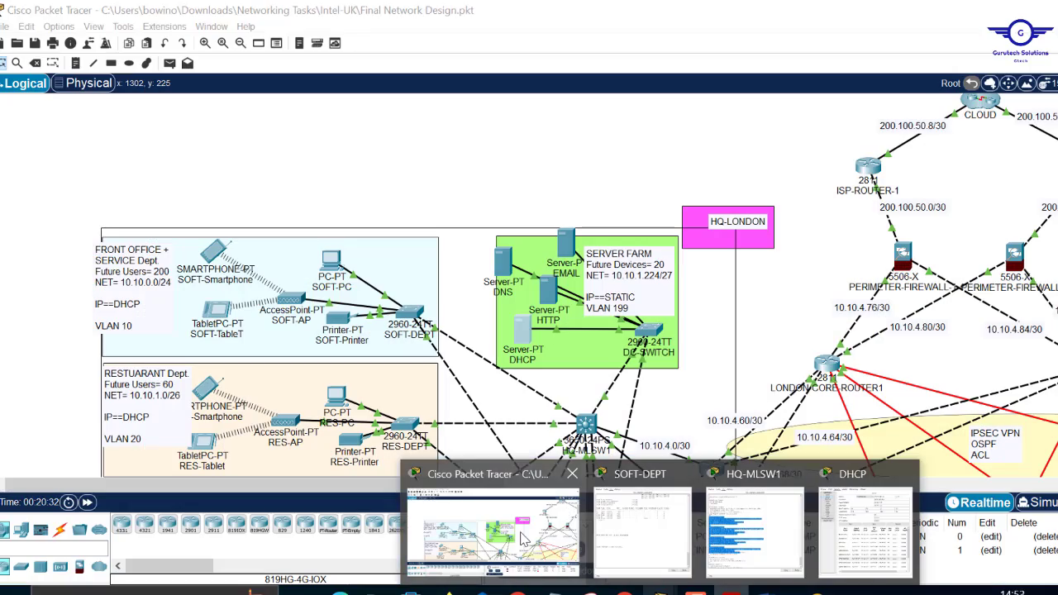
left_click(520, 536)
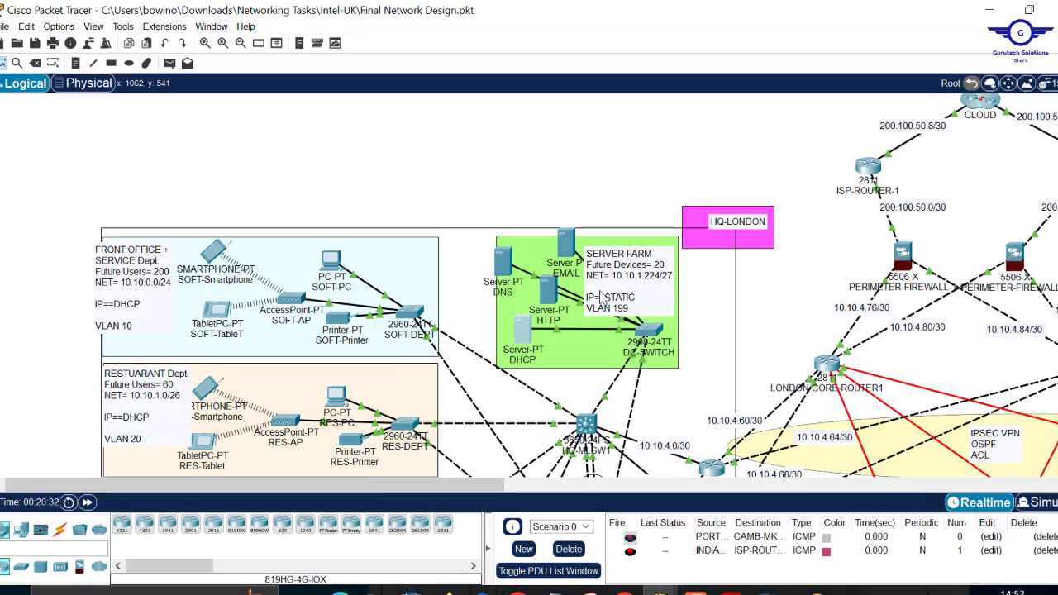
scroll(602, 298, "down", 5)
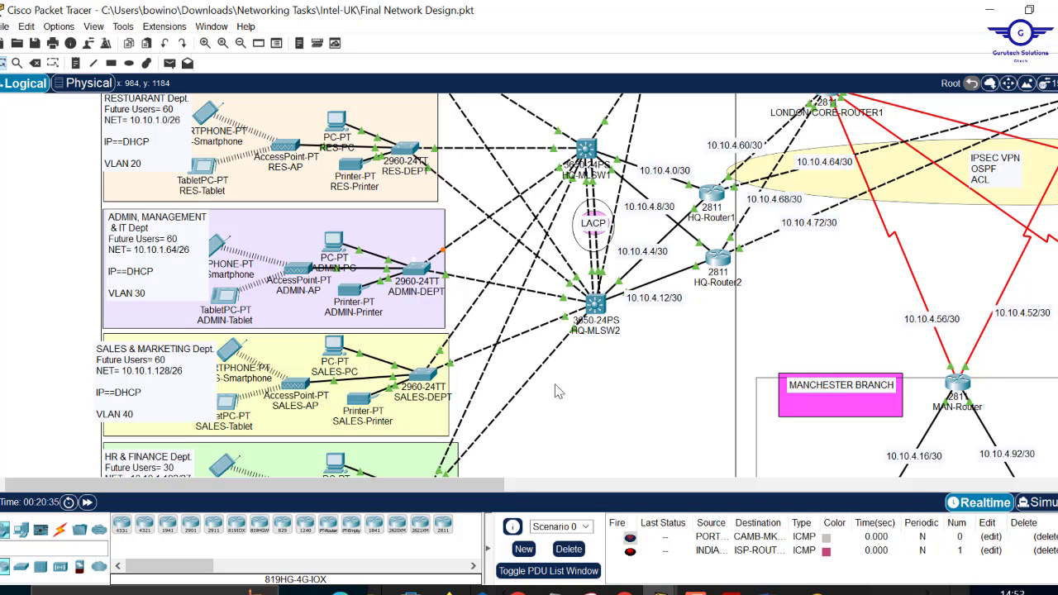
left_click_drag(486, 487, 647, 486)
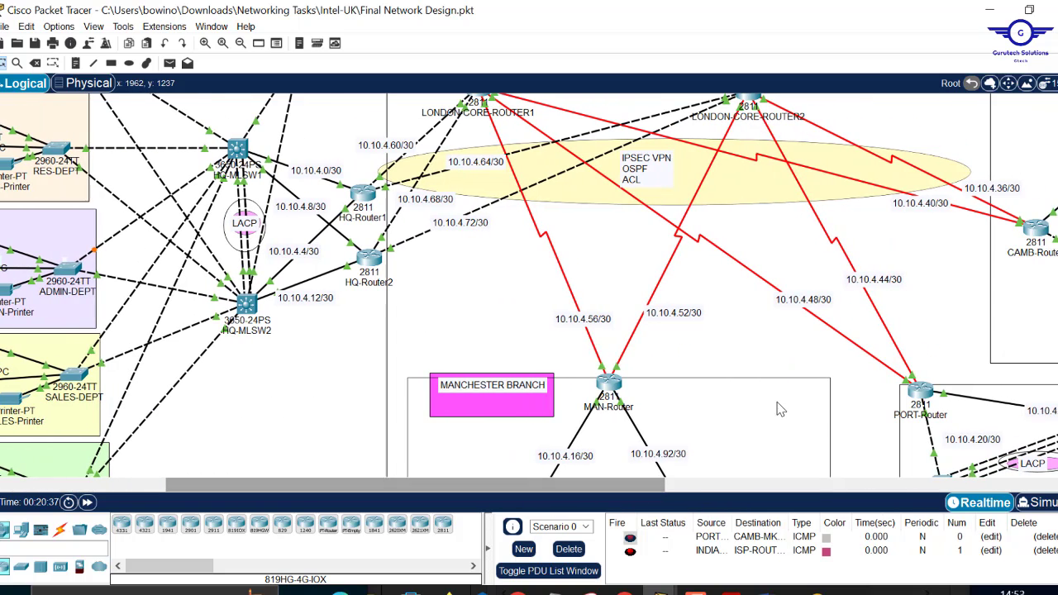
scroll(780, 409, "down", 5)
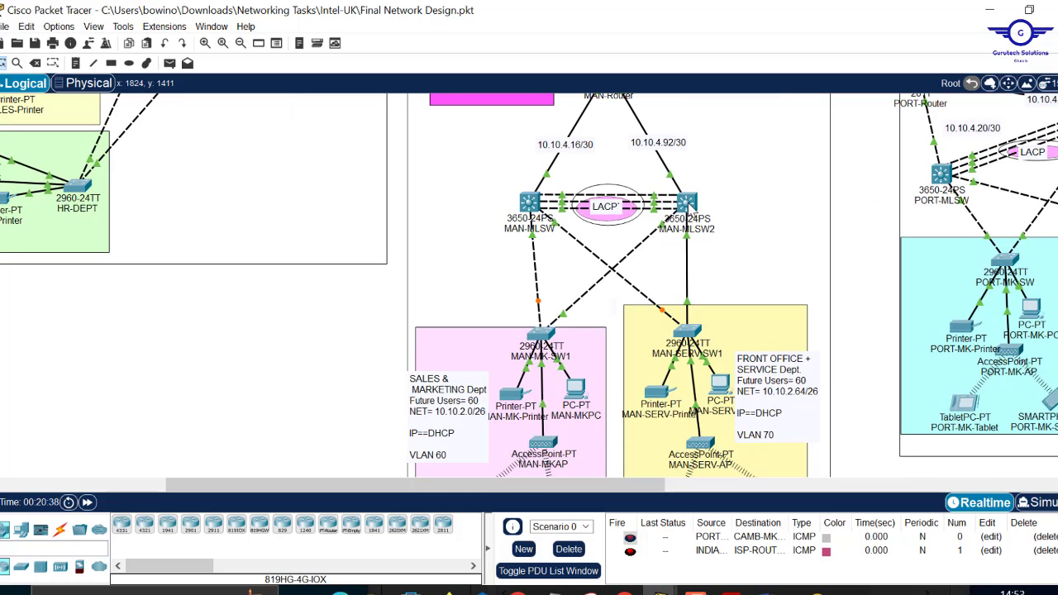
left_click(691, 203)
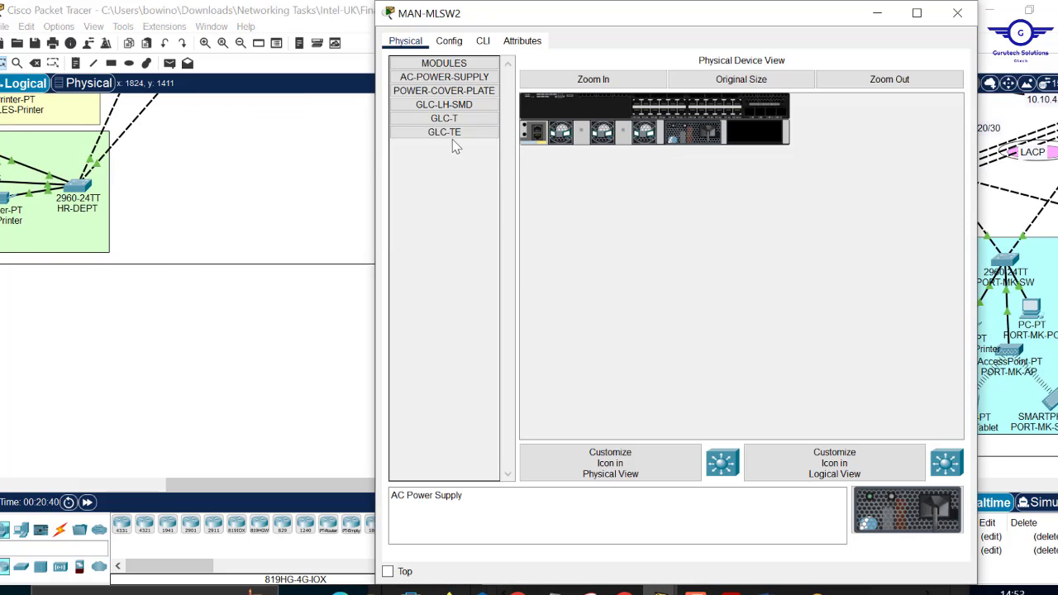
left_click(484, 46)
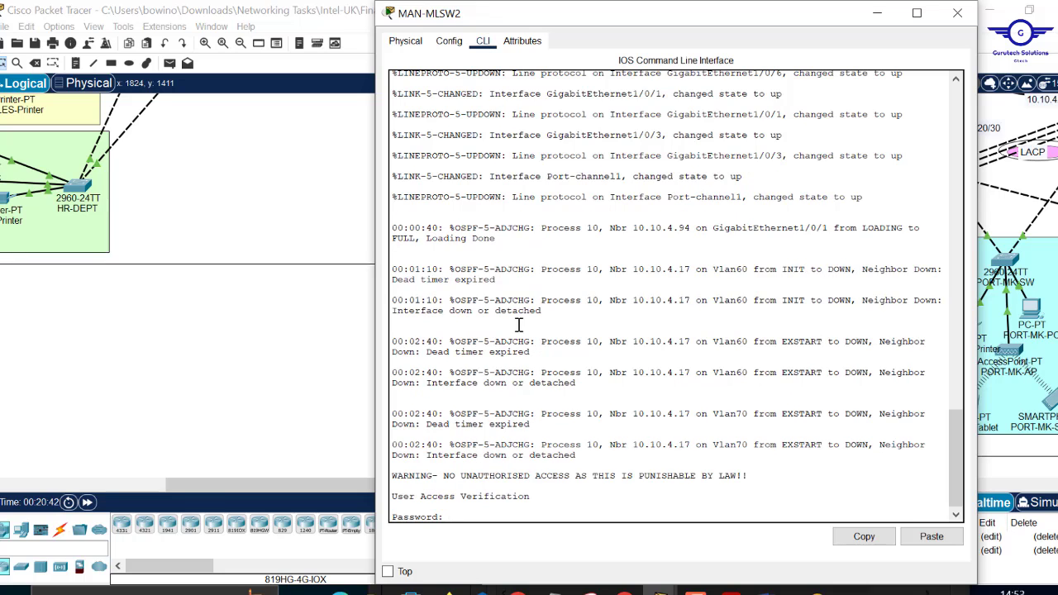
- Log in to MAN-MLSW2 with the console password and enter privileged mode with the enable password
key("Return")
key("Return")
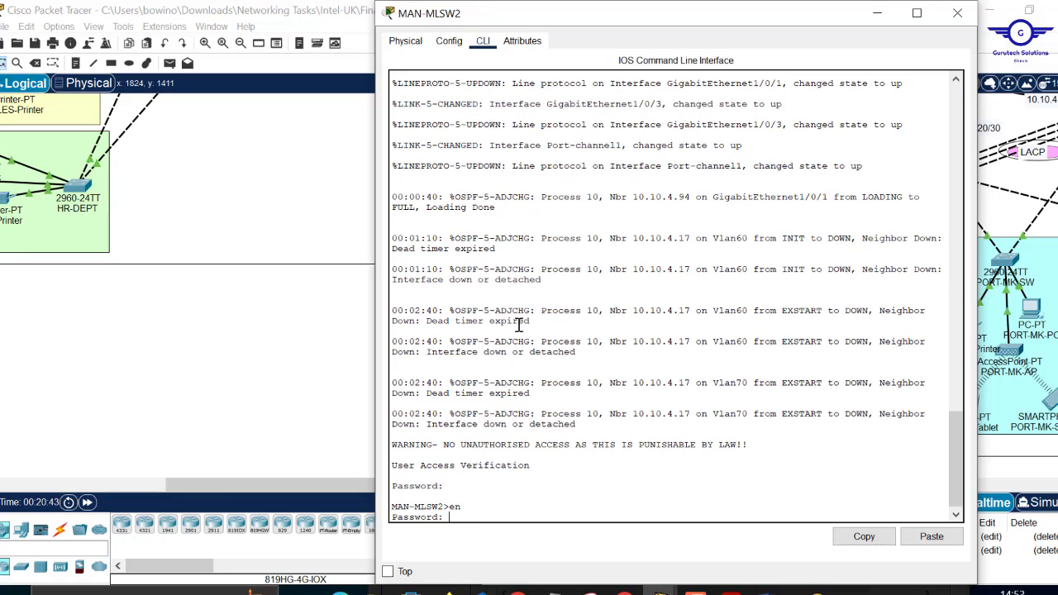
key("Return")
key("Return")
key("Return")
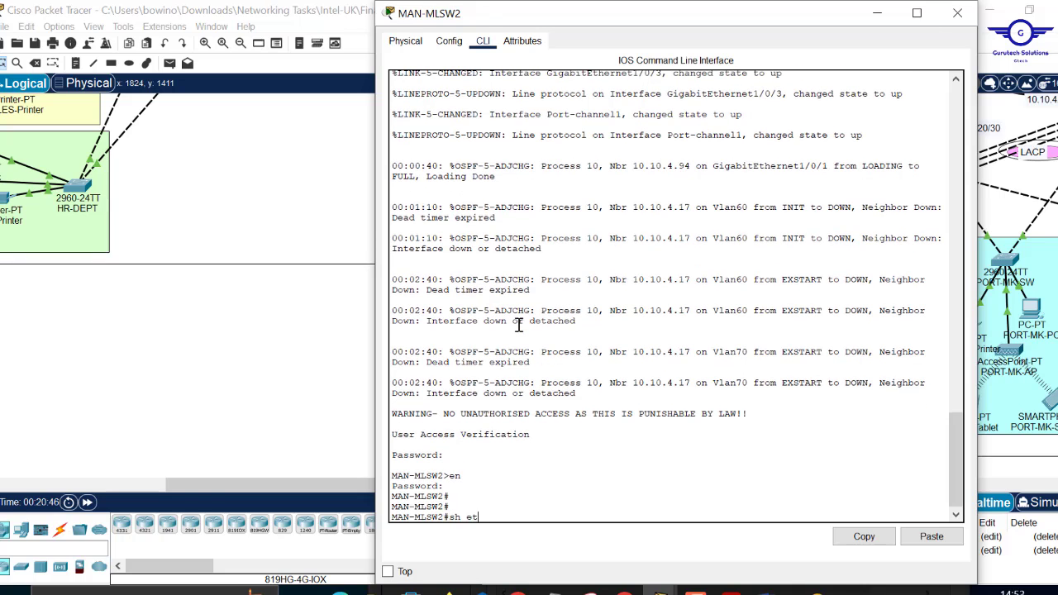
- Run sh etherchannel on MAN-MLSW2 and examine the group number, number of ports and protocol
type("sh etherch")
key("Tab")
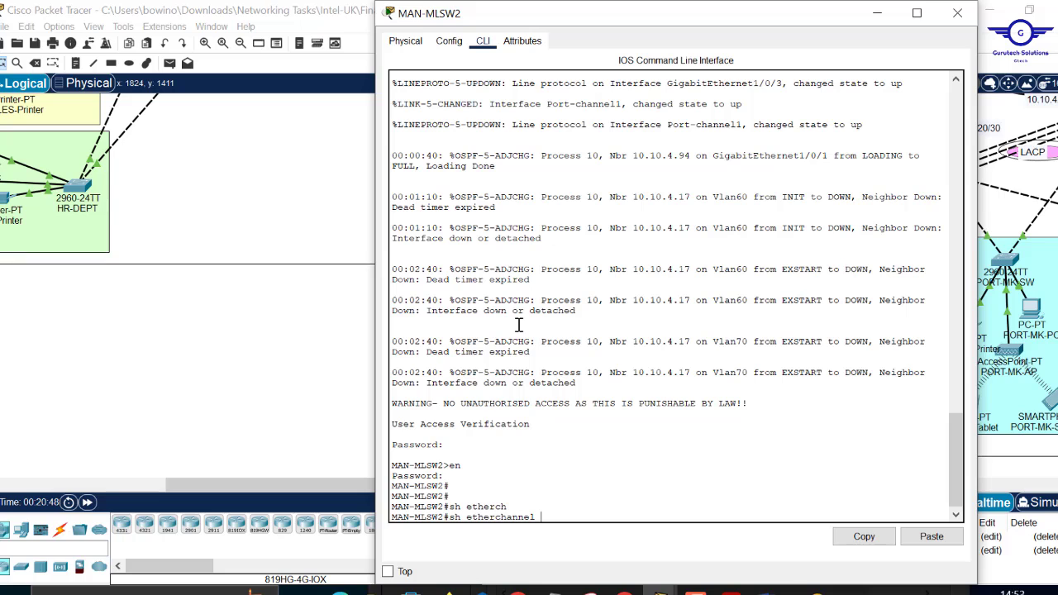
key("Return")
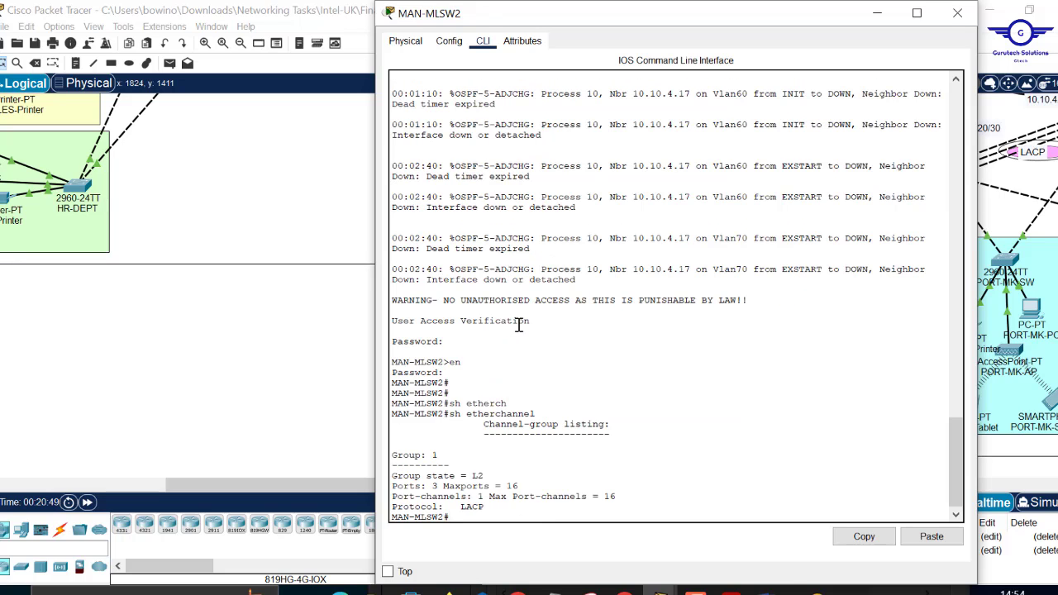
key("Return")
key("Return")
key("Return")
key("Return")
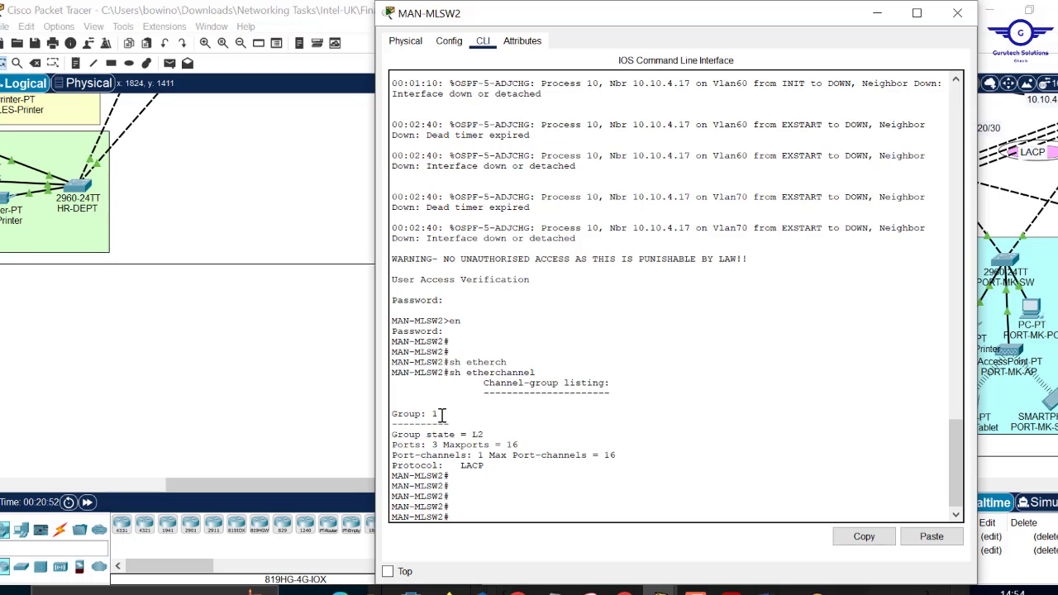
left_click_drag(437, 414, 416, 413)
left_click_drag(442, 447, 431, 447)
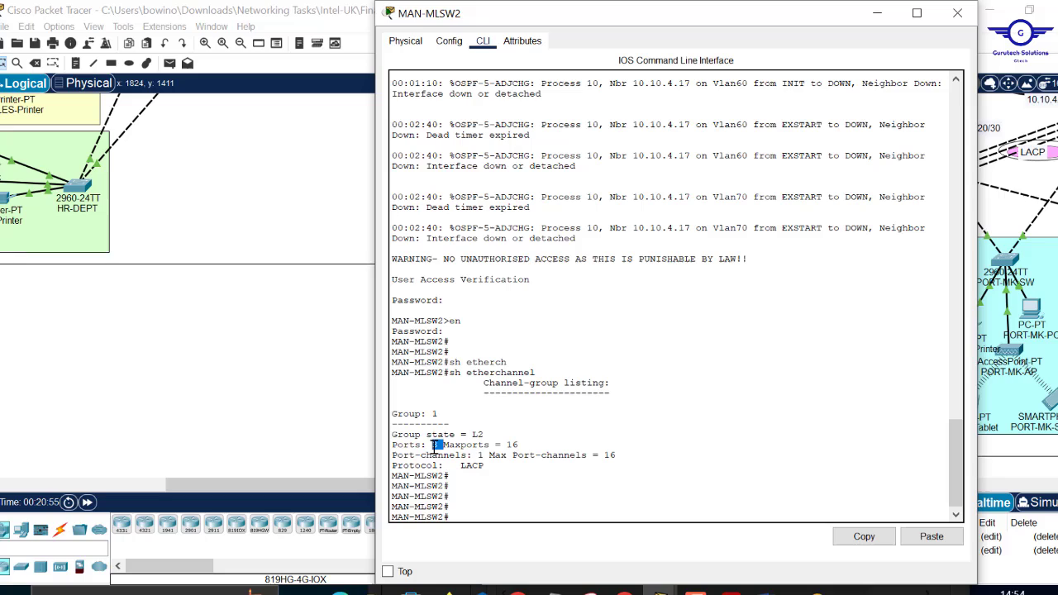
left_click(484, 465)
left_click_drag(484, 466, 463, 466)
left_click(486, 497)
- Run sh etherchannel summary on MAN-MLSW2 and examine the row listing the group's port-channel, protocol and member ports
key("Up")
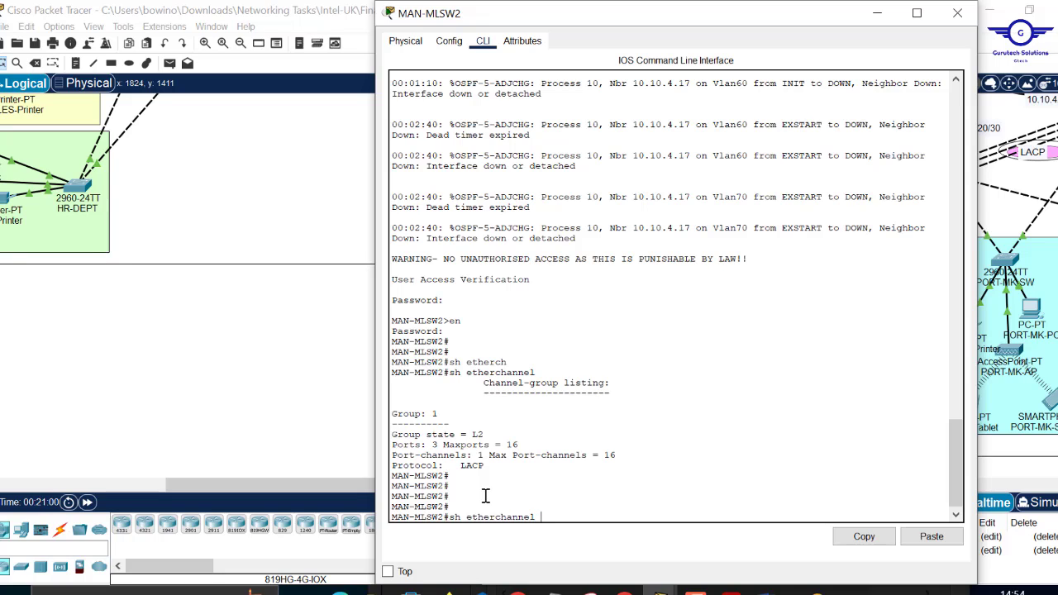
key("BackSpace")
type("de")
key("Tab")
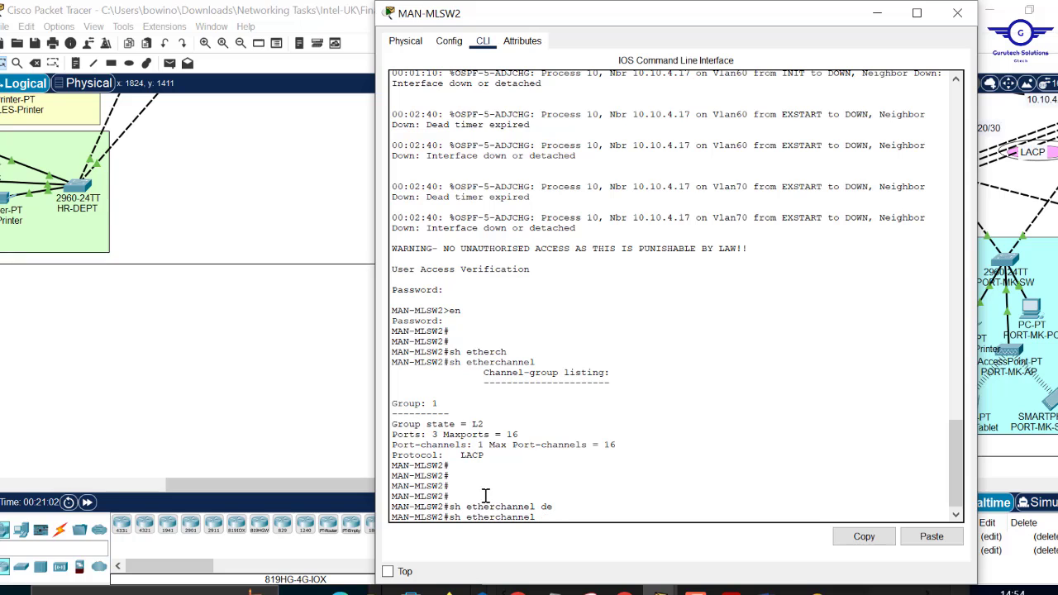
key("Tab")
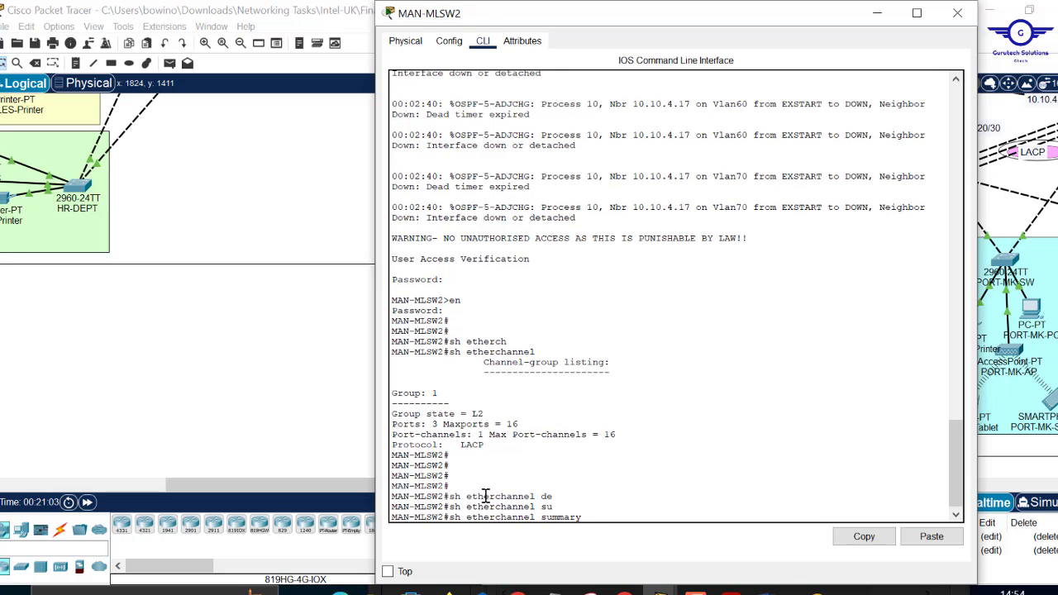
key("Return")
key("Return")
key("Return")
key("Return")
key("Return")
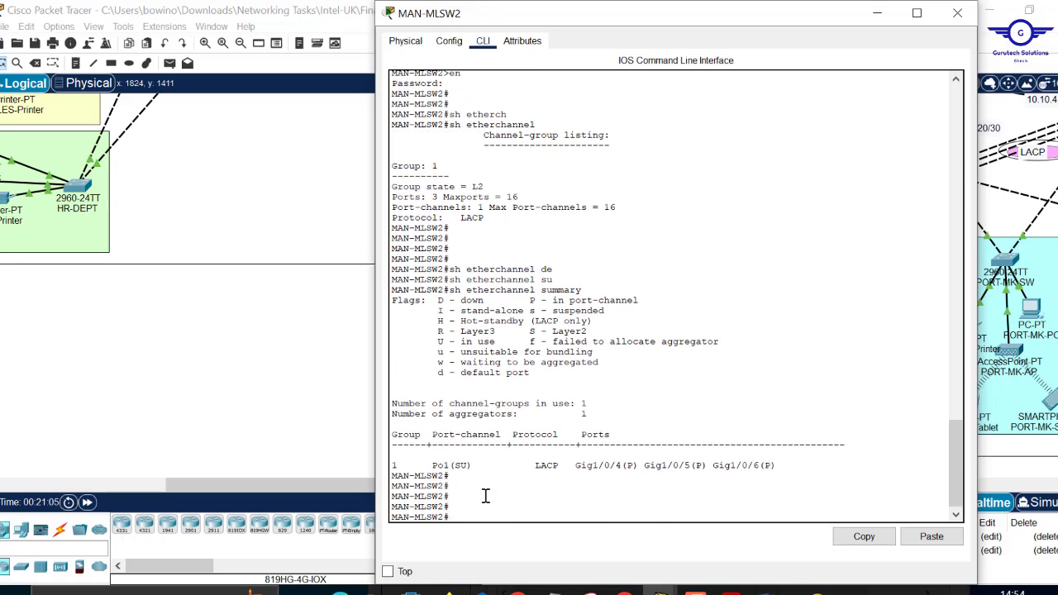
key("Return")
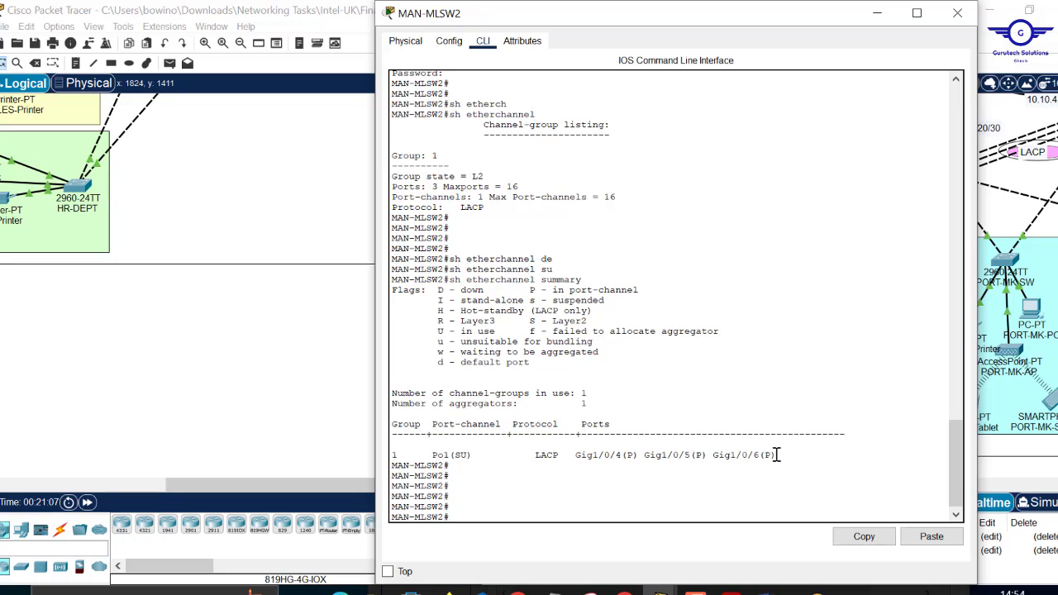
left_click_drag(782, 455, 398, 455)
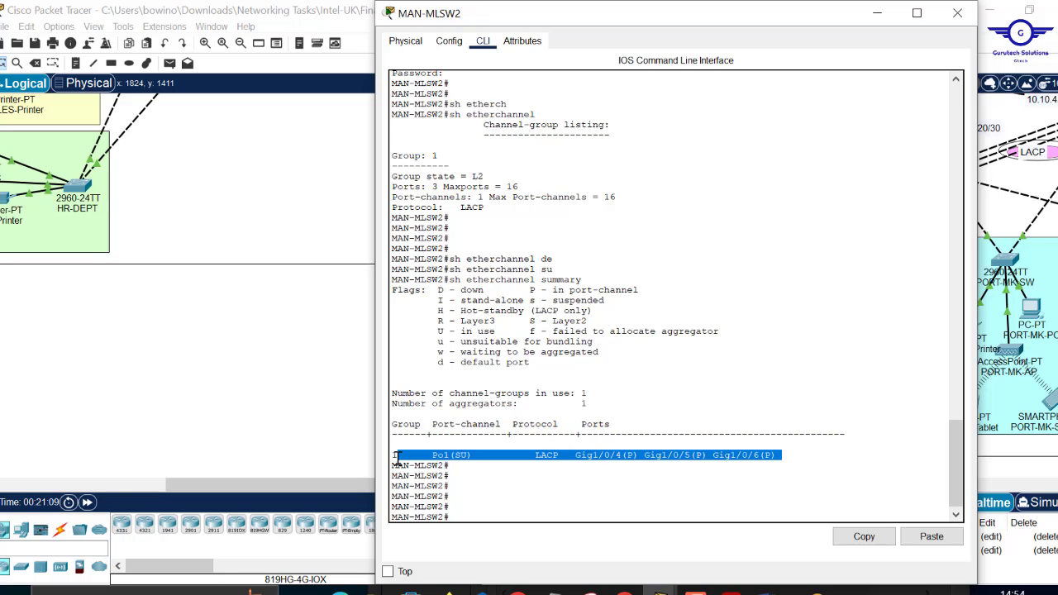
left_click(300, 357)
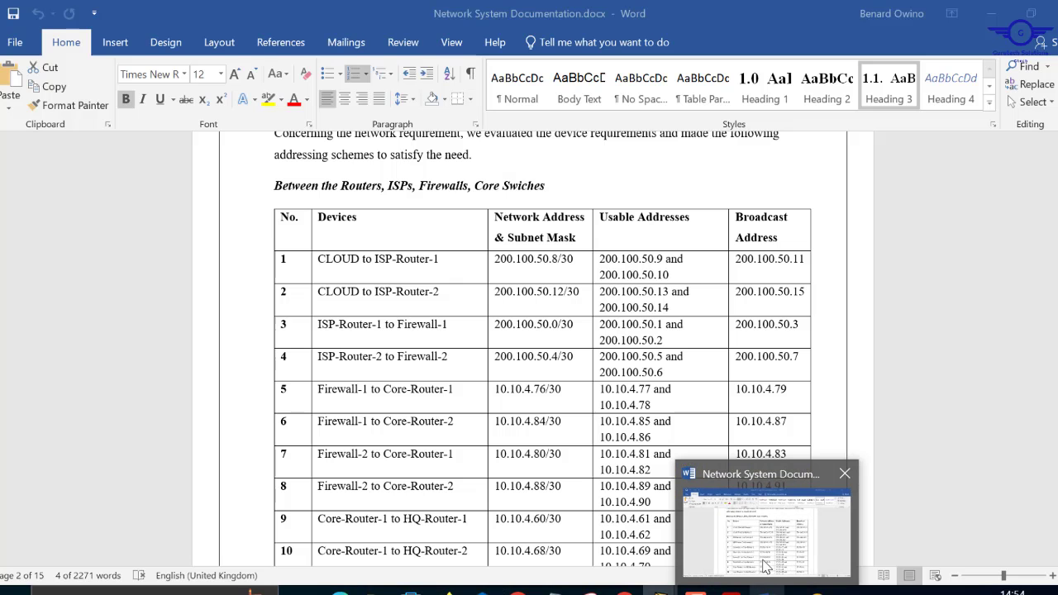
- Switch to Network Design.pdf and examine requirement l on configuring SSH for secure remote access
left_click(732, 592)
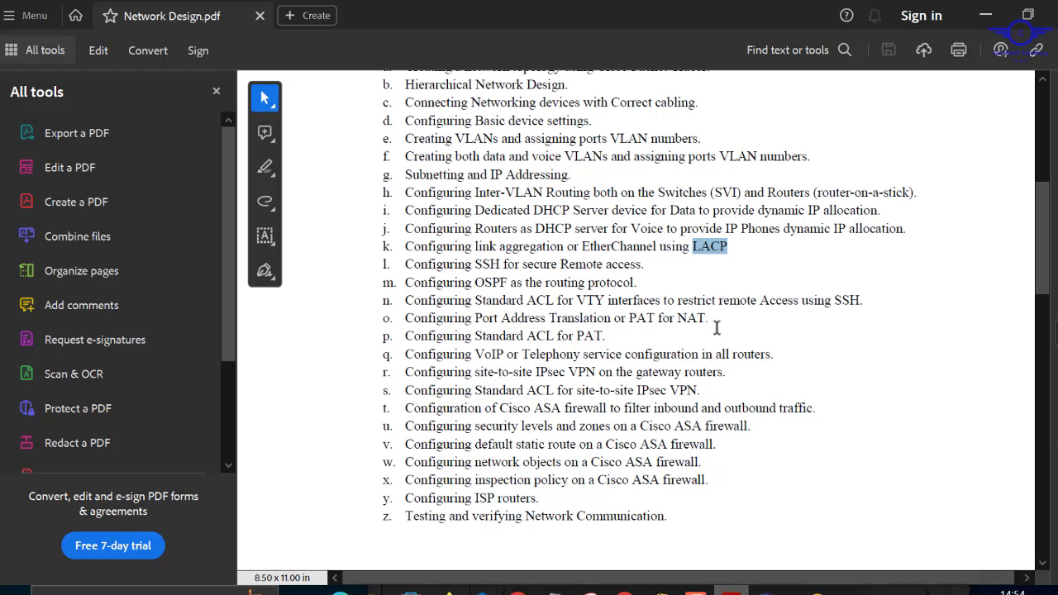
left_click(731, 591)
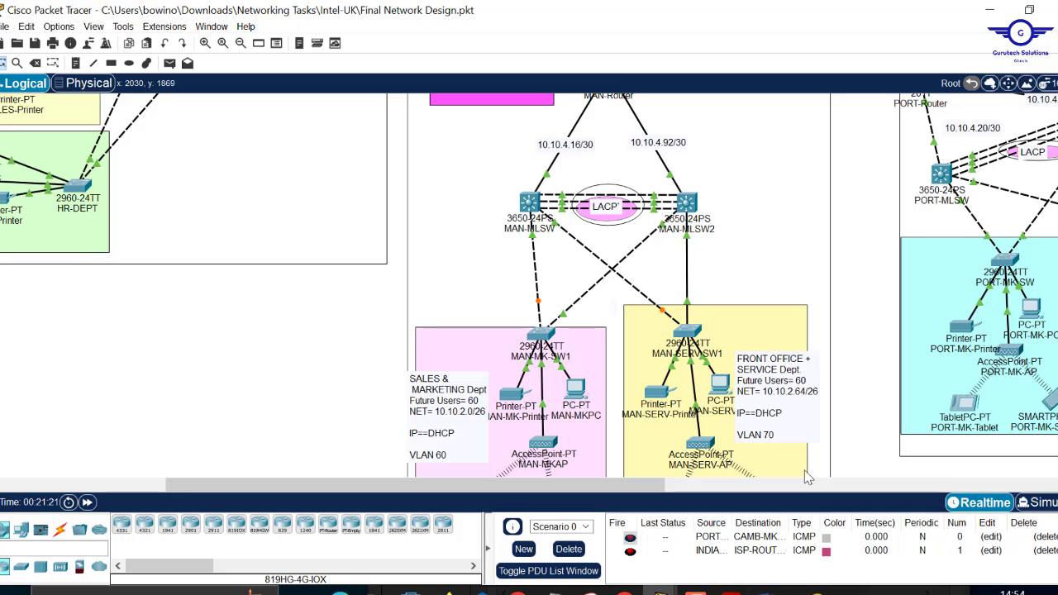
left_click(730, 588)
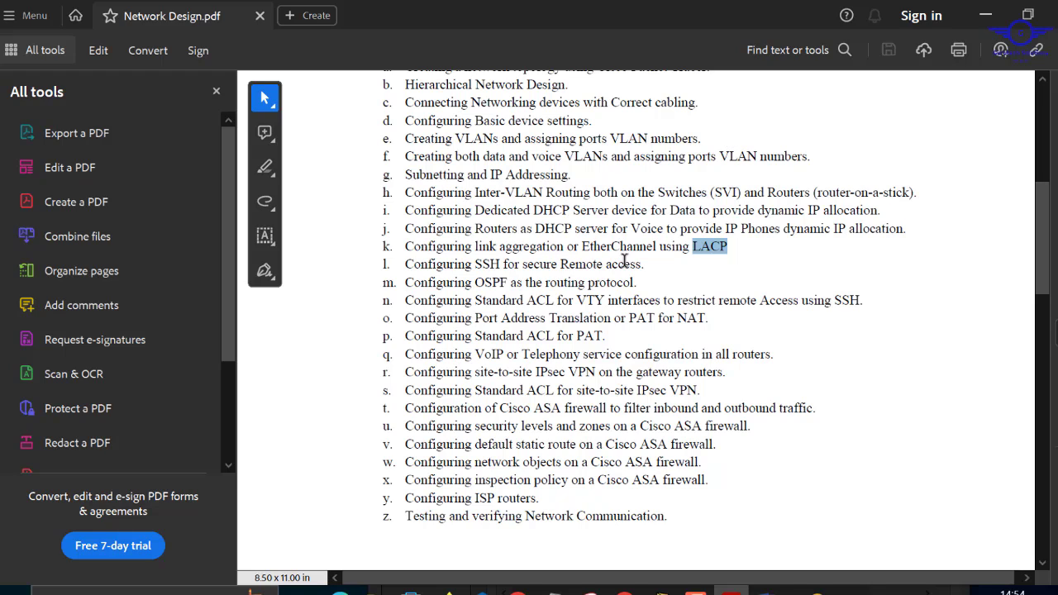
left_click_drag(644, 263, 482, 269)
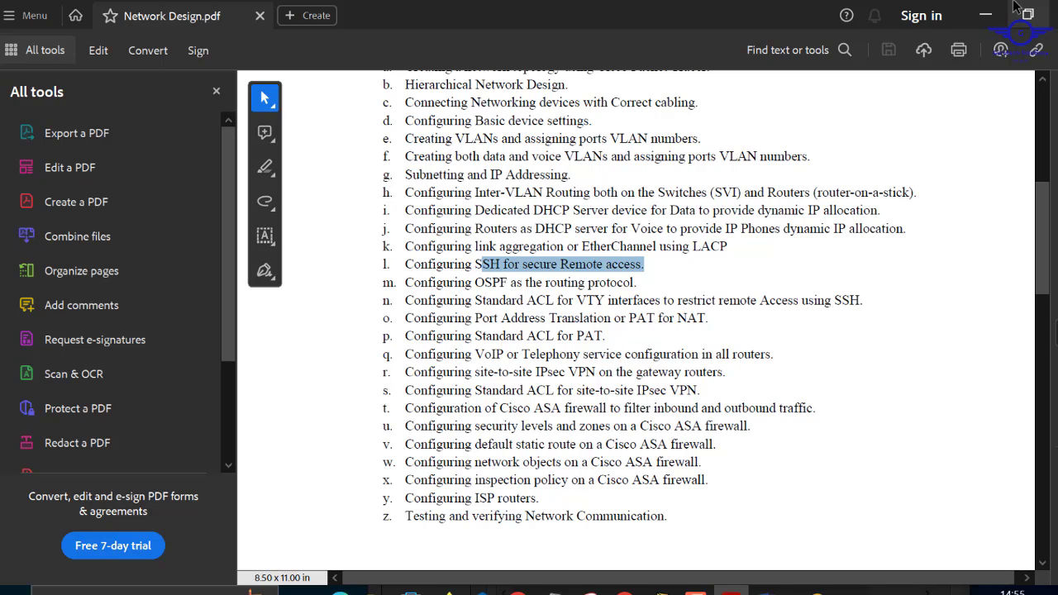
- Switch back to Cisco Packet Tracer and reopen the command line of MAN-MLSW2 in the Manchester branch
left_click(986, 15)
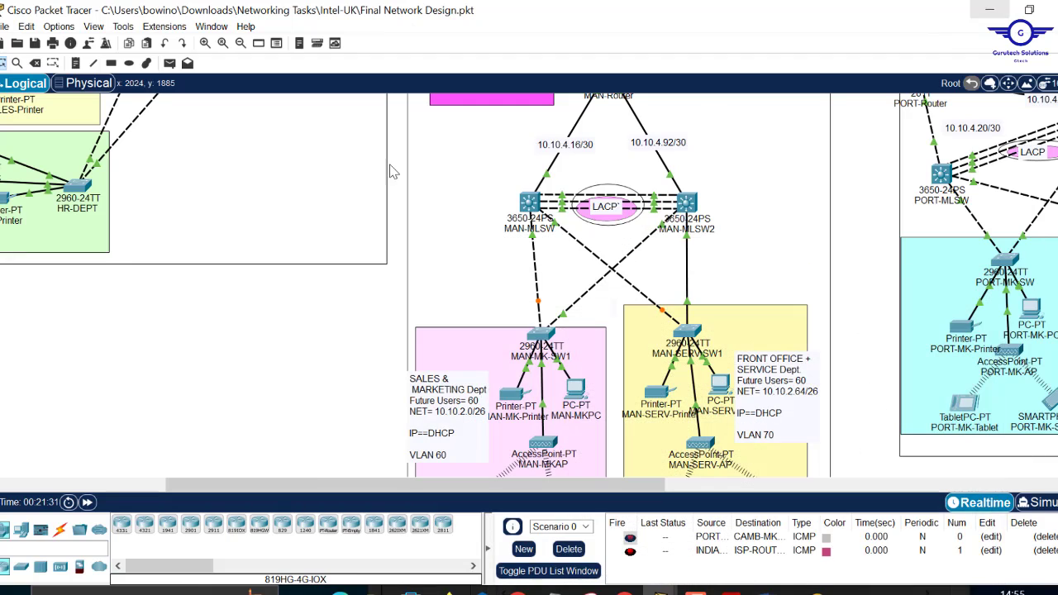
left_click(529, 203)
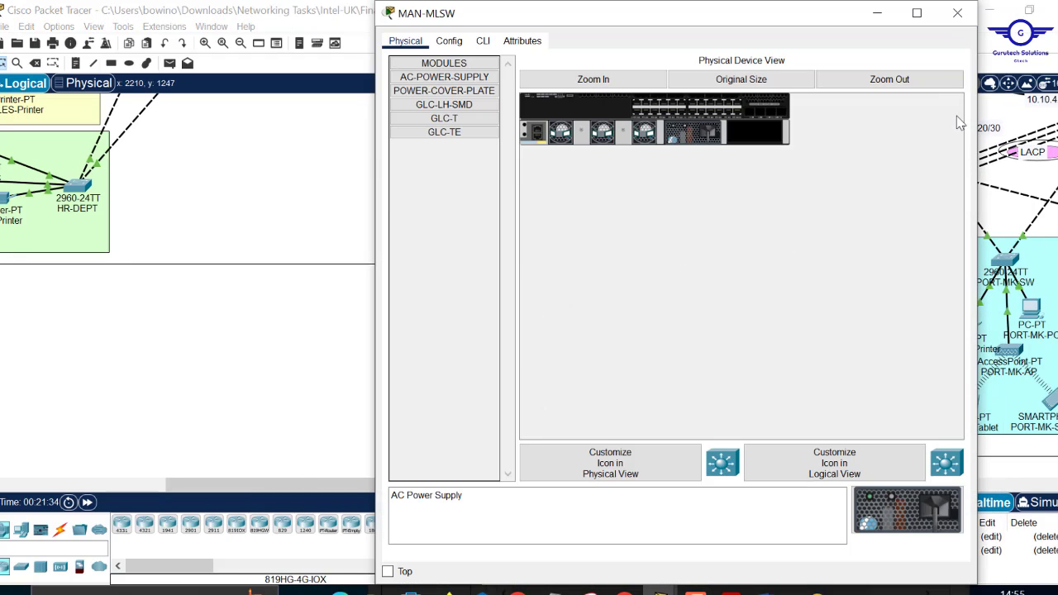
left_click(958, 14)
left_click(688, 203)
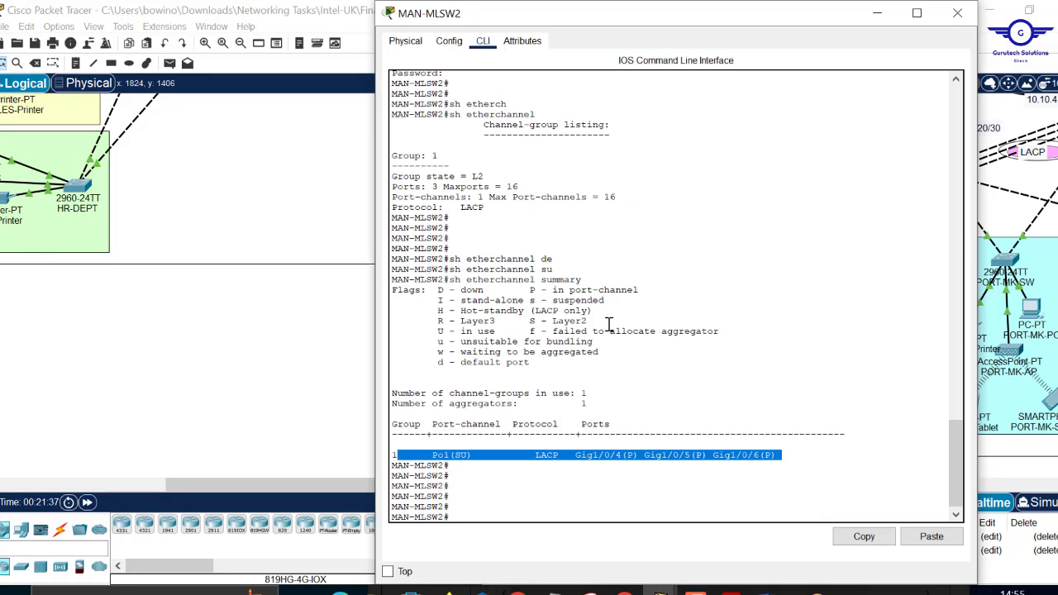
- Run sh start on MAN-MLSW2 and examine the SSH version line in the startup configuration
type("sh s")
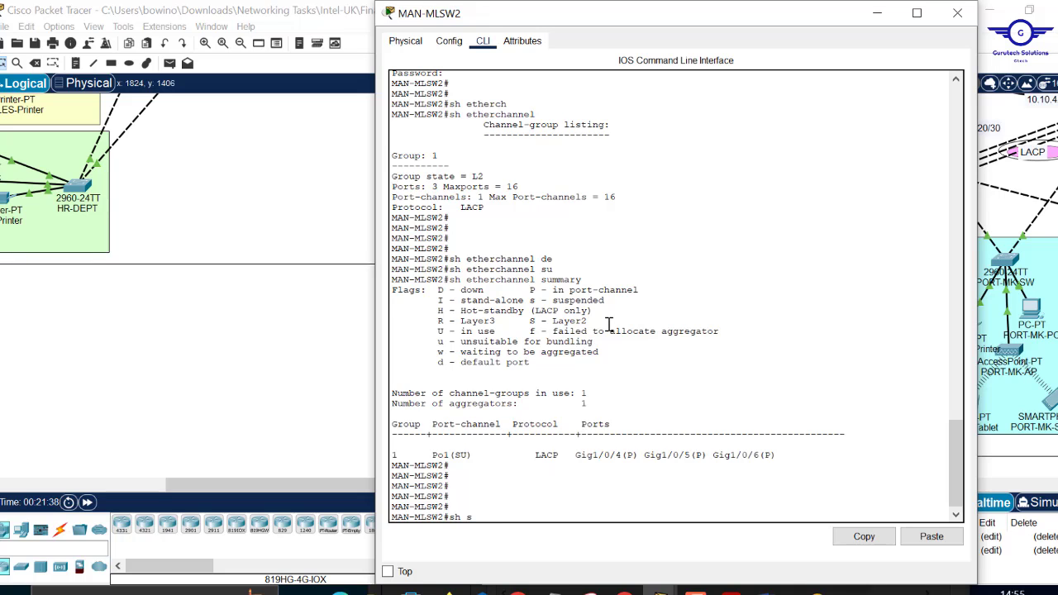
type("tart")
key("Return")
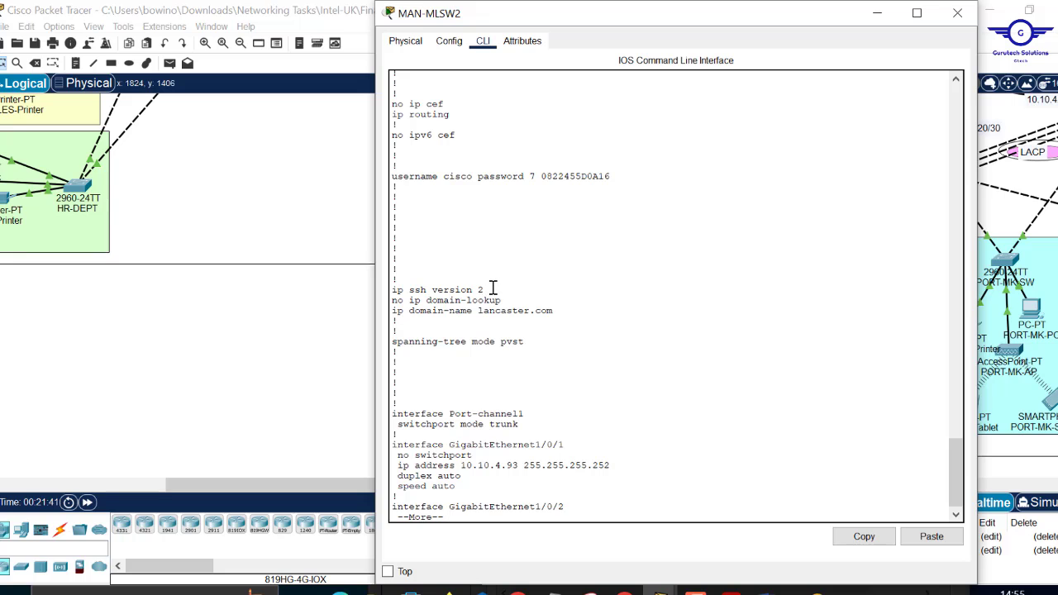
left_click_drag(487, 289, 394, 291)
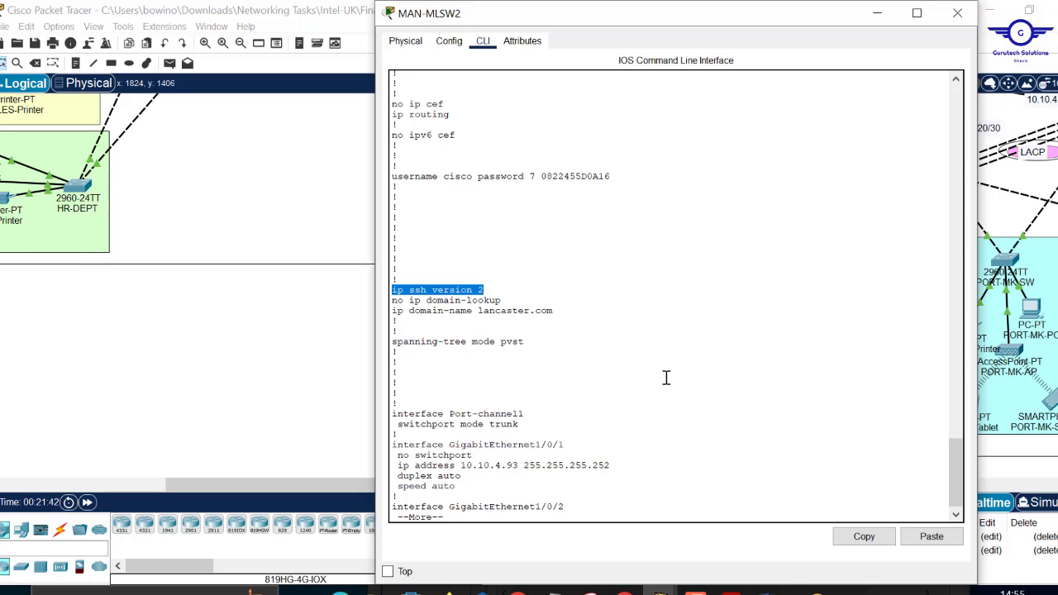
- Page through the rest of MAN-MLSW2's startup configuration to its end
key("Return")
key("Return")
key("Return")
key("Return")
key("Return")
key("Return")
key("Return")
key("Return")
key("Return")
key("Return")
key("Return")
key("Return")
key("Return")
key("Return")
key("Return")
key("Return")
key("Return")
key("Return")
key("Return")
key("Return")
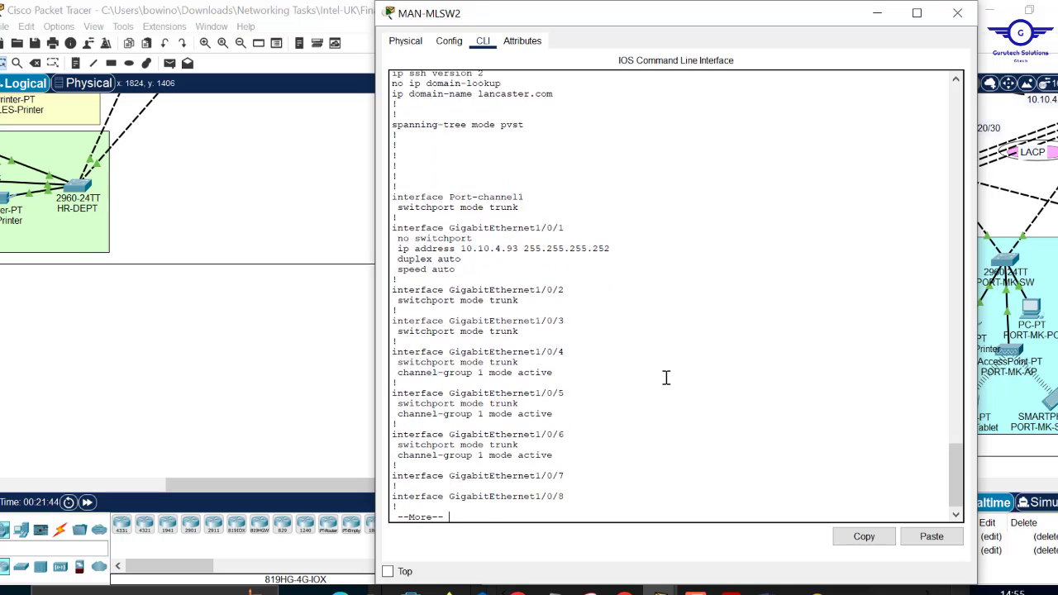
key("Return")
key("Return")
key("Return")
key("Return")
key("Return")
key("Return")
key("Return")
key("Return")
key("Return")
key("Return")
key("Return")
key("Return")
key("Return")
key("Return")
key("Return")
key("Return")
key("Return")
key("Return")
key("Return")
key("Return")
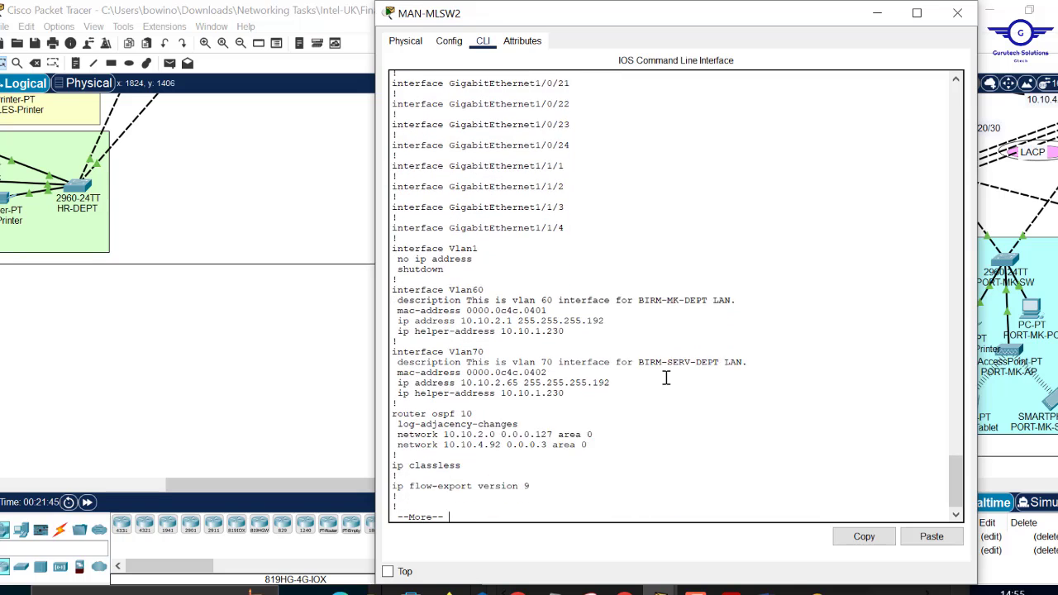
key("Return")
key("Return")
key("Return")
key("Return")
key("Return")
key("Return")
key("Return")
key("Return")
key("Return")
key("Return")
key("Return")
key("Return")
key("Return")
key("Return")
key("Return")
key("Return")
key("Return")
key("Return")
key("Return")
key("Return")
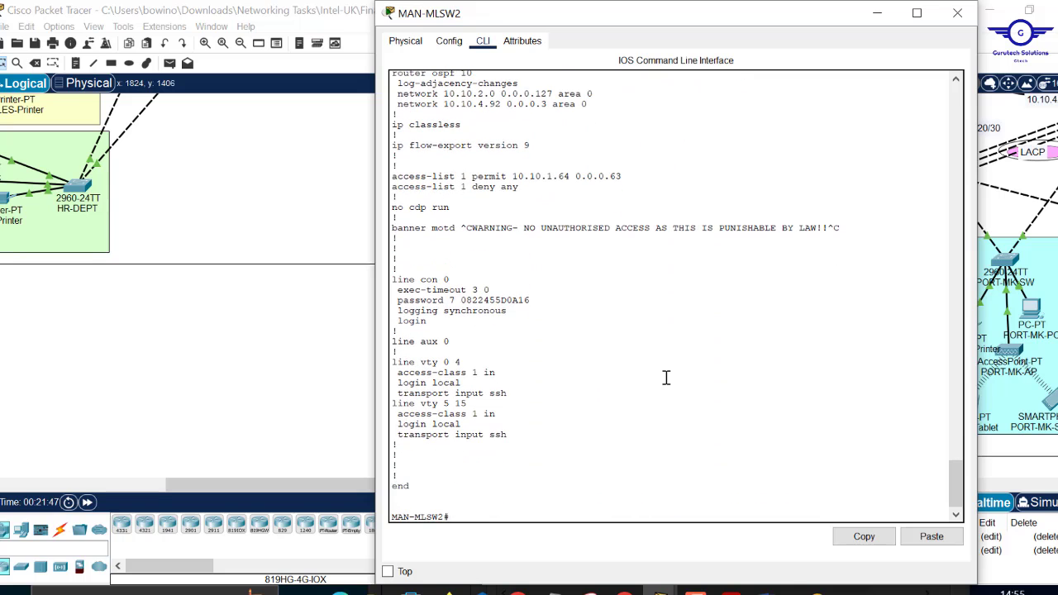
- Examine the line vty blocks and the permit and deny entries of access-list 1 on MAN-MLSW2
left_click_drag(424, 387, 383, 364)
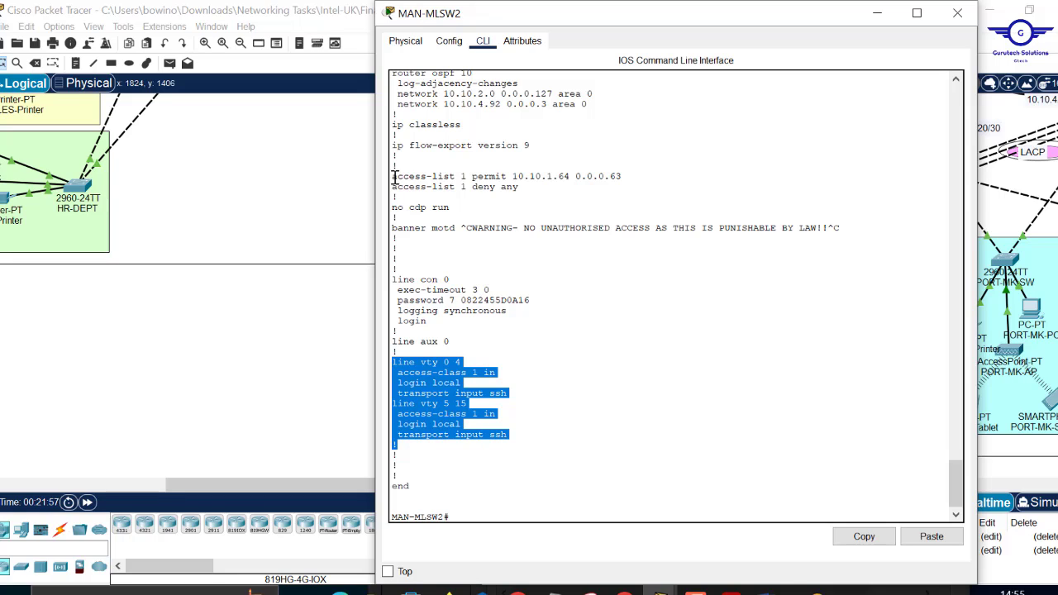
left_click_drag(395, 176, 569, 191)
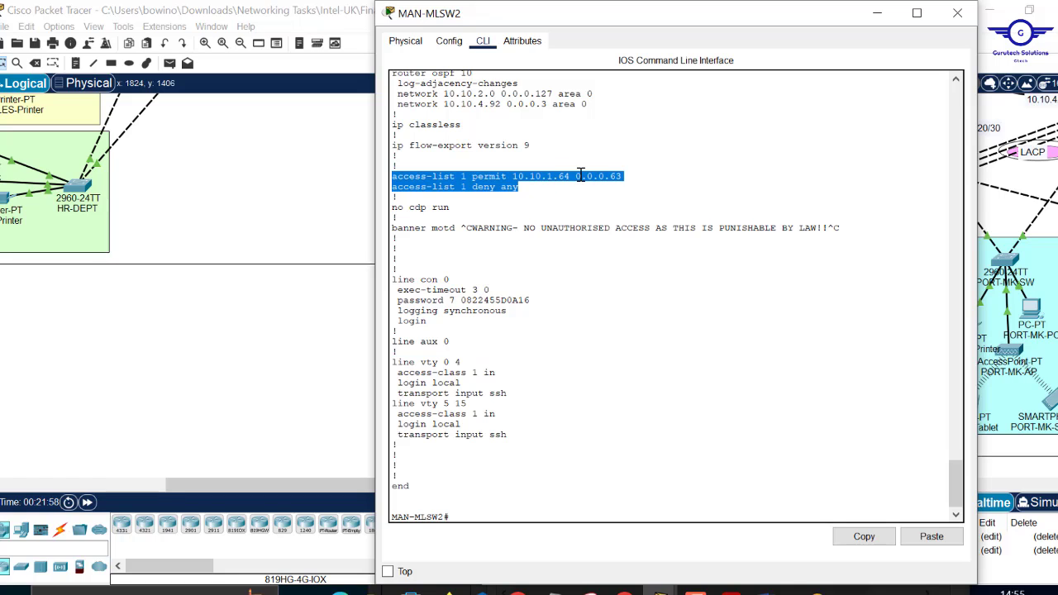
left_click(576, 175)
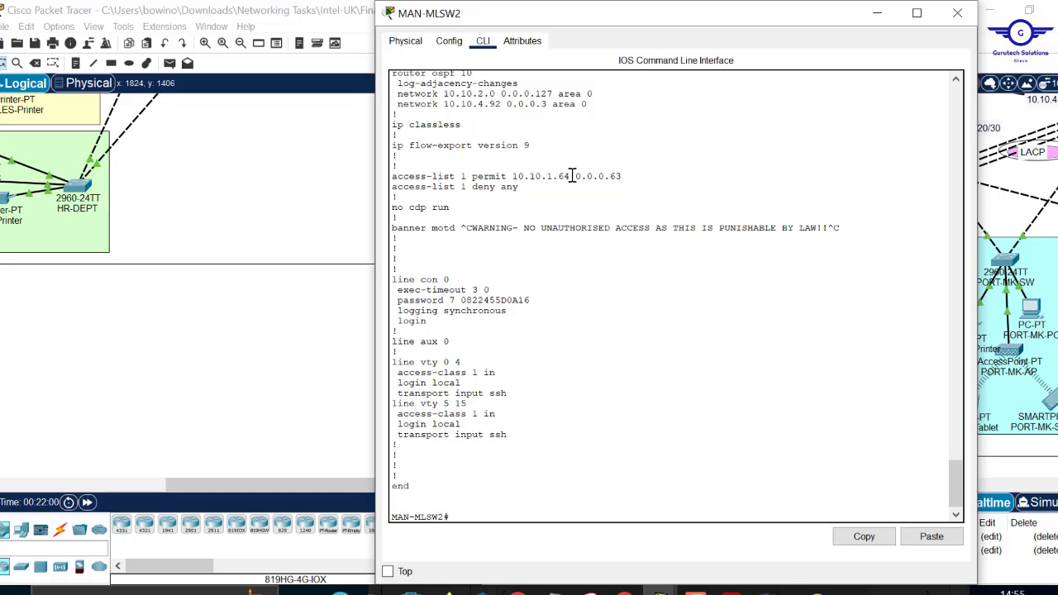
left_click_drag(570, 175, 513, 176)
left_click_drag(520, 187, 473, 188)
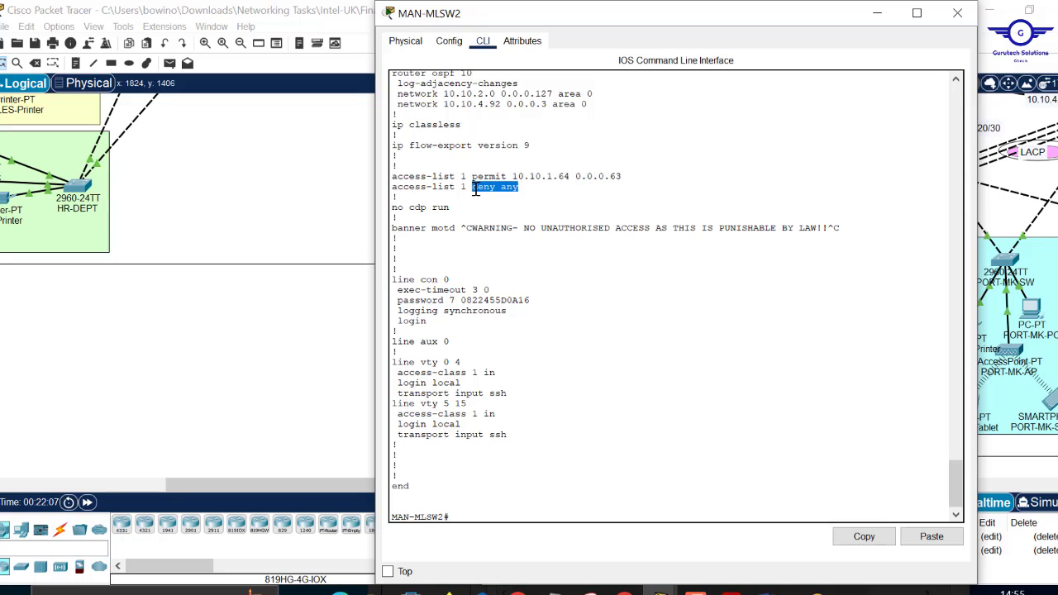
left_click_drag(622, 176, 513, 177)
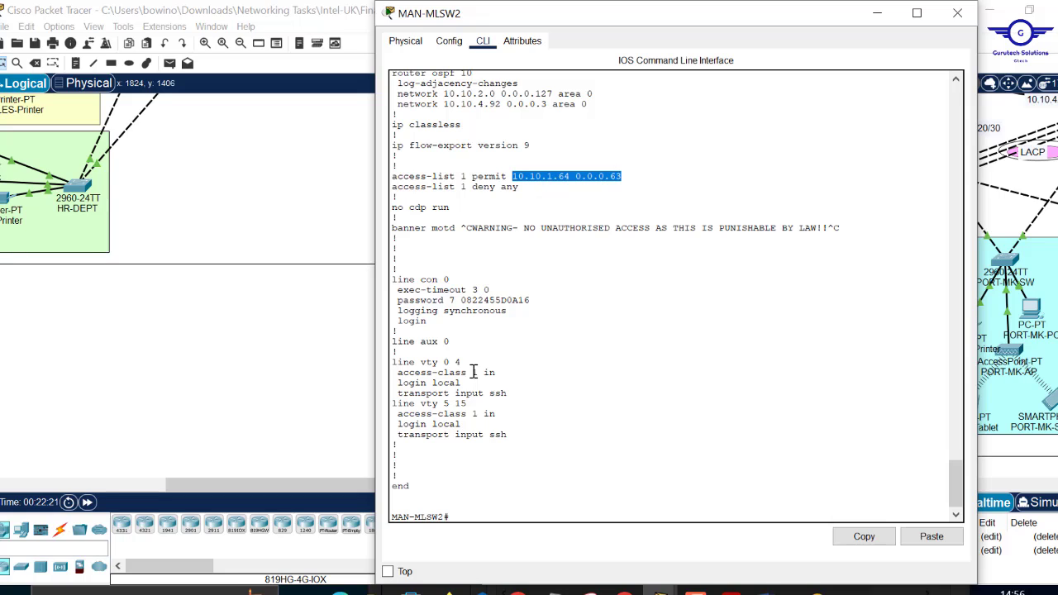
- Compare the access-list number with the access-class setting under line vty 0 4 and check its transport input protocol
left_click(465, 187)
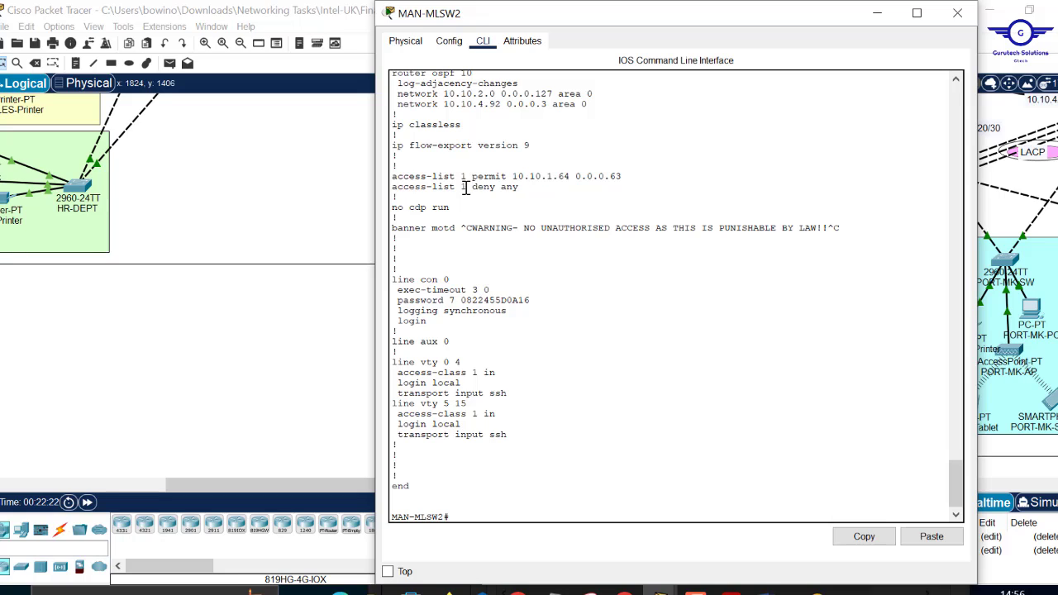
double_click(464, 187)
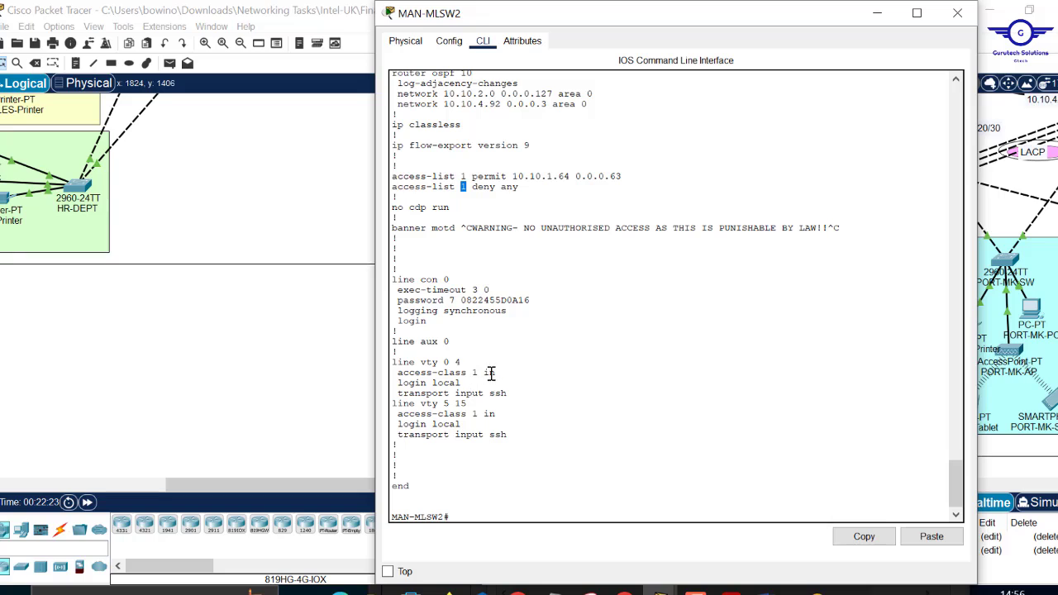
left_click_drag(496, 373, 385, 365)
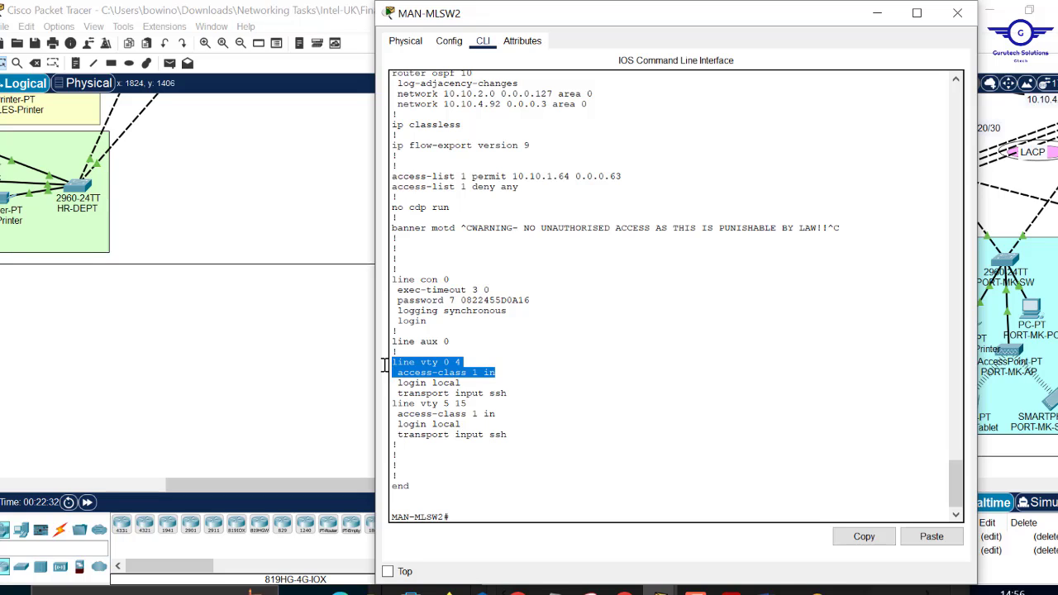
left_click_drag(509, 396, 493, 396)
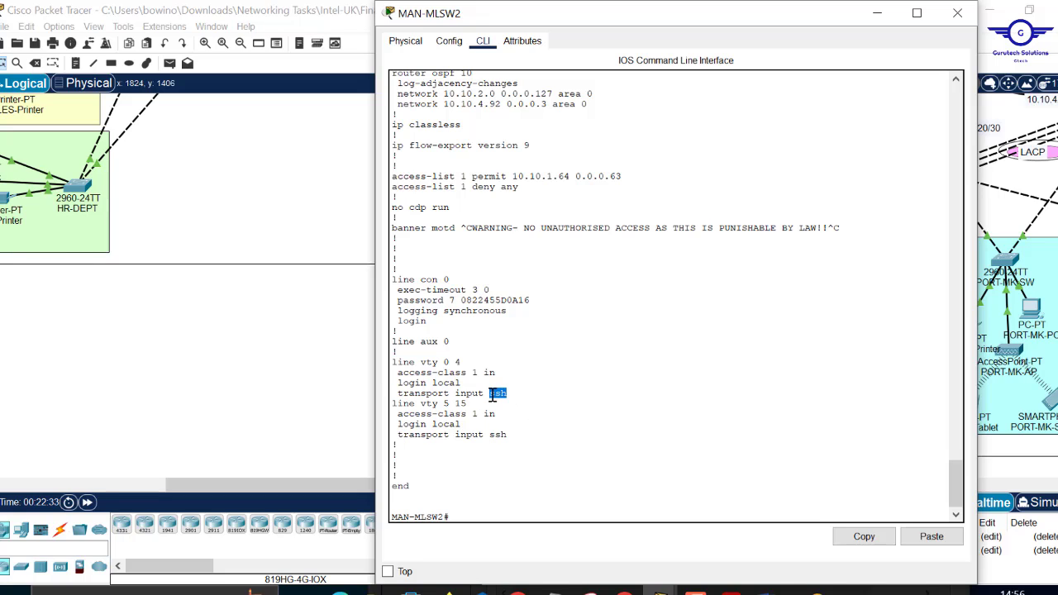
left_click(438, 372)
left_click_drag(478, 373, 404, 374)
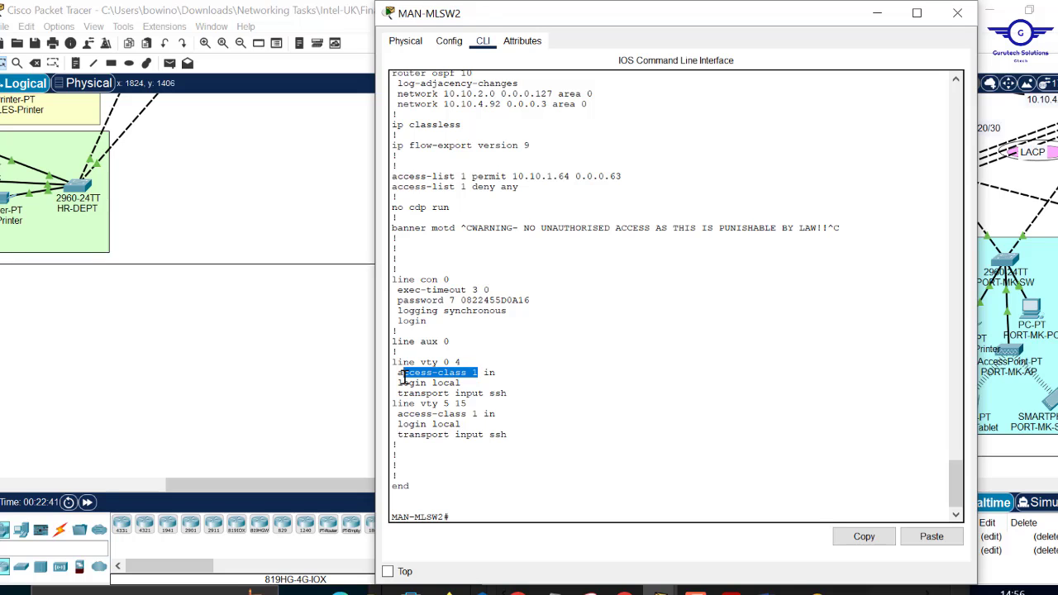
- Look back over the OSPF, VLAN and GigabitEthernet interface sections of the configuration, and close the MAN-MLSW2 window
scroll(703, 104, "up", 7)
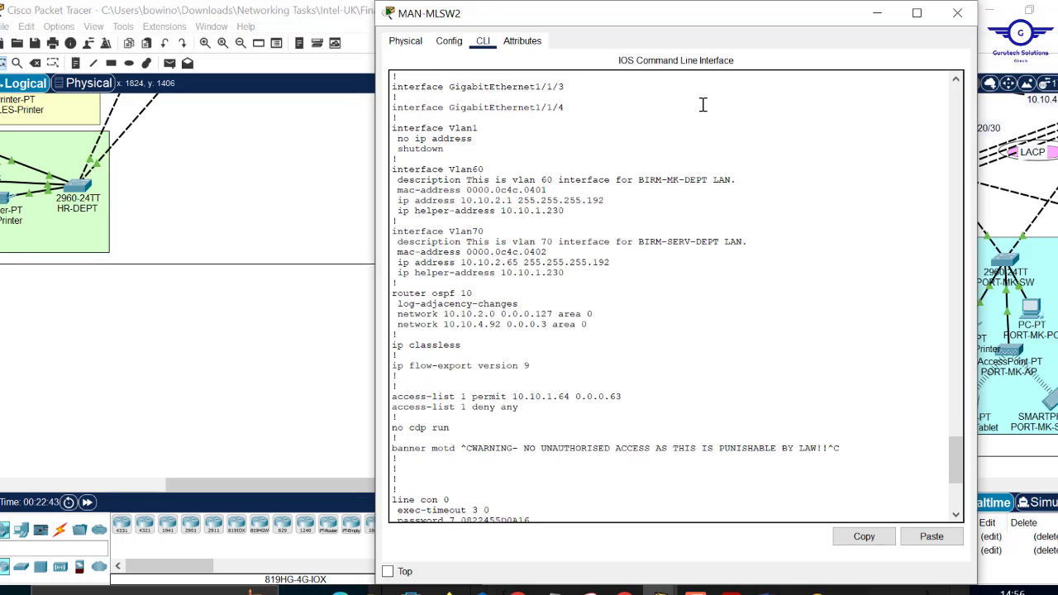
scroll(703, 104, "up", 1)
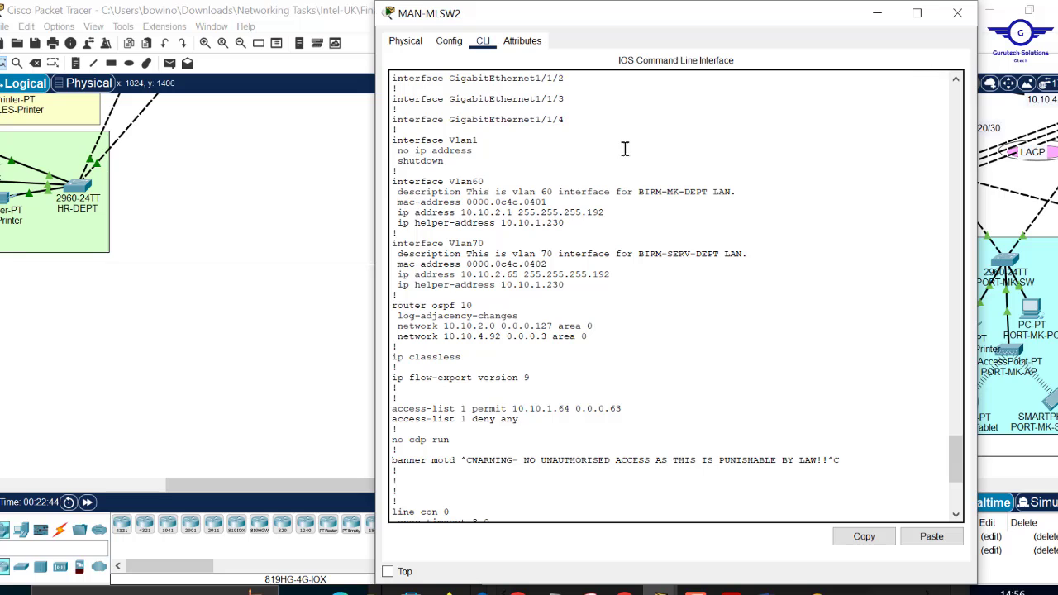
scroll(620, 149, "up", 4)
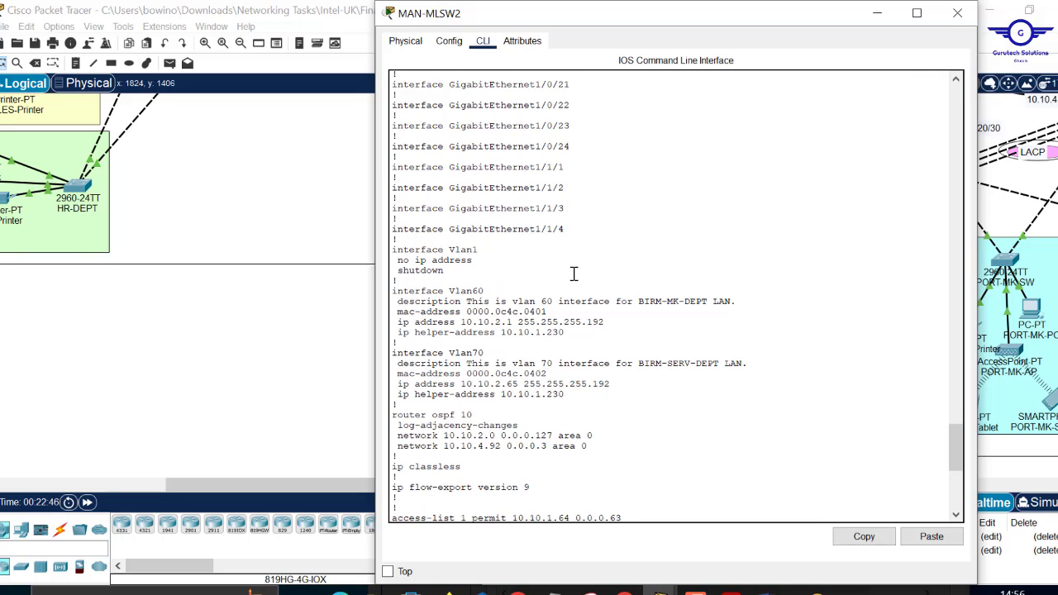
scroll(573, 274, "up", 20)
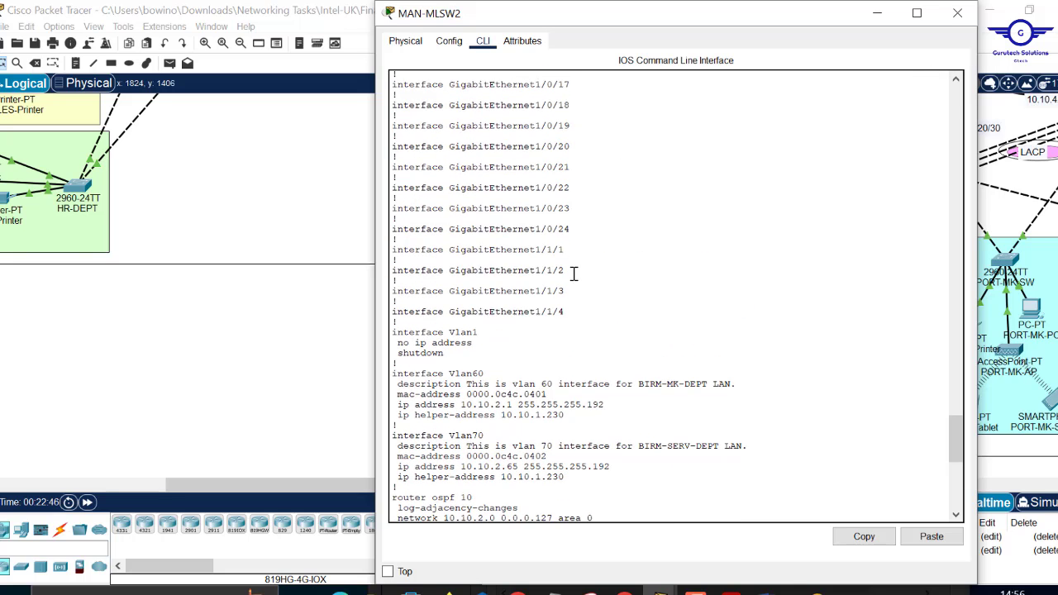
left_click(958, 13)
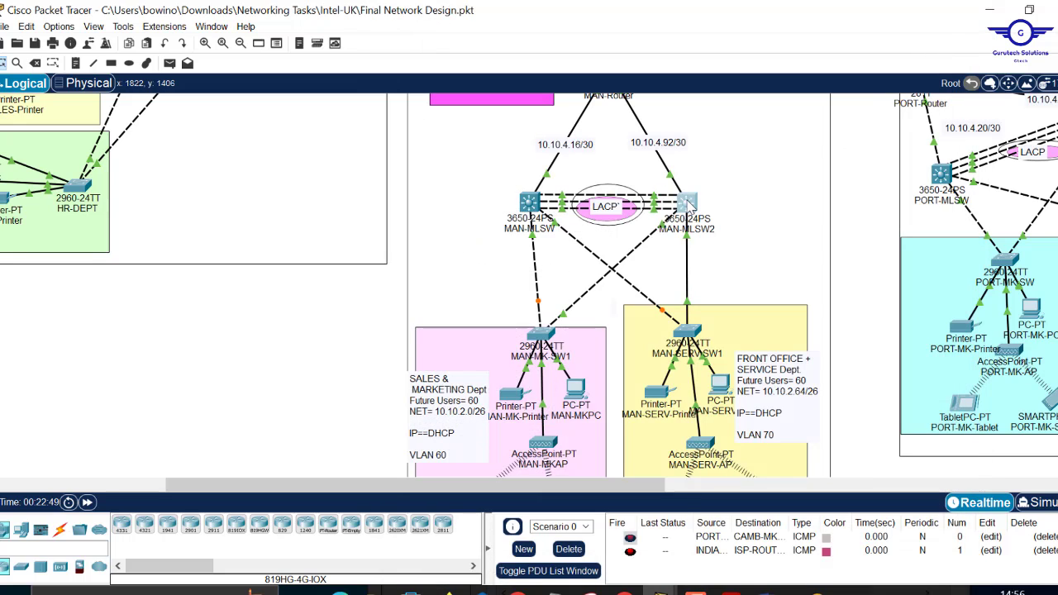
- Check MAN-MLSW2's interface addresses and open the command prompt of MAN-SERV-PC in the FRONT OFFICE + SERVICE department
mouse_move(688, 203)
left_click(721, 384)
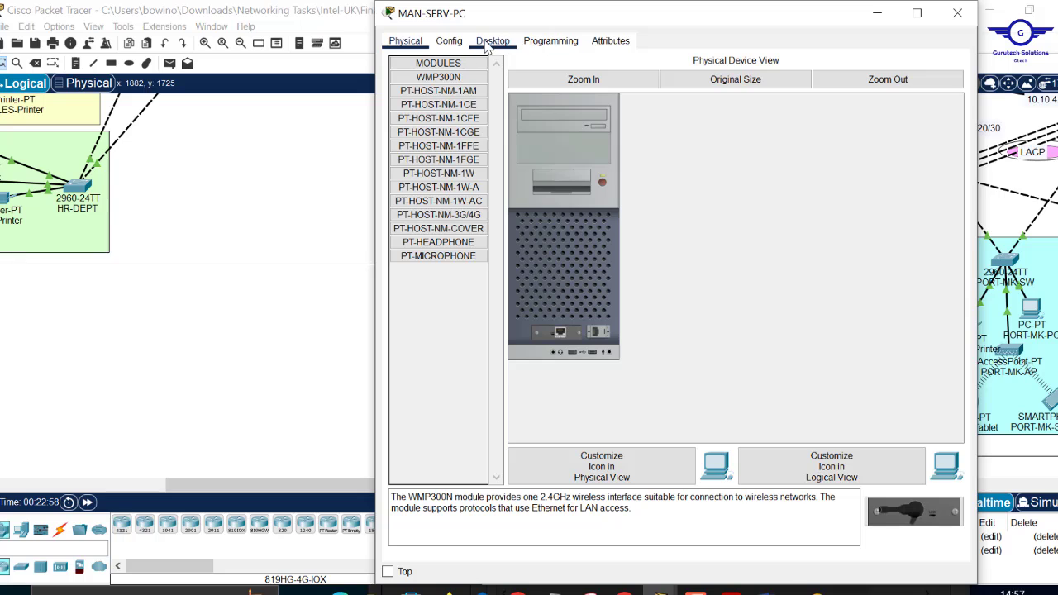
left_click(488, 43)
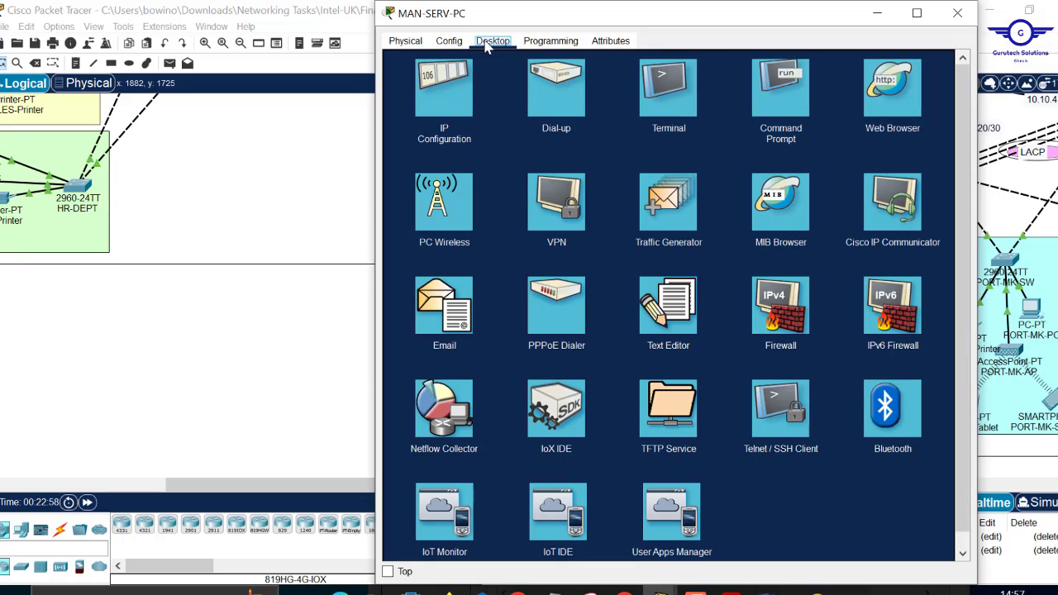
left_click(782, 92)
key("Return")
key("Return")
key("Return")
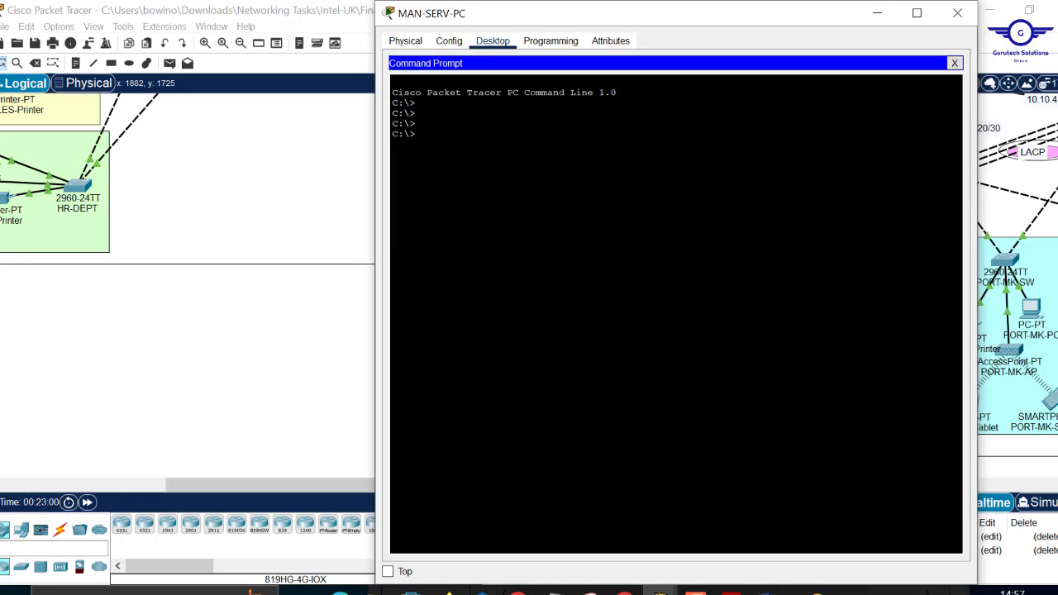
- Try to connect from MAN-SERV-PC to MAN-MLSW2 over SSH with ssh -l cisco 10.10.4.93
type("ss")
type("h -l")
type(" cisco")
type(" 10.10")
type(".4")
type(".94")
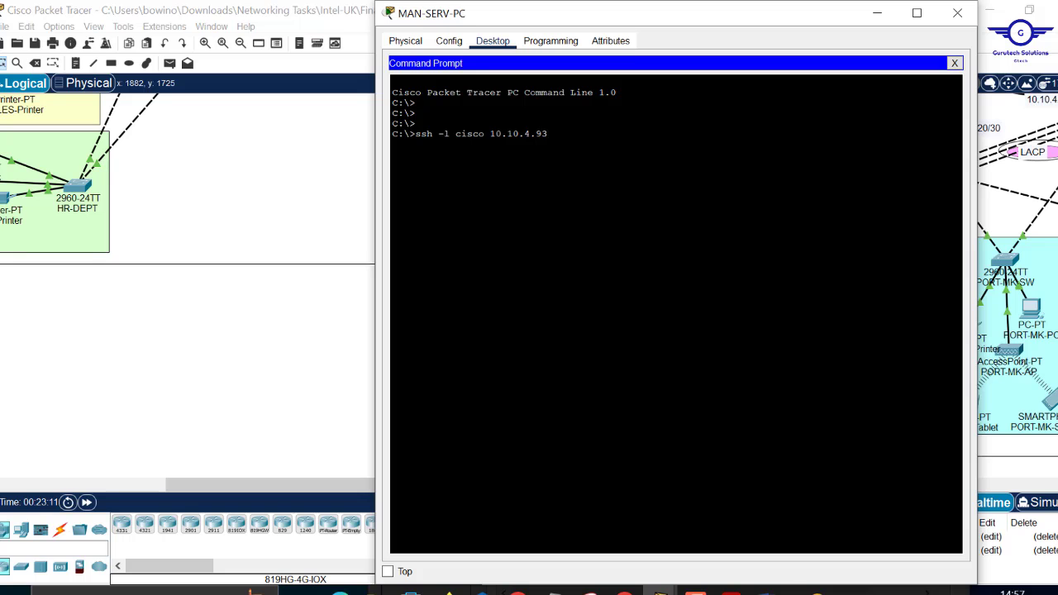
left_click(347, 317)
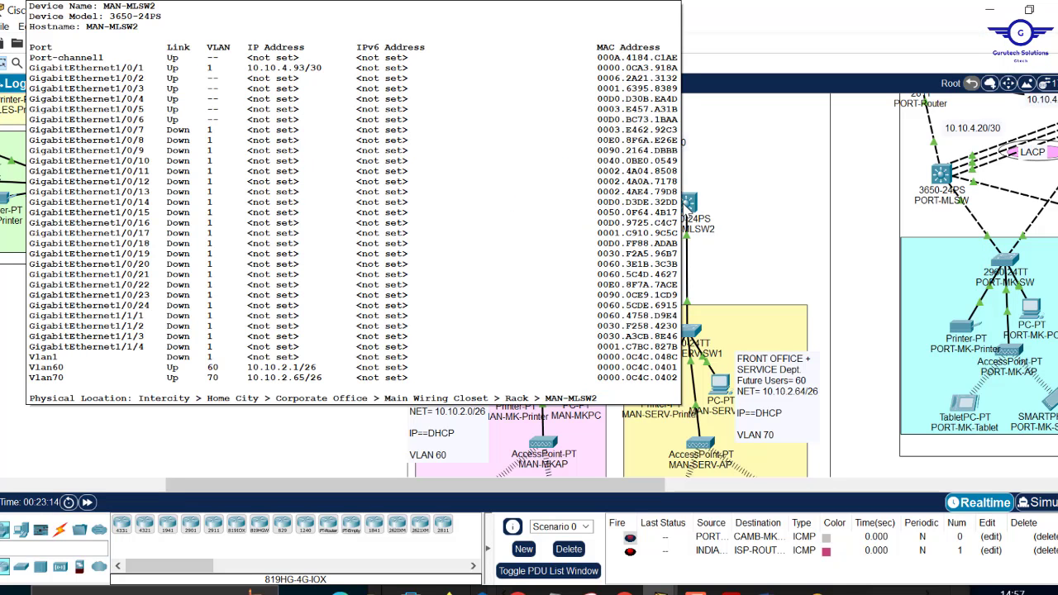
left_click(723, 385)
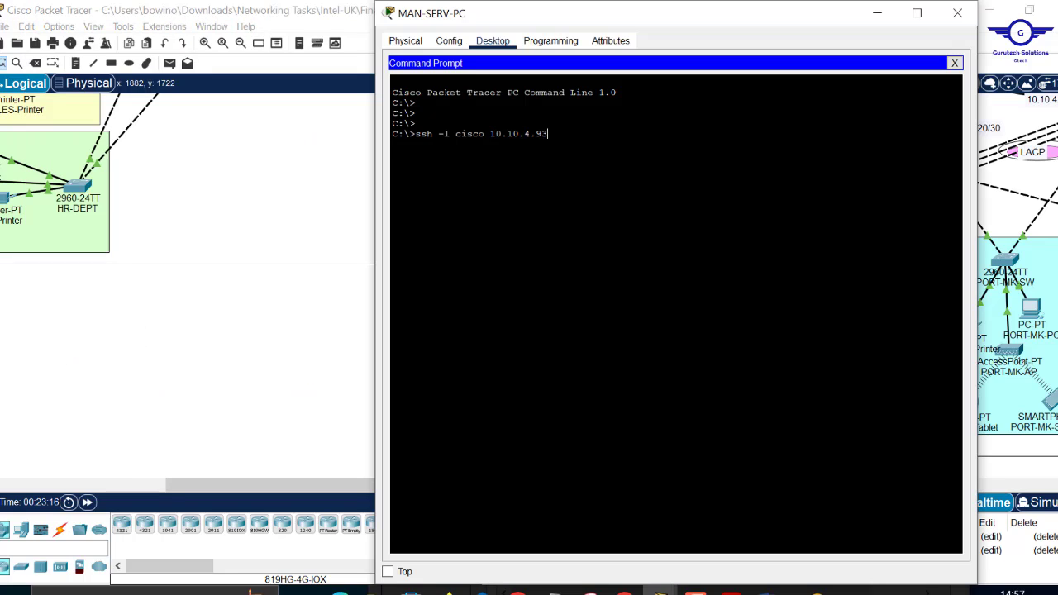
key("Return")
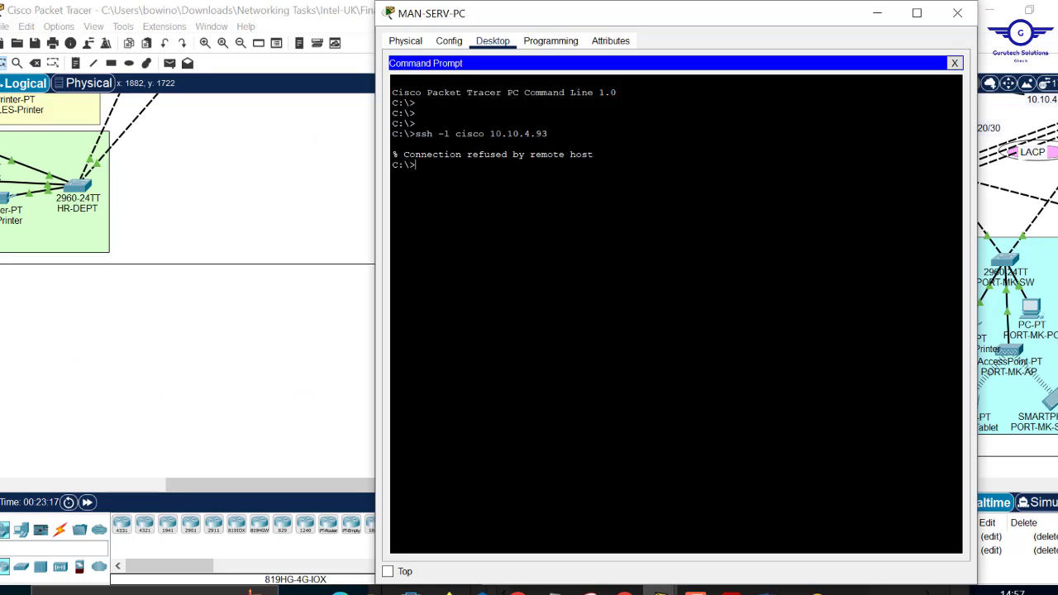
- Retry the SSH connection from MAN-SERV-PC to 10.10.4.93 as cisco three more times
key("Up")
key("Return")
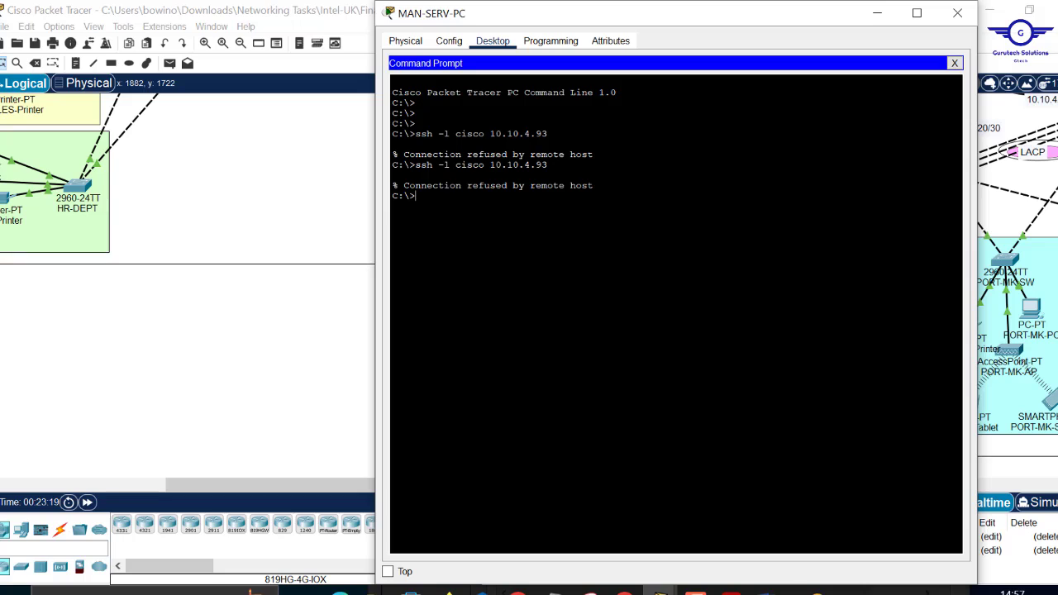
key("Up")
key("Return")
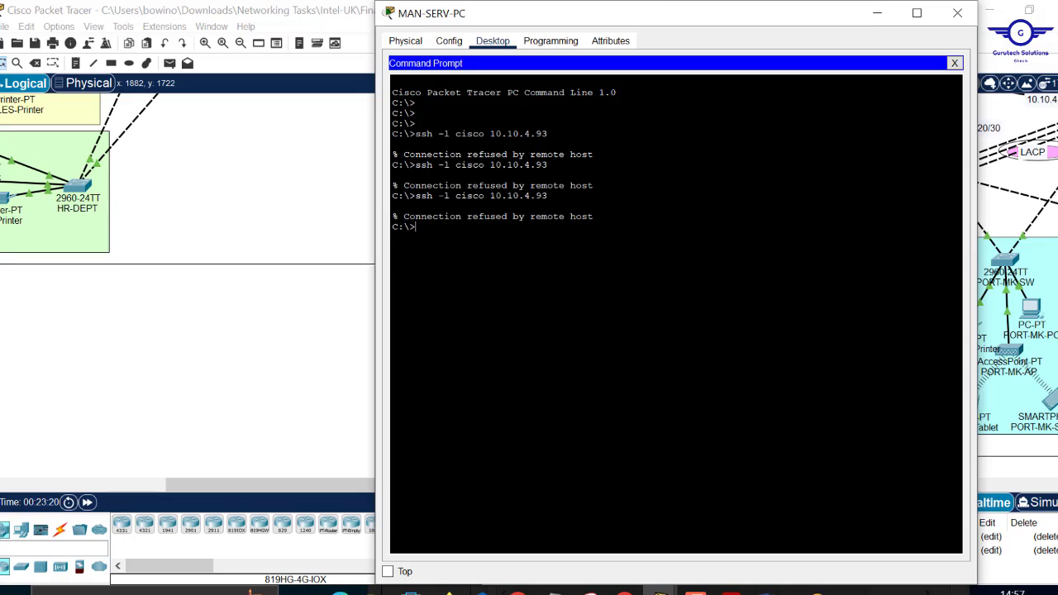
key("Up")
key("Return")
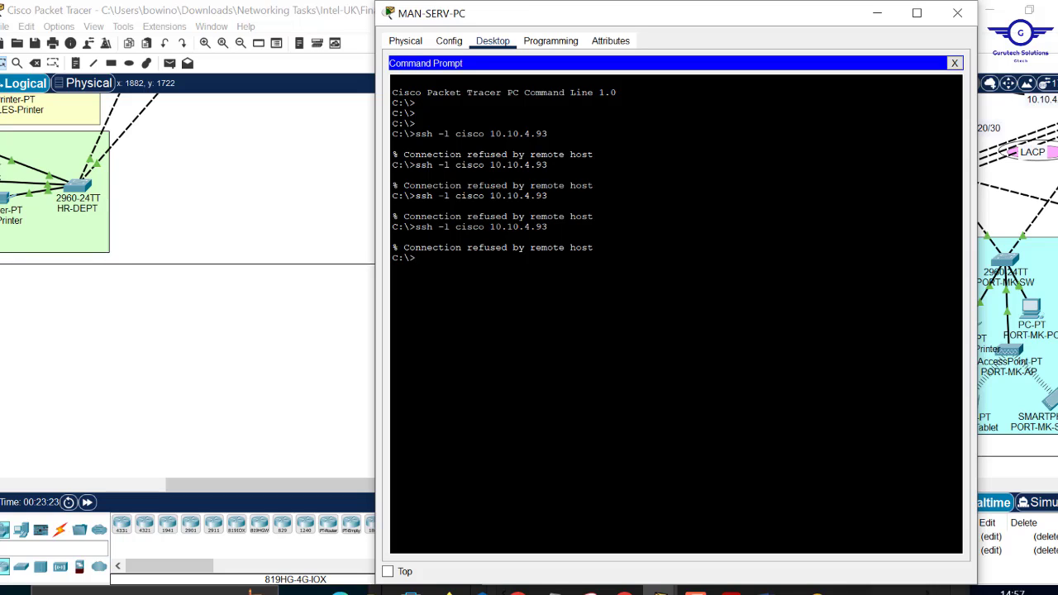
- Copy the ssh -l cisco 10.10.4.93 command from the MAN-SERV-PC command prompt and return to the topology
left_click_drag(547, 196, 417, 196)
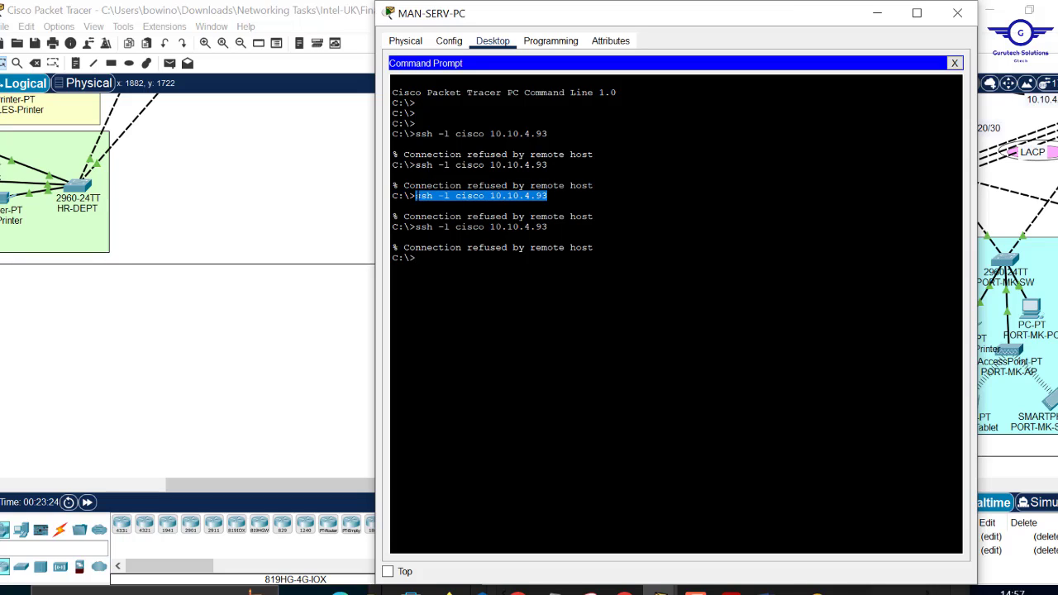
right_click(418, 198)
left_click(438, 206)
left_click(282, 337)
- Open the command prompt of ADMIN-Tablet in the ADMIN, MANAGEMENT & IT department
scroll(188, 369, "left", 5)
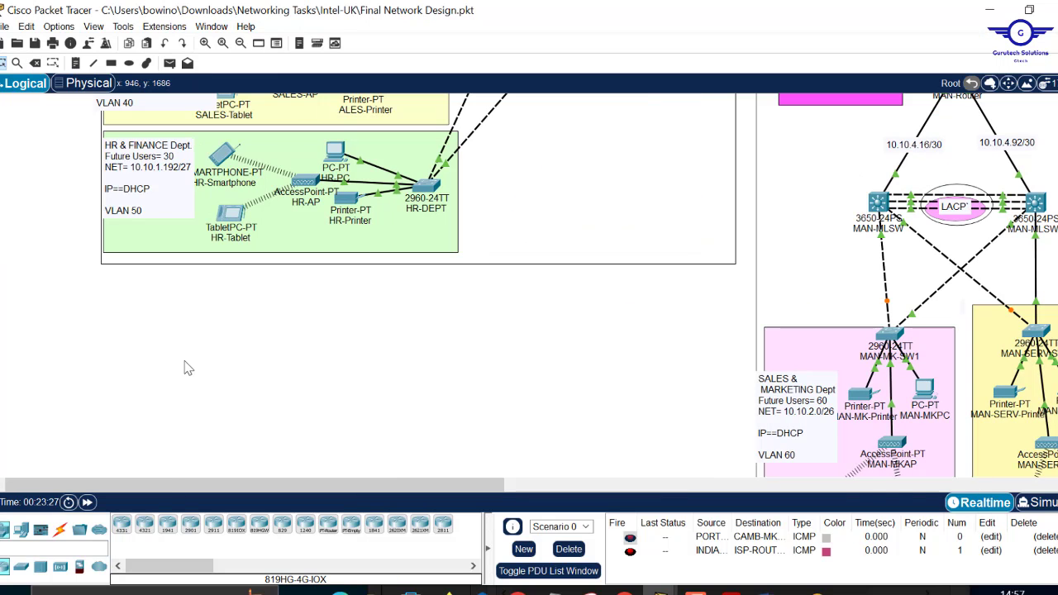
scroll(334, 260, "up", 4)
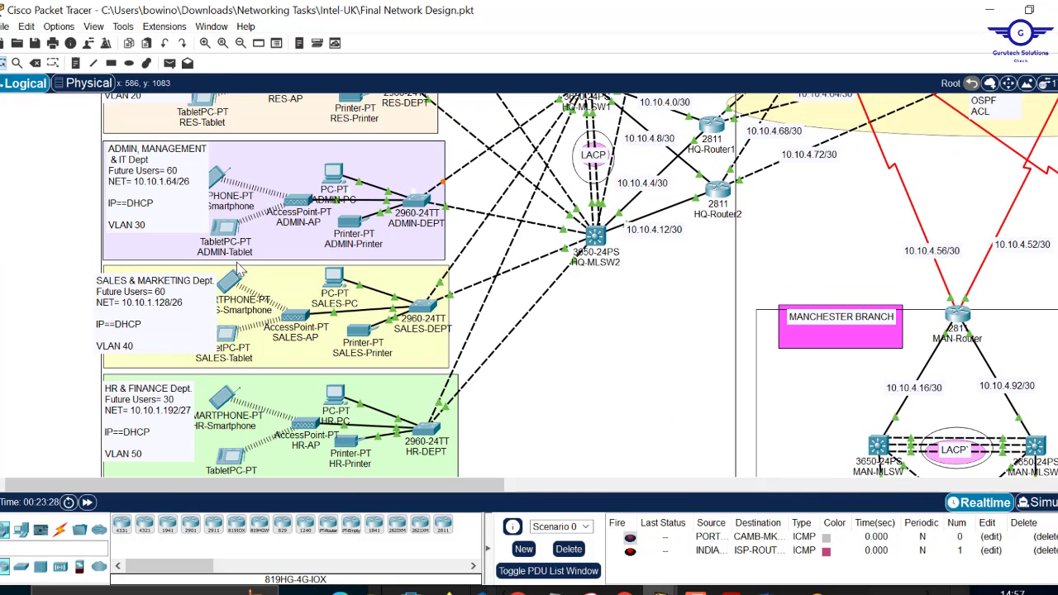
scroll(264, 219, "up", 1)
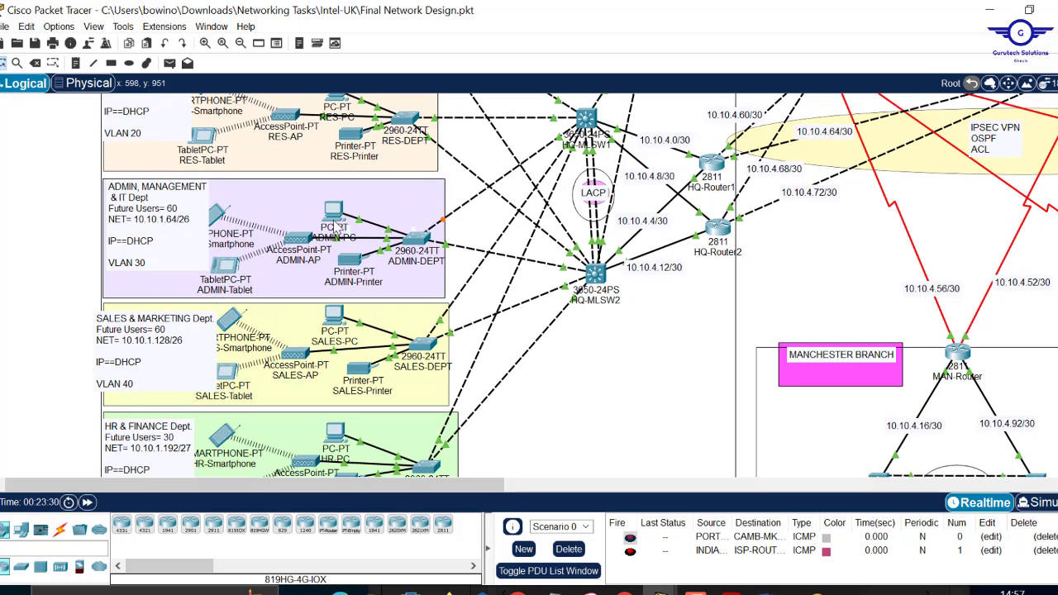
mouse_move(337, 210)
left_click(222, 266)
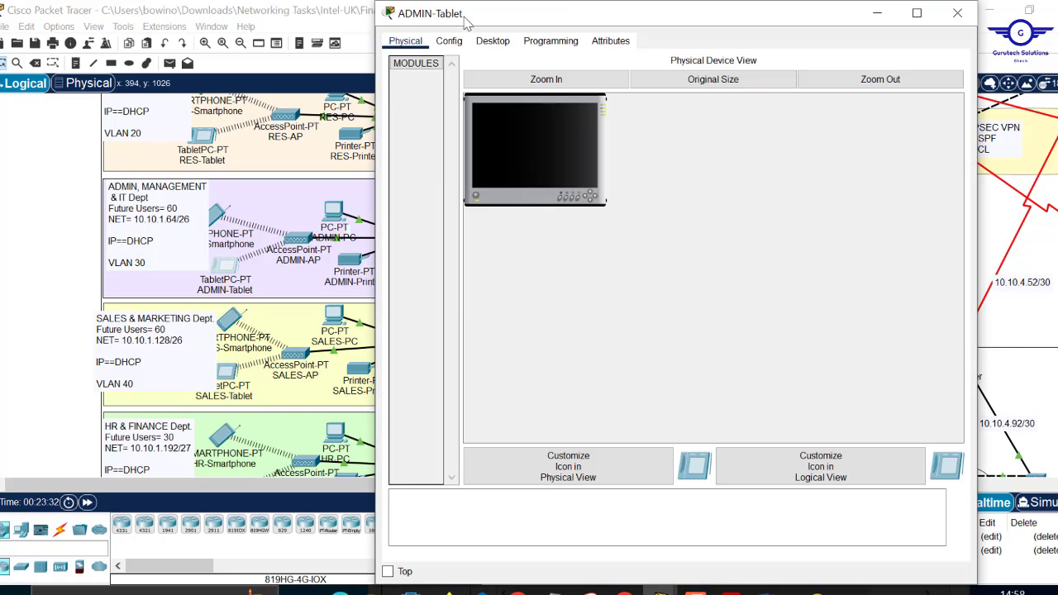
left_click_drag(486, 12, 414, 62)
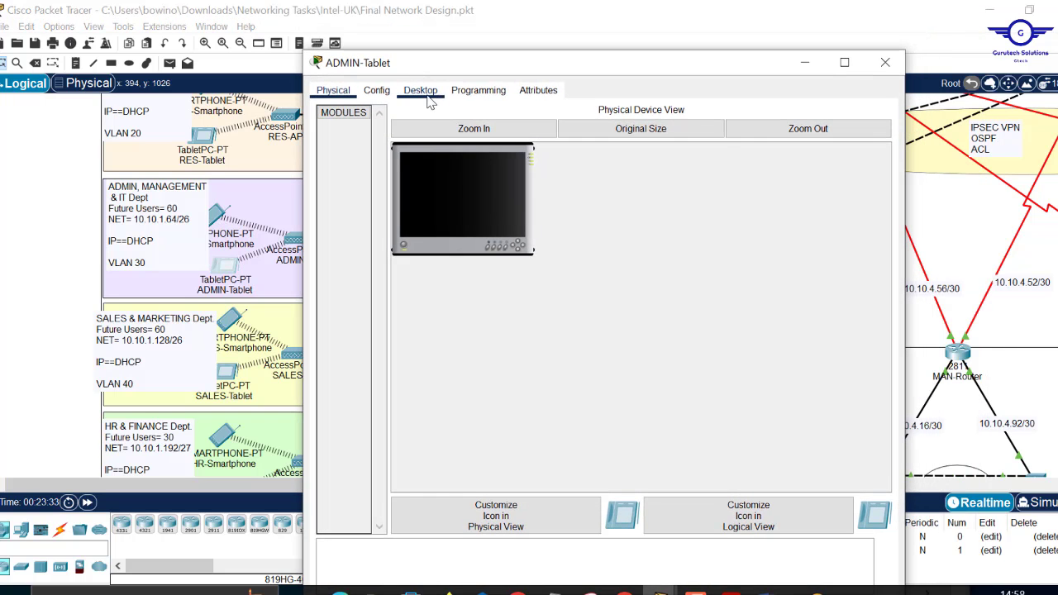
left_click(421, 90)
left_click(608, 140)
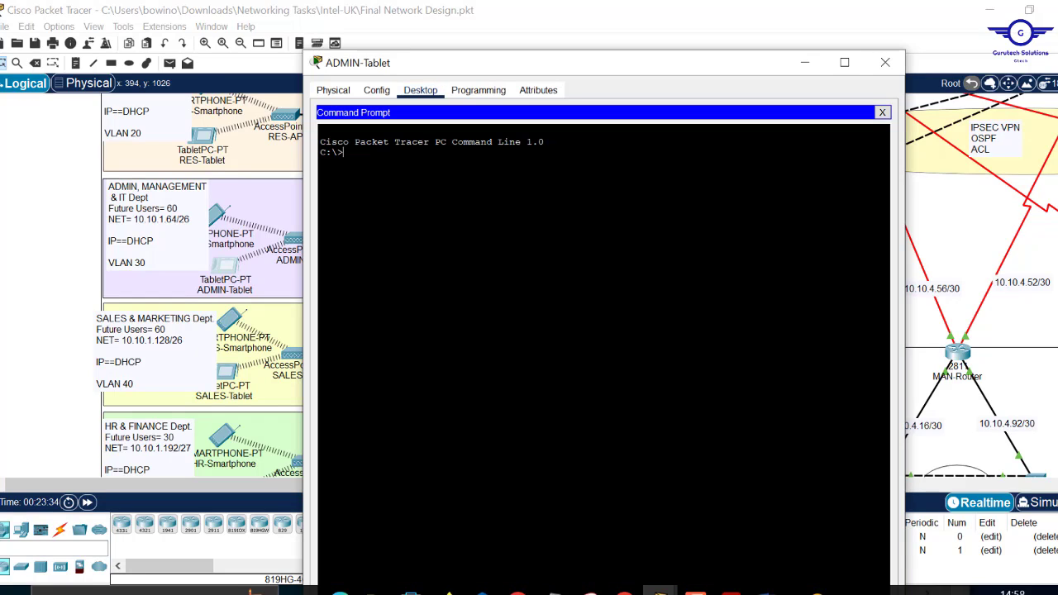
- Connect from ADMIN-Tablet to MAN-MLSW2 with the copied ssh -l cisco 10.10.4.93 command and enter the login password
right_click(463, 178)
left_click(503, 206)
key("Return")
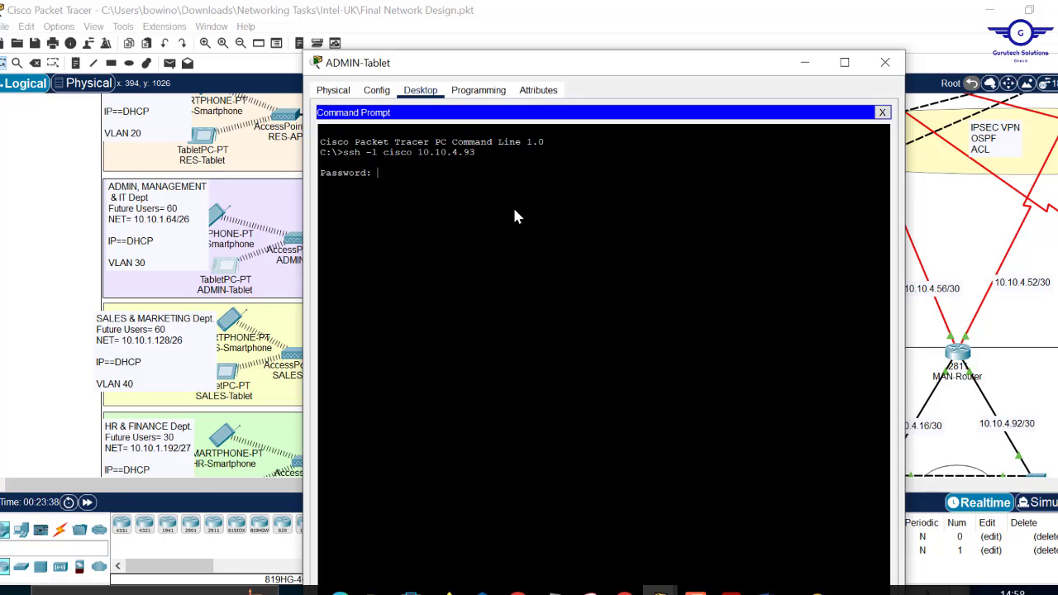
key("Return")
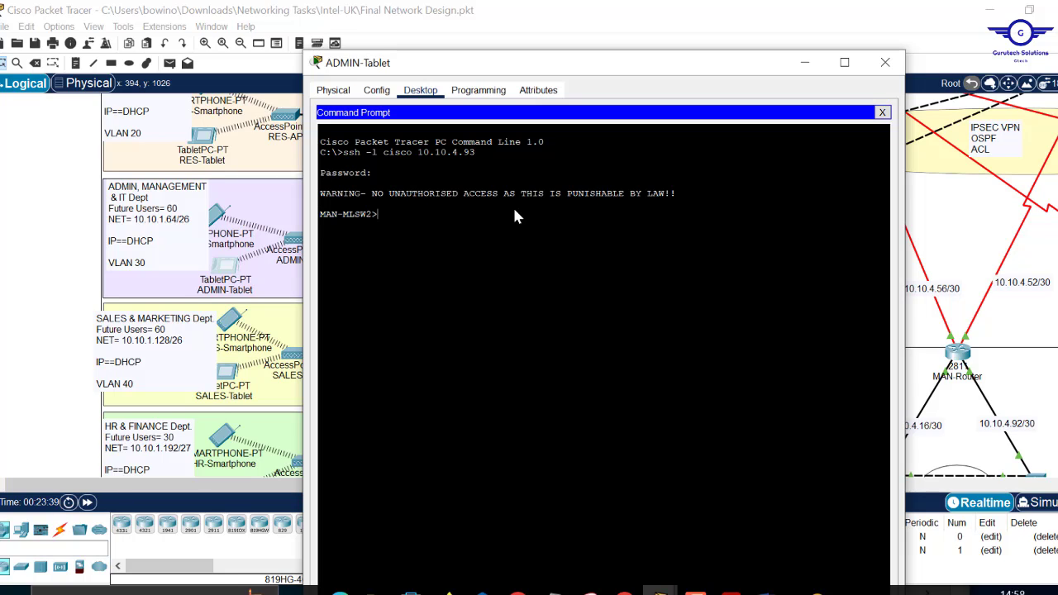
- Enter privileged EXEC mode on MAN-MLSW2 over the SSH session with en and the enable password
type("en")
key("Return")
key("Return")
key("Return")
key("Return")
key("Return")
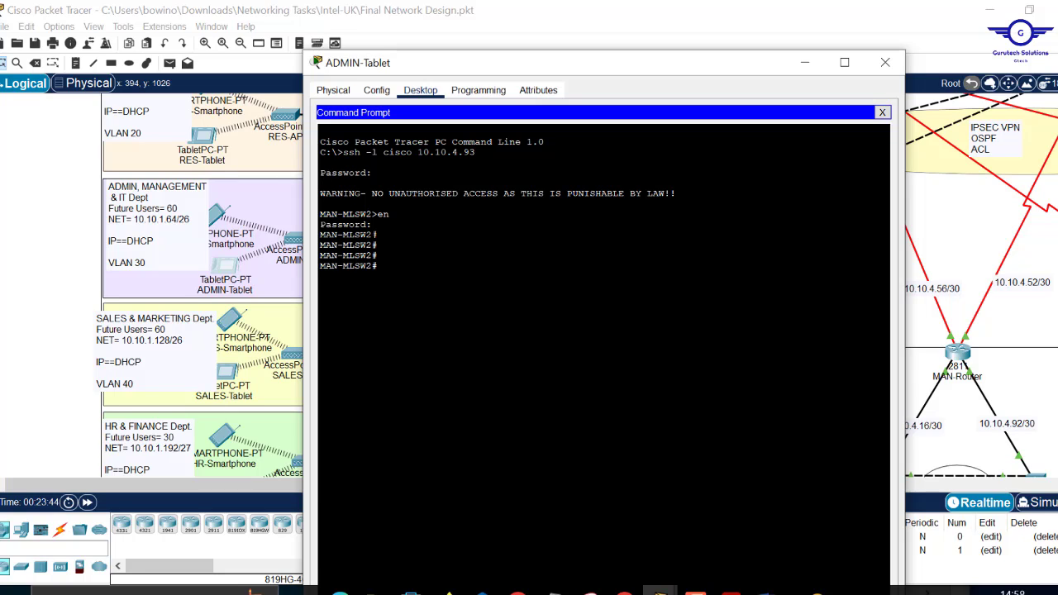
- Check the switch hostname in the remote prompt and close the ADMIN-Tablet window
left_click_drag(375, 235, 321, 235)
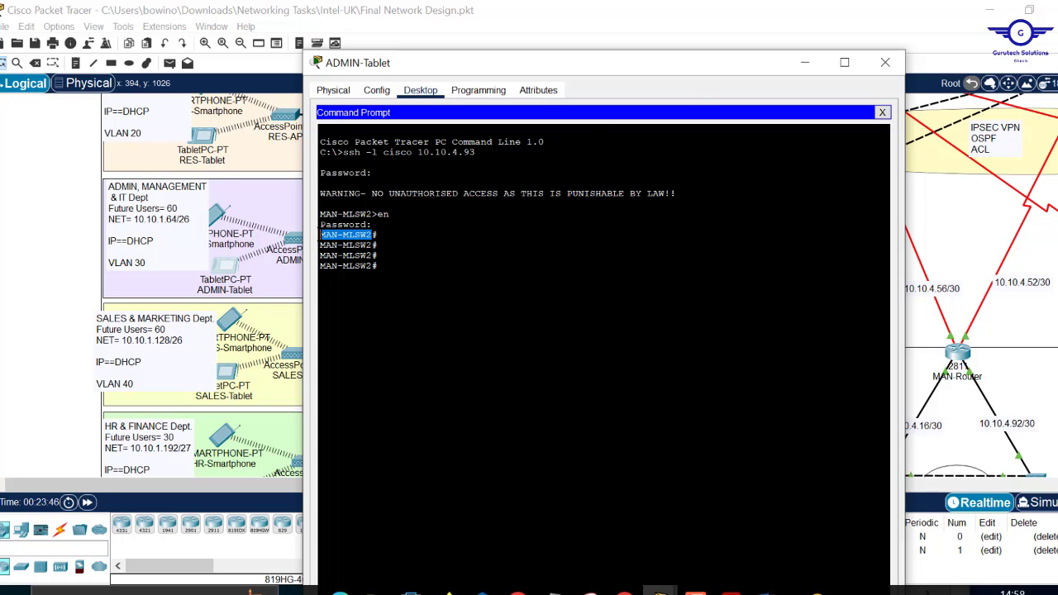
left_click_drag(664, 69, 414, 123)
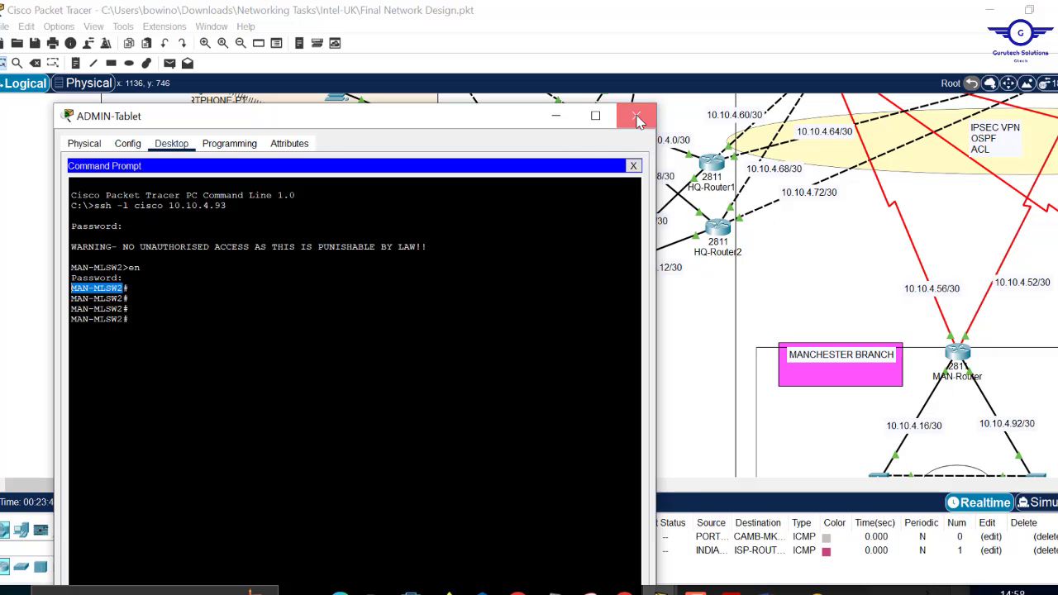
left_click(637, 120)
left_click_drag(476, 486, 669, 506)
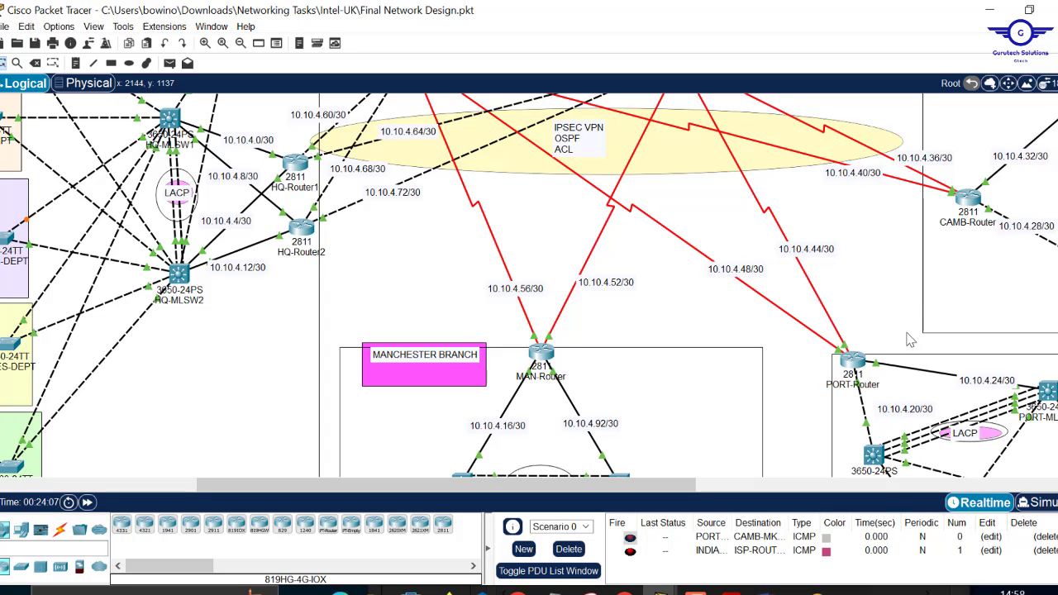
- Switch to the Google Meet call, mute the microphone, unmute it again and return to the topology
mouse_move(517, 589)
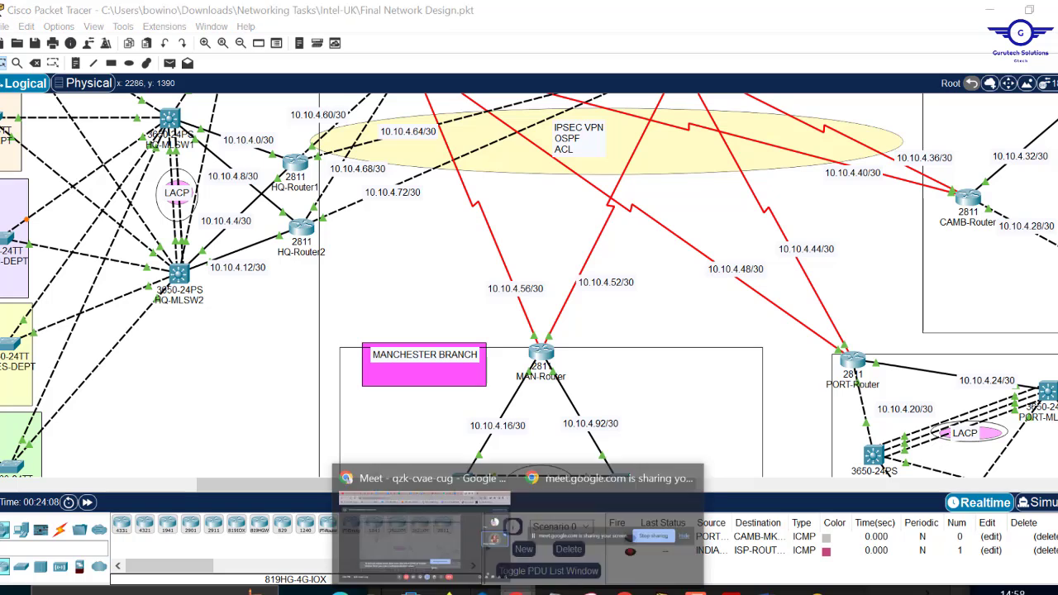
left_click(439, 528)
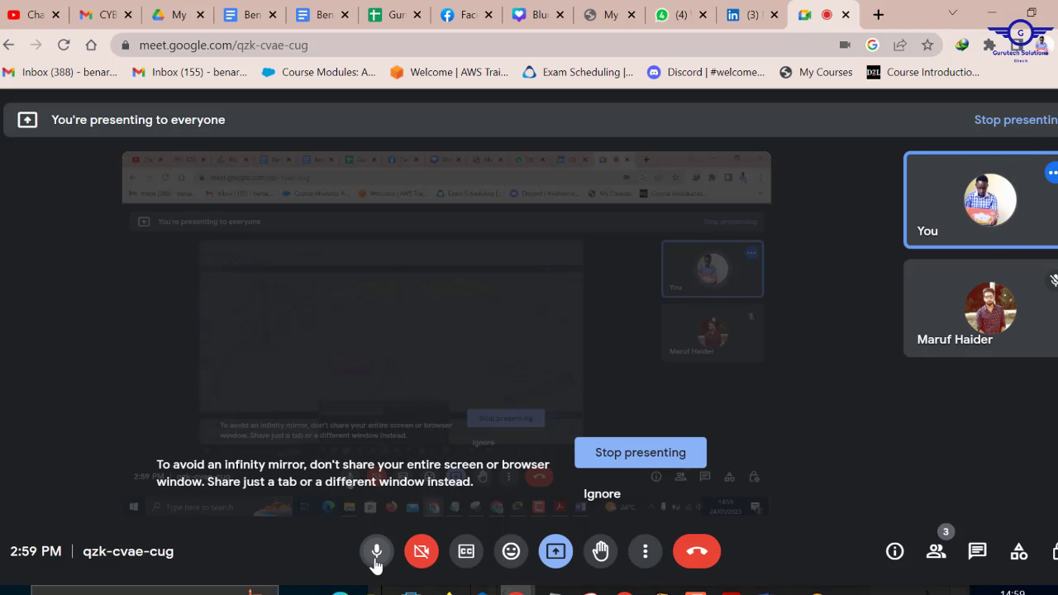
left_click(377, 556)
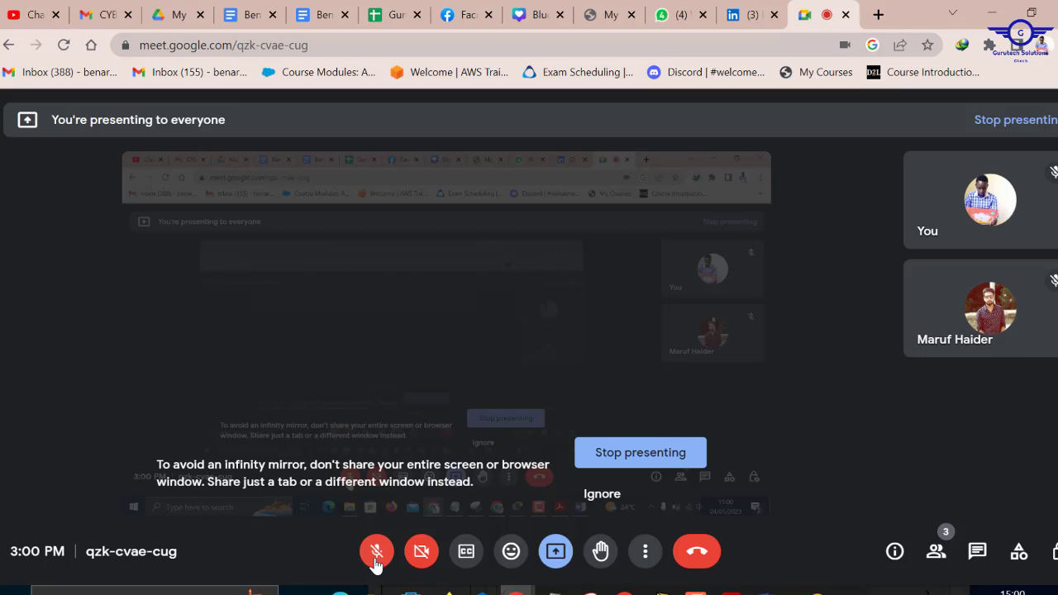
left_click(377, 554)
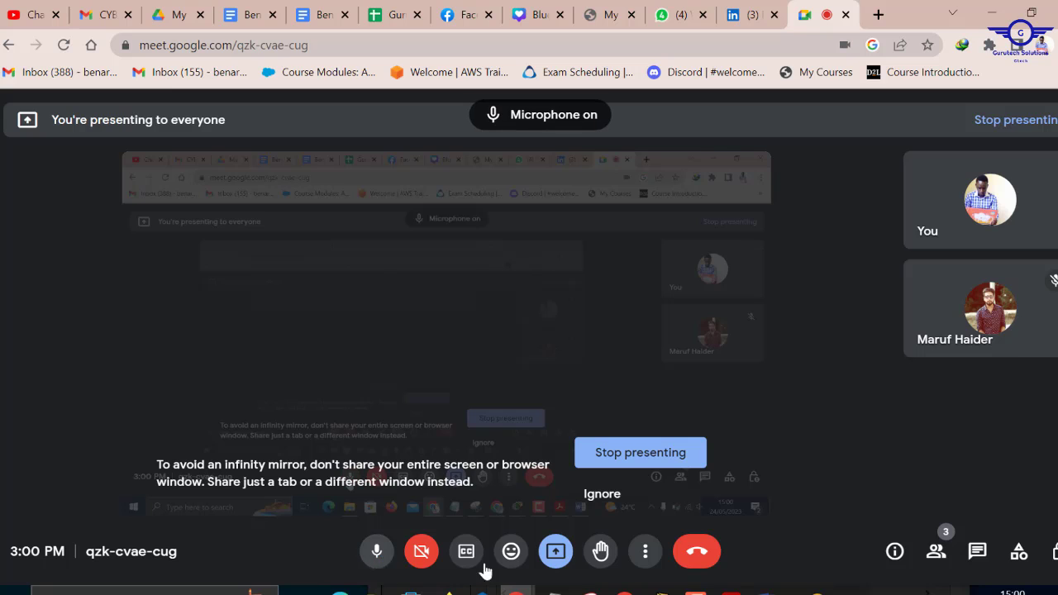
left_click(988, 13)
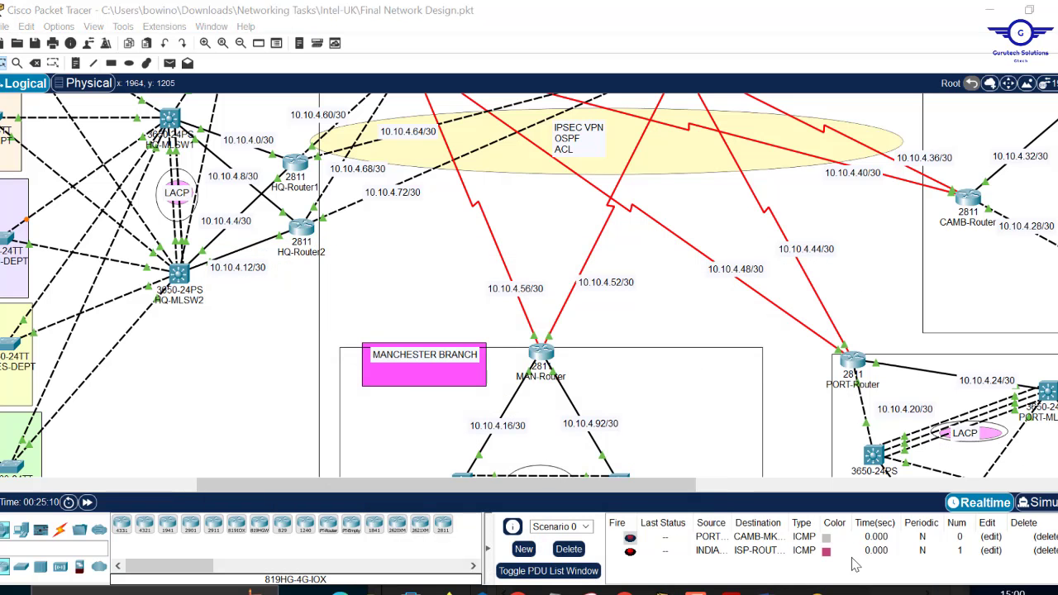
- Switch to Network Design.pdf, check the OSPF routing protocol requirement and return to the topology
key("alt+Tab")
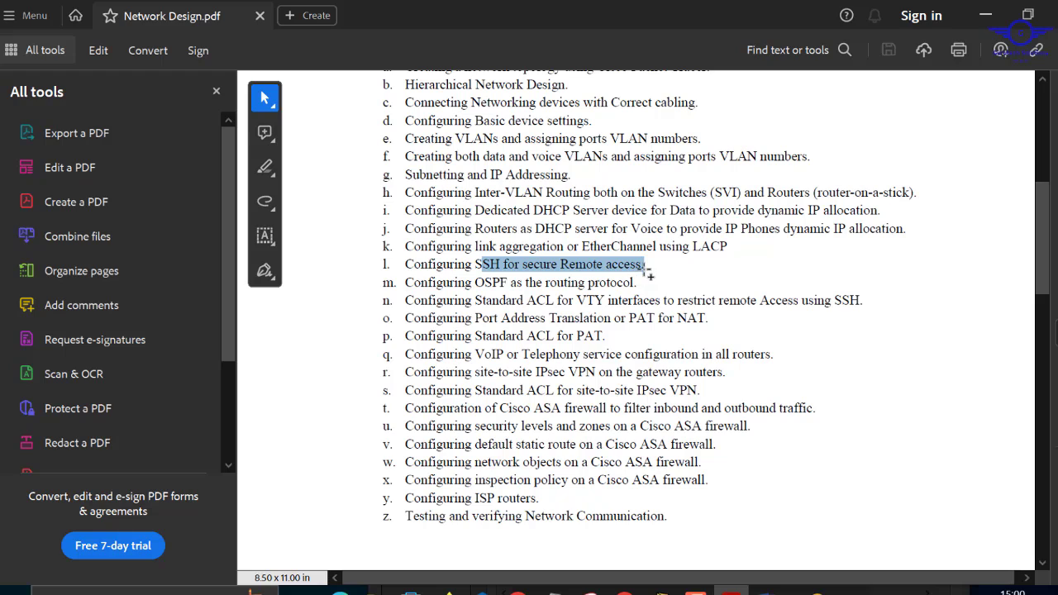
left_click_drag(641, 283, 459, 281)
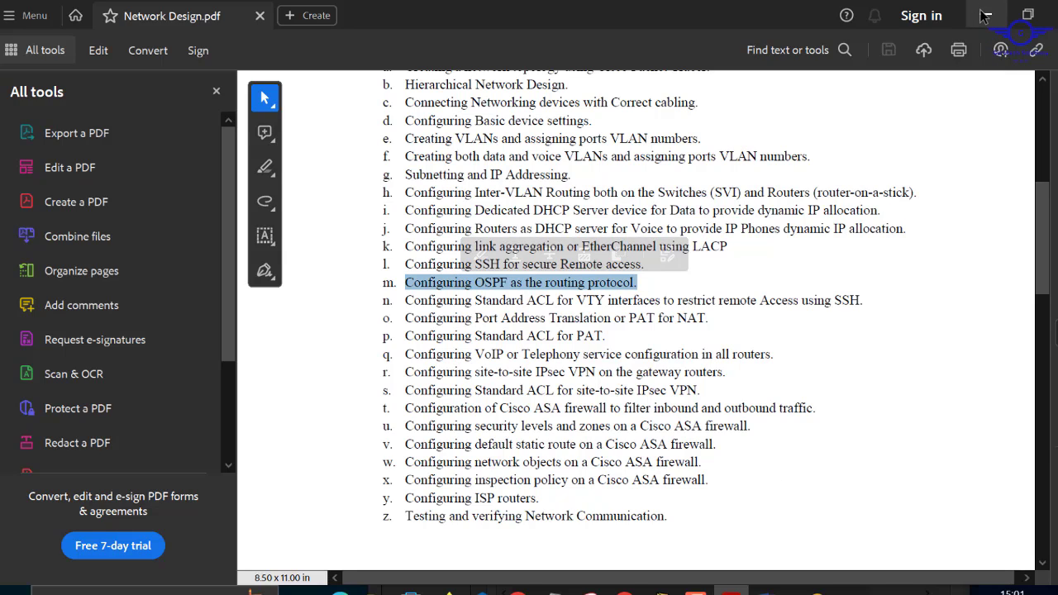
left_click(986, 15)
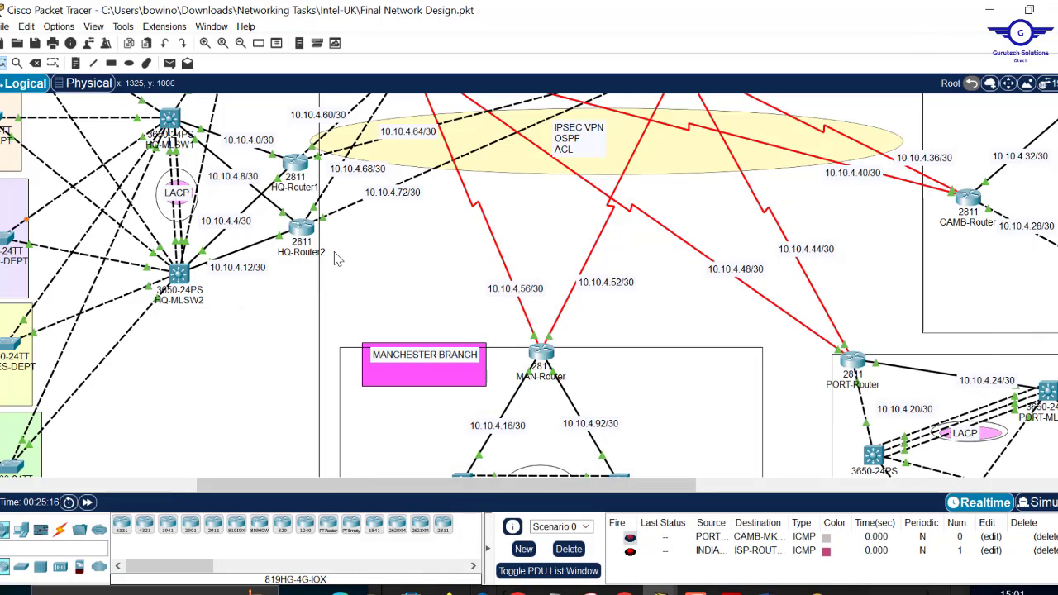
- Look over the routers, firewalls and ISP links in the topology and open the command line of MAN-MLSW2 in the Manchester branch
scroll(398, 269, "up", 5)
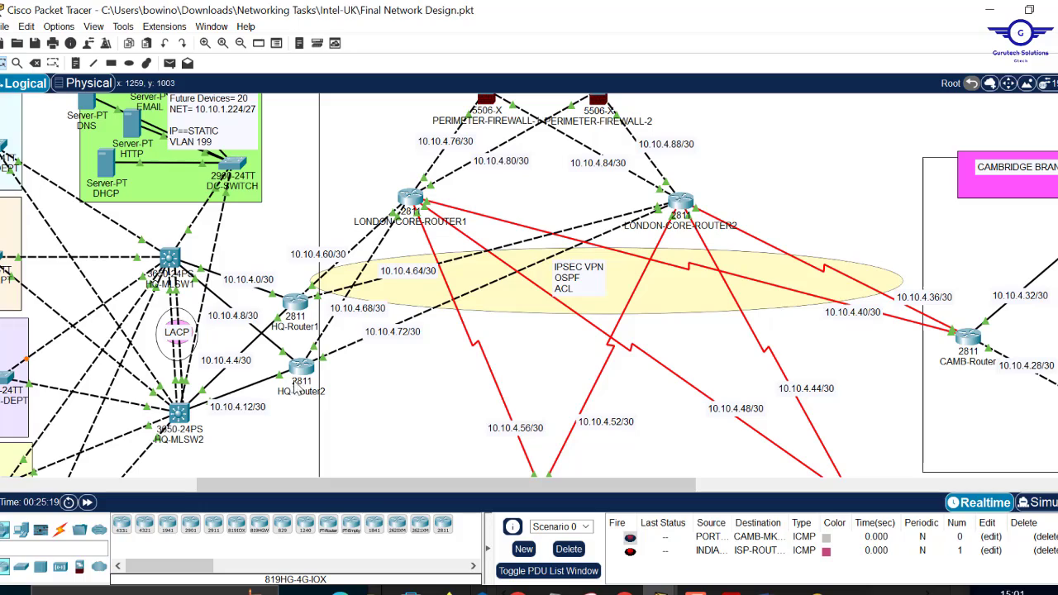
scroll(535, 199, "up", 6)
scroll(536, 199, "up", 3)
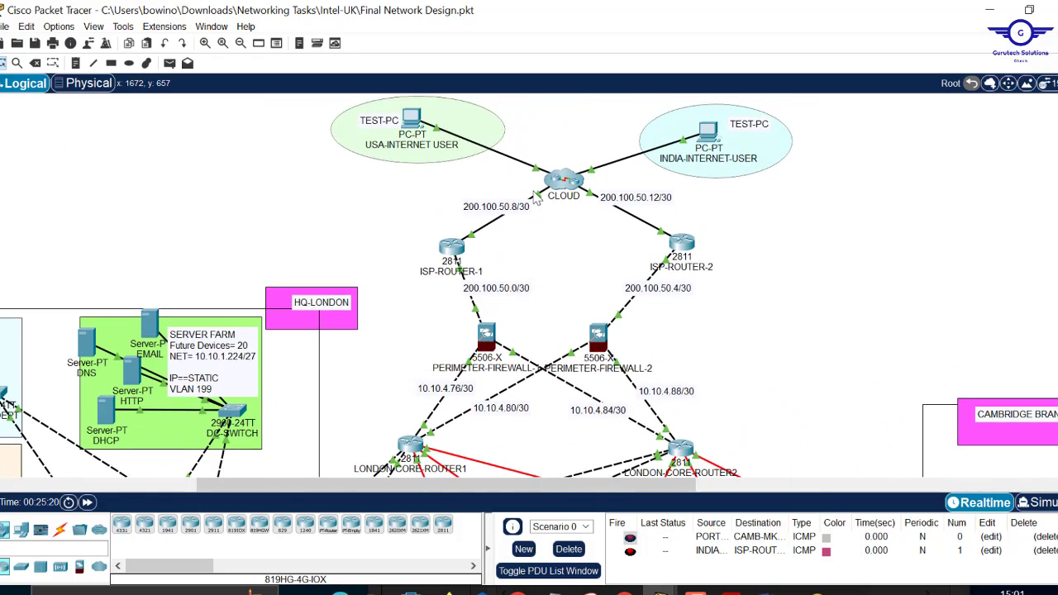
scroll(536, 199, "down", 6)
scroll(536, 198, "down", 3)
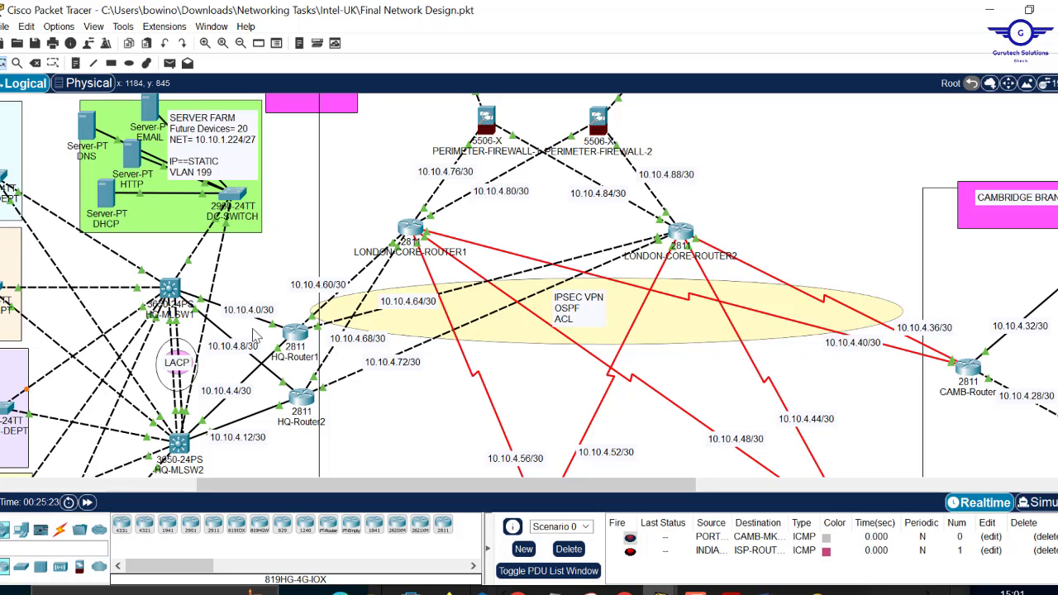
scroll(421, 379, "down", 10)
scroll(421, 379, "down", 5)
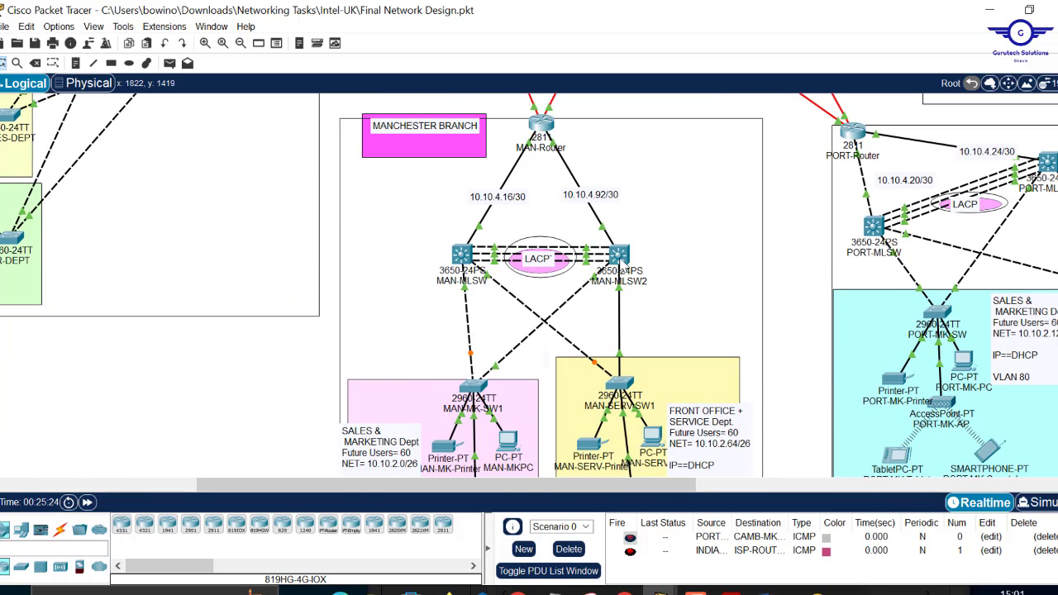
left_click(625, 258)
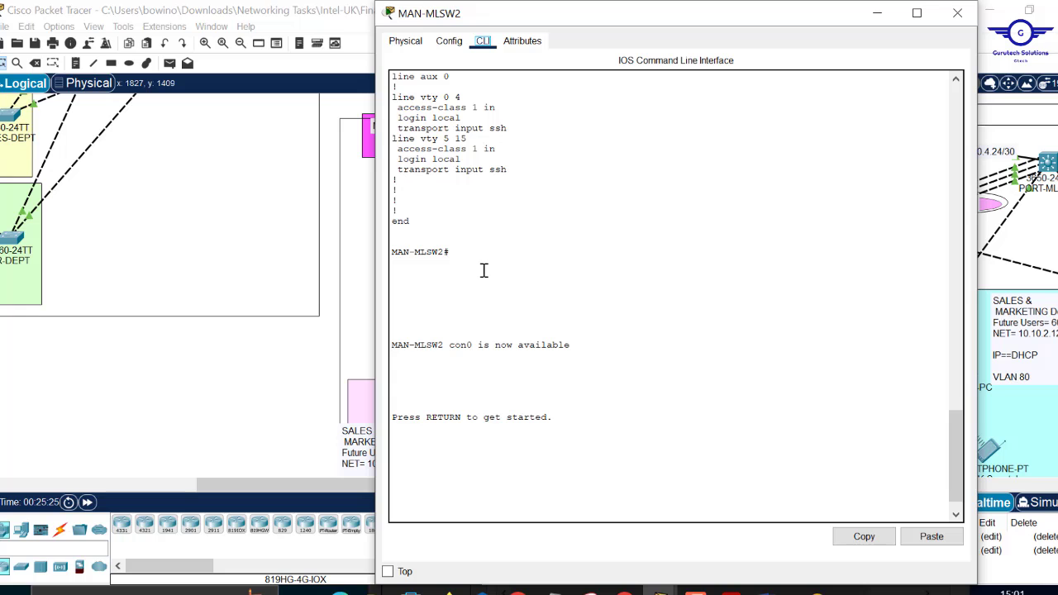
left_click(448, 43)
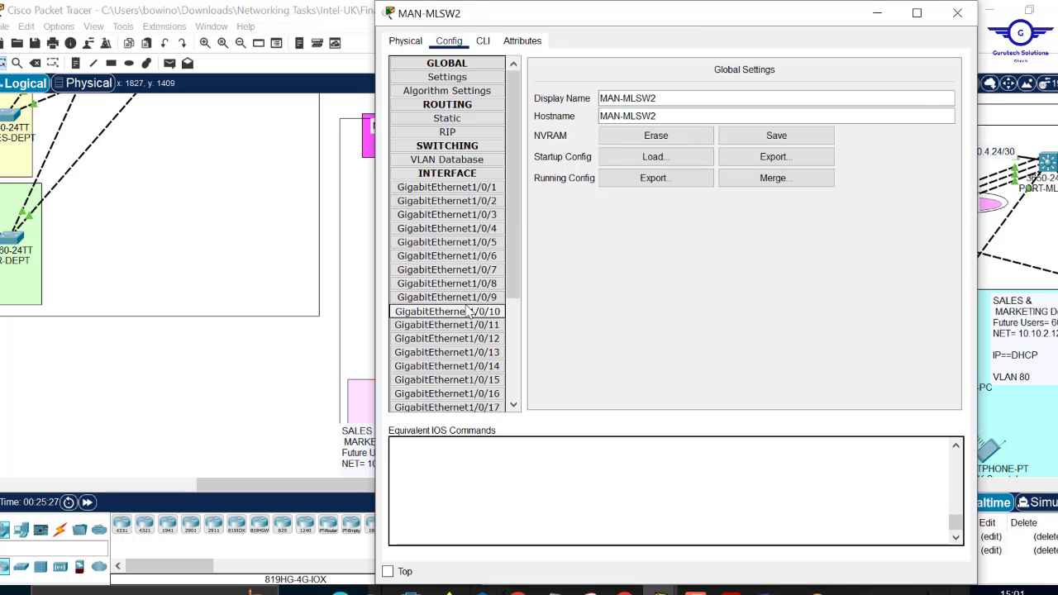
left_click(488, 43)
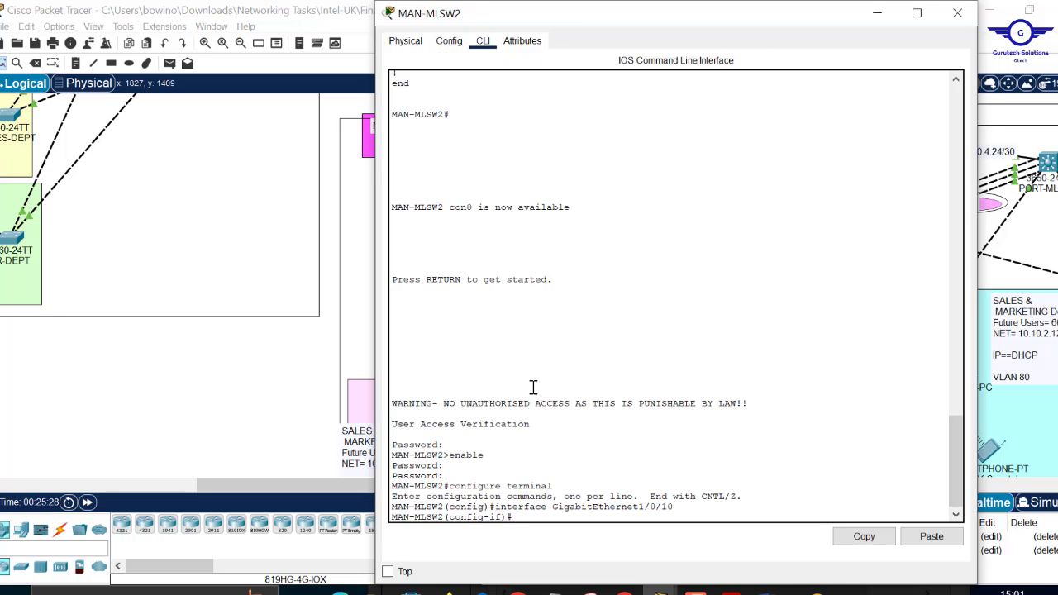
- Exit interface and global configuration modes on MAN-MLSW2 to get back to privileged EXEC mode
type("ex")
key("Return")
key("Return")
key("Return")
key("Return")
key("Return")
key("Return")
key("Return")
key("Return")
key("Return")
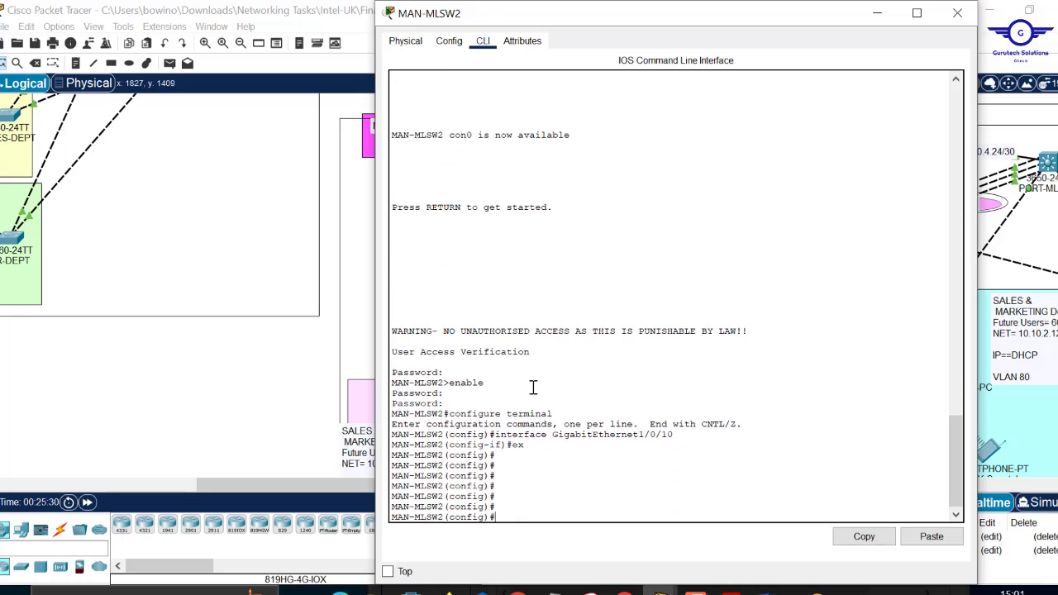
type("e")
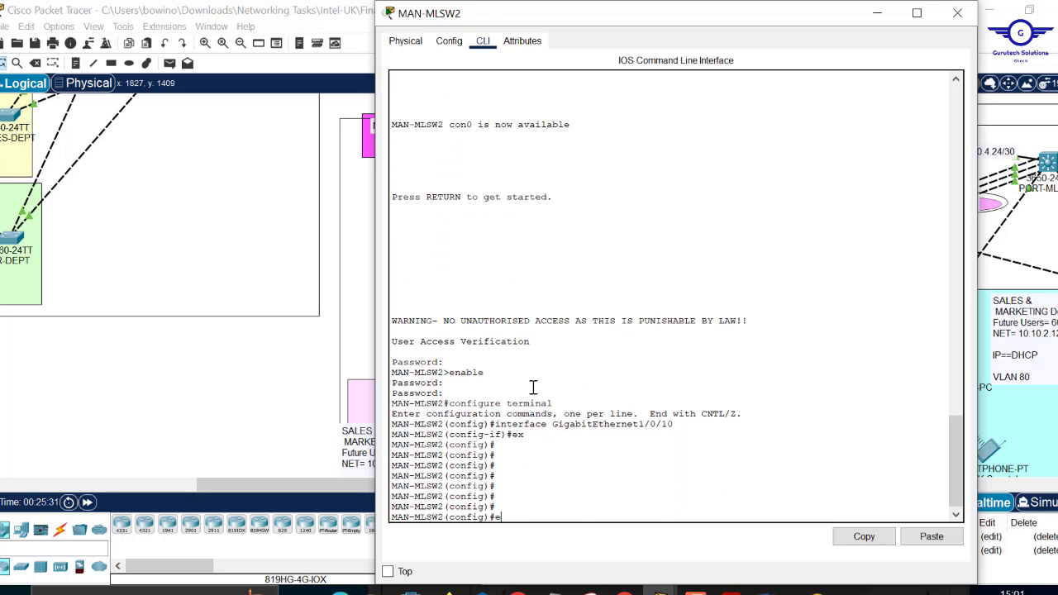
type("x")
key("Return")
key("Return")
key("Return")
key("Return")
key("Return")
key("Return")
key("Return")
- Display the startup configuration of MAN-MLSW2, page through to the router ospf 10 section and select its lines
type("s")
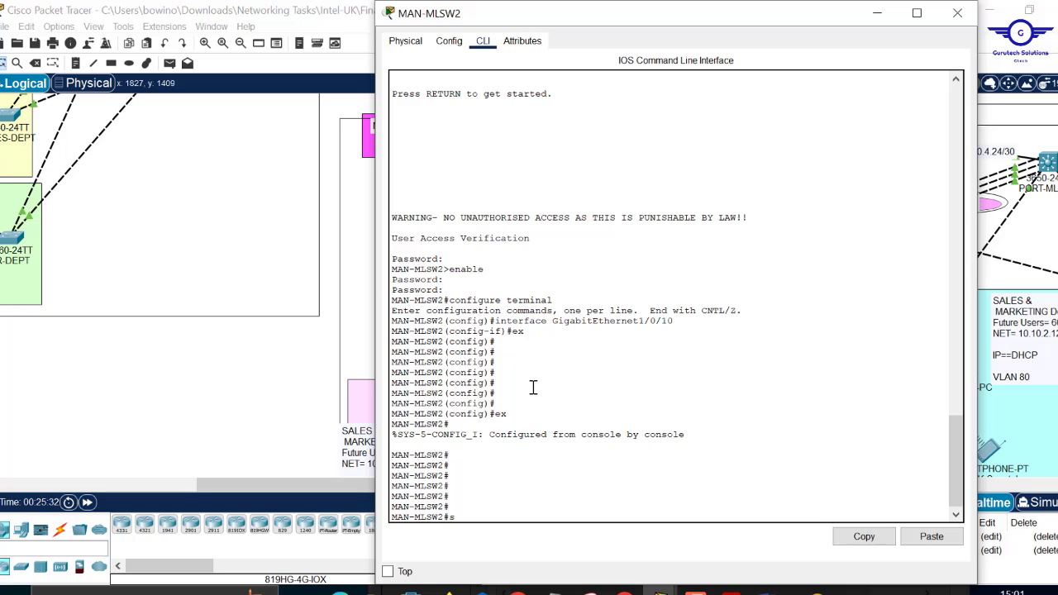
type("h start")
key("Return")
key("Return")
key("Return")
key("Return")
key("Return")
key("Return")
key("Return")
key("Return")
key("Return")
key("Return")
key("Return")
key("Return")
key("Return")
key("Return")
key("Return")
key("Return")
key("Return")
key("Return")
key("Return")
key("Return")
key("Return")
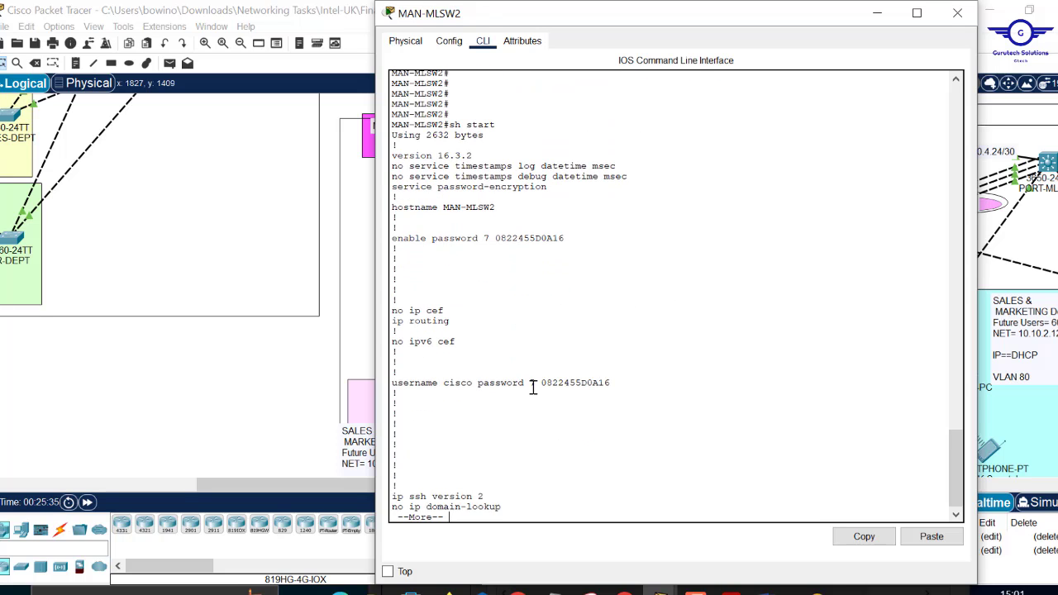
key("Return")
key("Return")
key("Return")
key("Return")
key("Return")
key("Return")
key("Return")
key("Return")
key("Return")
key("Return")
key("Return")
key("Return")
key("Return")
key("Return")
key("Return")
key("Return")
key("Return")
key("Return")
key("Return")
key("Return")
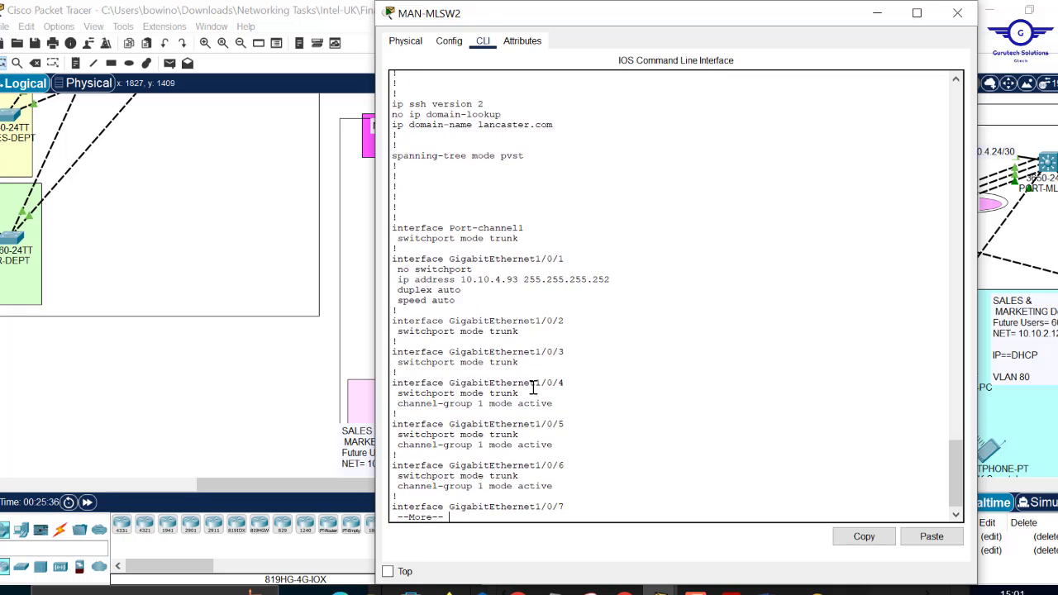
key("Return")
key("Return")
key("Return")
key("Return")
key("Return")
key("Return")
key("Return")
key("Return")
key("Return")
key("Return")
key("Return")
key("Return")
key("Return")
key("Return")
key("Return")
key("Return")
key("Return")
key("Return")
key("Return")
key("Return")
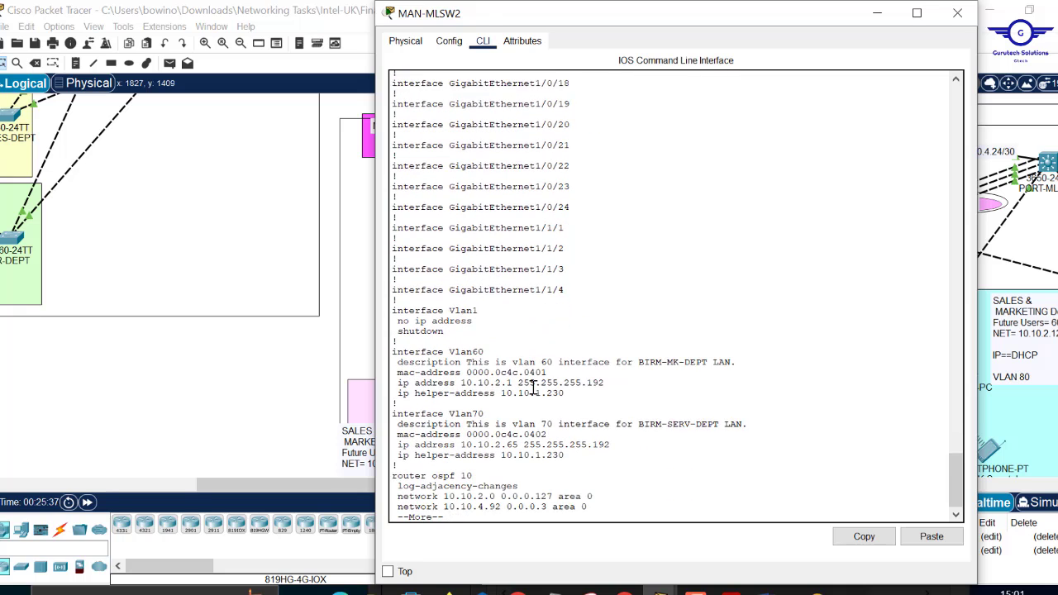
key("Return")
key("Return")
key("Return")
key("Return")
key("Return")
key("Return")
key("Return")
key("Return")
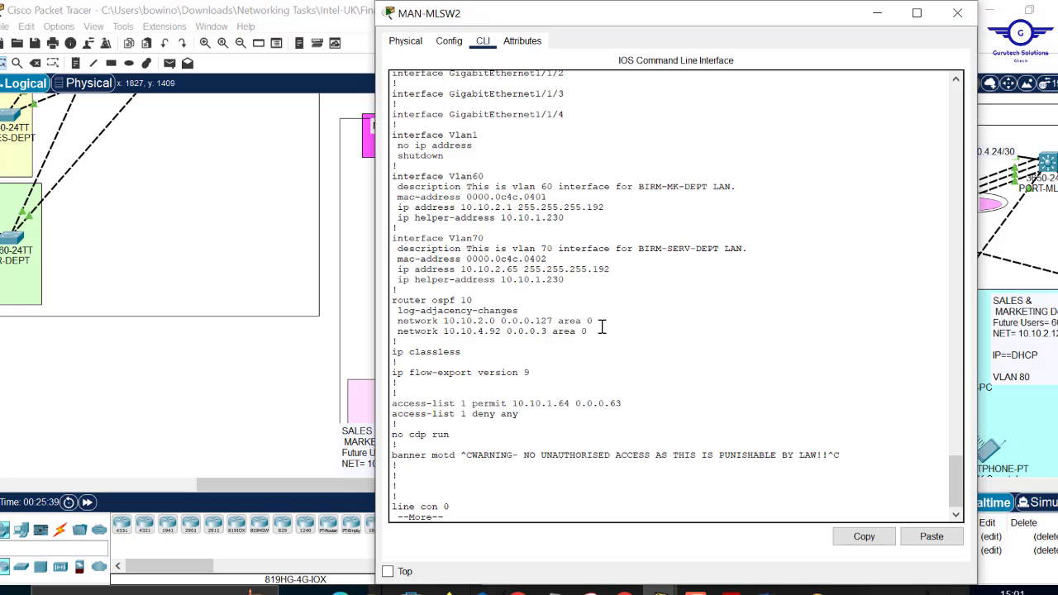
left_click_drag(604, 333, 395, 291)
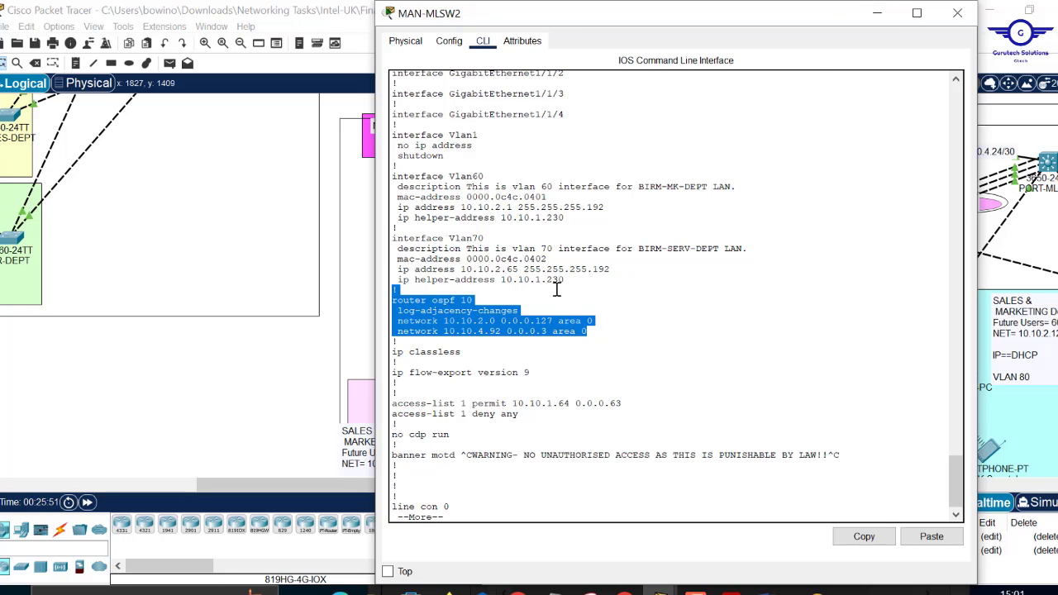
- Quit the configuration listing, display the OSPF neighbor table with sh ip ospf neighbor and select its entries
type("qs")
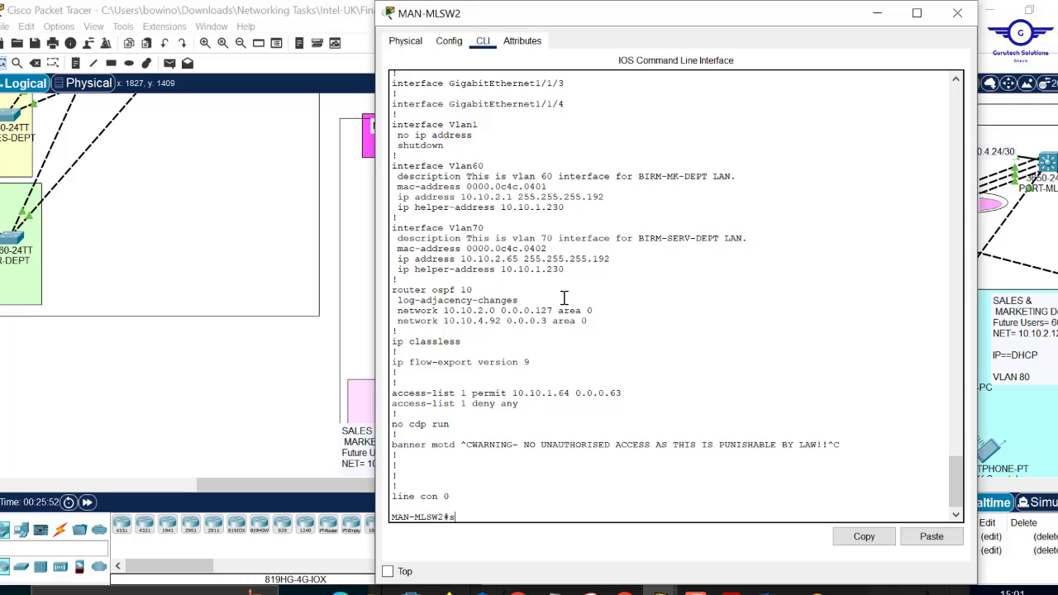
type("h ip os")
key("Tab")
type("ne")
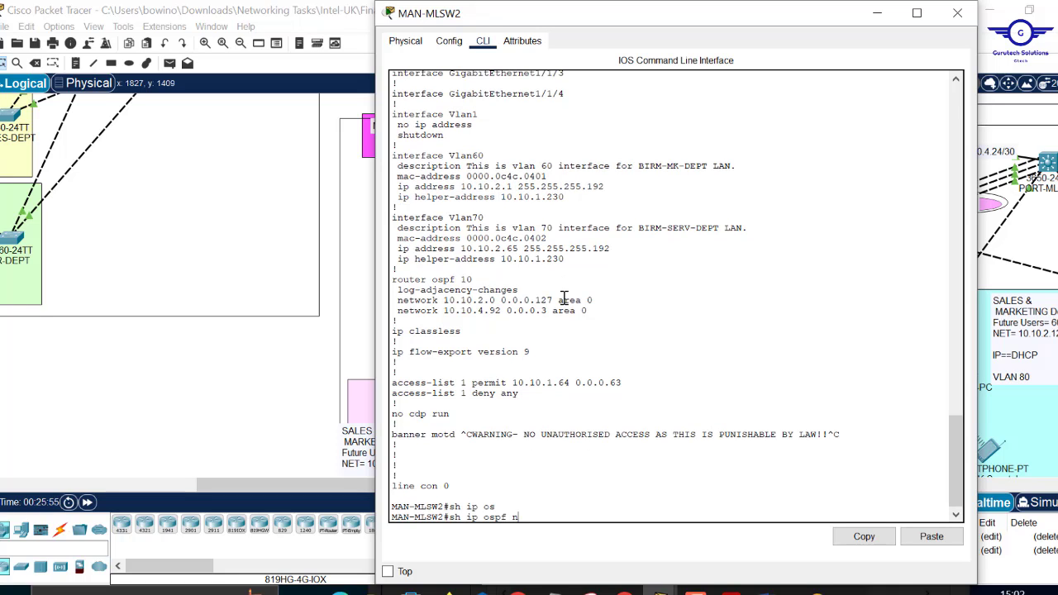
key("Tab")
key("Return")
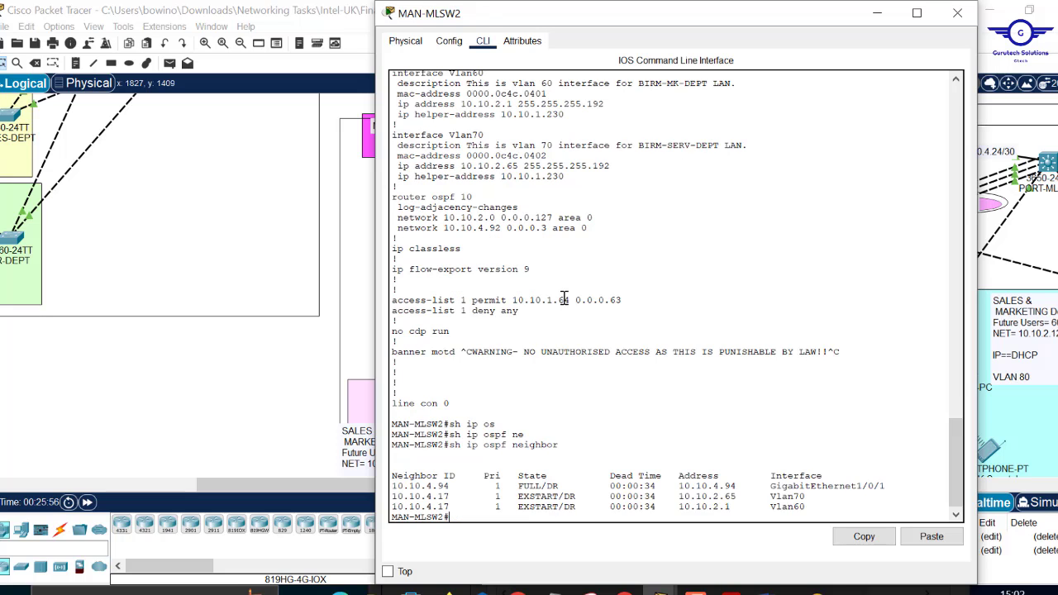
key("Return")
key("Return")
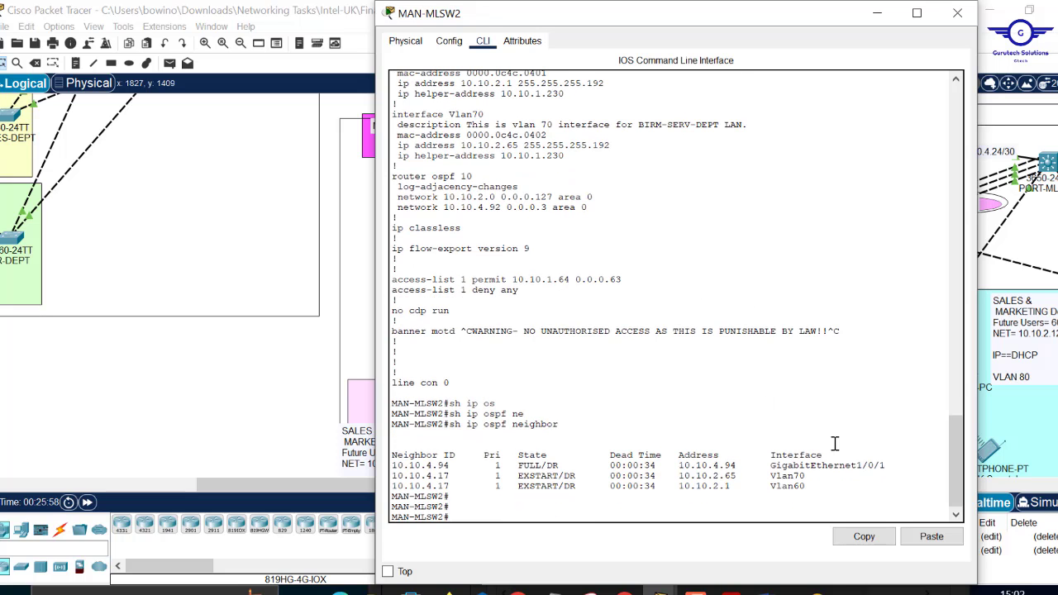
left_click_drag(426, 476, 385, 465)
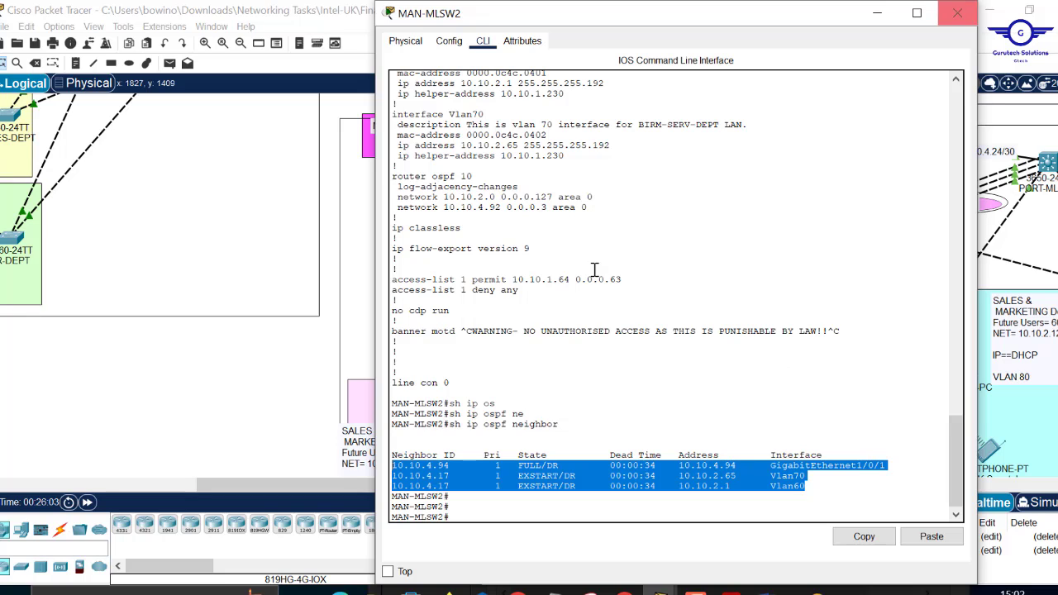
- List the options available for the sh ip ospf command on MAN-MLSW2
left_click(519, 483)
key("Up")
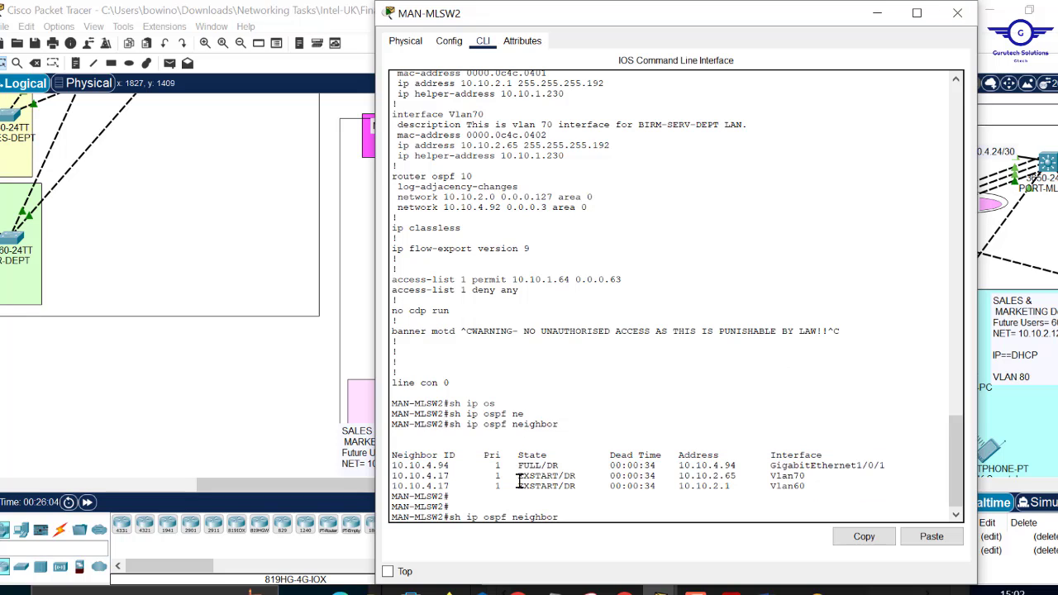
key("BackSpace")
key("BackSpace")
key("BackSpace")
key("BackSpace")
key("BackSpace")
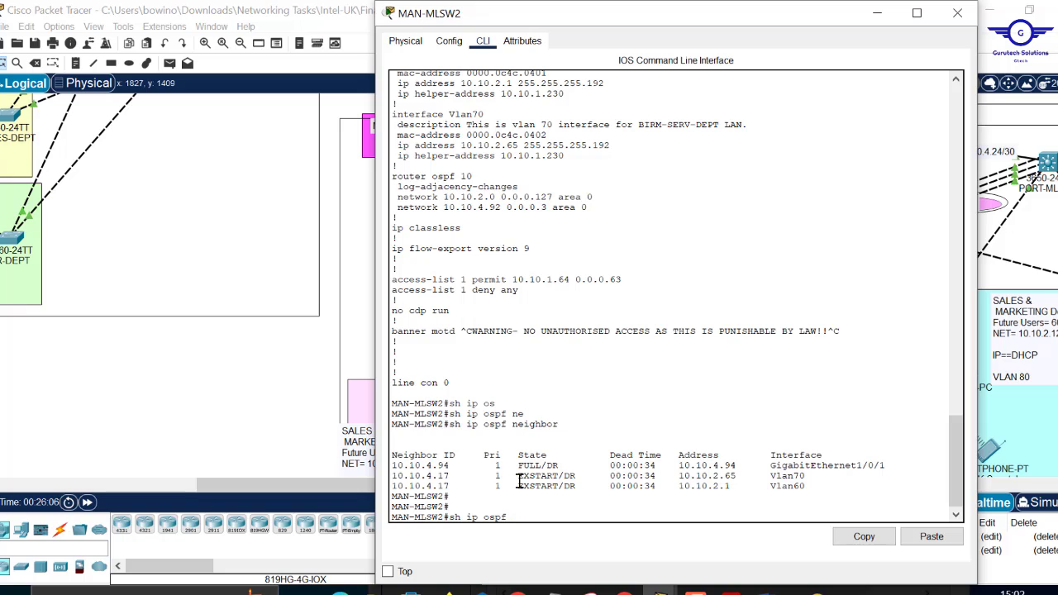
type("?")
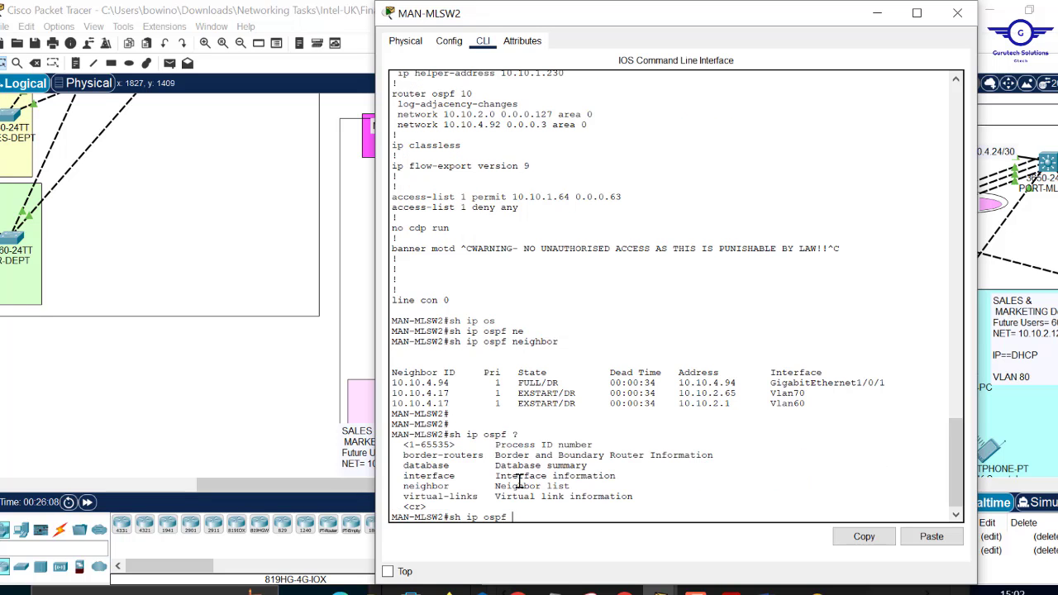
- Display the full OSPF database with sh ip ospf database, look it over and close the MAN-MLSW2 window
type("da")
key("Tab")
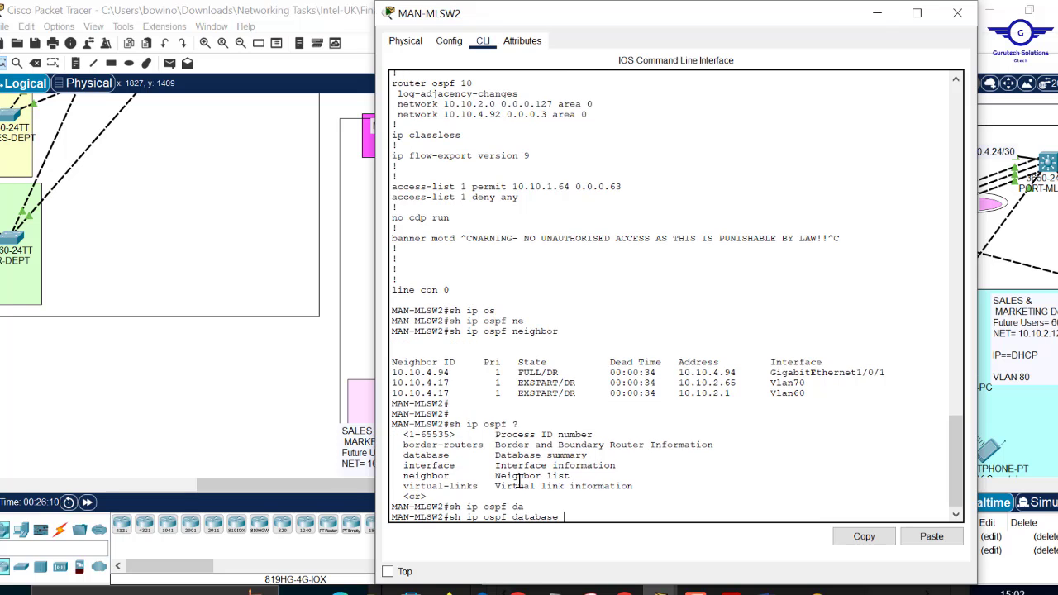
key("Return")
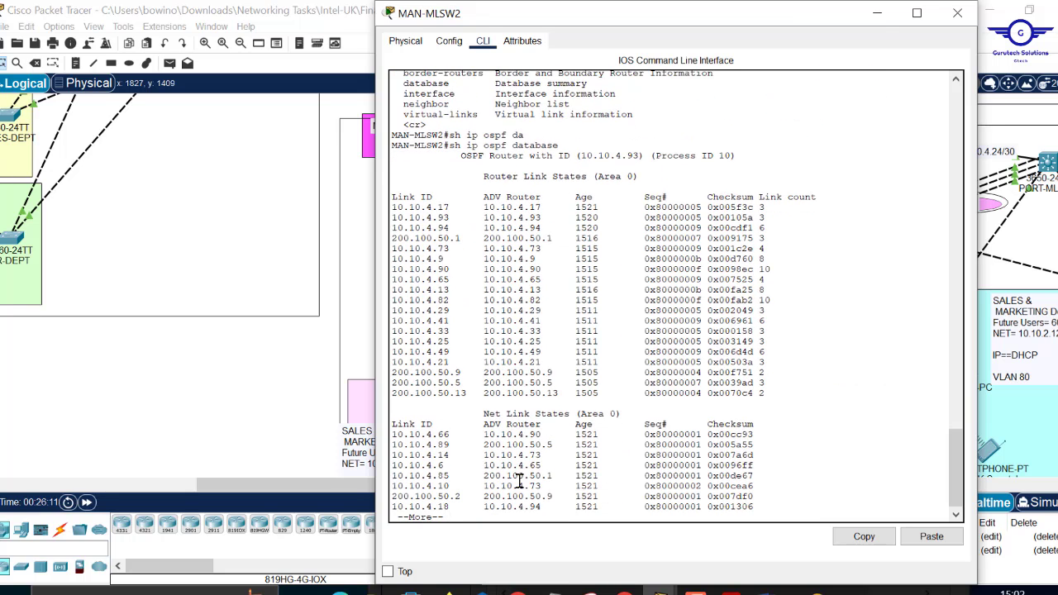
key("Return")
key("Return")
key("Return")
key("Return")
key("Return")
key("Return")
key("Return")
key("Return")
key("Return")
key("Return")
key("Return")
key("Return")
key("Return")
key("Return")
key("Return")
key("Return")
key("Return")
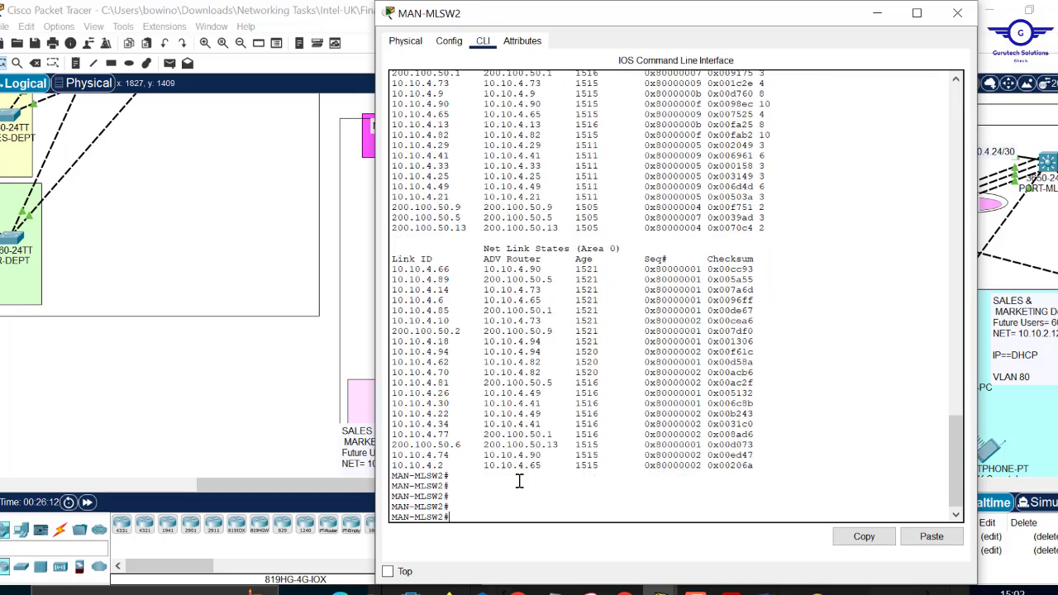
key("Return")
key("Return")
key("Return")
key("Return")
key("Return")
key("Return")
key("Return")
key("Return")
key("Return")
key("Return")
key("Return")
key("Return")
key("Return")
key("Return")
key("Return")
key("Return")
key("Return")
key("Return")
key("Return")
key("Return")
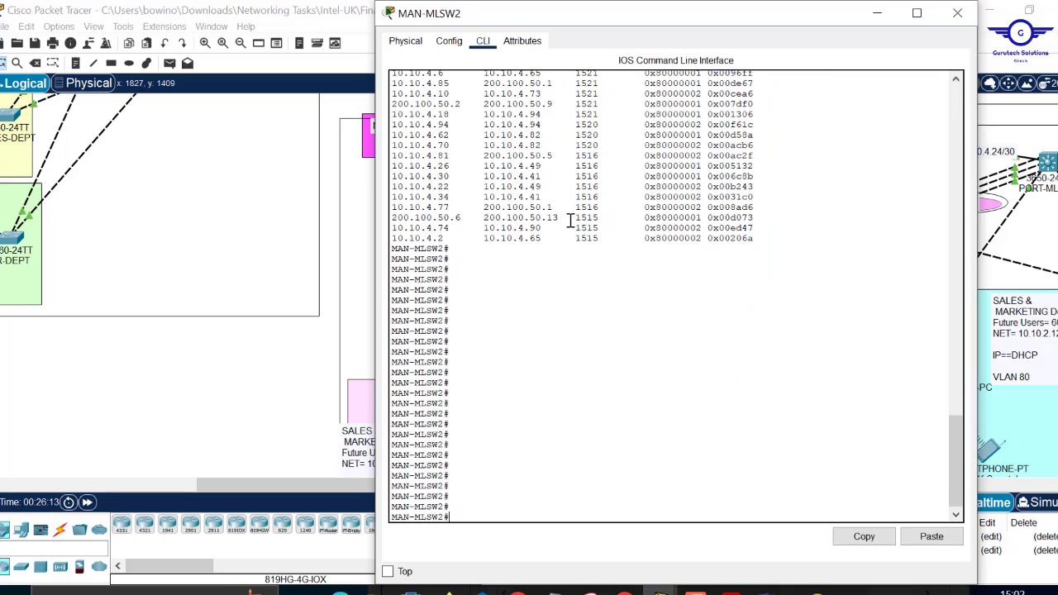
scroll(571, 219, "up", 5)
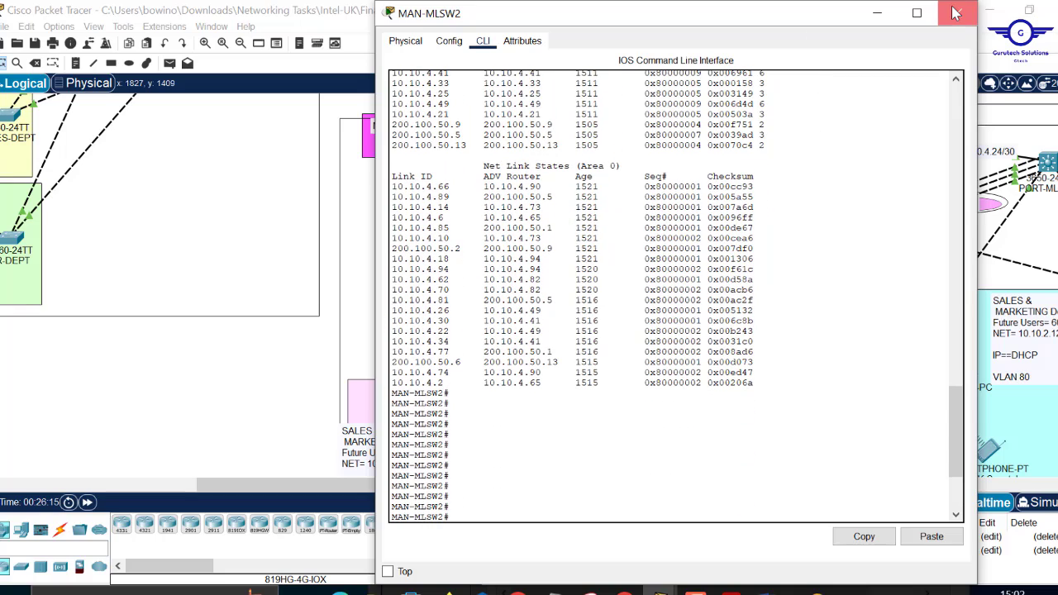
left_click(956, 14)
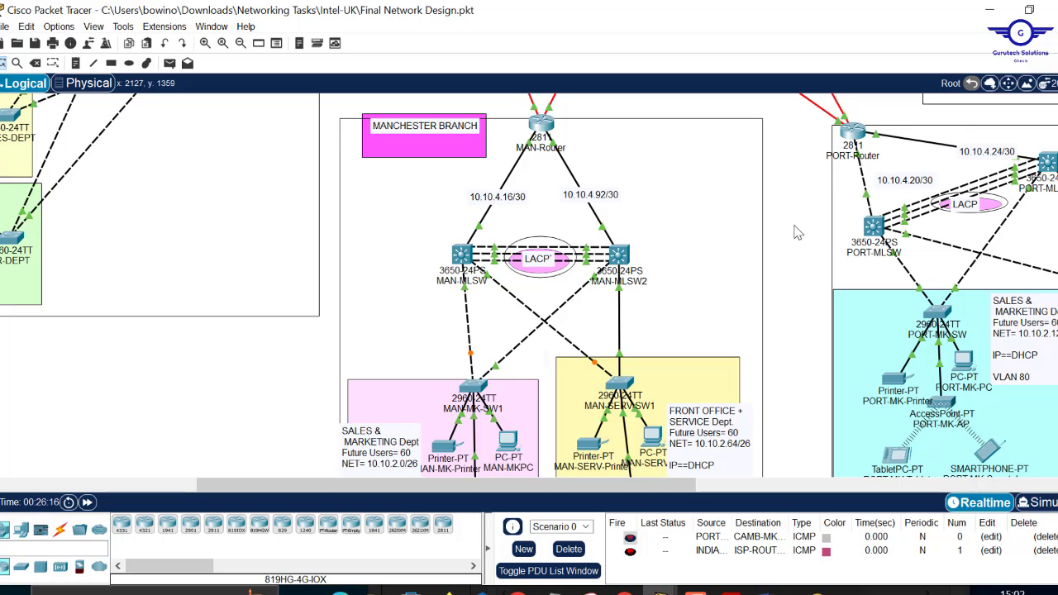
- Switch to Network Design.pdf and check the requirements for the standard VTY ACL and for Port Address Translation
left_click(730, 592)
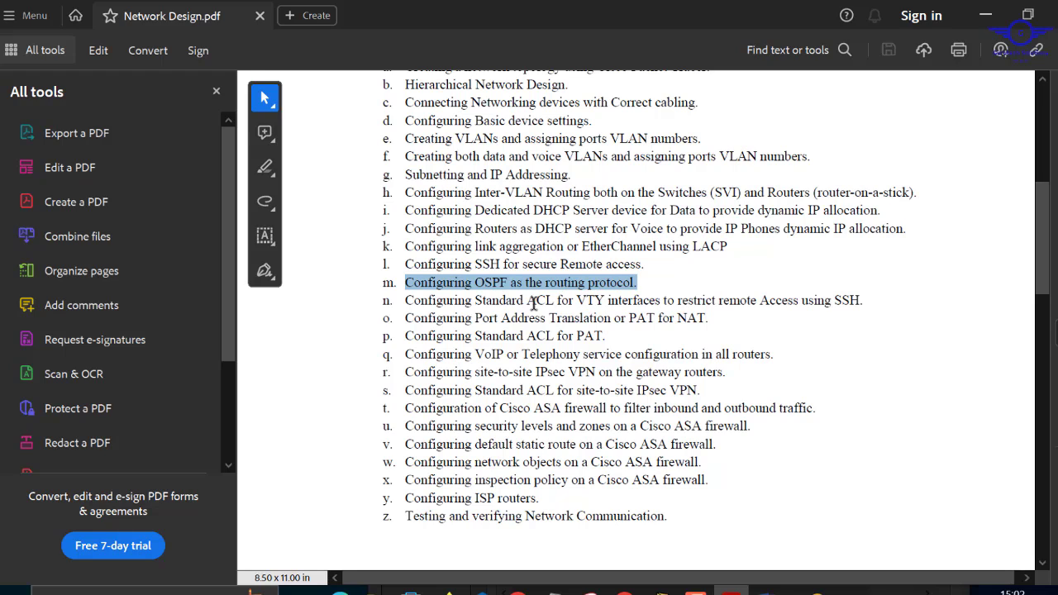
left_click_drag(533, 302, 856, 305)
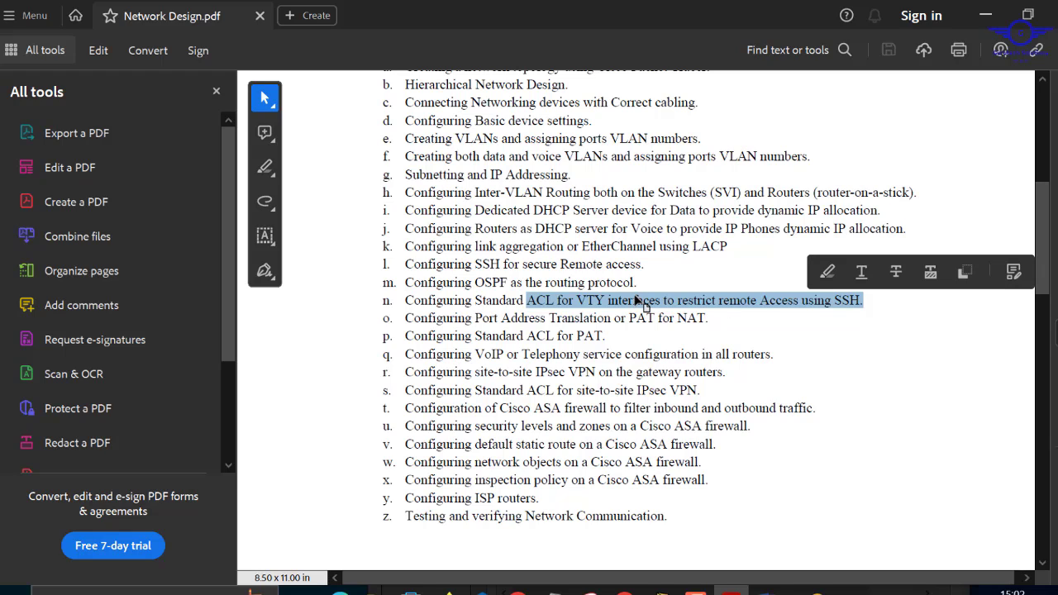
left_click_drag(477, 319, 678, 308)
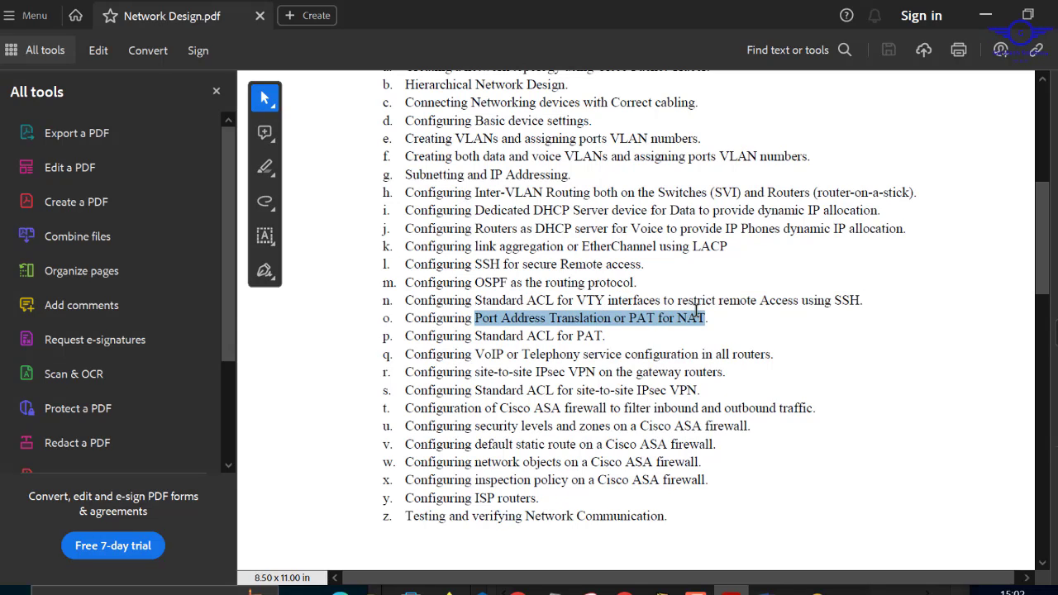
left_click_drag(697, 313, 697, 313)
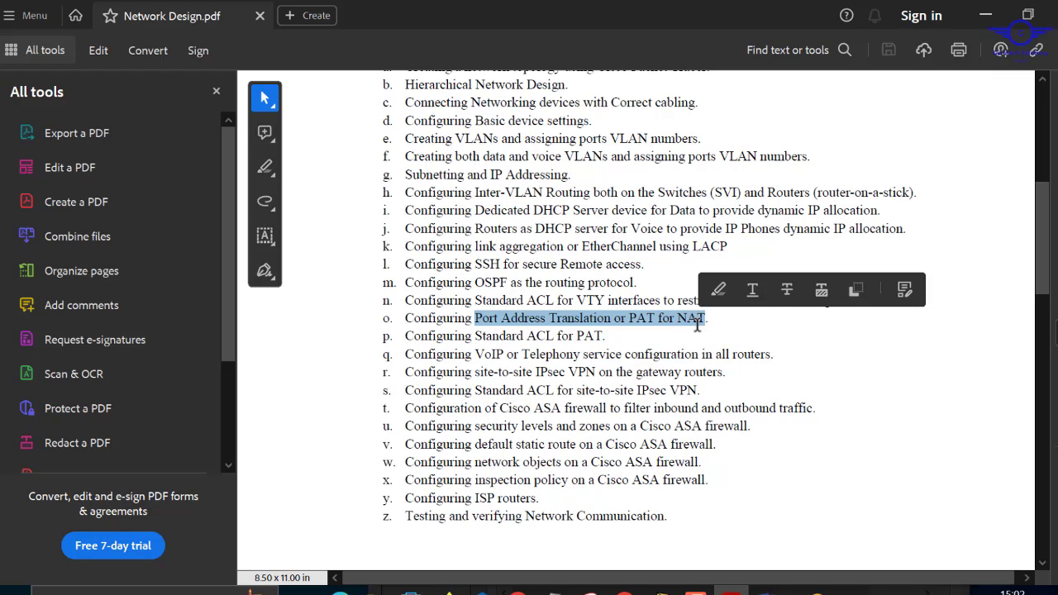
left_click(698, 321)
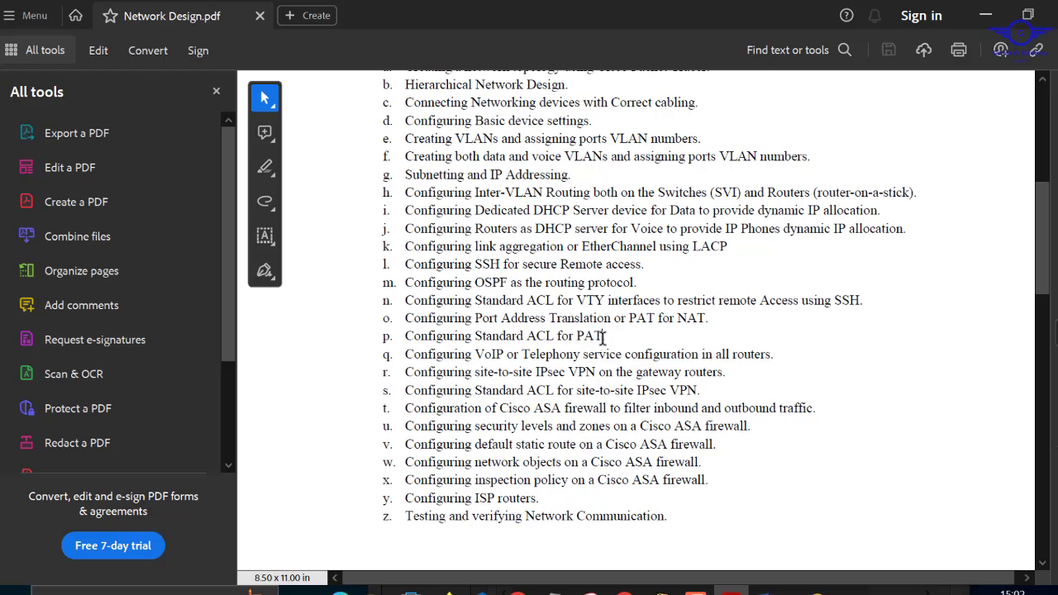
- Check the requirements for the standard PAT ACL, VoIP telephony service and site-to-site IPsec VPN on the gateway routers
left_click_drag(604, 338, 432, 335)
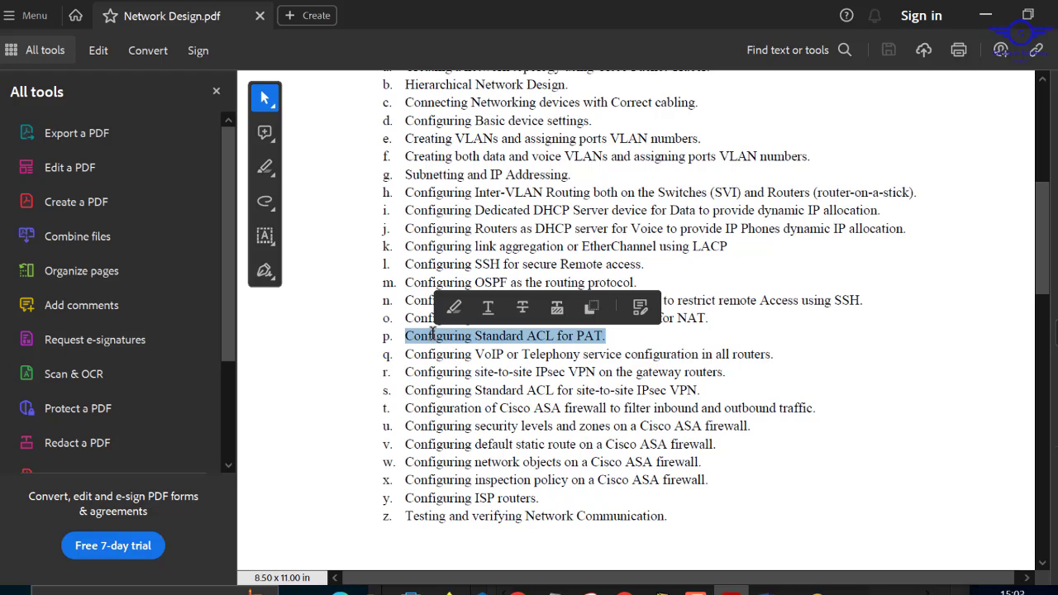
left_click(597, 336)
left_click_drag(608, 336, 405, 323)
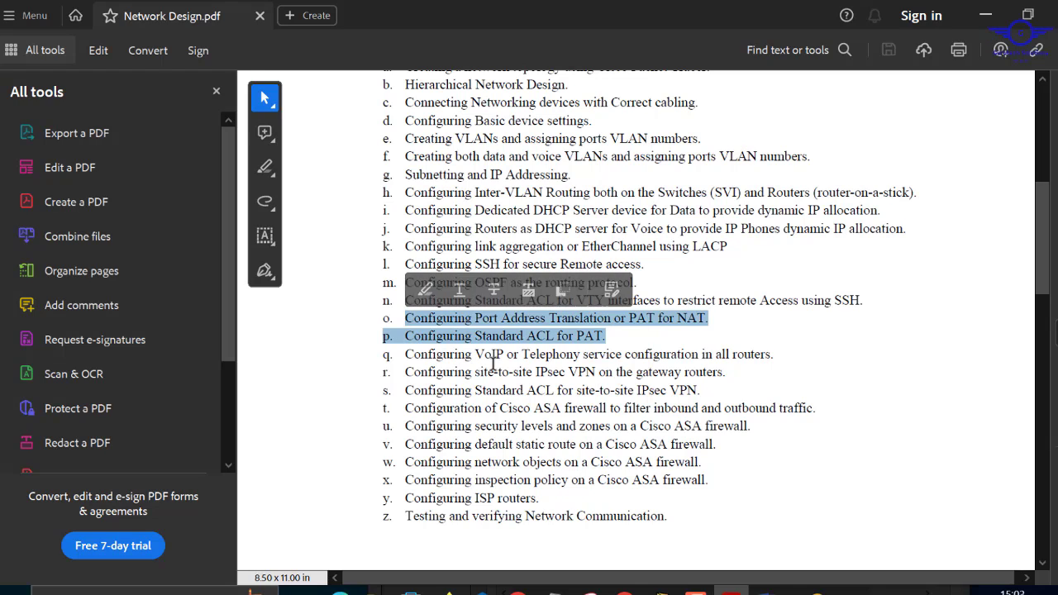
left_click_drag(477, 355, 597, 354)
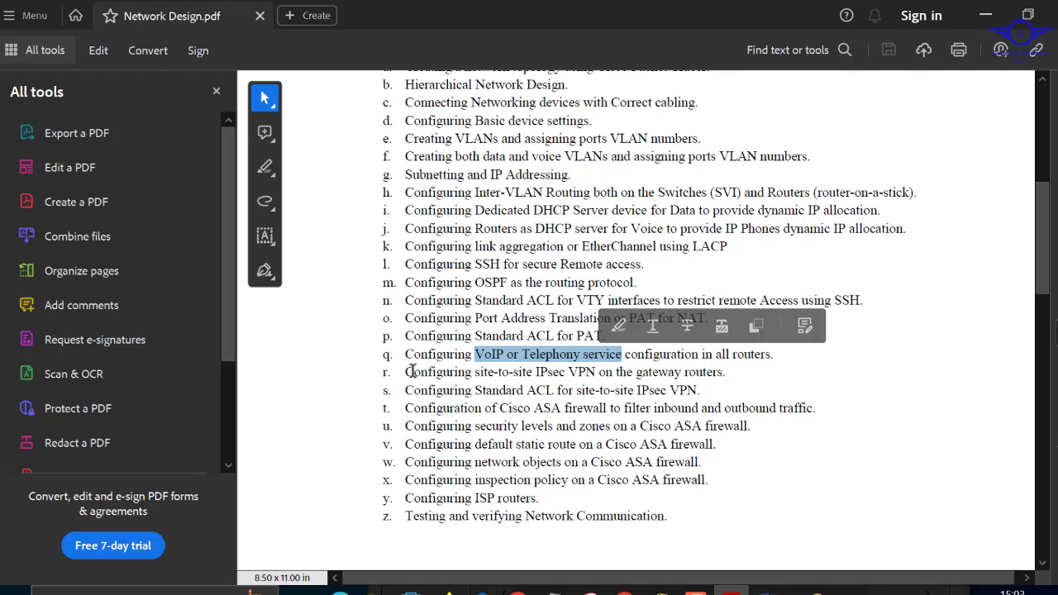
left_click_drag(406, 372, 675, 372)
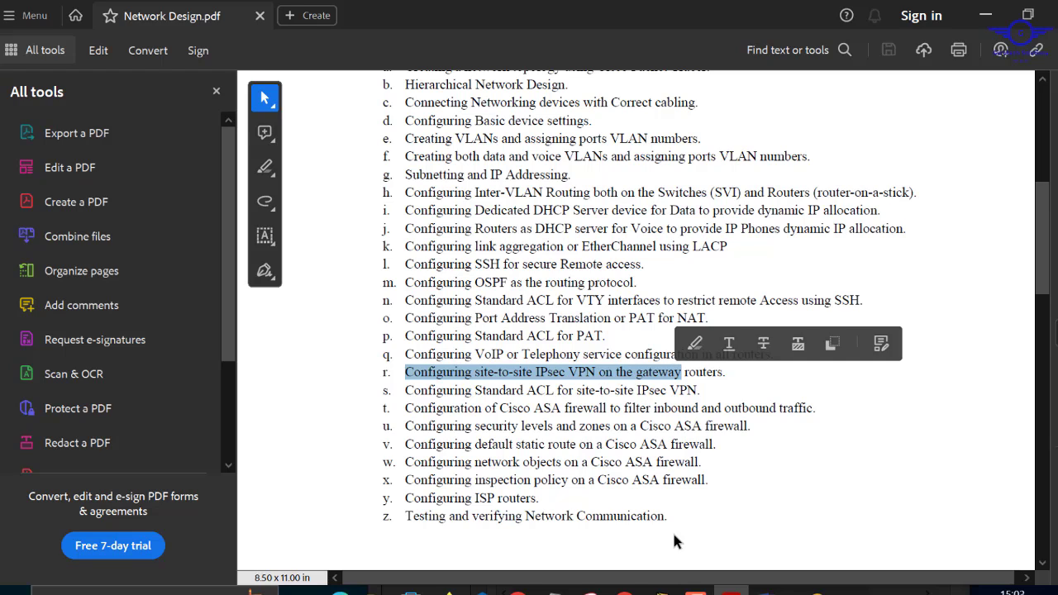
- Return to the Packet Tracer topology and open MAN-Router's command line in configuration mode for interface Serial0/1/0
mouse_move(662, 589)
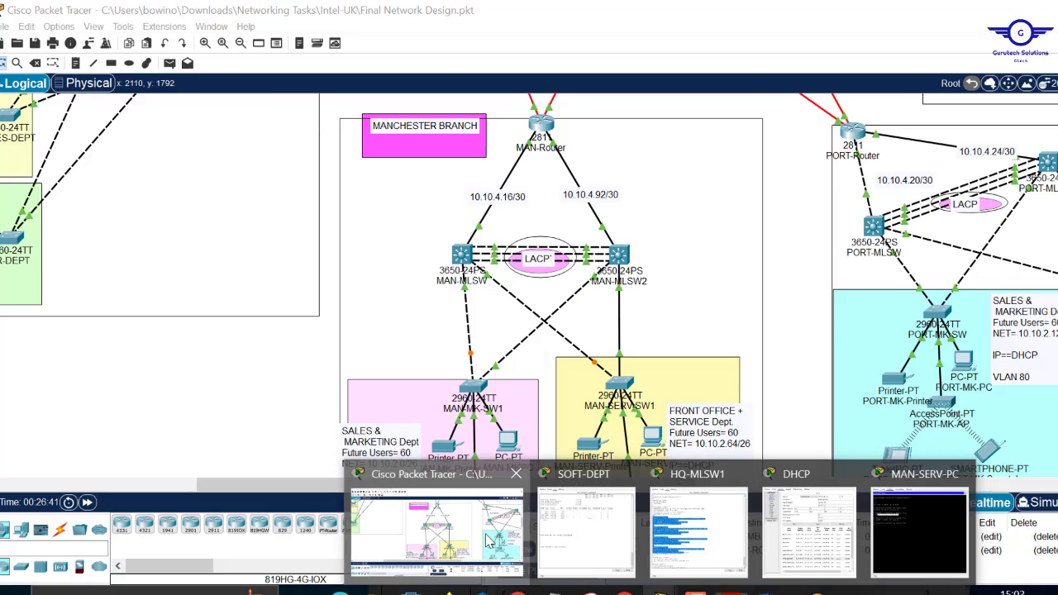
left_click(532, 536)
scroll(418, 270, "up", 5)
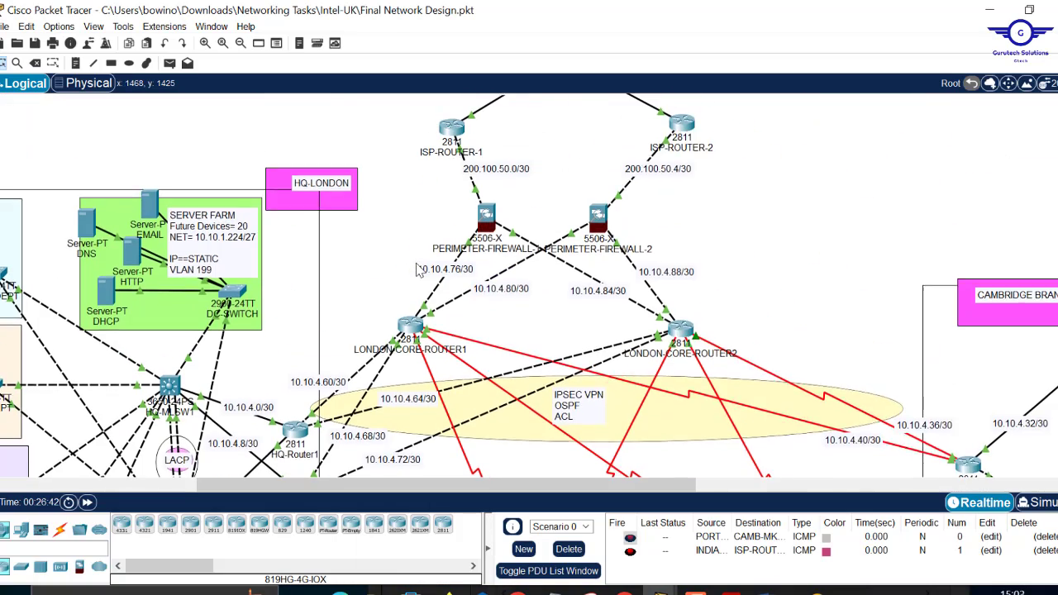
scroll(418, 270, "down", 5)
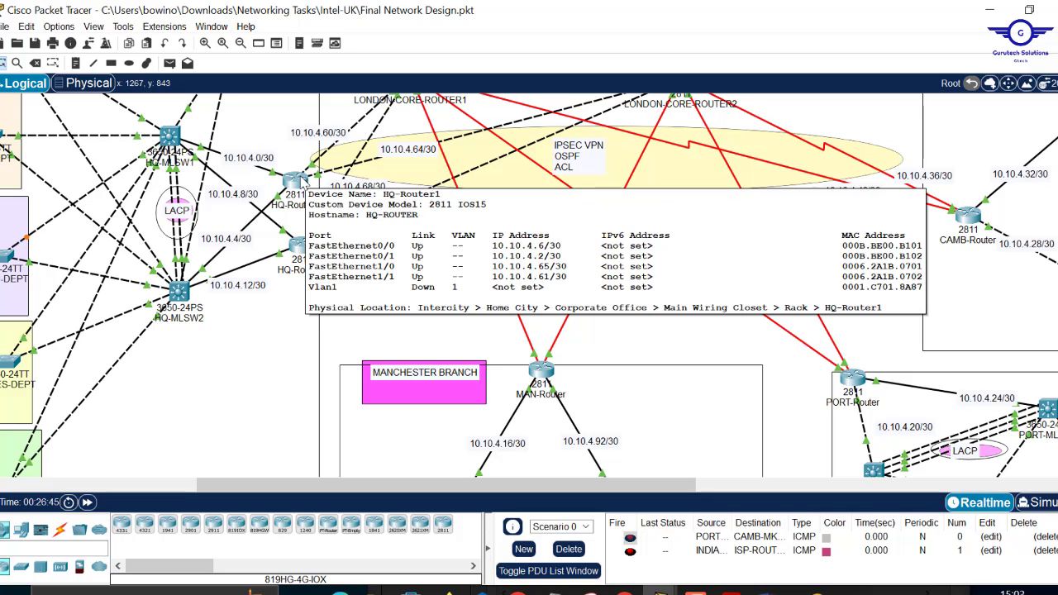
left_click(542, 372)
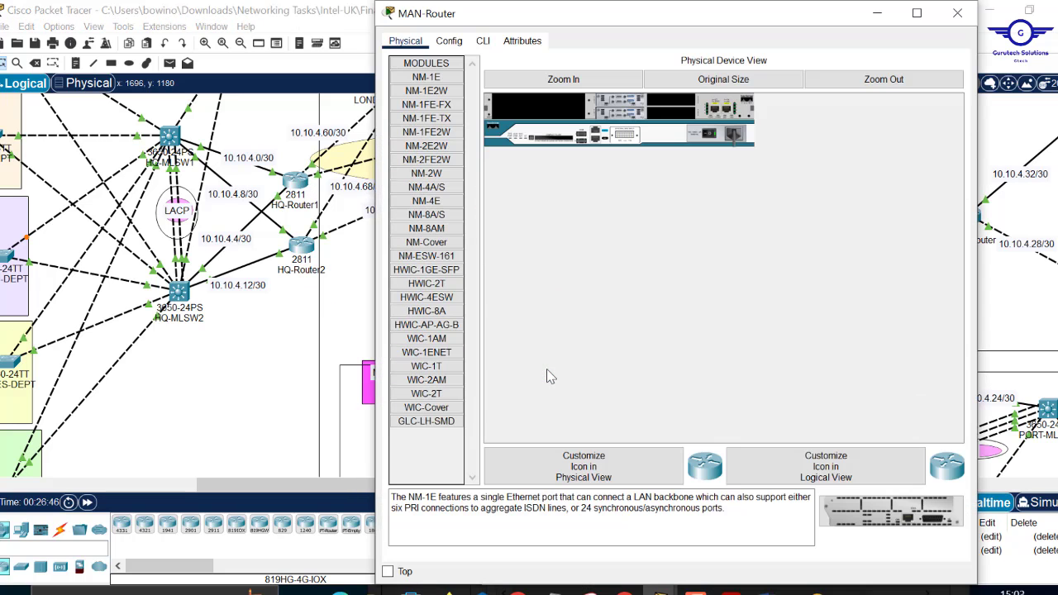
left_click(457, 43)
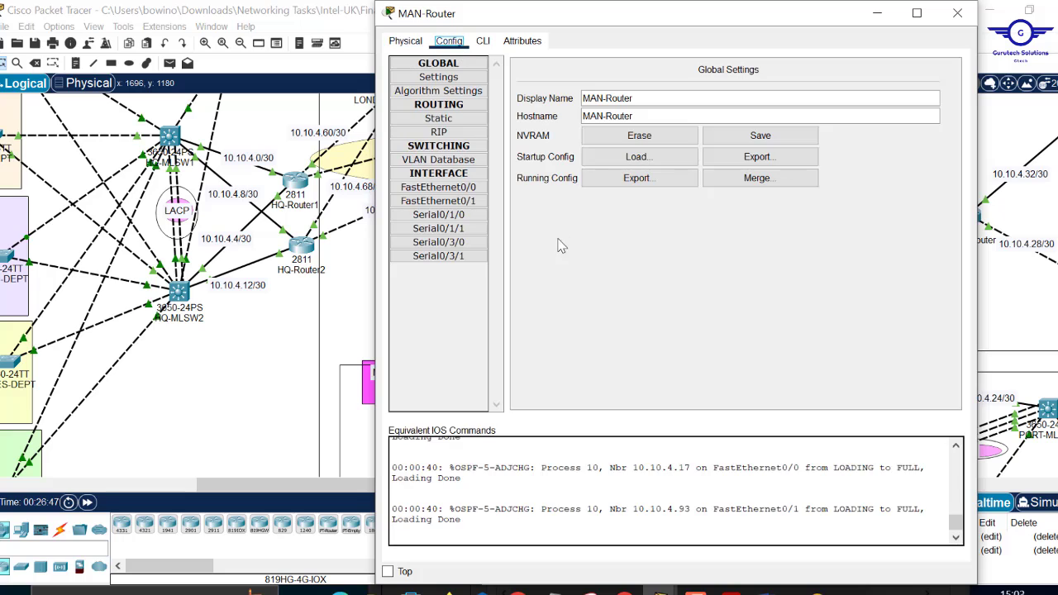
left_click(467, 215)
left_click(483, 40)
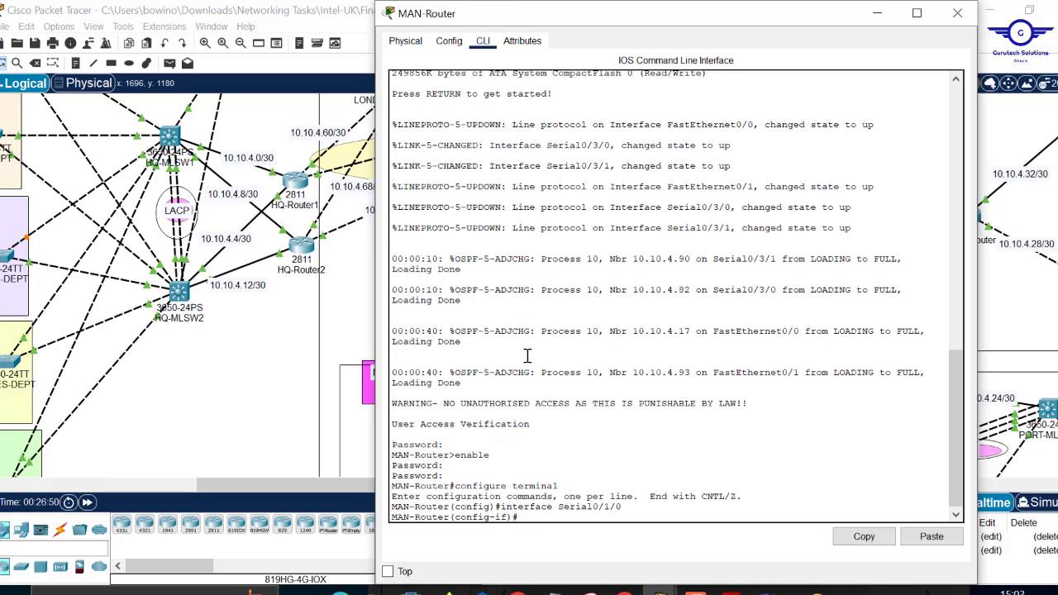
- Leave interface configuration mode on MAN-Router with end and return to the privileged prompt
type("end")
key("Return")
key("Return")
key("Return")
key("Return")
key("Return")
key("Return")
key("Return")
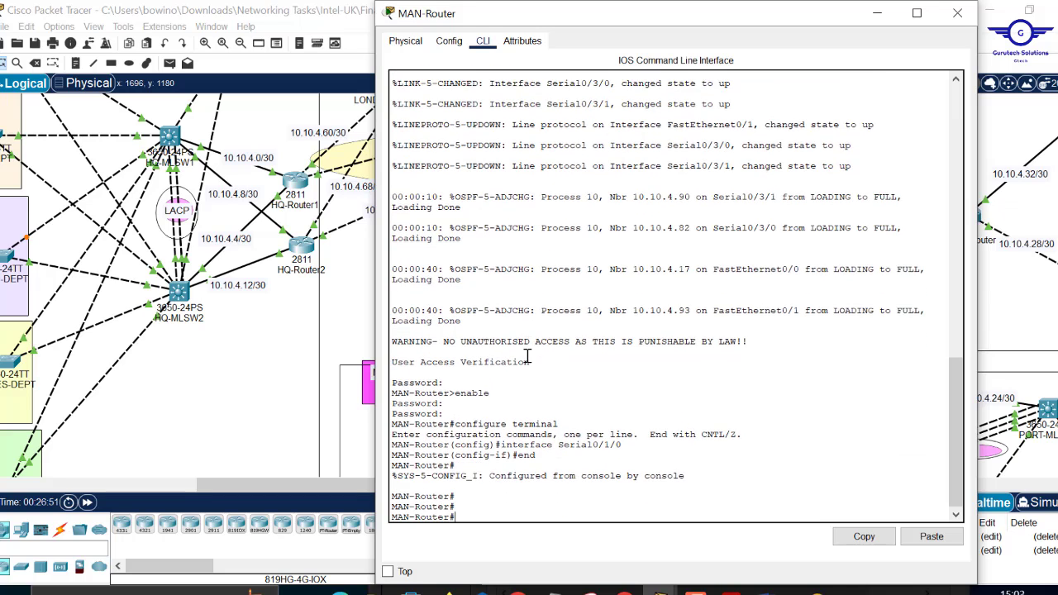
key("Return")
key("Return")
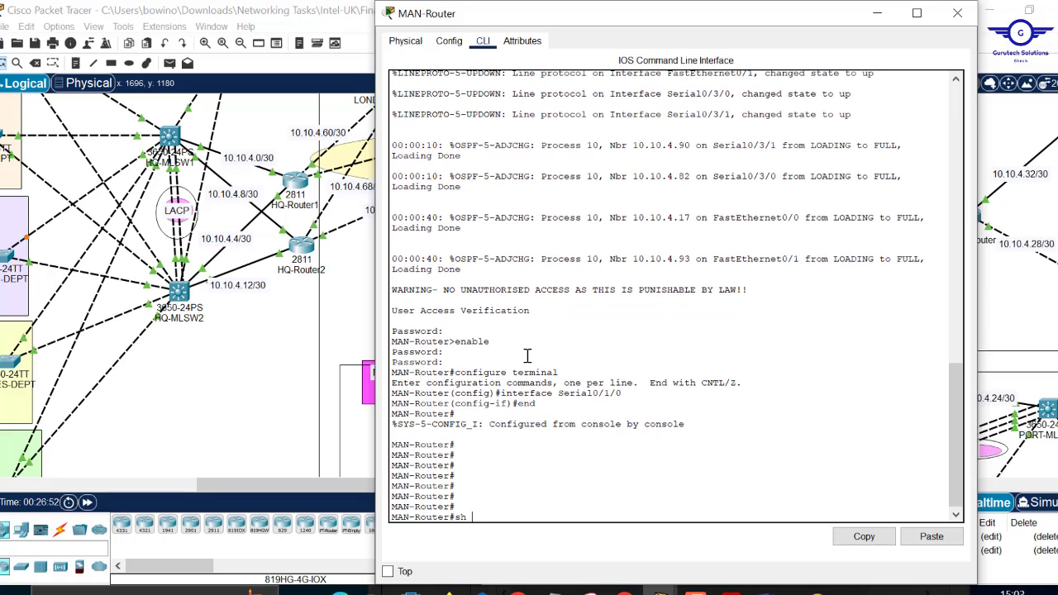
- Display MAN-Router's startup configuration with sh start and advance through it to the crypto map section
type("sh start")
key("Return")
key("Return")
key("Return")
key("Return")
key("Return")
key("Return")
key("Return")
key("Return")
key("Return")
key("Return")
key("Return")
key("Return")
key("Return")
key("Return")
key("Return")
key("Return")
key("Return")
key("Return")
key("Return")
key("Return")
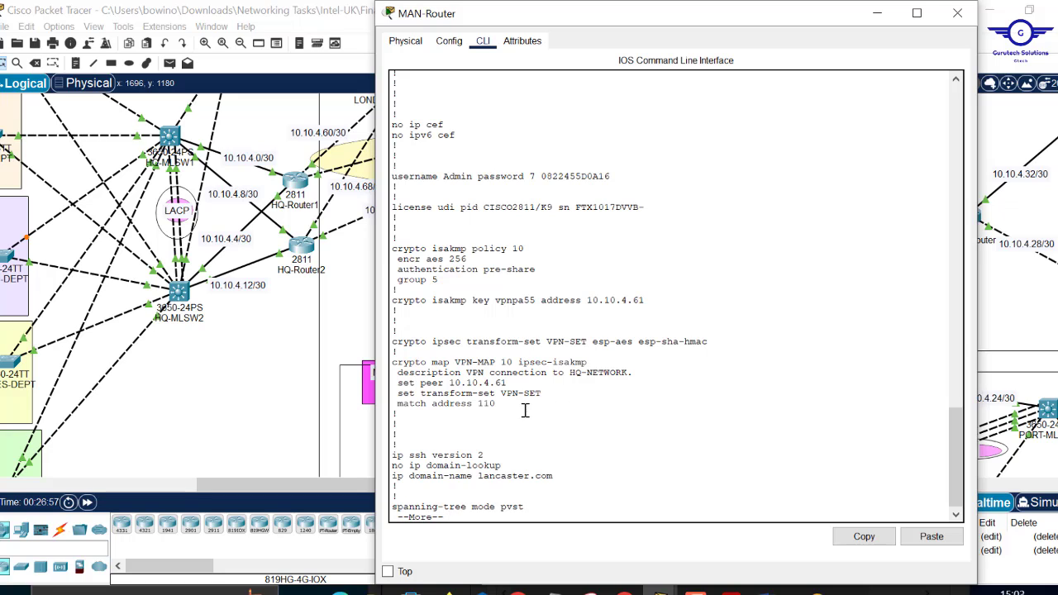
- Examine ISAKMP policy 10 with its encryption, authentication and group, plus the pre-shared key and peer address
mouse_move(517, 408)
left_click_drag(518, 408, 393, 253)
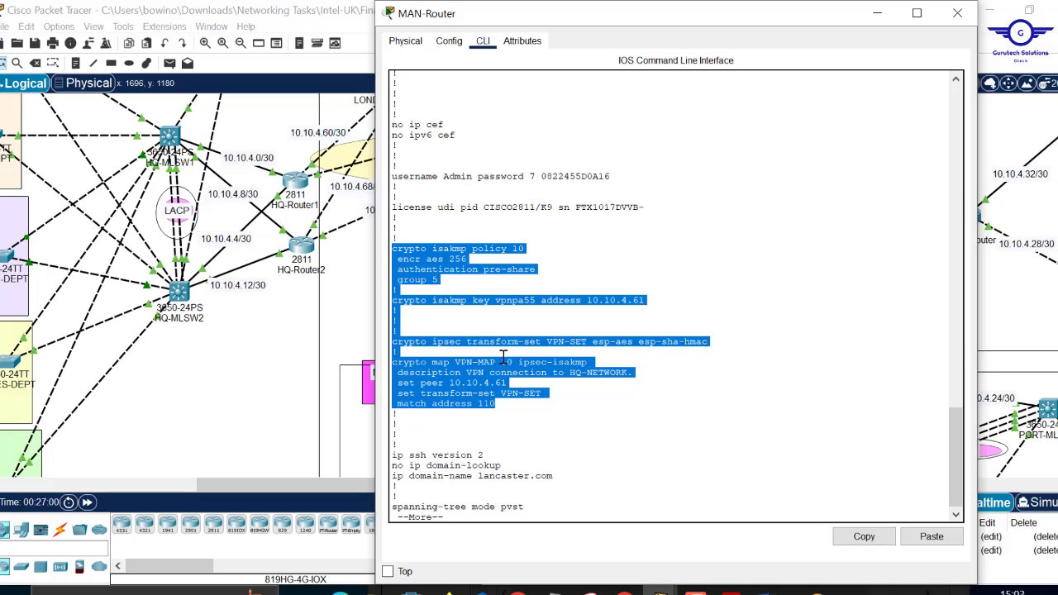
left_click(527, 249)
left_click_drag(526, 248, 466, 259)
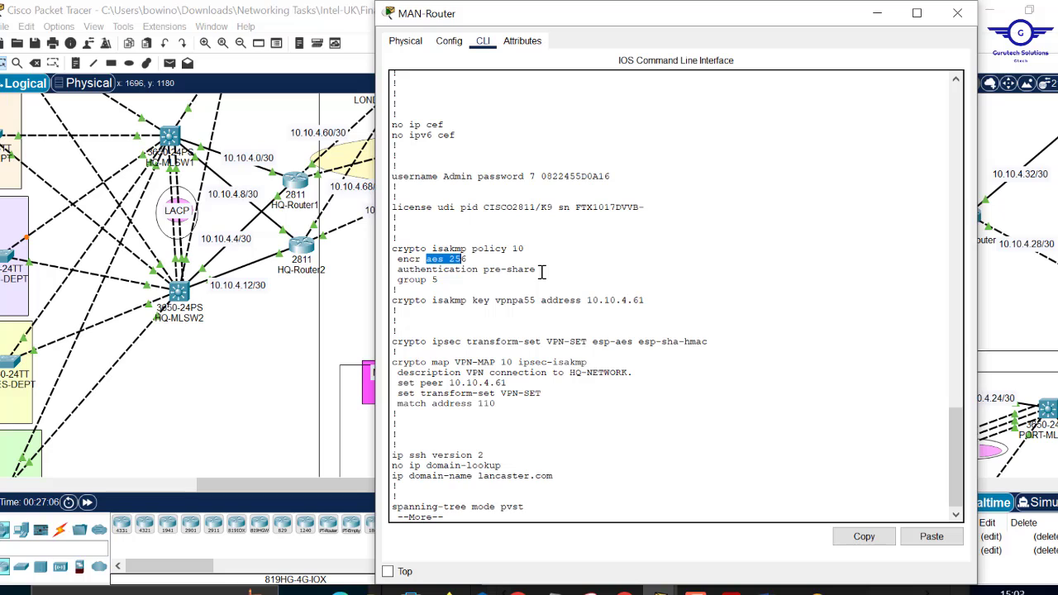
left_click_drag(439, 280, 395, 246)
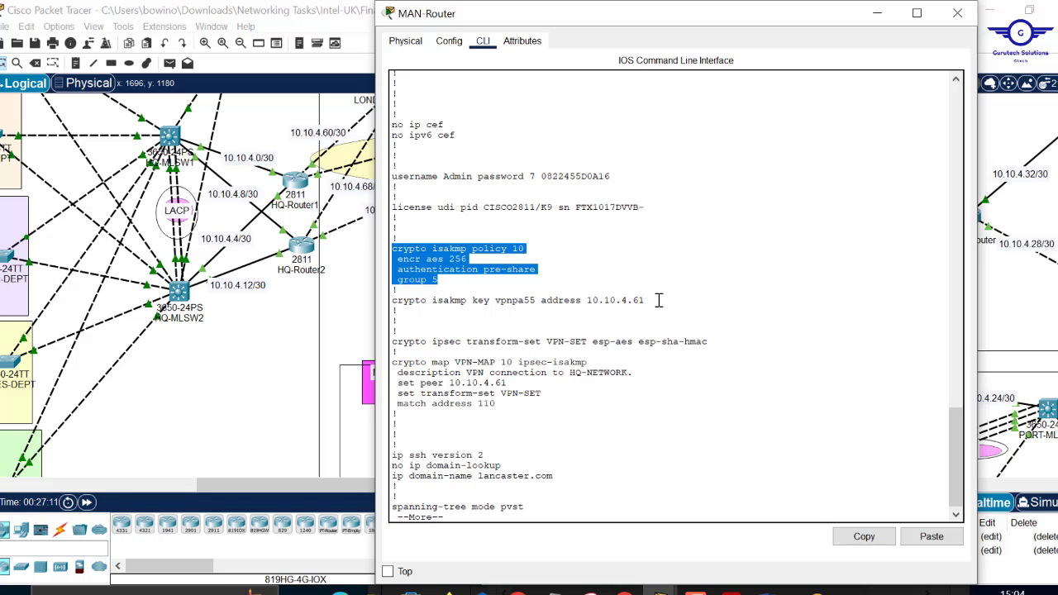
left_click_drag(660, 301, 593, 303)
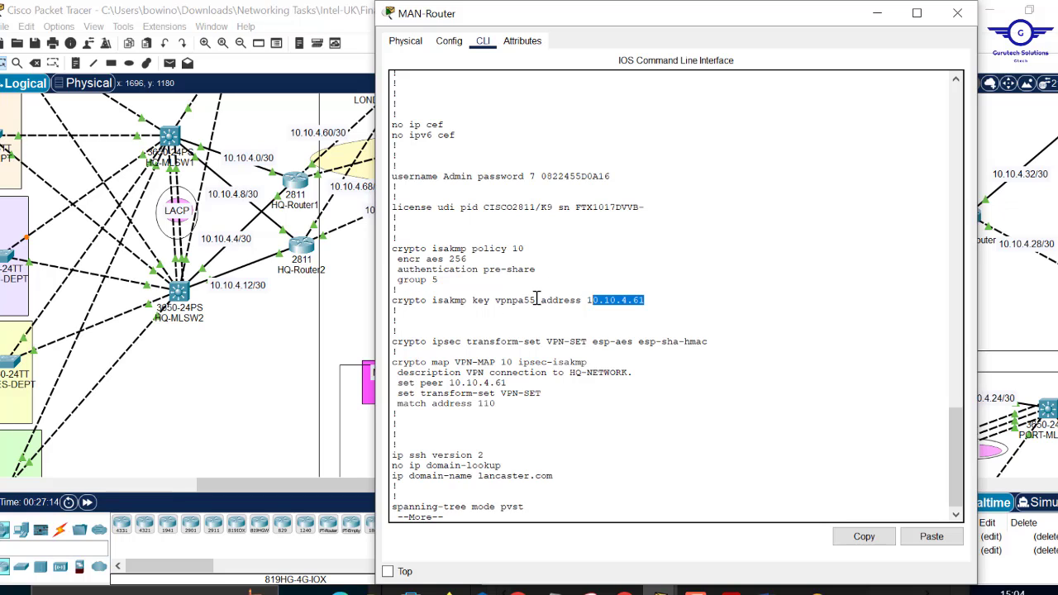
left_click_drag(536, 299, 494, 299)
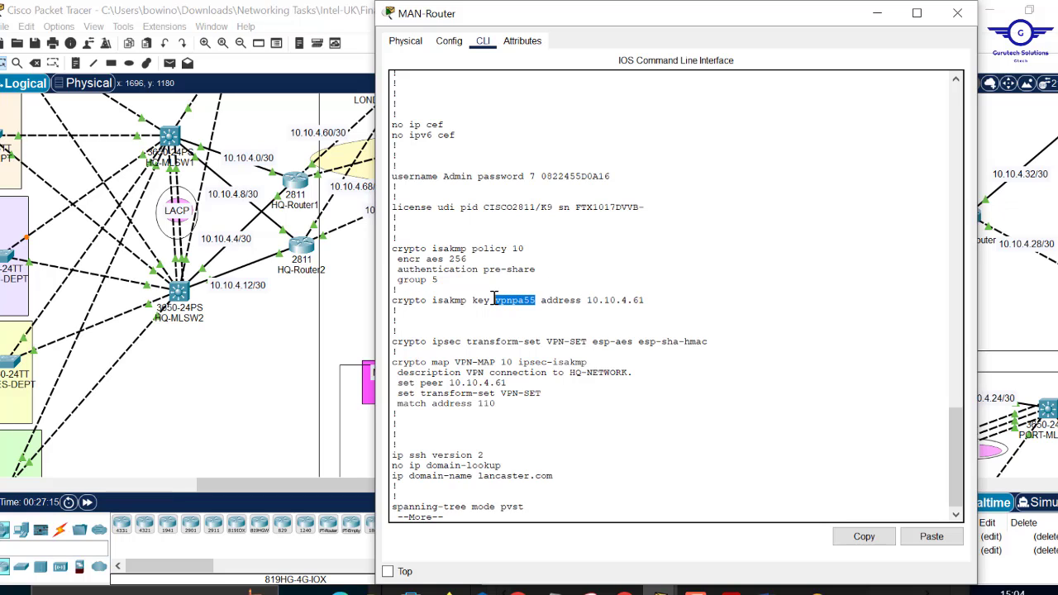
left_click_drag(648, 301, 587, 302)
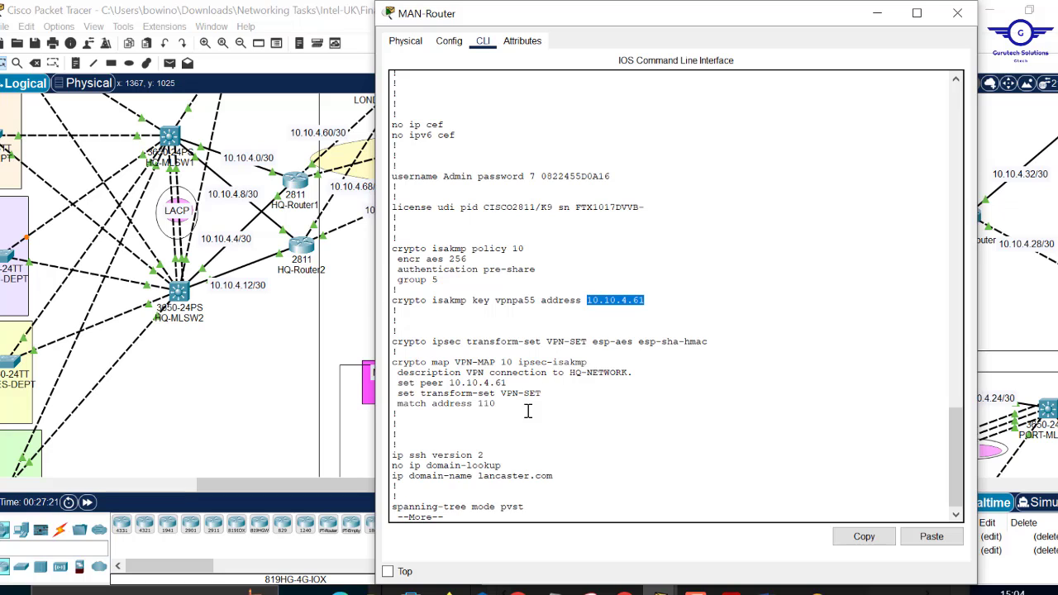
- Check the VPN-MAP crypto map entry, including its description and peer address
left_click_drag(496, 405, 390, 364)
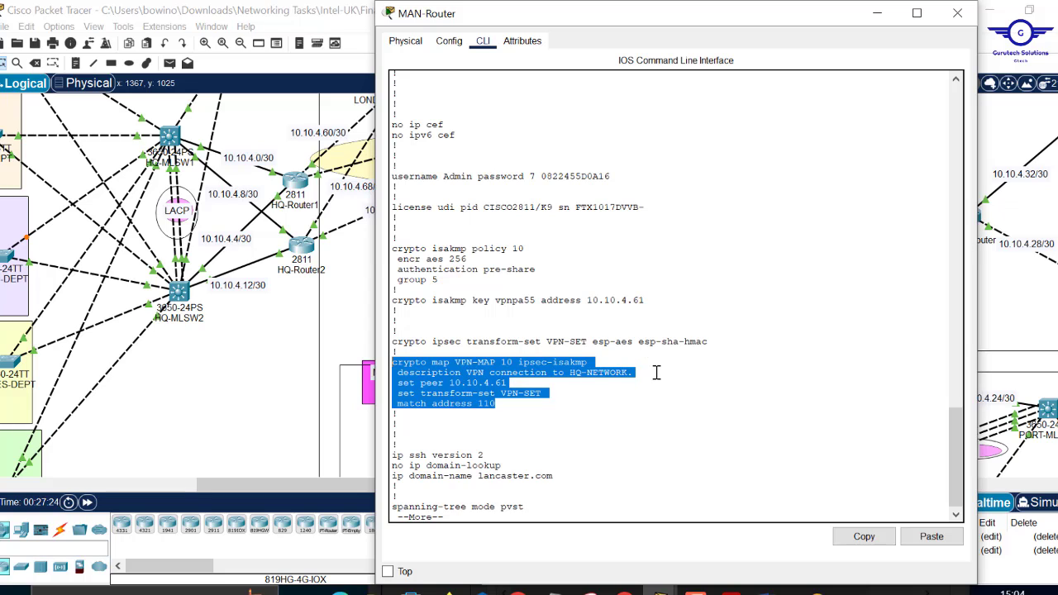
left_click_drag(637, 376, 568, 376)
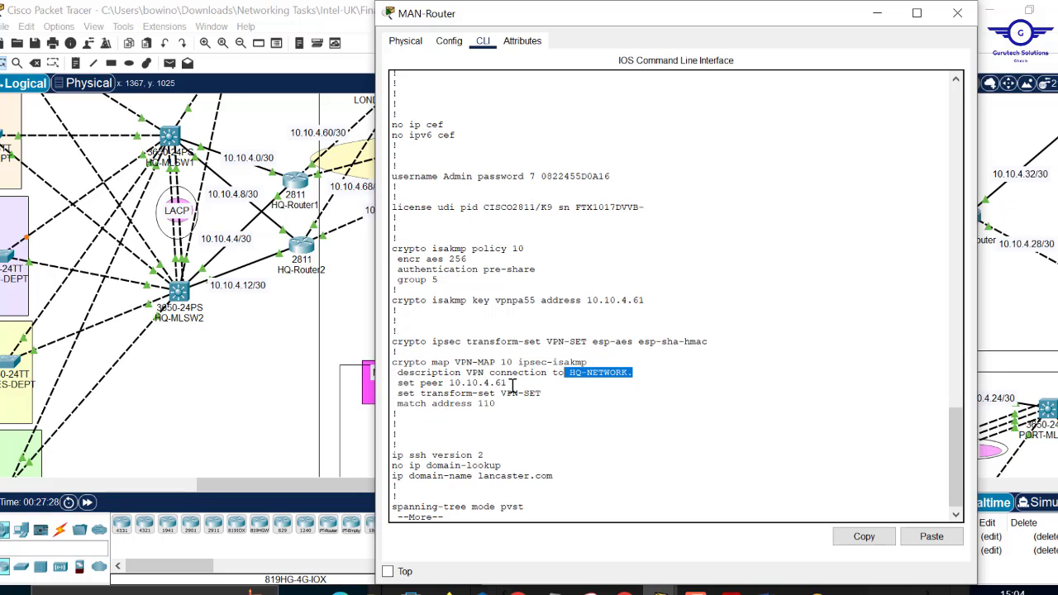
left_click_drag(508, 384, 451, 384)
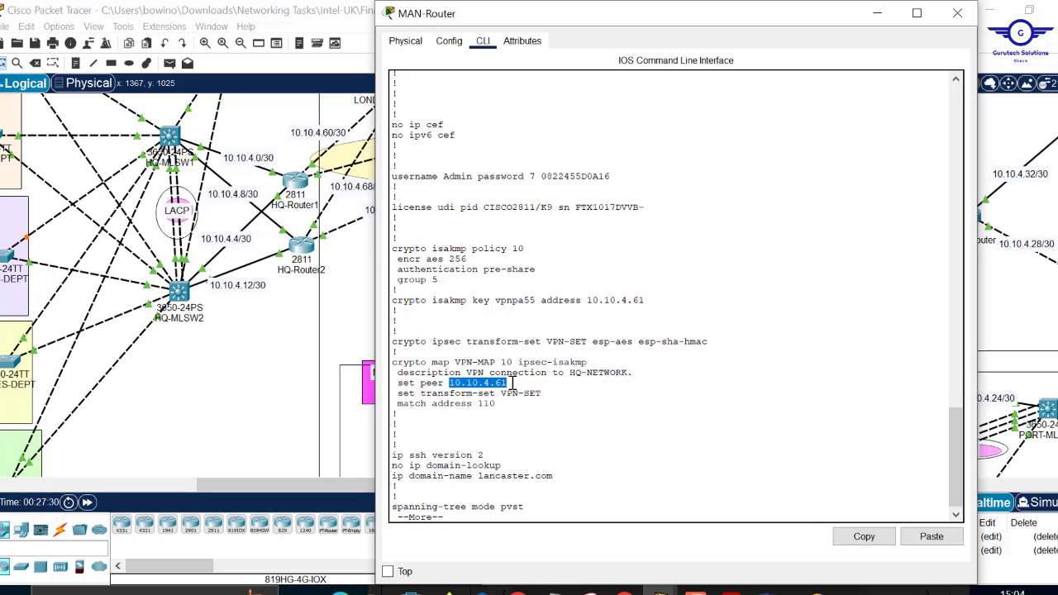
- Locate the VPN endpoints HQ-Router1 and MAN-Router on the topology, then return to MAN-Router's command line
left_click(346, 296)
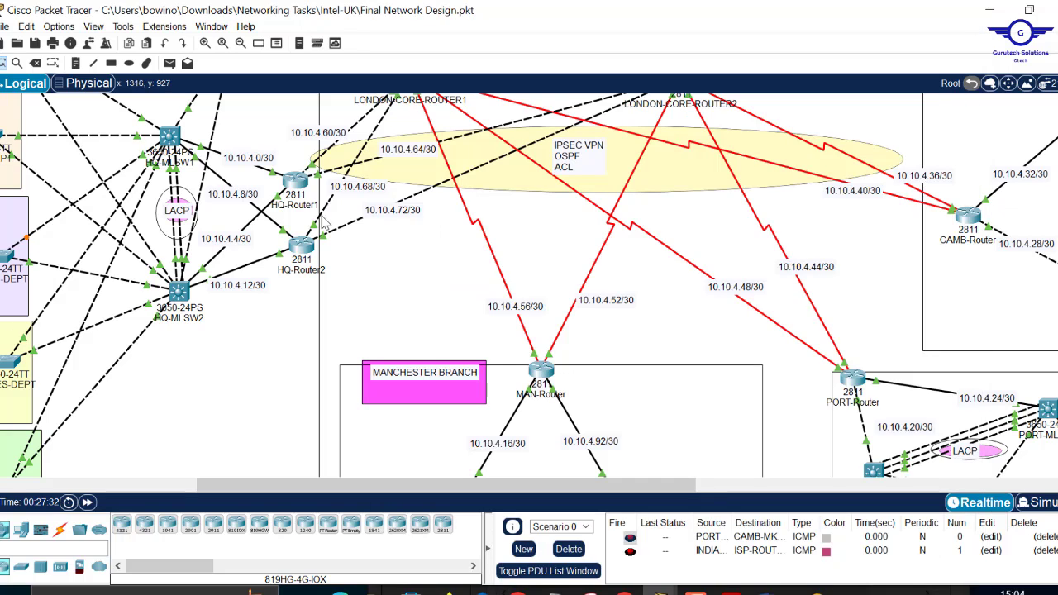
mouse_move(295, 182)
left_click(543, 374)
double_click(546, 377)
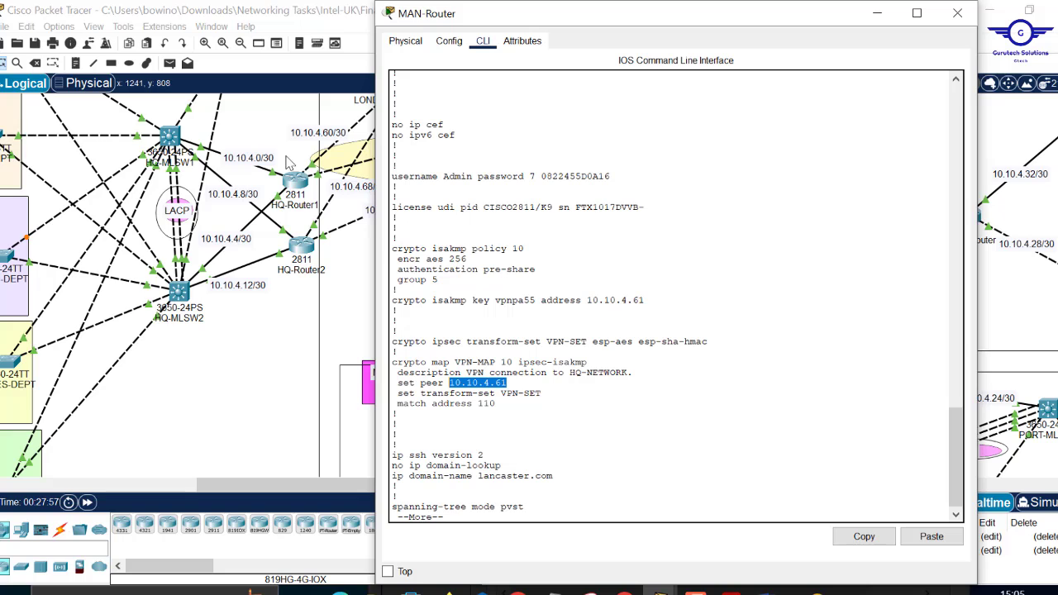
left_click(877, 12)
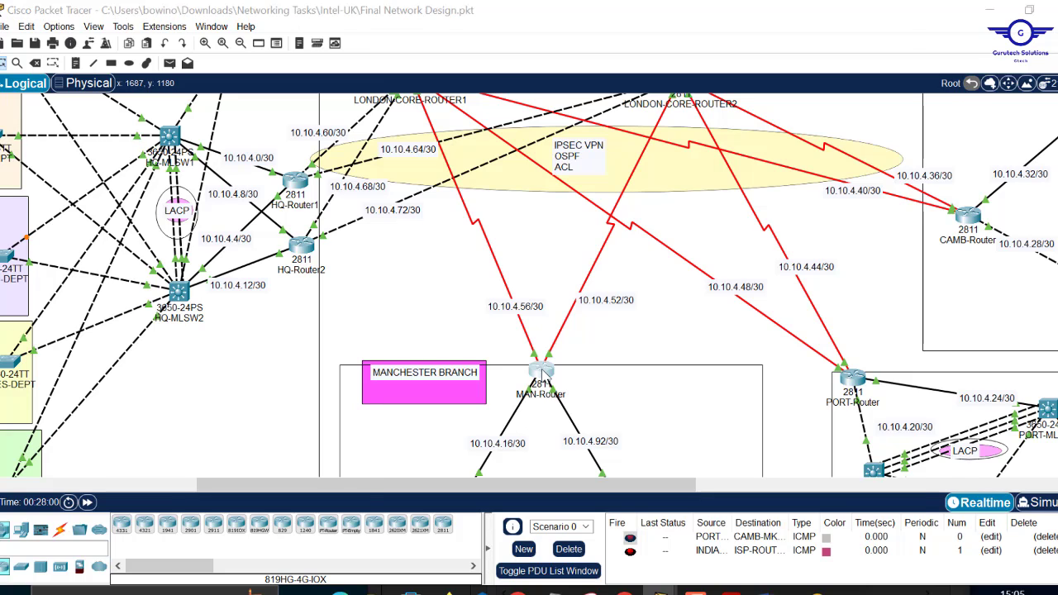
left_click(546, 376)
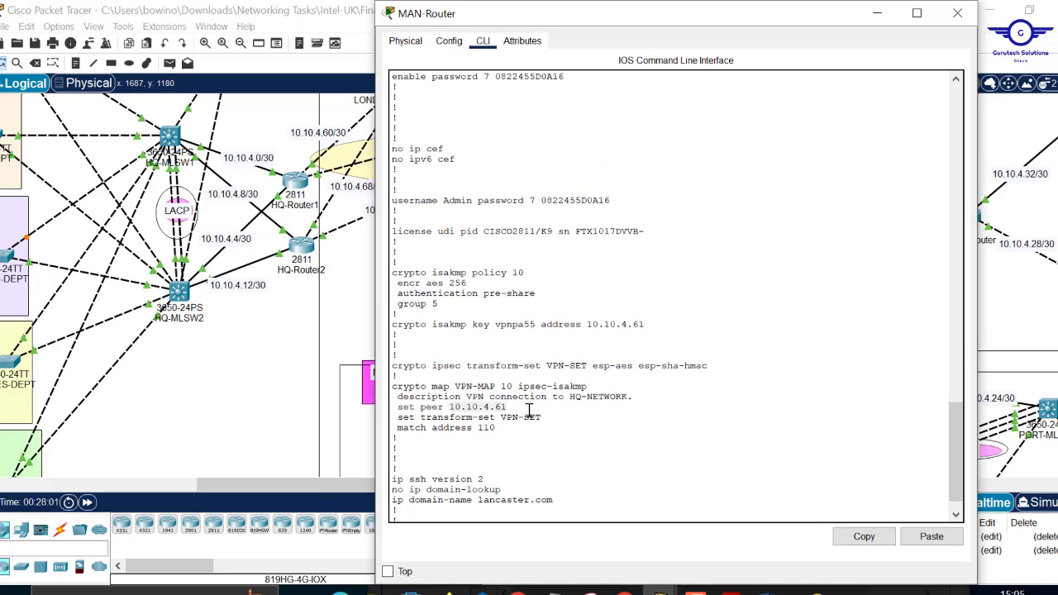
- Display the IPsec security associations on MAN-Router with sh crypto ipsec sa
left_click(543, 404)
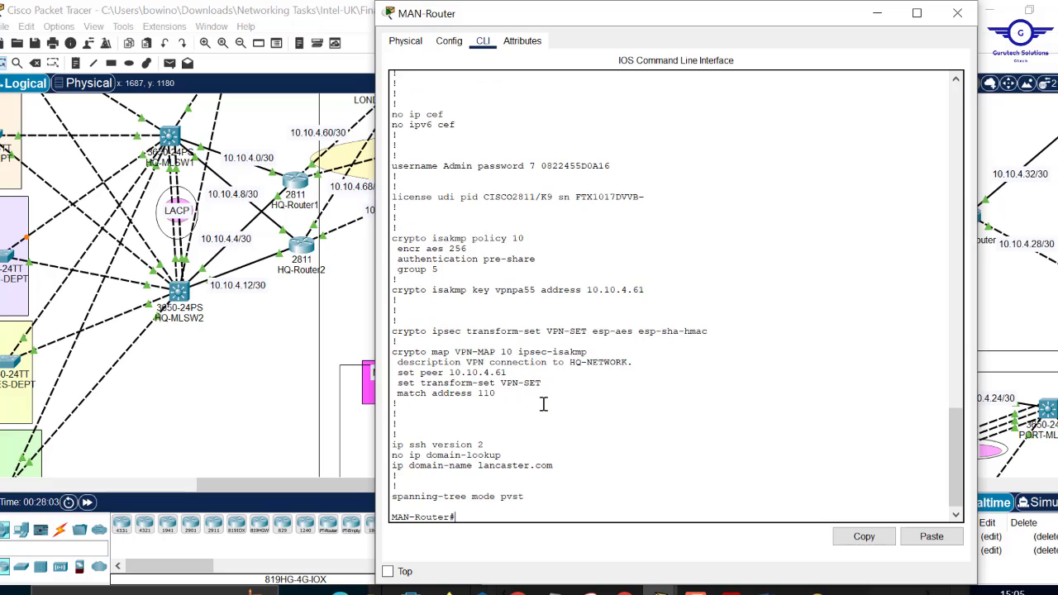
key("BackSpace")
type("sh cry")
key("Tab")
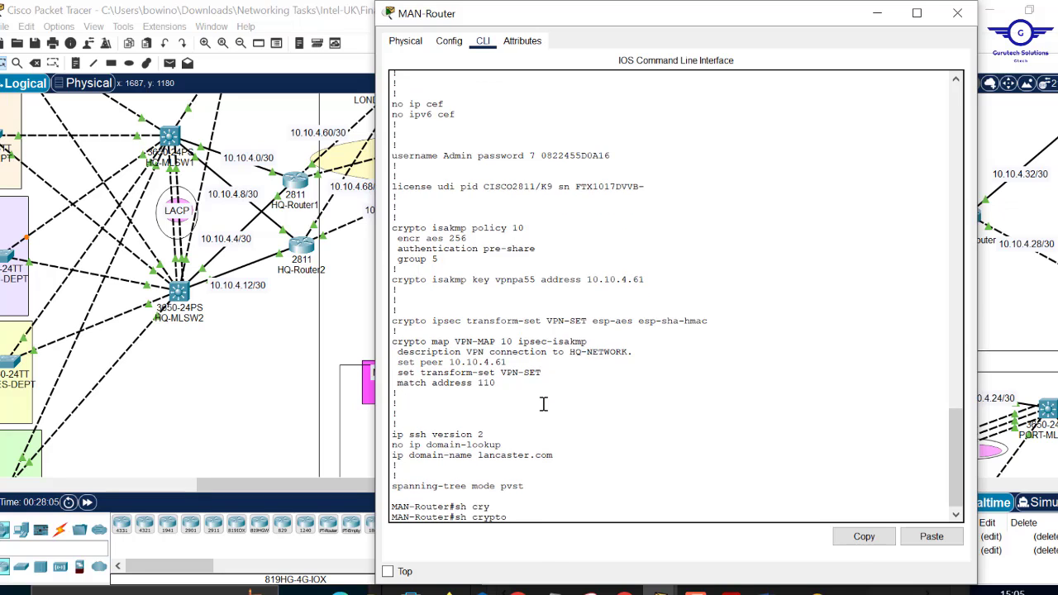
type("ip")
key("Tab")
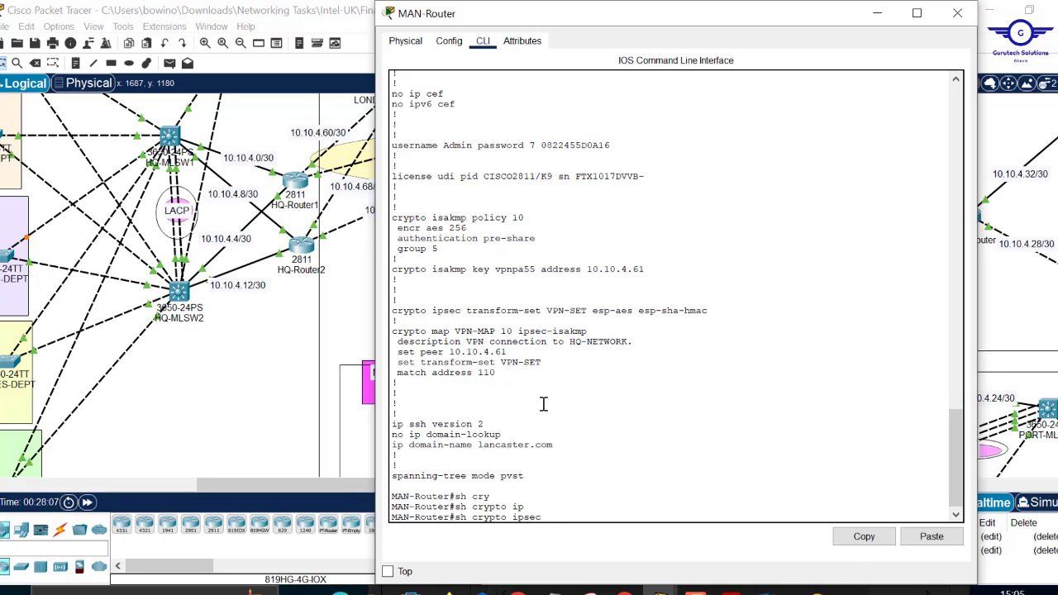
type("sa")
key("Return")
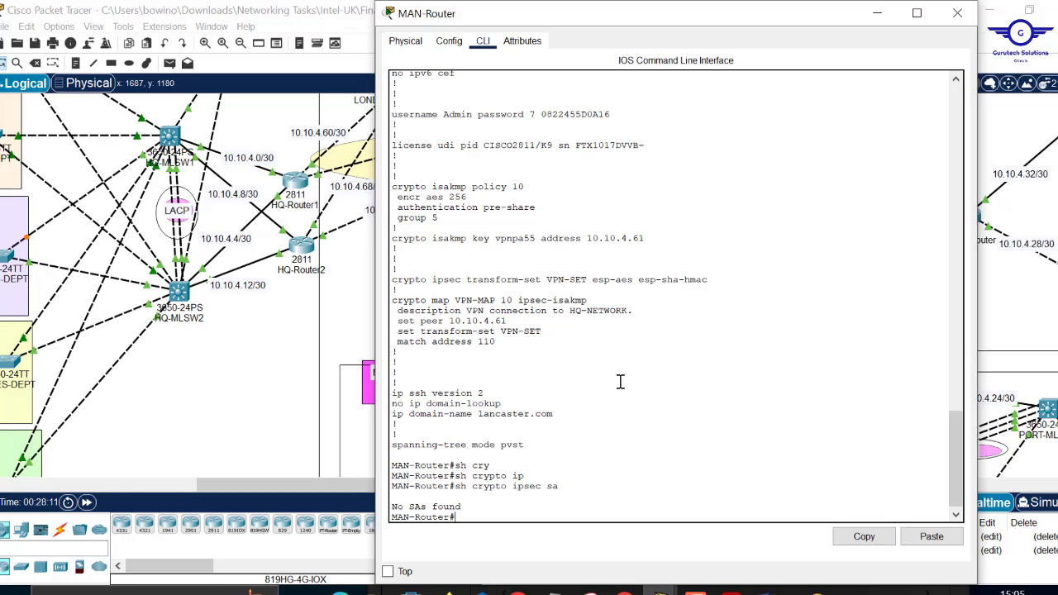
- Display MAN-Router's startup configuration again, check the interface, OSPF and access-list sections, and close the router window
key("Up")
key("BackSpace")
key("BackSpace")
key("BackSpace")
key("BackSpace")
key("BackSpace")
key("BackSpace")
key("BackSpace")
key("BackSpace")
key("BackSpace")
key("BackSpace")
key("BackSpace")
key("BackSpace")
key("BackSpace")
key("BackSpace")
key("BackSpace")
type("start")
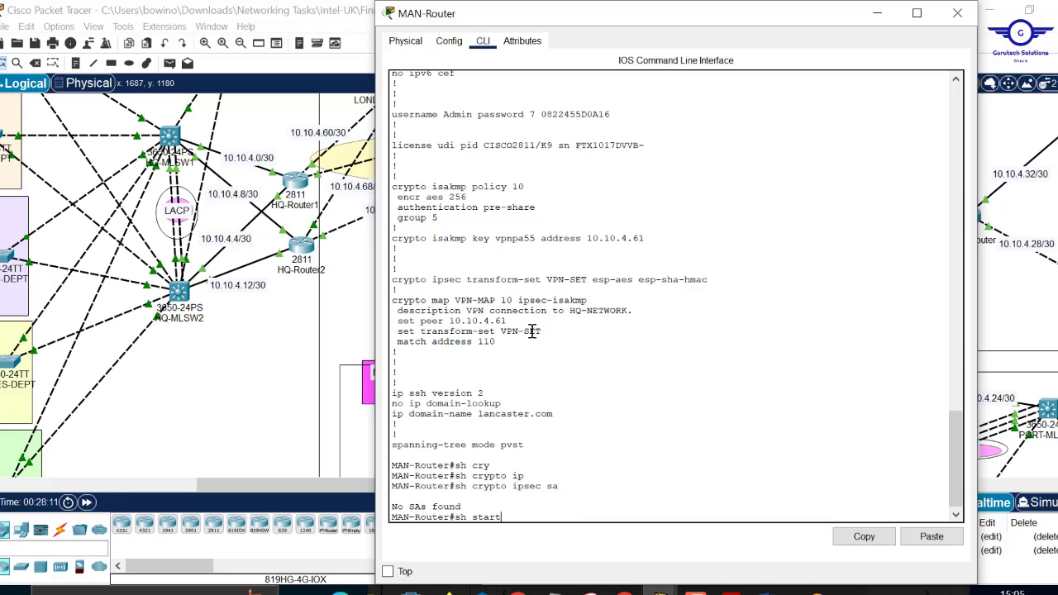
key("Return")
key("space")
key("space")
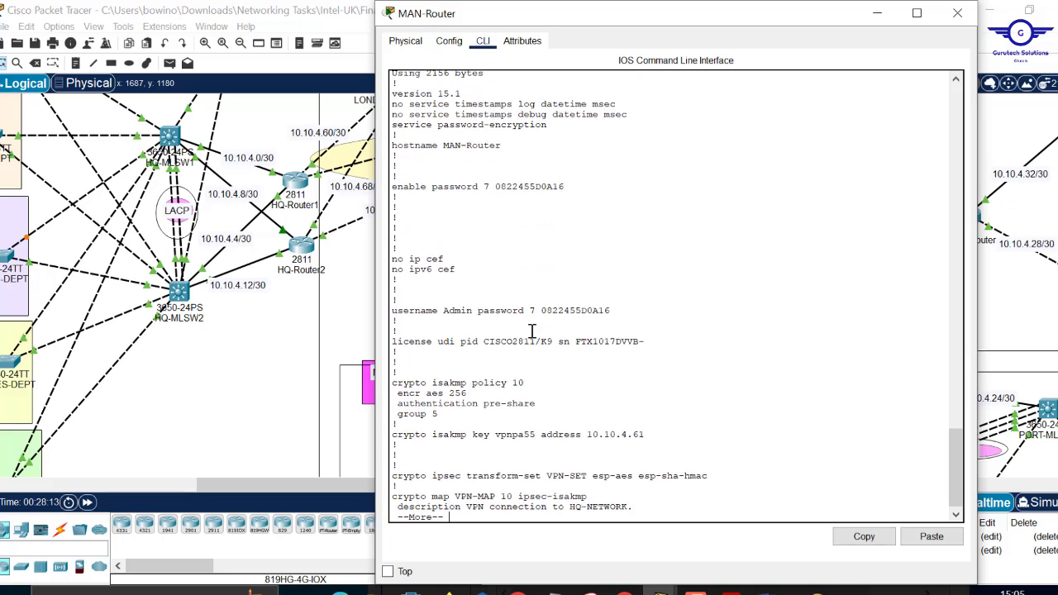
key("space")
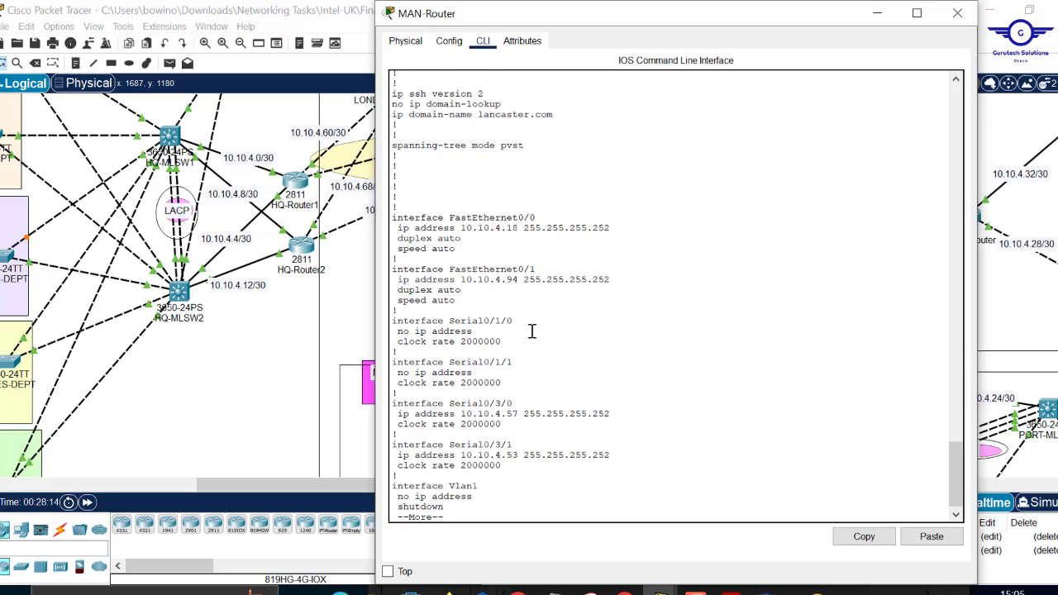
key("space")
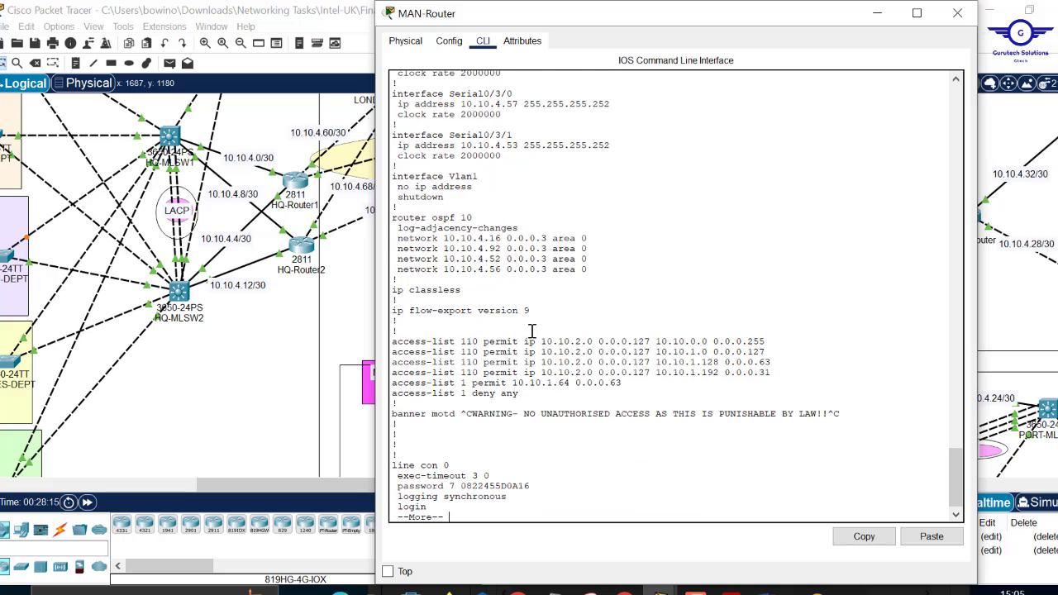
scroll(560, 215, "up", 5)
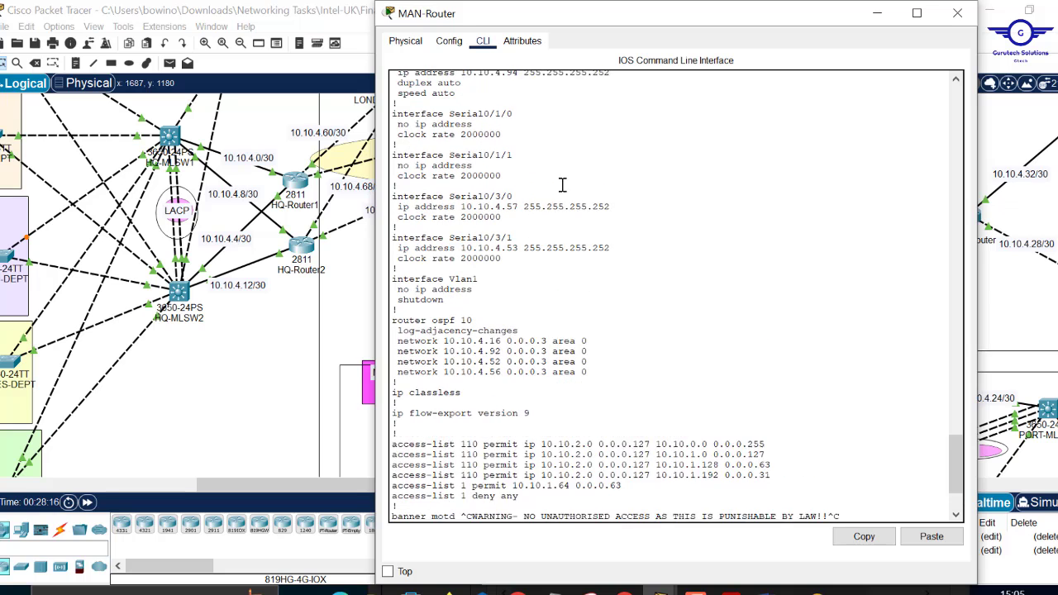
left_click(955, 15)
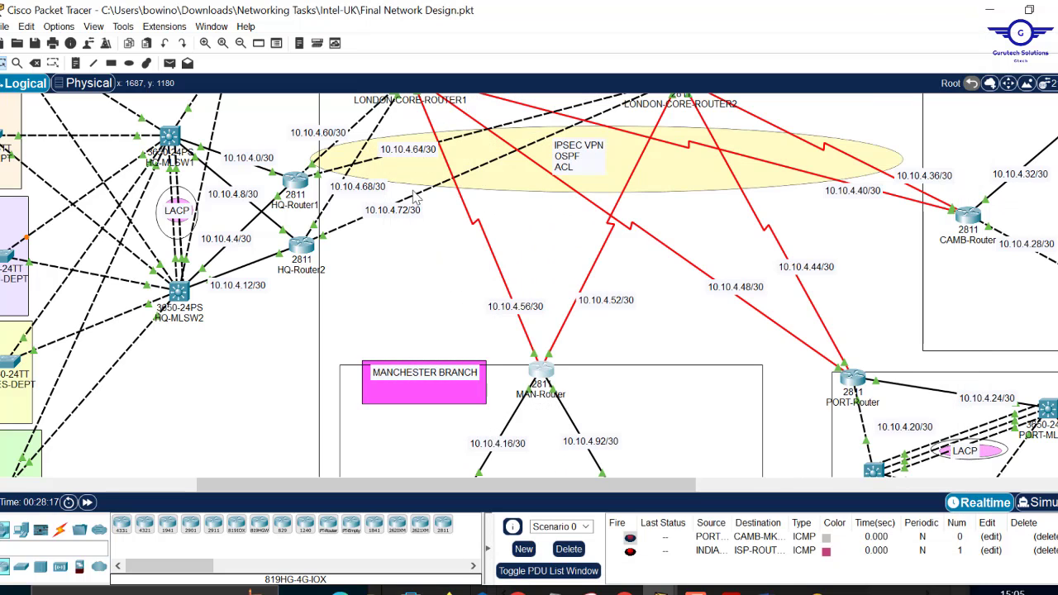
- Open HQ-Router1's configuration and check the IP settings of FastEthernet1/1
left_click(294, 182)
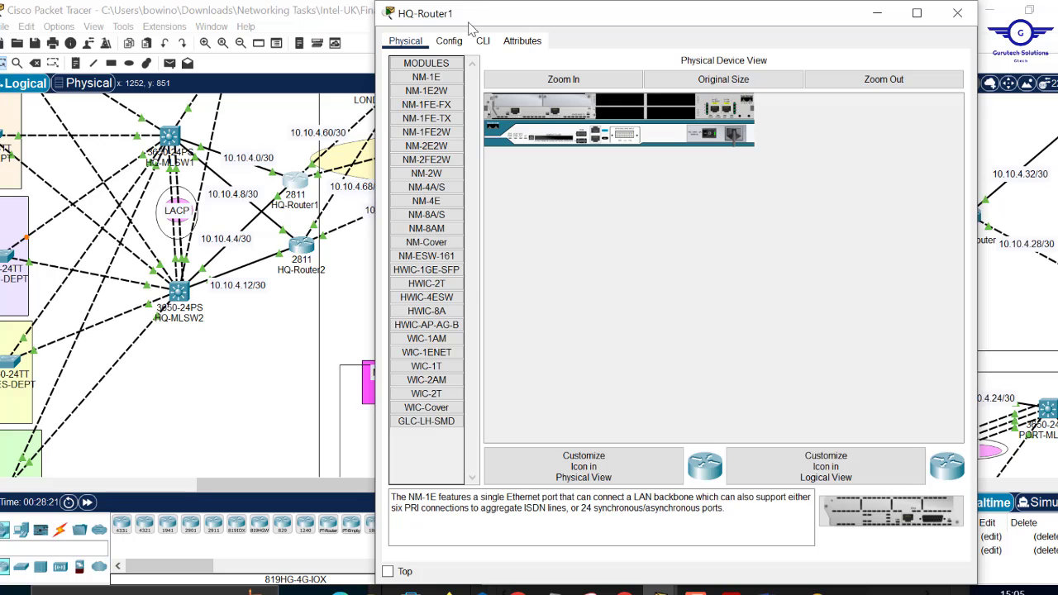
left_click(450, 41)
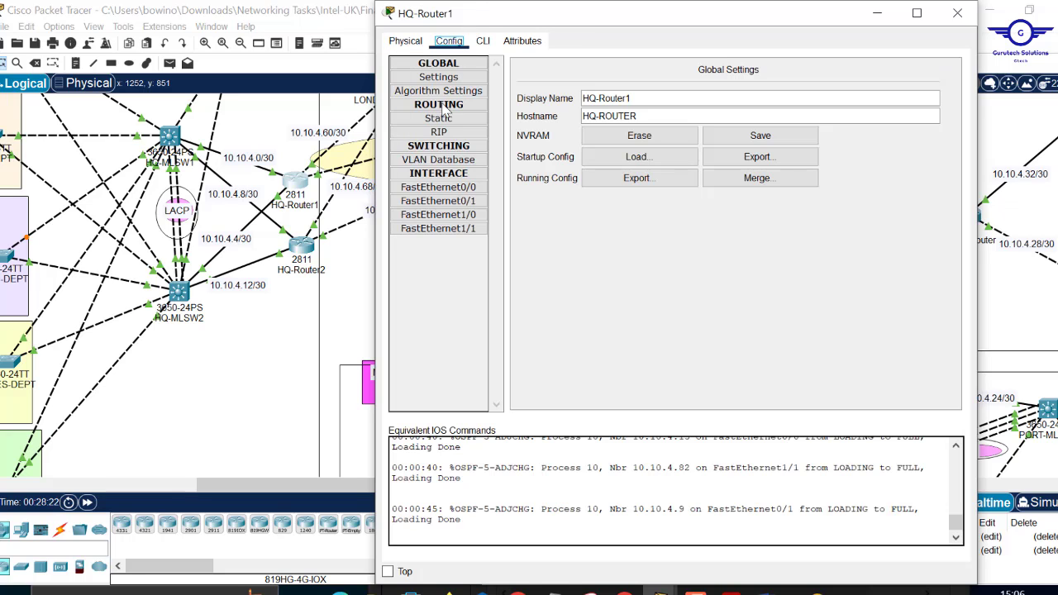
left_click(460, 230)
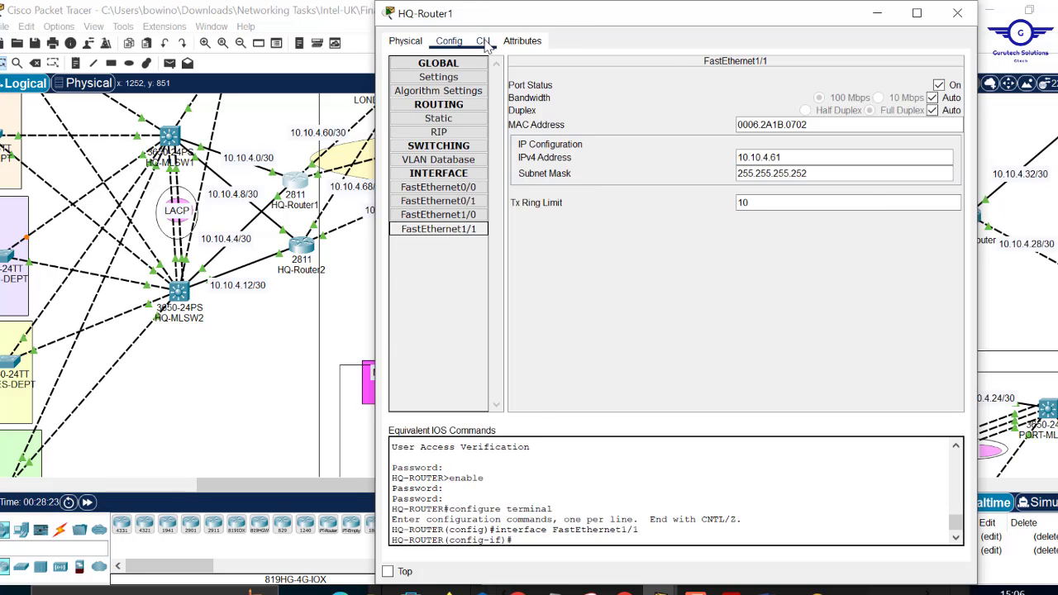
- Go to HQ-Router1's command line and leave configuration mode with ex and end
left_click(484, 40)
type("ex")
key("Return")
key("Return")
key("Return")
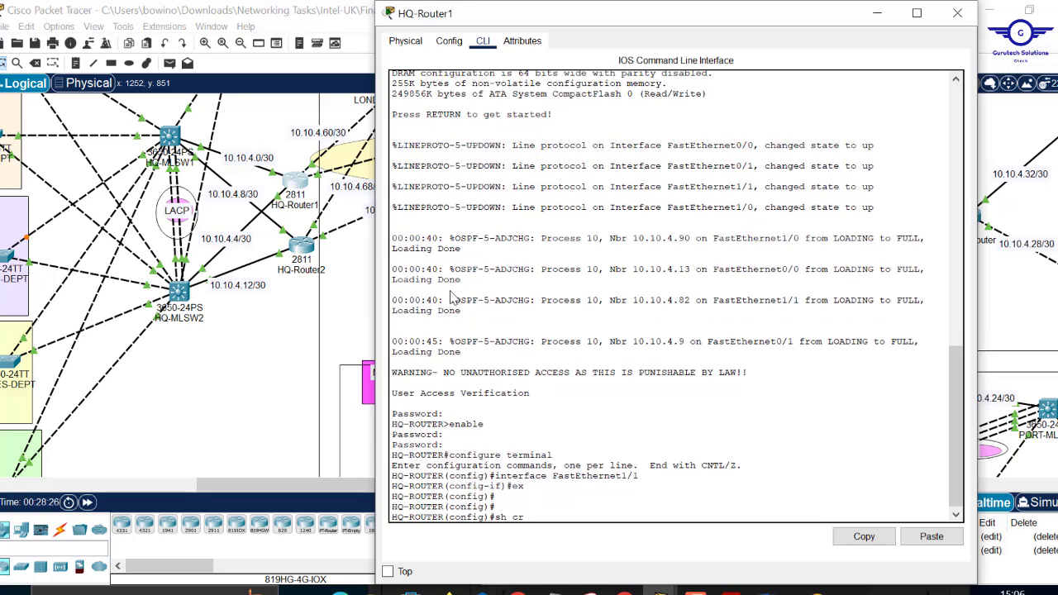
key("BackSpace")
key("BackSpace")
key("BackSpace")
key("BackSpace")
key("BackSpace")
type("end")
key("Return")
key("Return")
key("Return")
key("Return")
key("Return")
key("Return")
- Display the IPsec security associations on HQ-Router1 with sh crypto ipsec sa and look back over the output
type("sh")
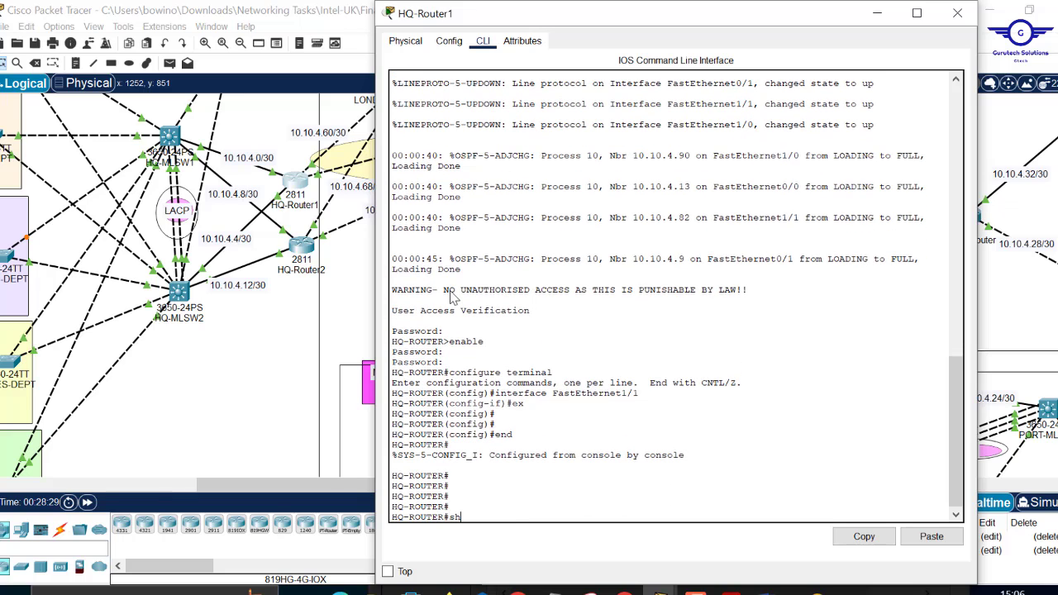
type(" cry")
key("Tab")
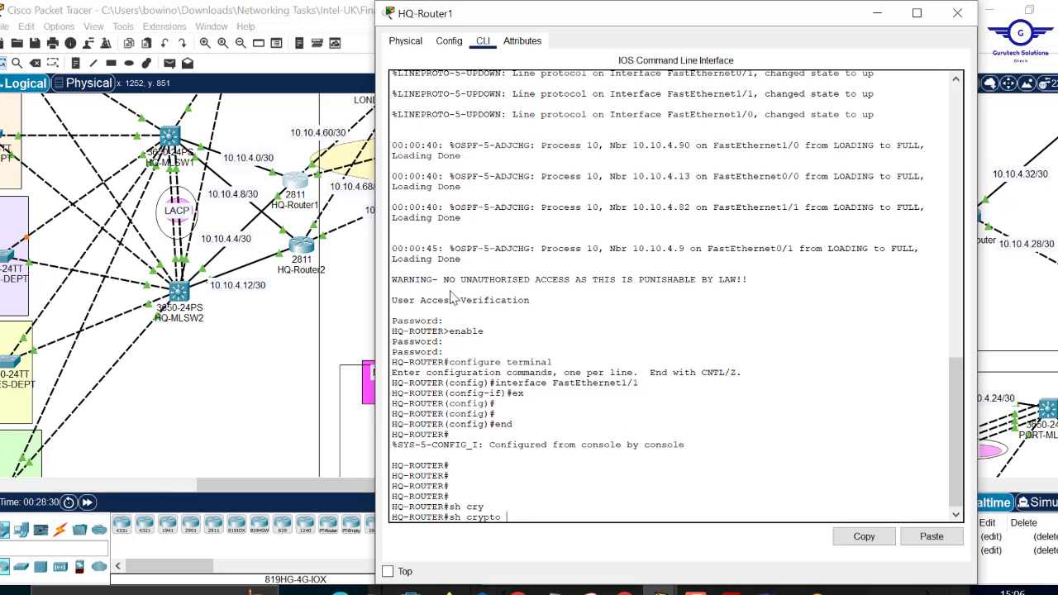
type("ip")
key("Tab")
type("sa")
key("Tab")
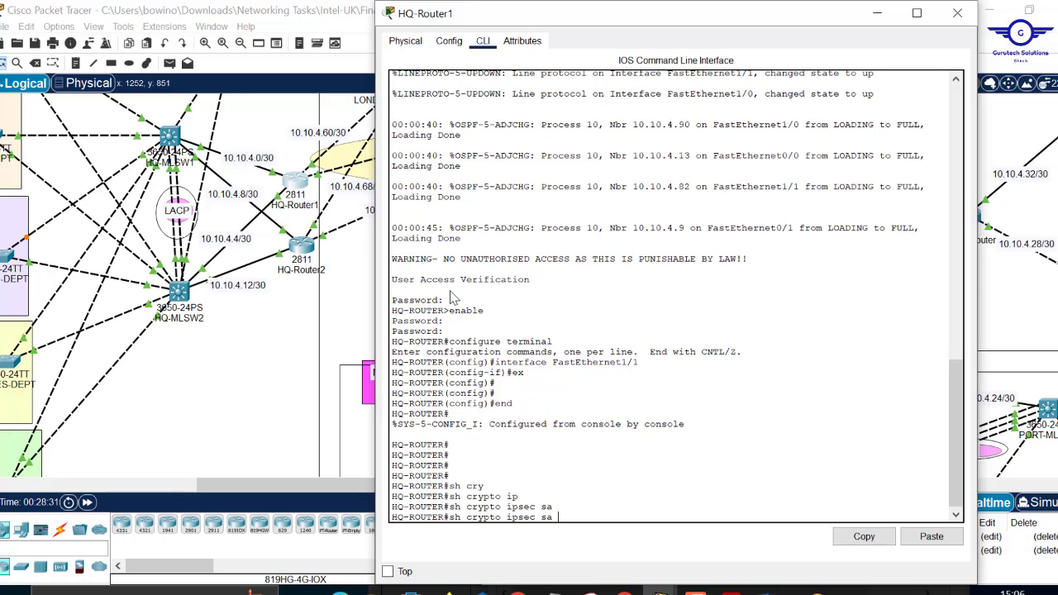
key("Return")
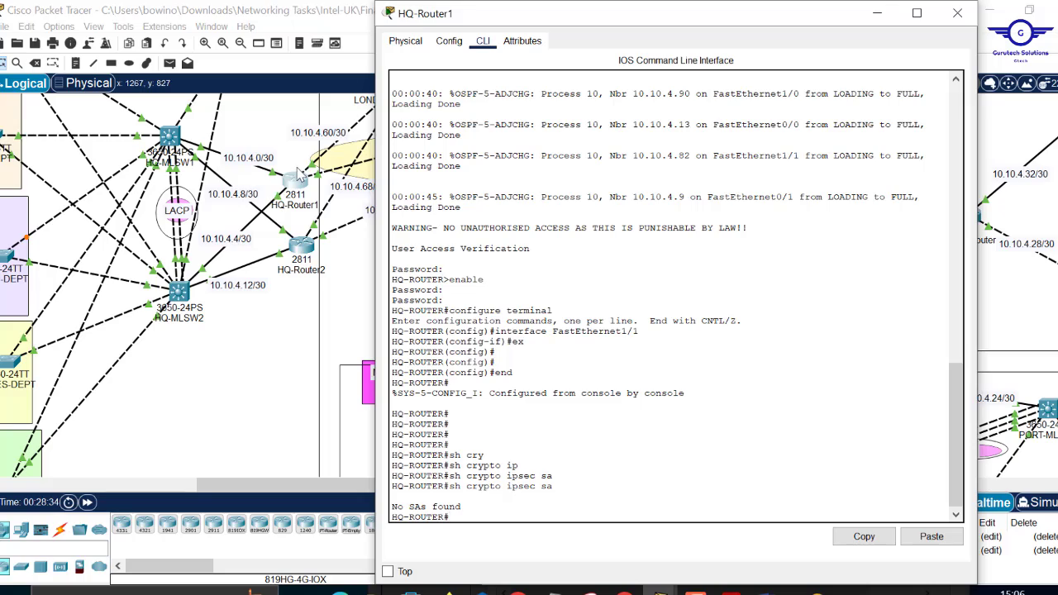
scroll(607, 320, "up", 1)
scroll(607, 320, "up", 6)
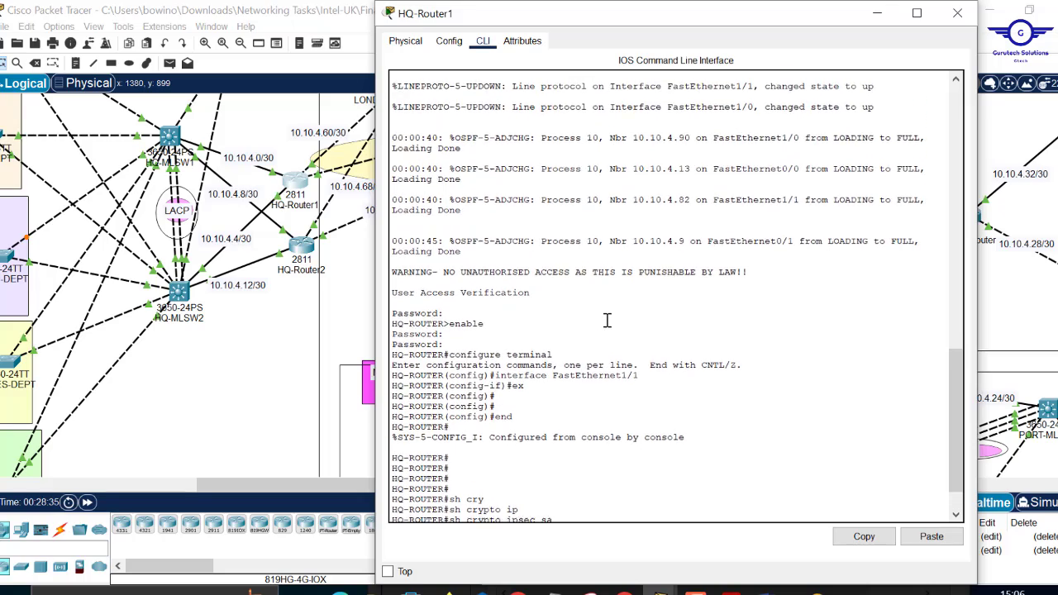
- Review HQ-Router1's console output up to the IPsec security association query and close the router window
scroll(607, 320, "up", 8)
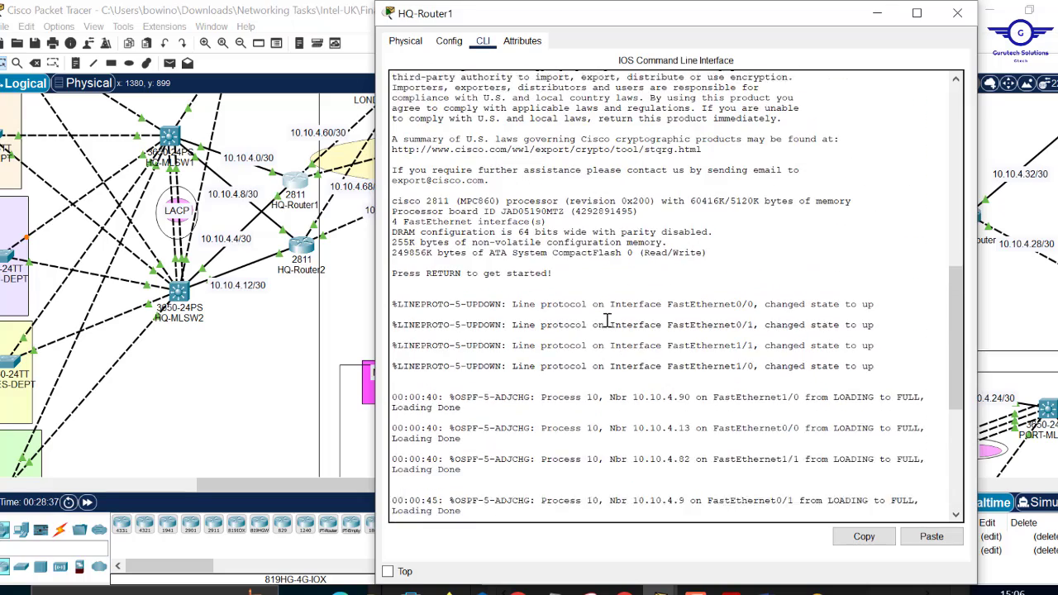
scroll(607, 320, "down", 15)
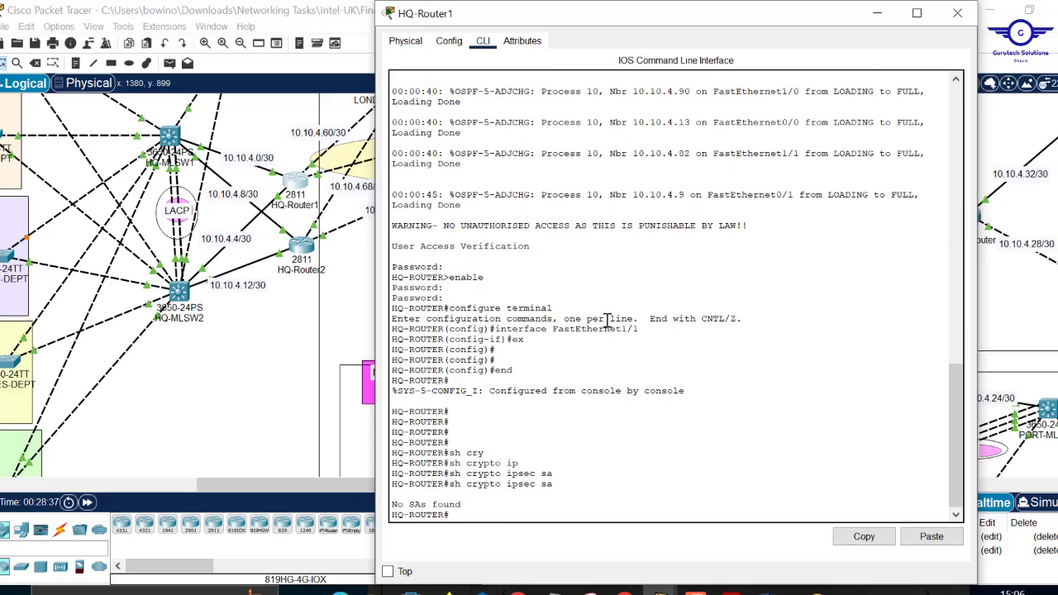
left_click(957, 14)
- Open CAMB-Router's configuration in the Cambridge branch and go to the FastEthernet0/1 interface
scroll(788, 234, "up", 3)
scroll(788, 234, "up", 1)
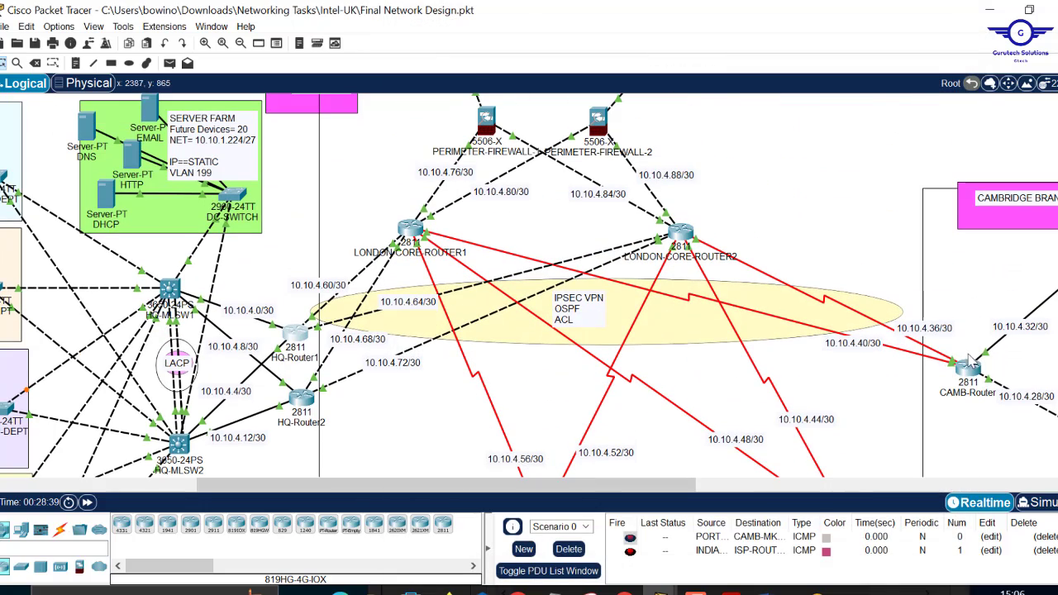
left_click(969, 367)
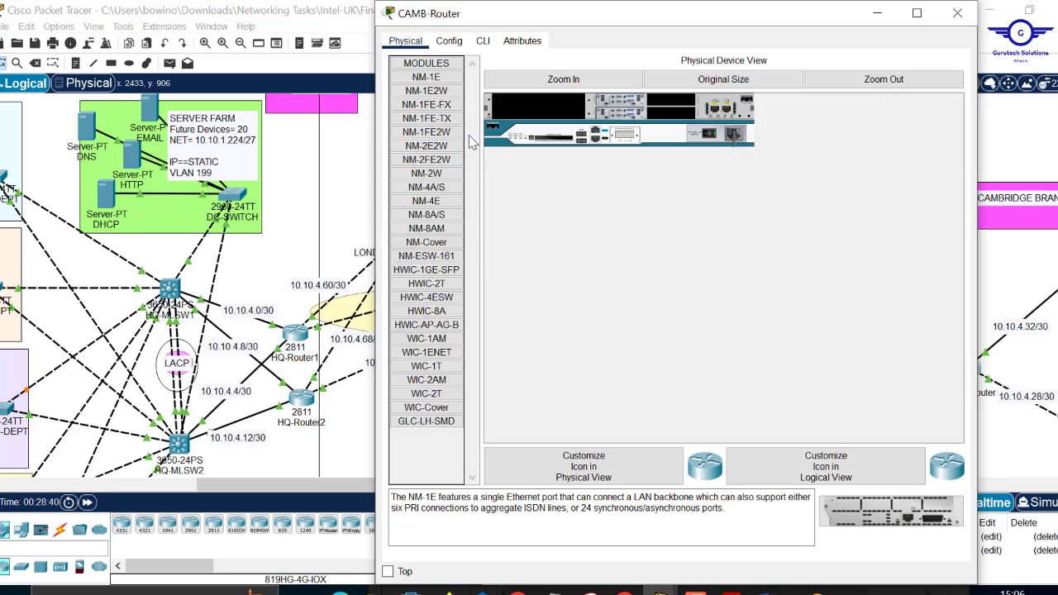
left_click(449, 40)
left_click(433, 202)
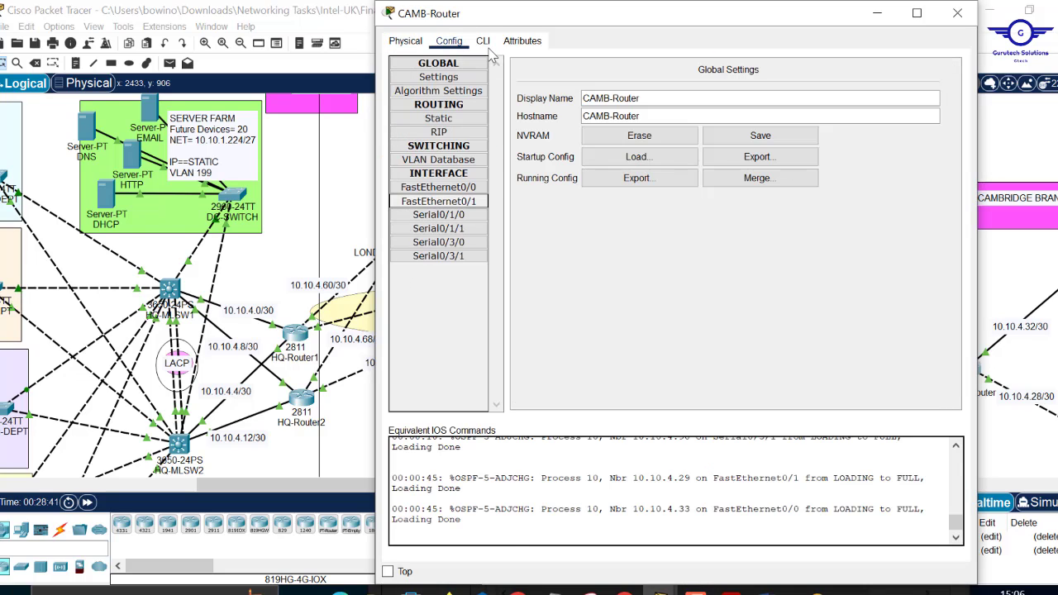
- Go to CAMB-Router's command line and leave configuration mode with end
left_click(484, 42)
type("en")
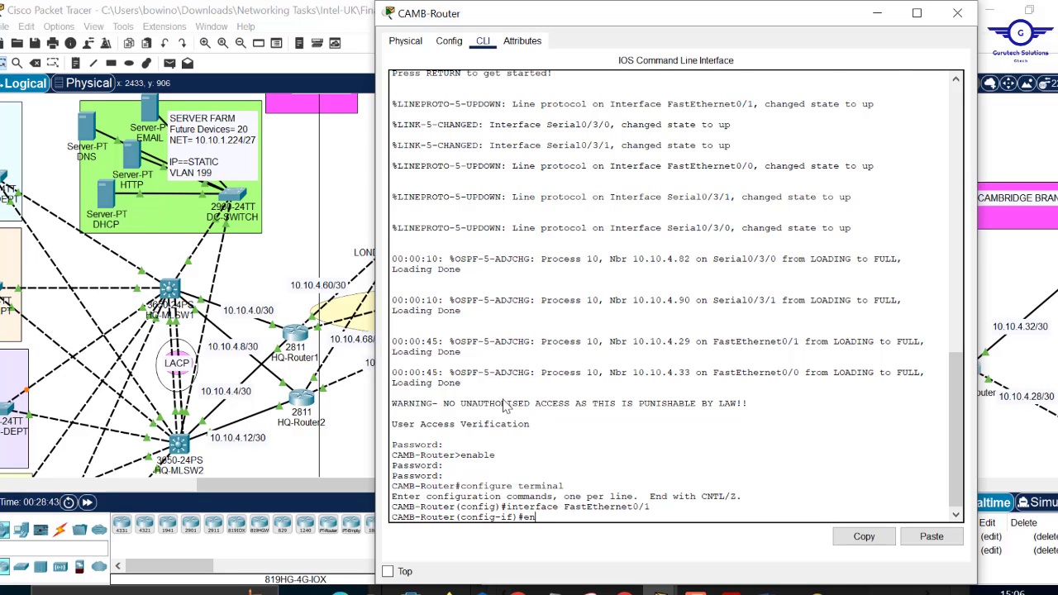
type("d")
key("Return")
key("Return")
key("Return")
key("Return")
key("Return")
key("Return")
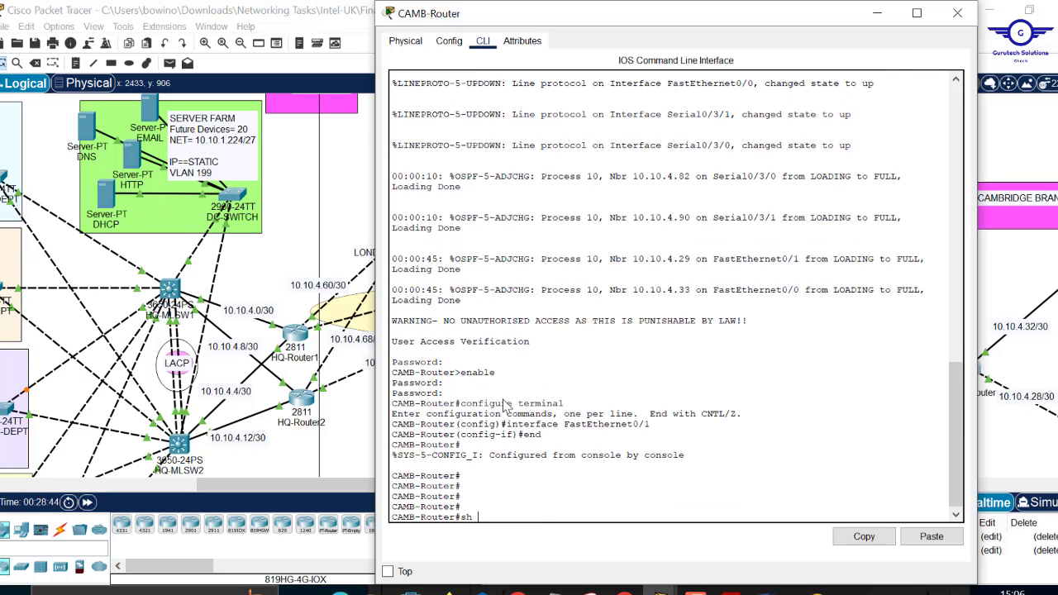
- Display the IPsec security associations on CAMB-Router with sh crypto ipsec sa and close the router window
type("sh crypt")
key("Tab")
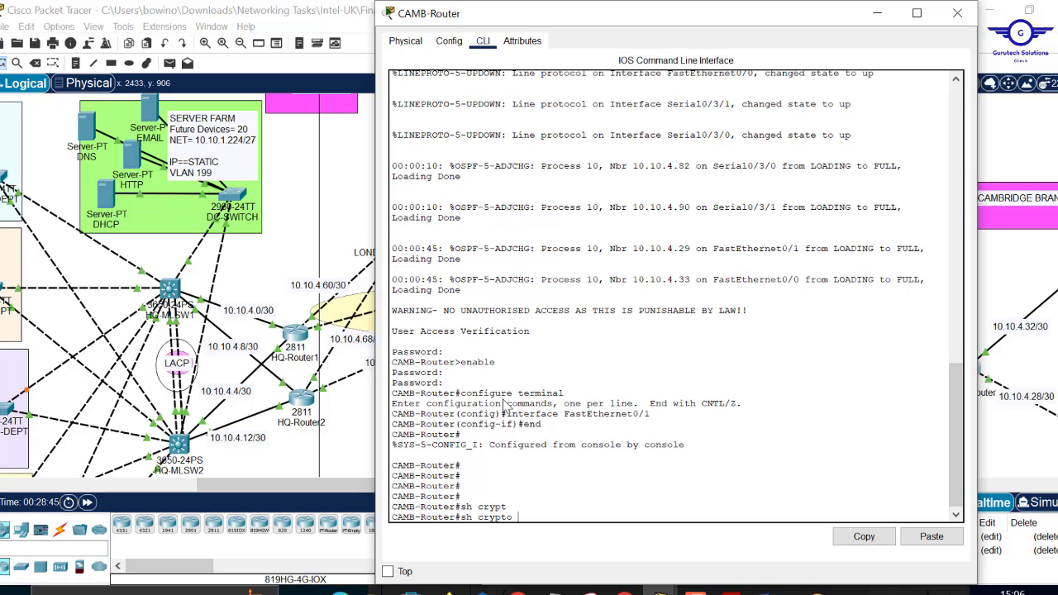
type("ip")
key("Tab")
type("s")
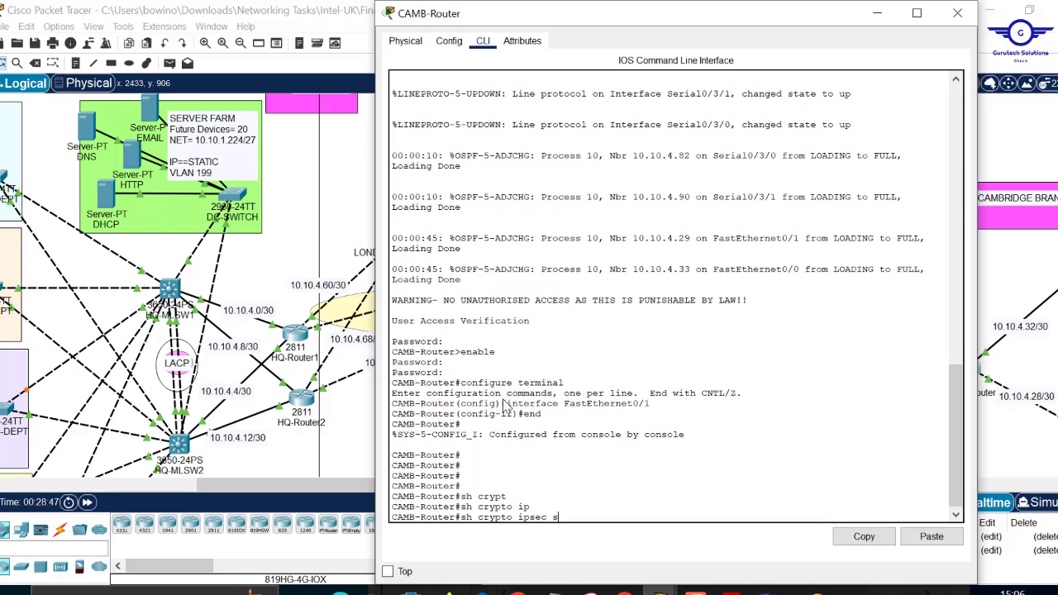
type("a")
key("Return")
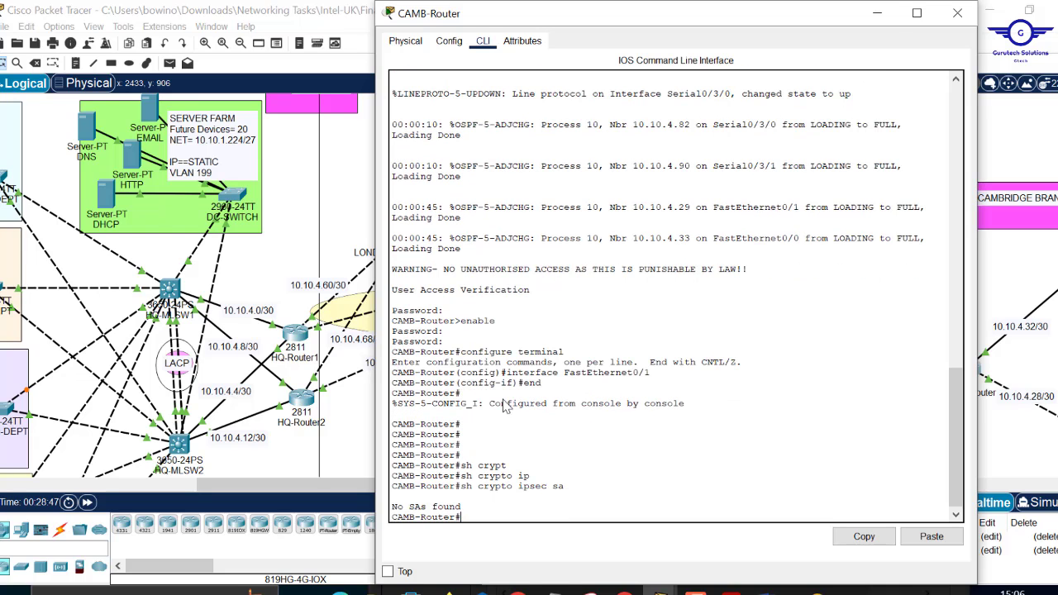
left_click(957, 14)
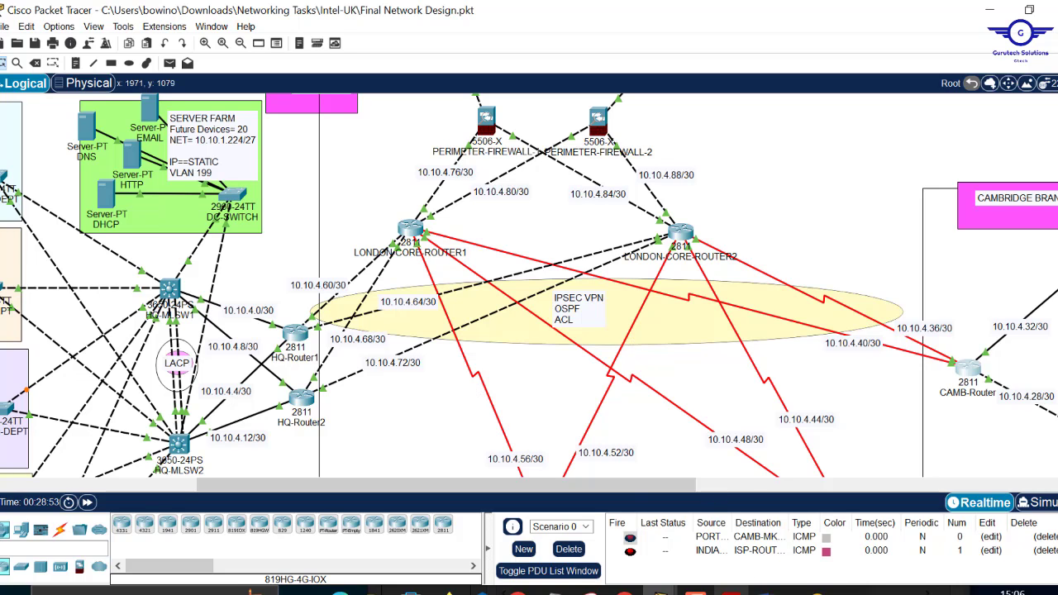
- Highlight the "Standard ACL for site-to-site IPsec VPN" requirement in Network Design.pdf and return to the Packet Tracer topology
left_click(732, 591)
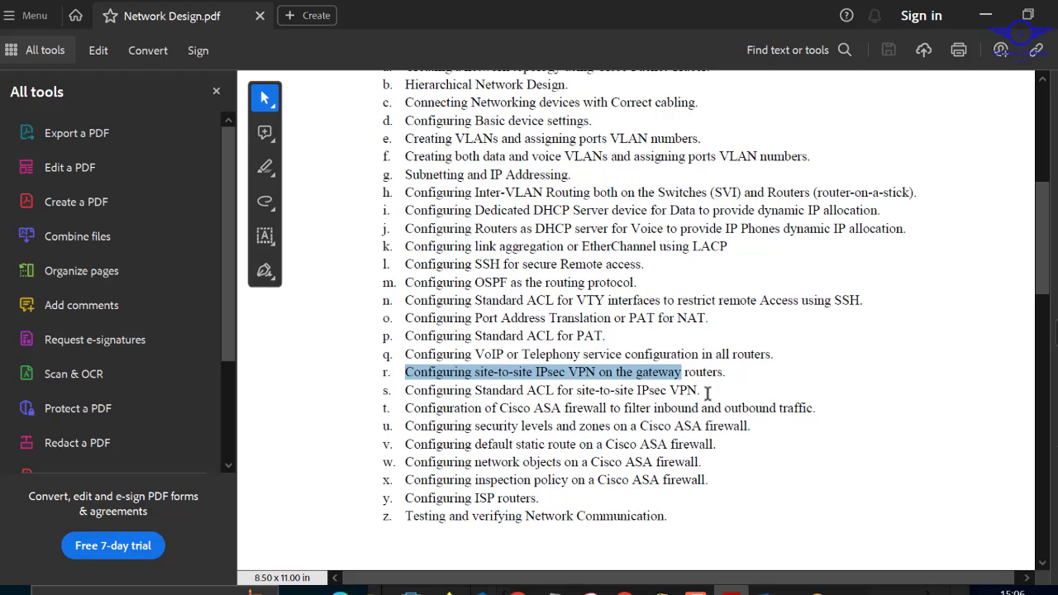
left_click_drag(707, 393, 494, 390)
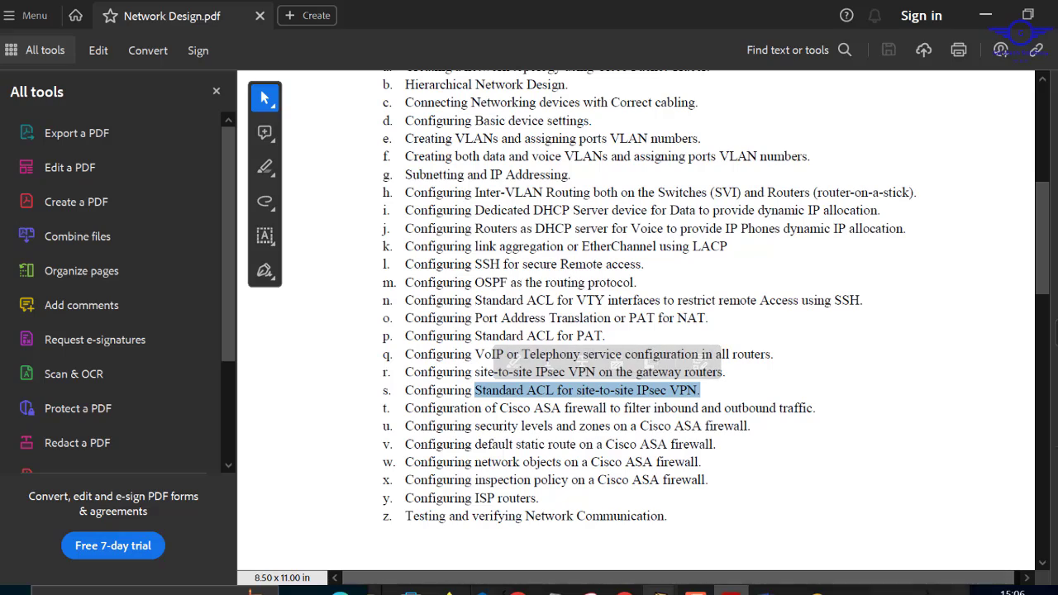
mouse_move(661, 589)
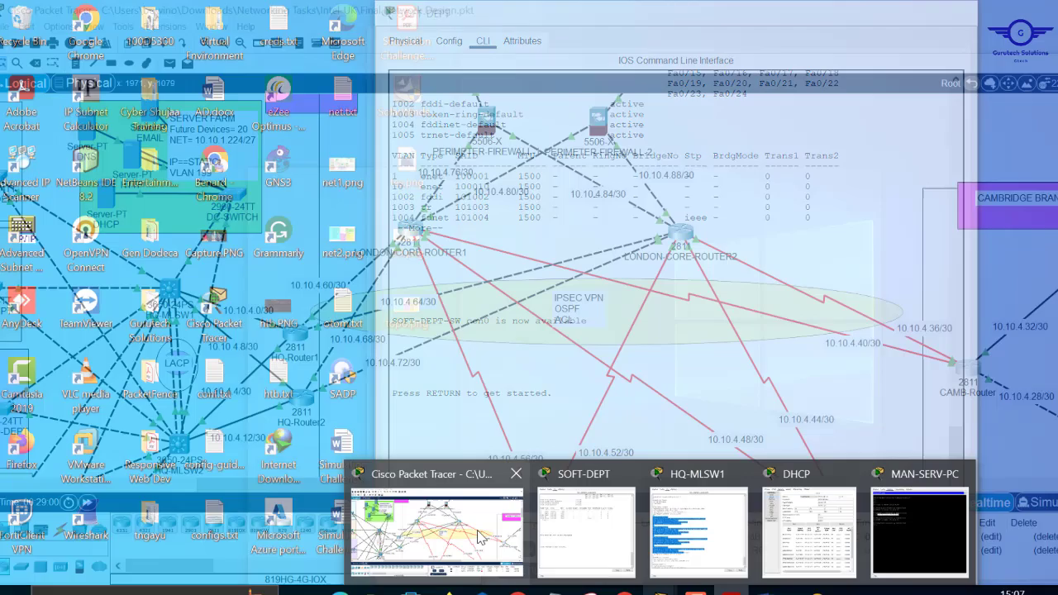
left_click(479, 536)
- Reopen CAMB-Router's command line, display the startup configuration with sh start, and page through its crypto policy and VPN-MAP sections
scroll(532, 350, "down", 3)
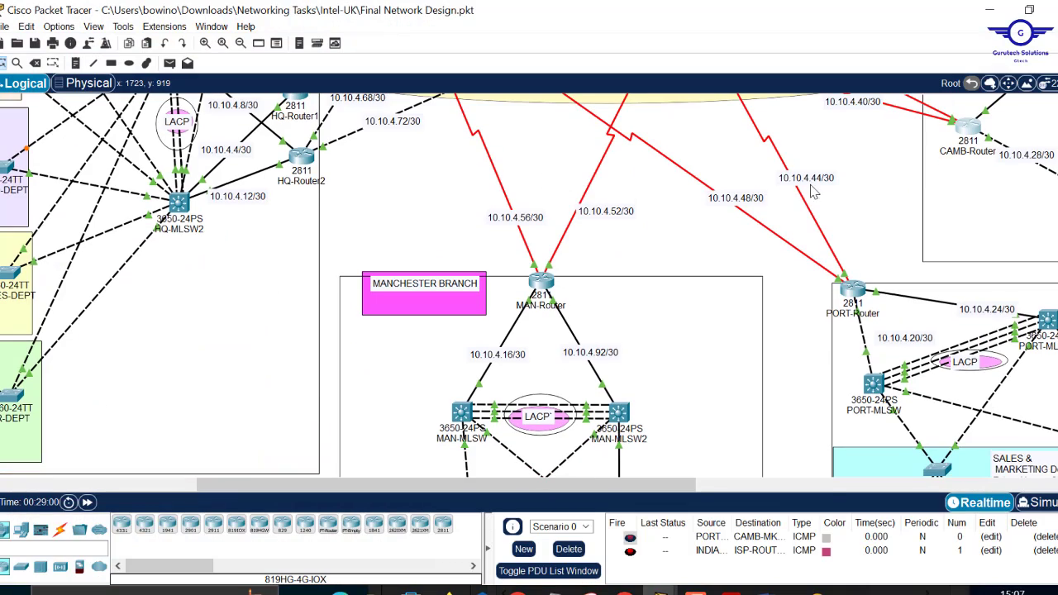
left_click(969, 127)
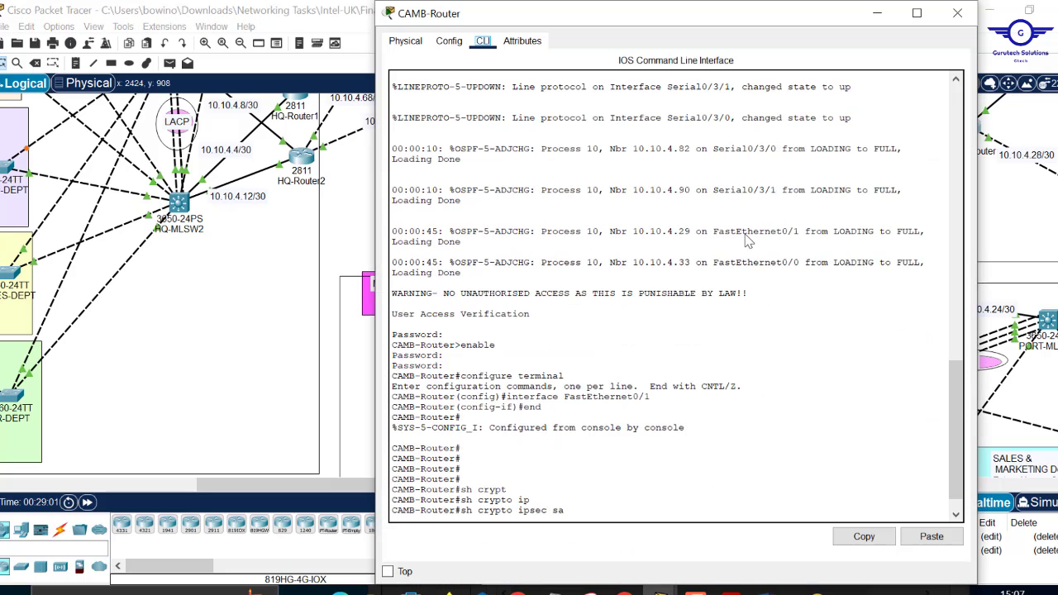
scroll(642, 304, "up", 3)
scroll(620, 308, "down", 3)
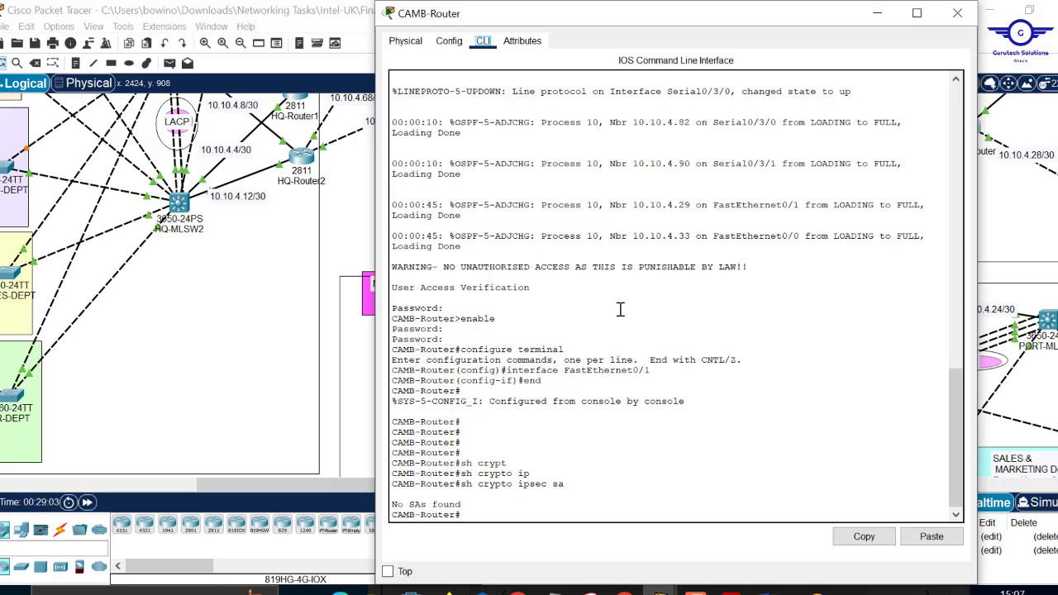
left_click(605, 409)
type("sh start")
key("Return")
key("Return")
key("Return")
key("Return")
key("Return")
key("Return")
key("Return")
key("Return")
key("Return")
key("Return")
key("Return")
key("Return")
key("Return")
key("Return")
key("Return")
key("Return")
key("Return")
key("Return")
key("Return")
key("Return")
key("Return")
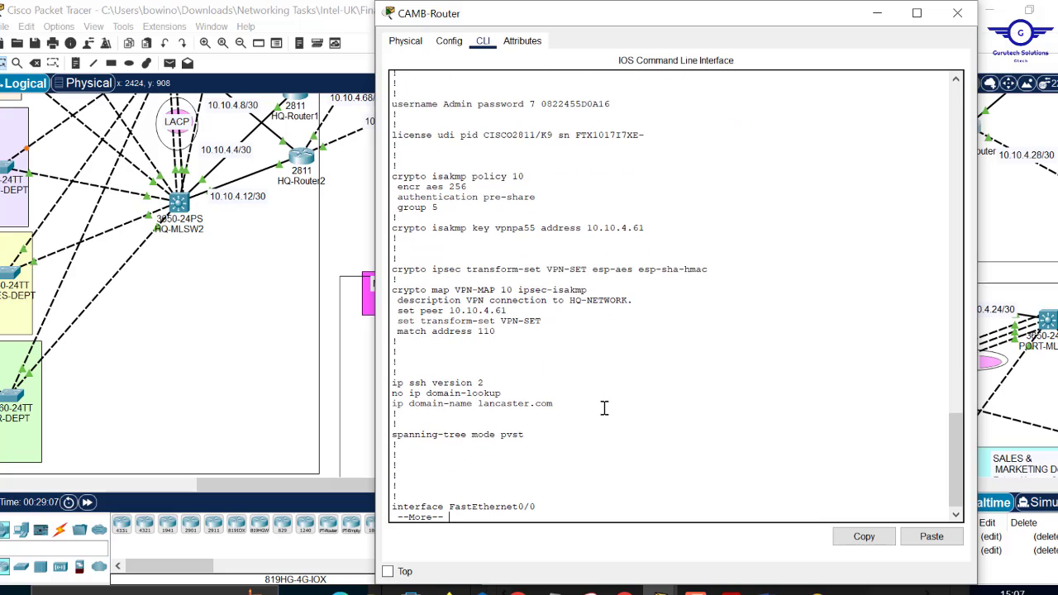
- Page on through CAMB-Router's interface and OSPF sections and highlight the four access-list 110 permit entries
key("Return")
key("Return")
key("Return")
key("Return")
key("Return")
key("Return")
key("Return")
key("Return")
key("Return")
key("Return")
key("Return")
key("Return")
key("Return")
key("Return")
key("Return")
key("Return")
key("Return")
key("Return")
key("Return")
key("Return")
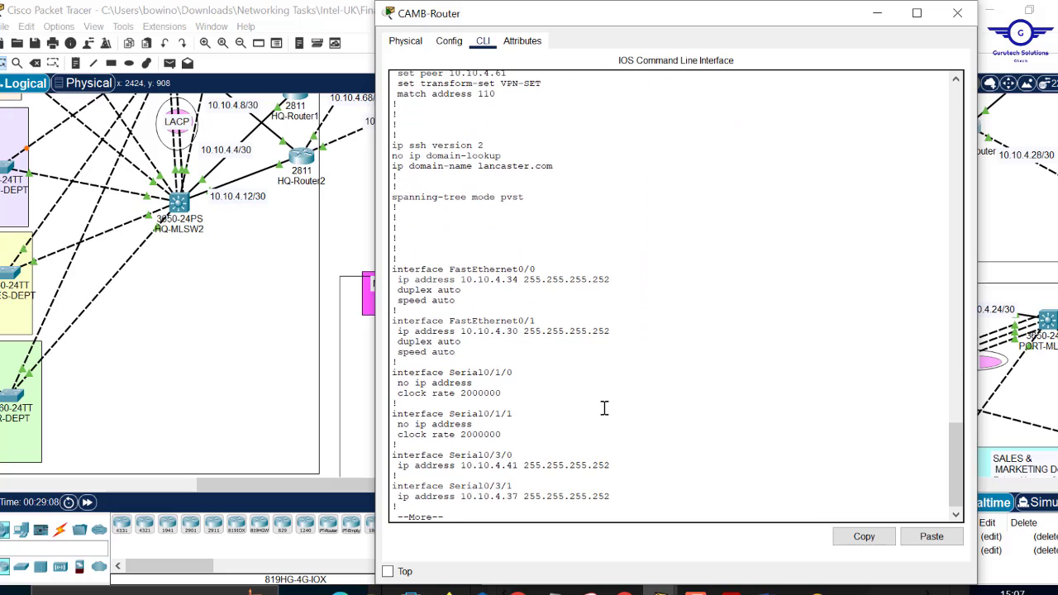
key("Return")
key("Return")
key("Return")
key("Return")
key("Return")
key("Return")
key("Return")
key("Return")
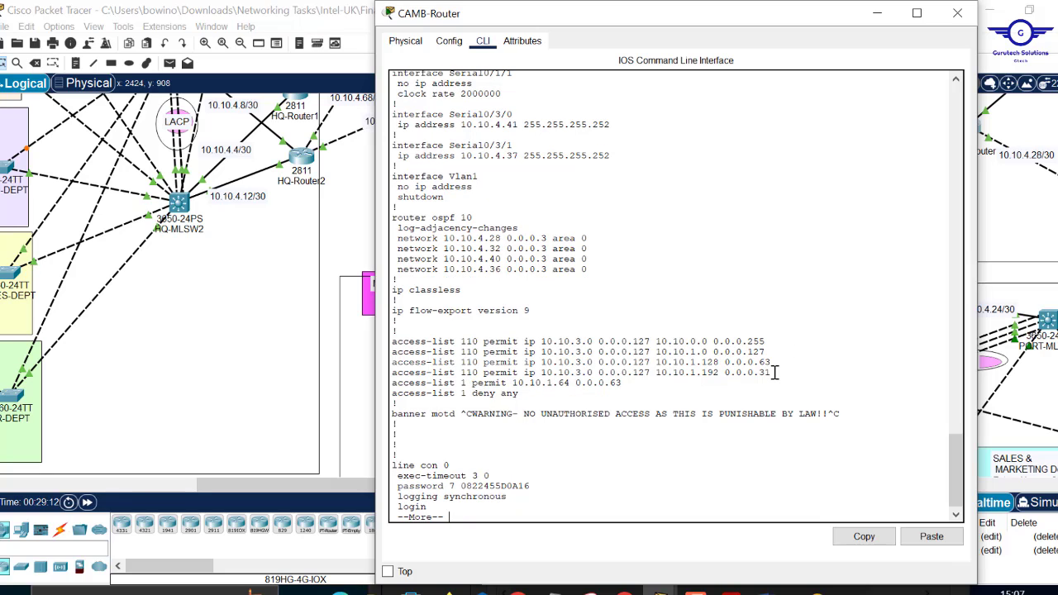
left_click_drag(774, 372, 386, 341)
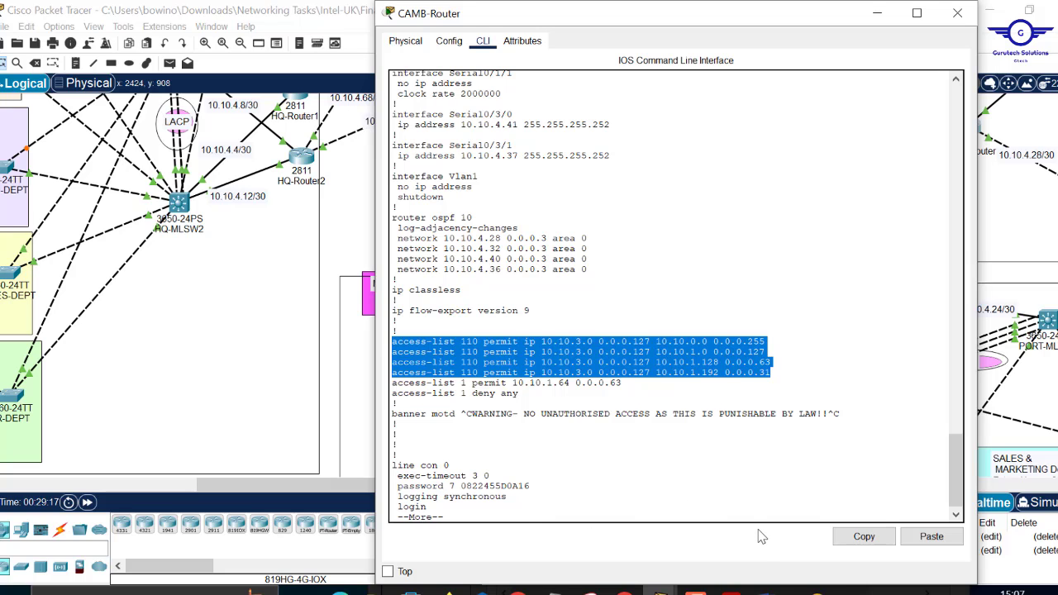
- Compare the router's access list with Network Design.pdf, highlight the Cisco ASA inbound and outbound traffic filtering requirement, and minimize the document
left_click(731, 589)
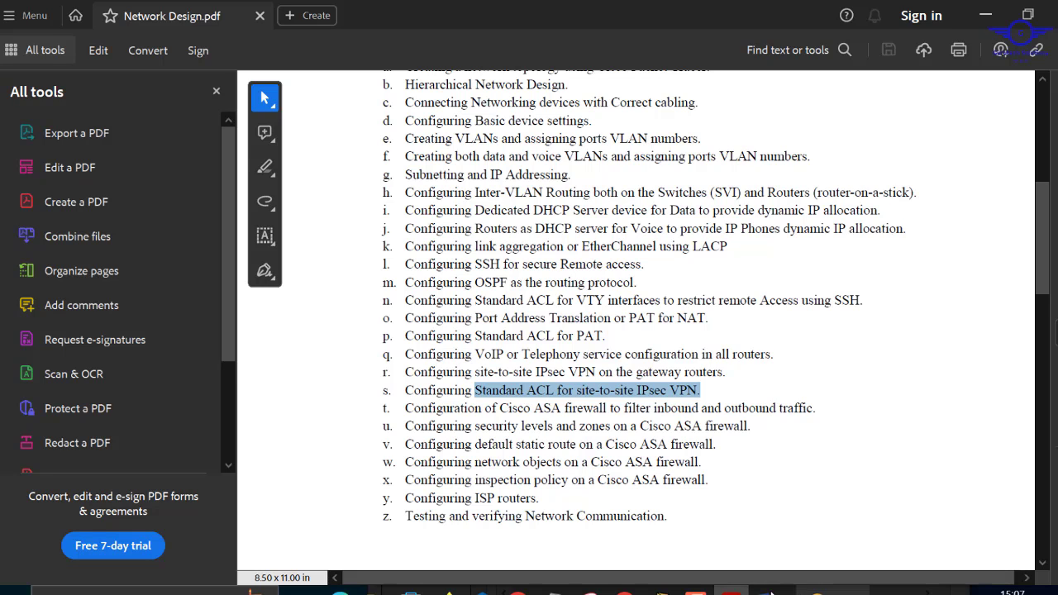
left_click(731, 589)
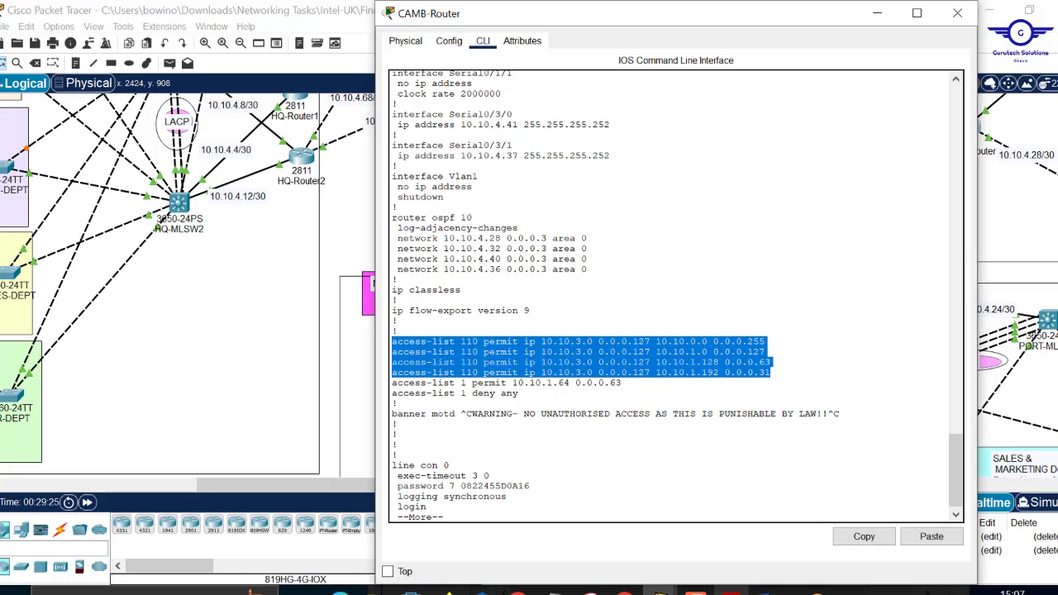
left_click(731, 588)
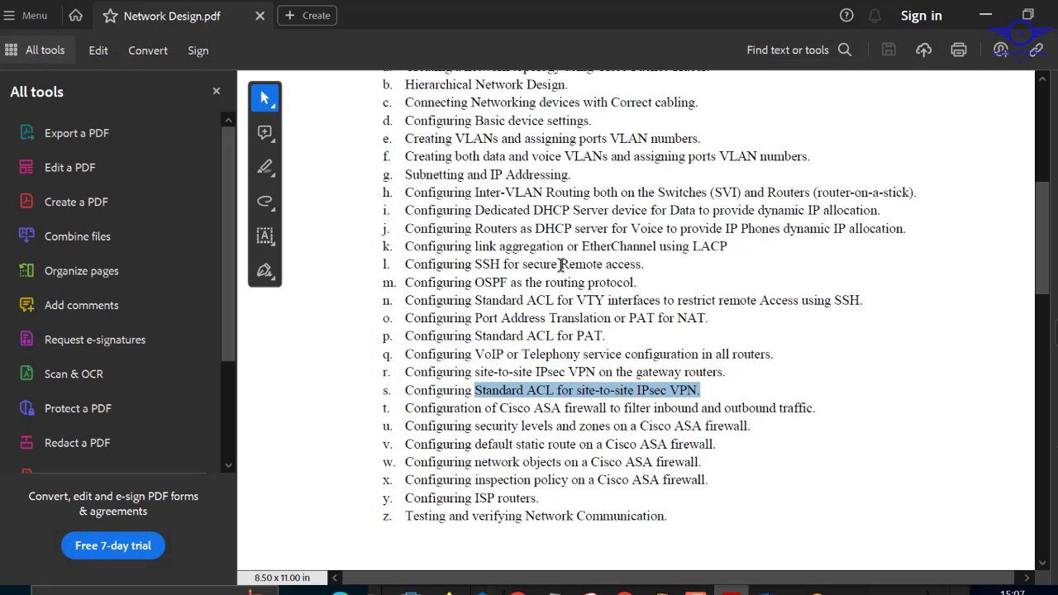
left_click_drag(500, 408, 825, 399)
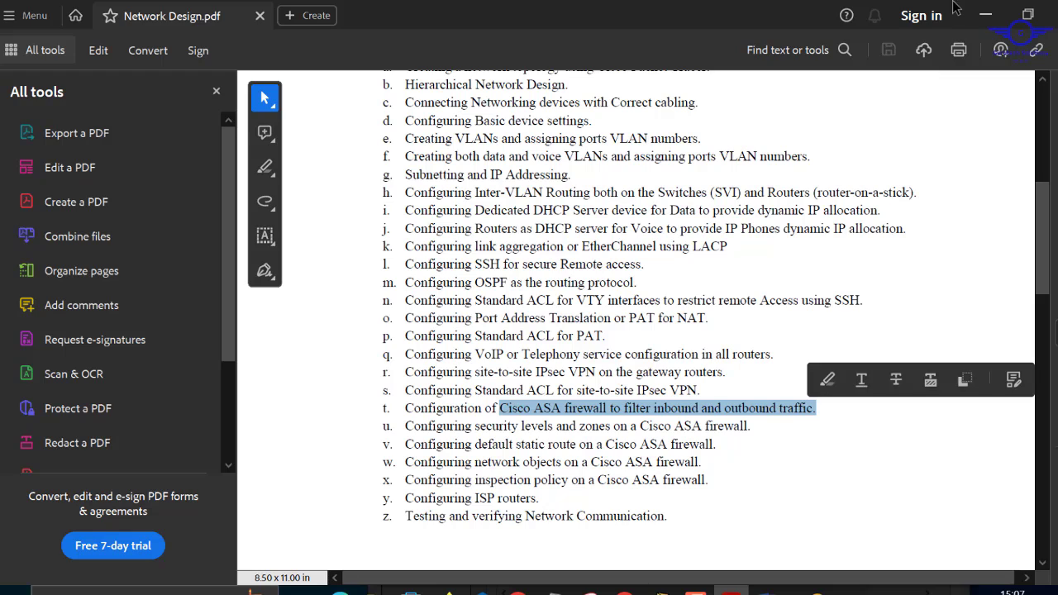
left_click(987, 15)
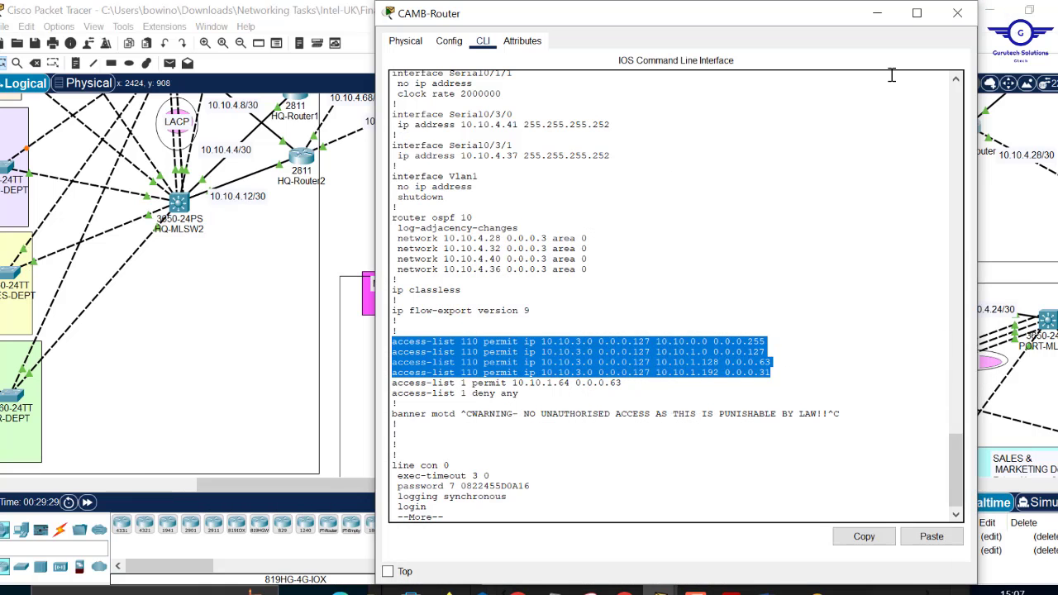
- Minimize the CAMB-Router window, check PERIMETER-FIREWALL-1's port summary in the topology, and open the firewall
left_click(877, 13)
scroll(758, 203, "up", 5)
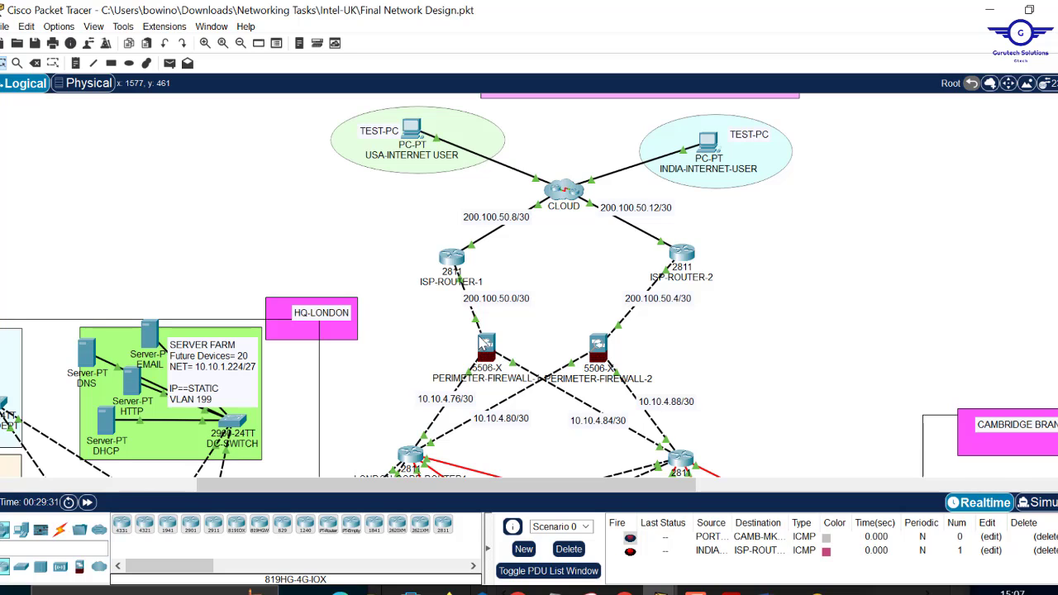
mouse_move(485, 342)
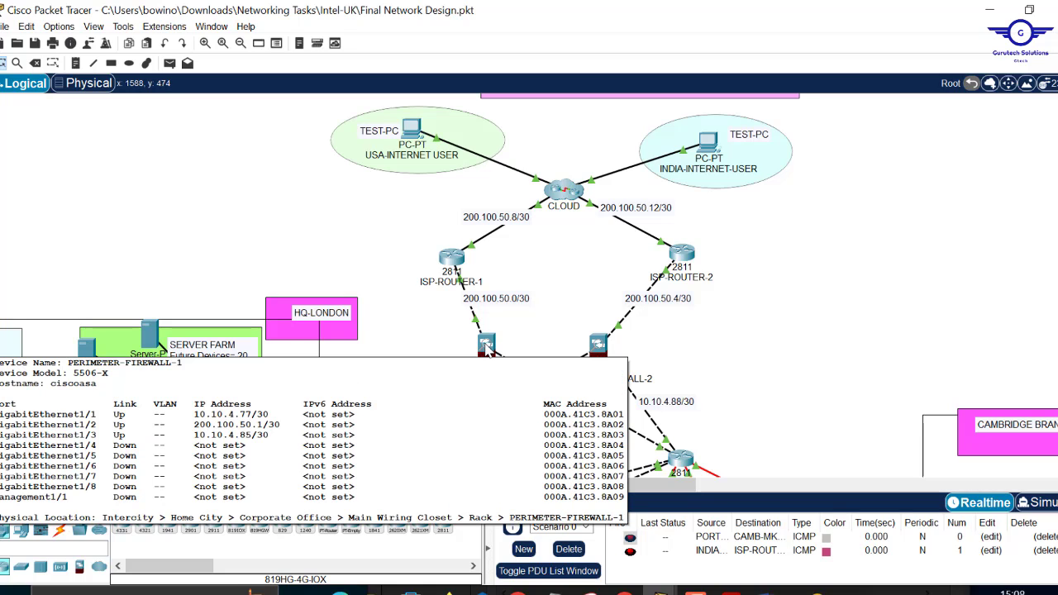
left_click(488, 350)
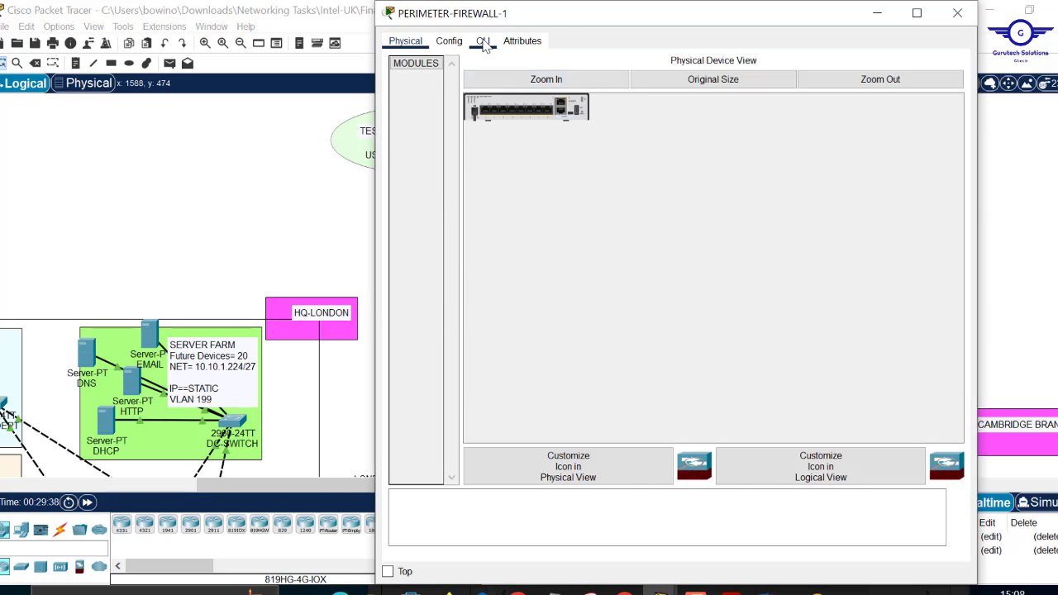
- Go to PERIMETER-FIREWALL-1's command line and enter privileged mode with en, submitting the enable password prompt
left_click(485, 41)
key("Return")
key("Return")
key("Return")
type("e")
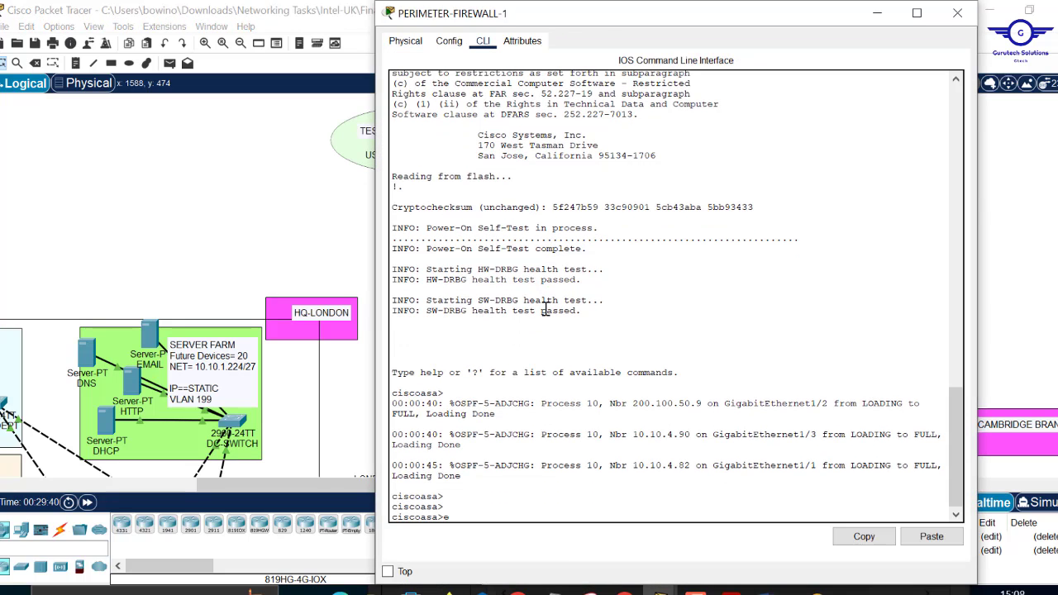
type("n")
key("Return")
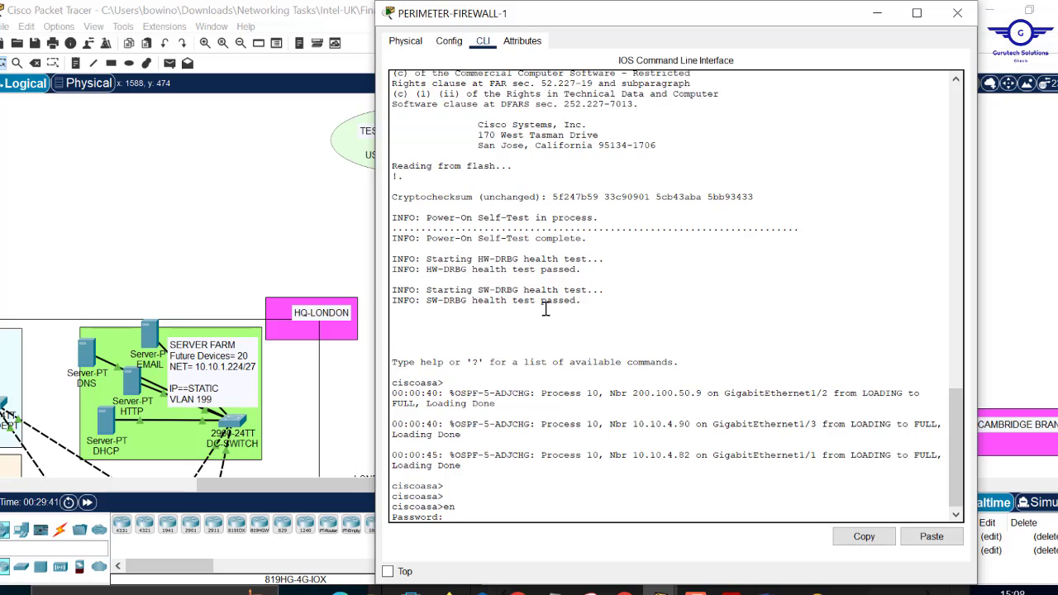
key("Return")
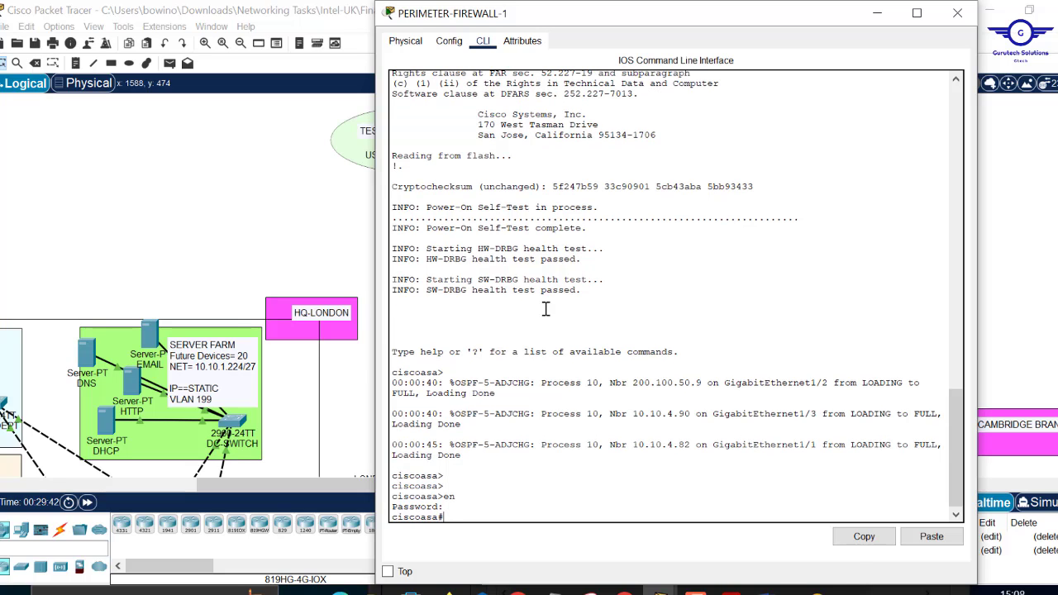
key("Return")
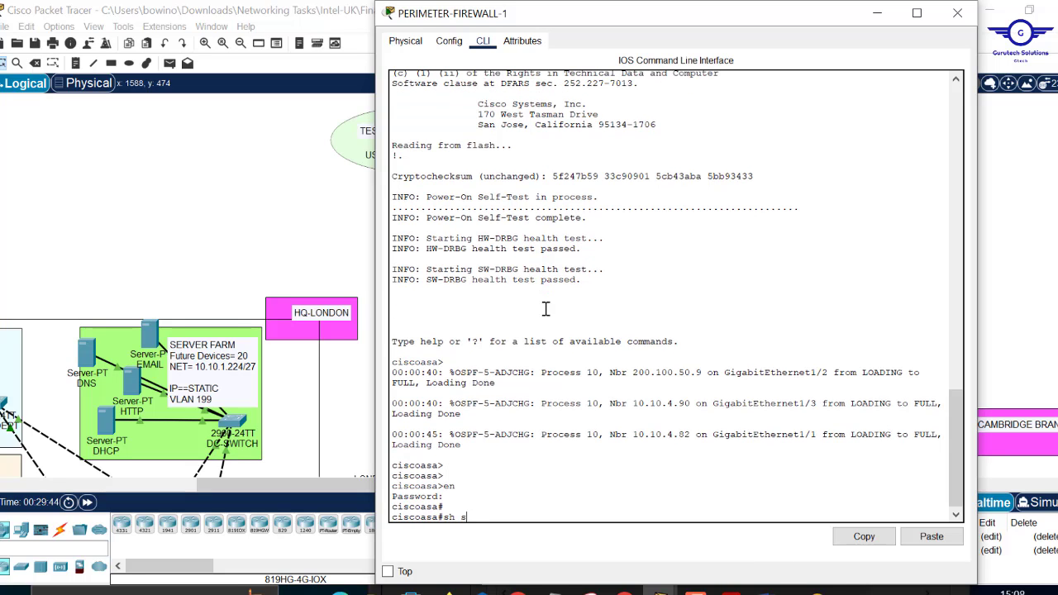
- Display the firewall's startup configuration with sh start and highlight the nameif line under GigabitEthernet1/1
type("sh start")
key("Return")
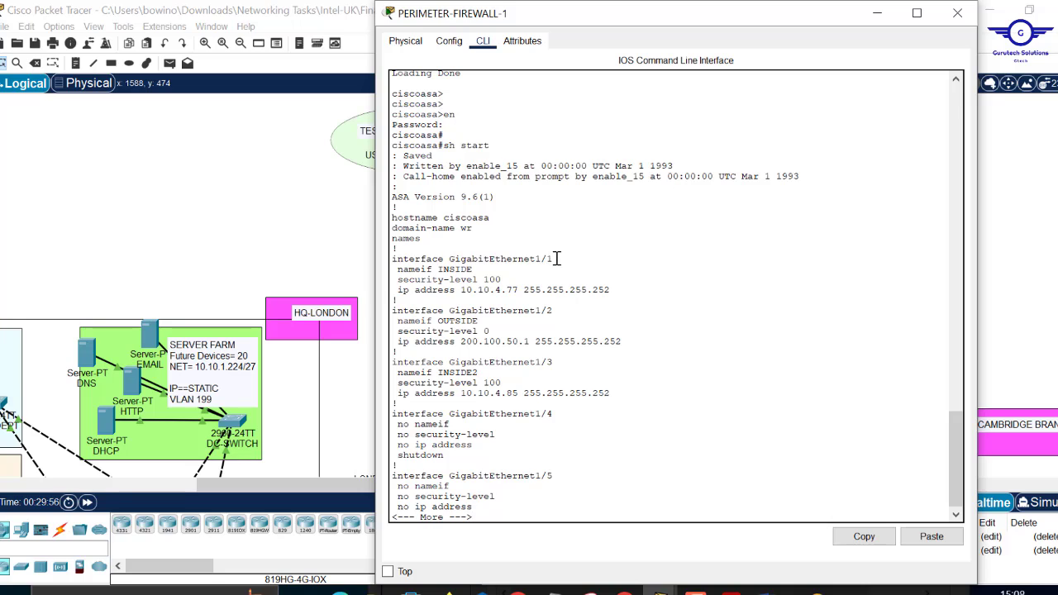
left_click_drag(556, 259, 438, 266)
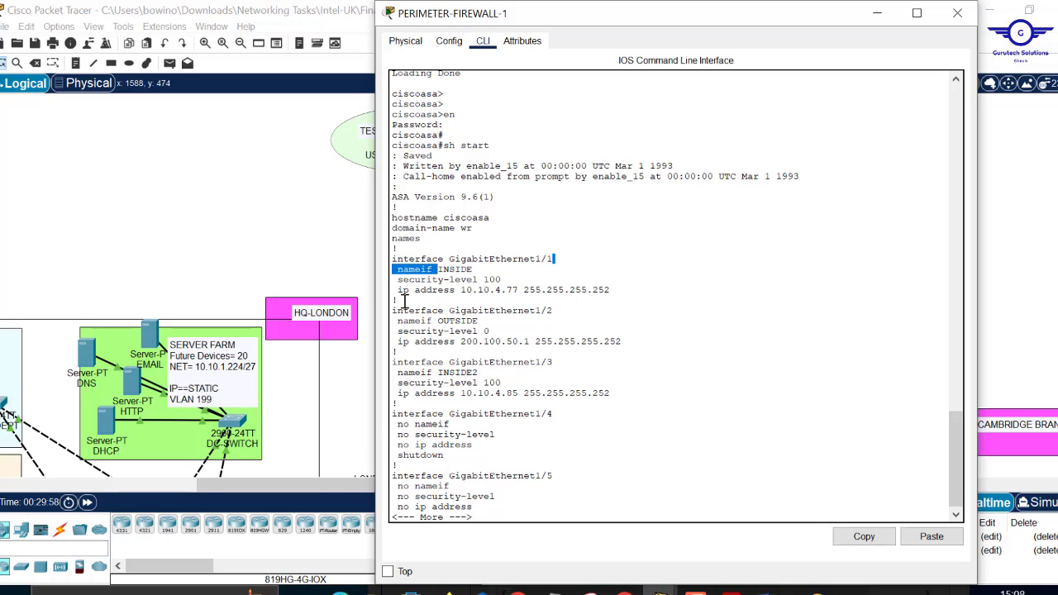
- Highlight the GigabitEthernet1/1 block in the startup configuration, check PERIMETER-FIREWALL-1's links in the topology, and reopen the firewall
left_click_drag(403, 301, 388, 263)
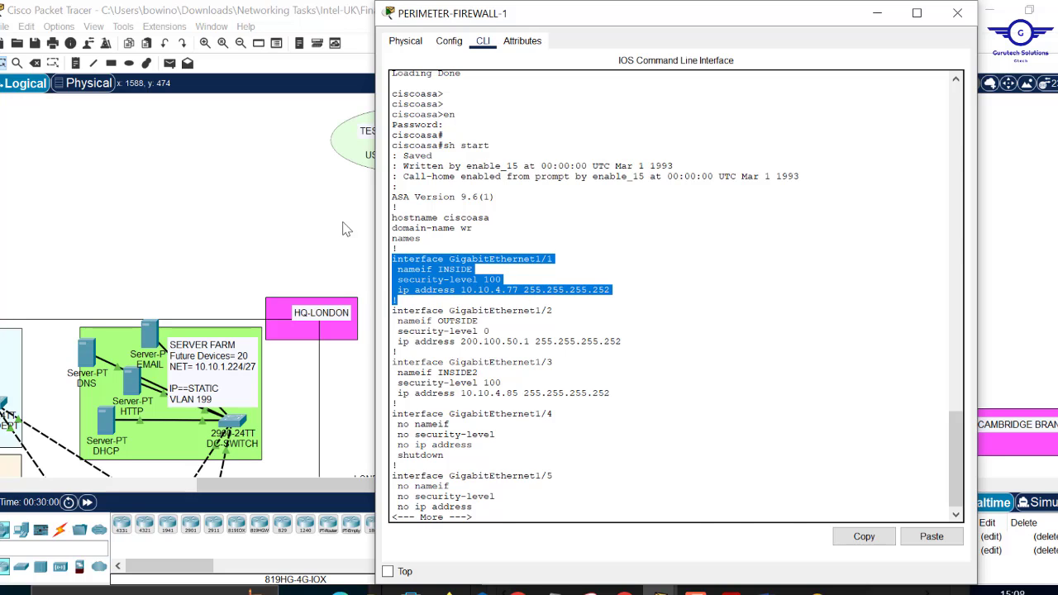
left_click(314, 212)
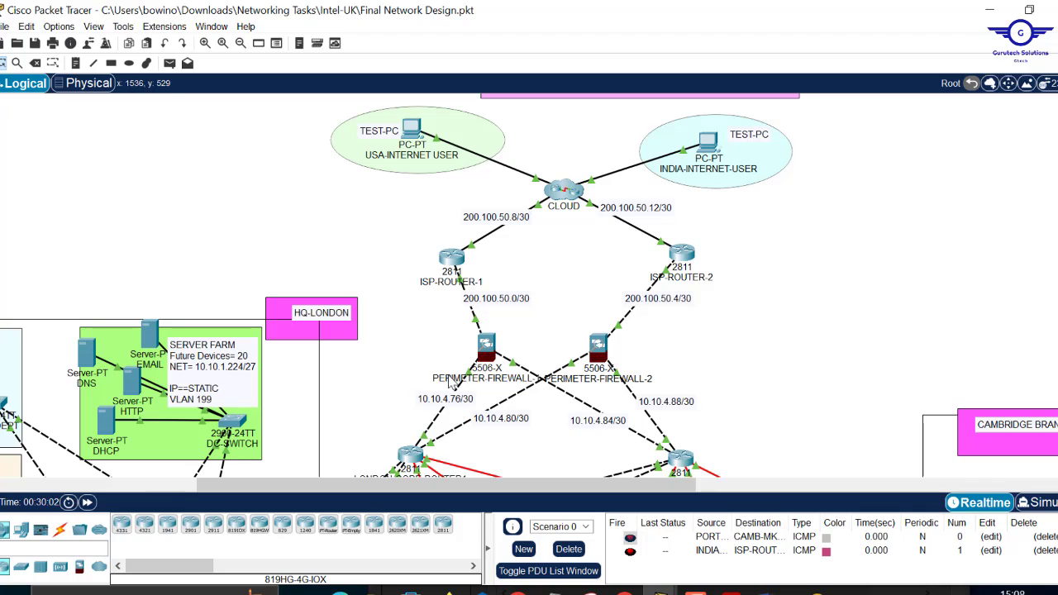
left_click(487, 347)
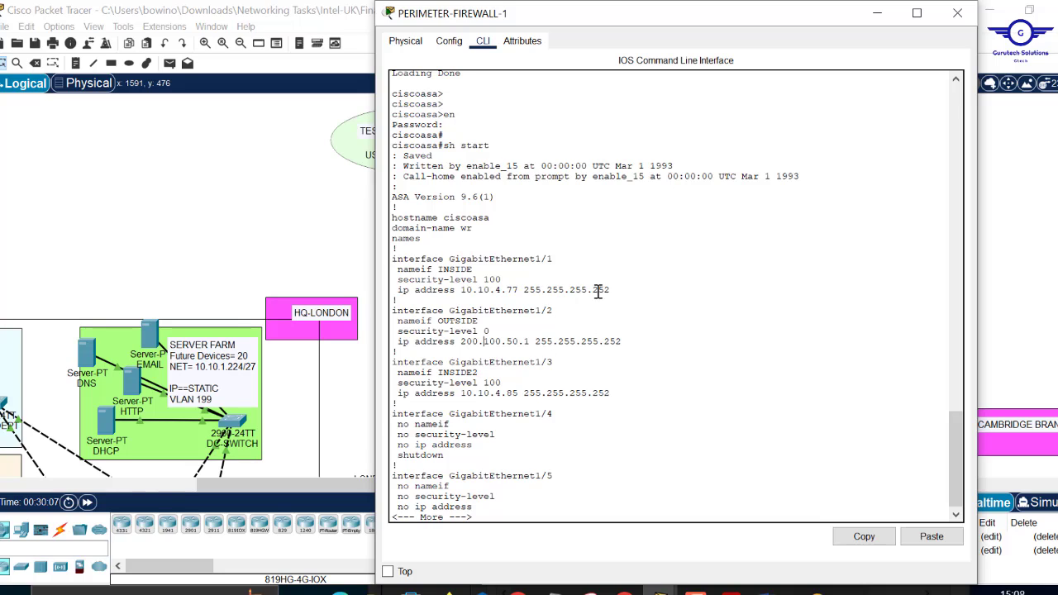
- Highlight the GigabitEthernet1/1 INSIDE block and its security-level line, plus the security level of the OUTSIDE interface GigabitEthernet1/2
left_click_drag(621, 290, 389, 254)
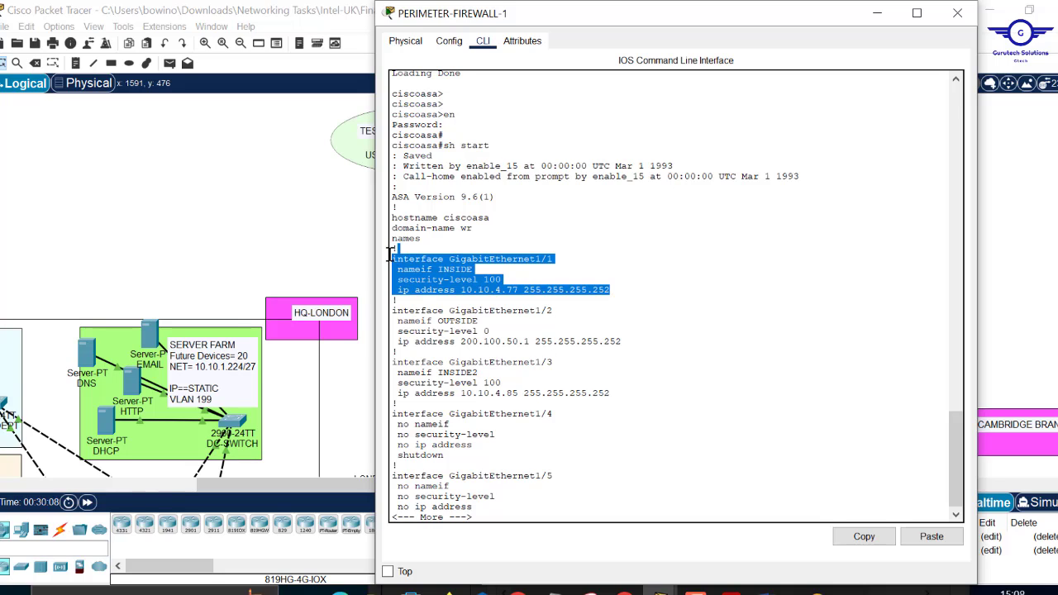
left_click(498, 282)
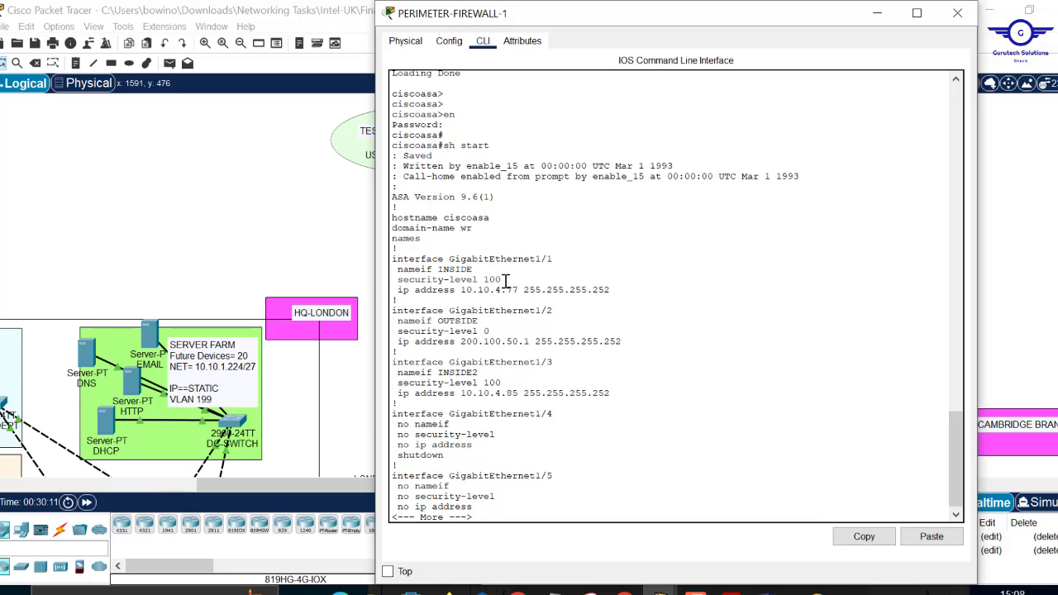
double_click(486, 281)
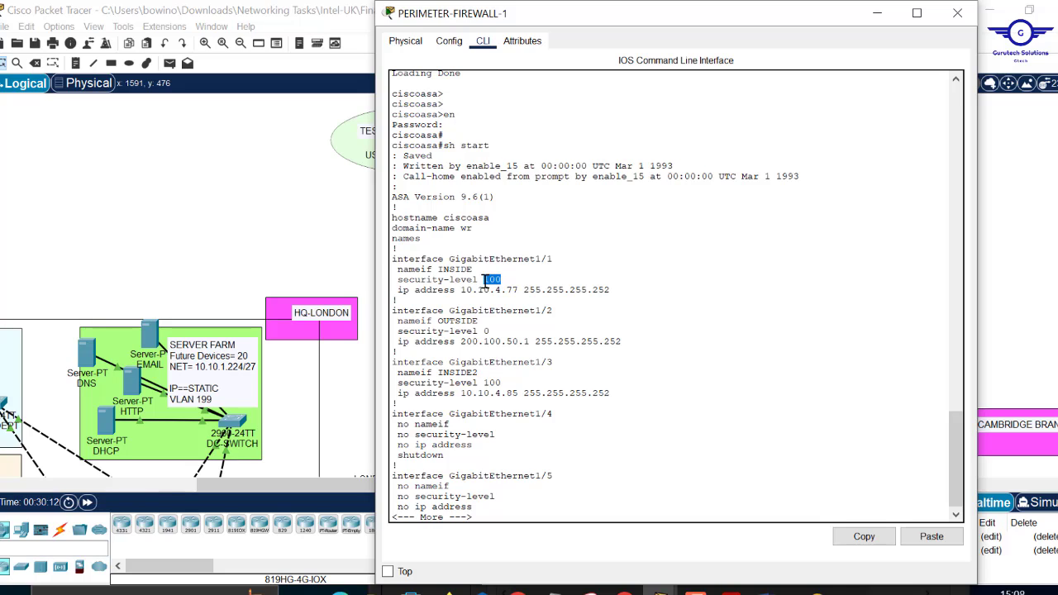
left_click_drag(614, 282, 402, 287)
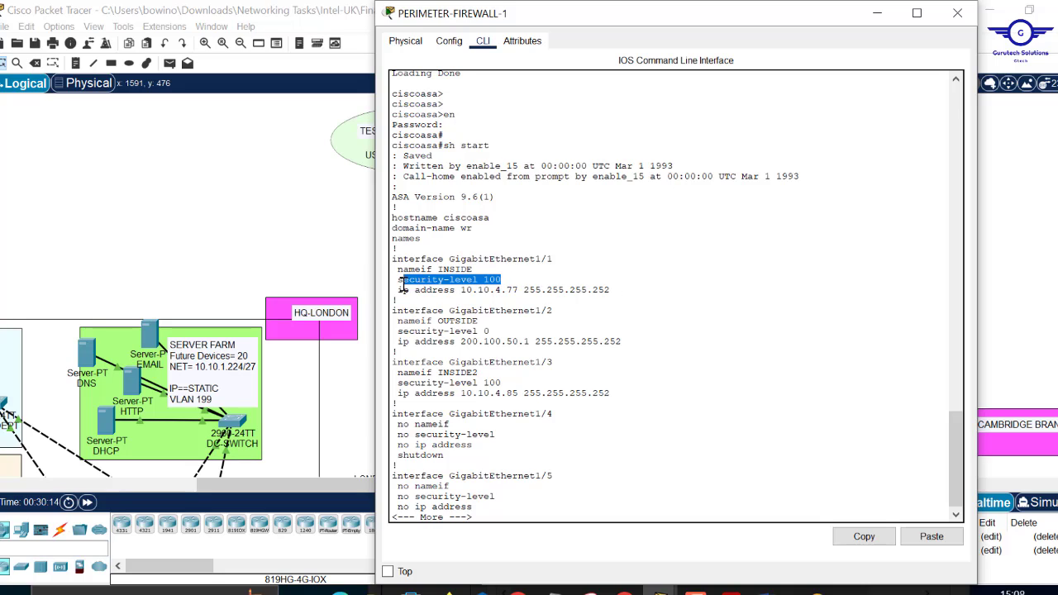
mouse_move(476, 320)
left_mouse_down()
mouse_move(439, 320)
mouse_move(495, 329)
mouse_move(482, 329)
left_mouse_up()
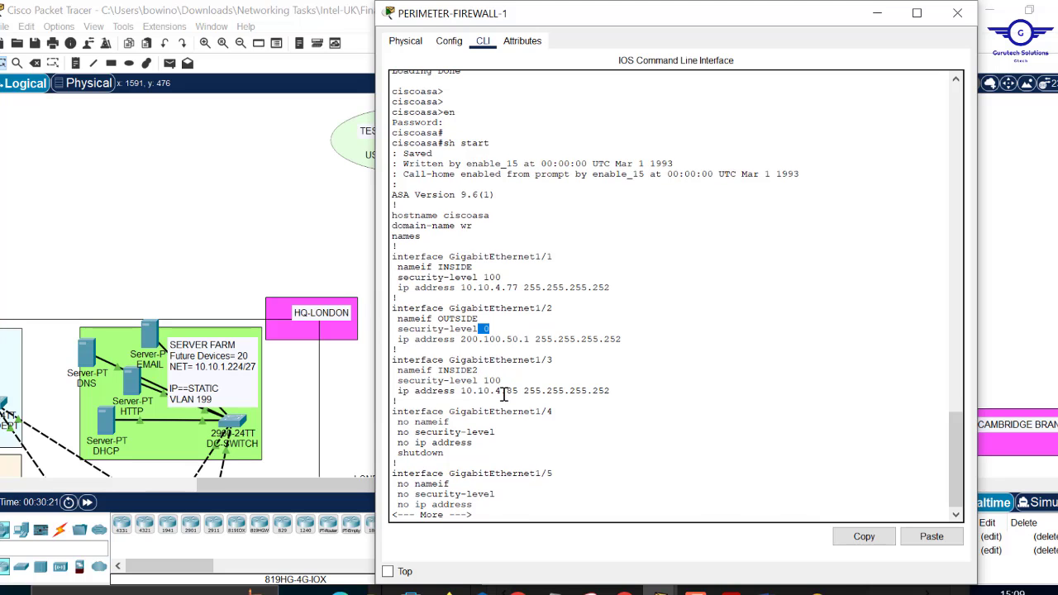
- Page further through the startup configuration and highlight the GigabitEthernet1/3 INSIDE2 interface block
left_click(503, 394)
key("Return")
key("Return")
key("Return")
key("Return")
key("Return")
key("Return")
key("Return")
key("Return")
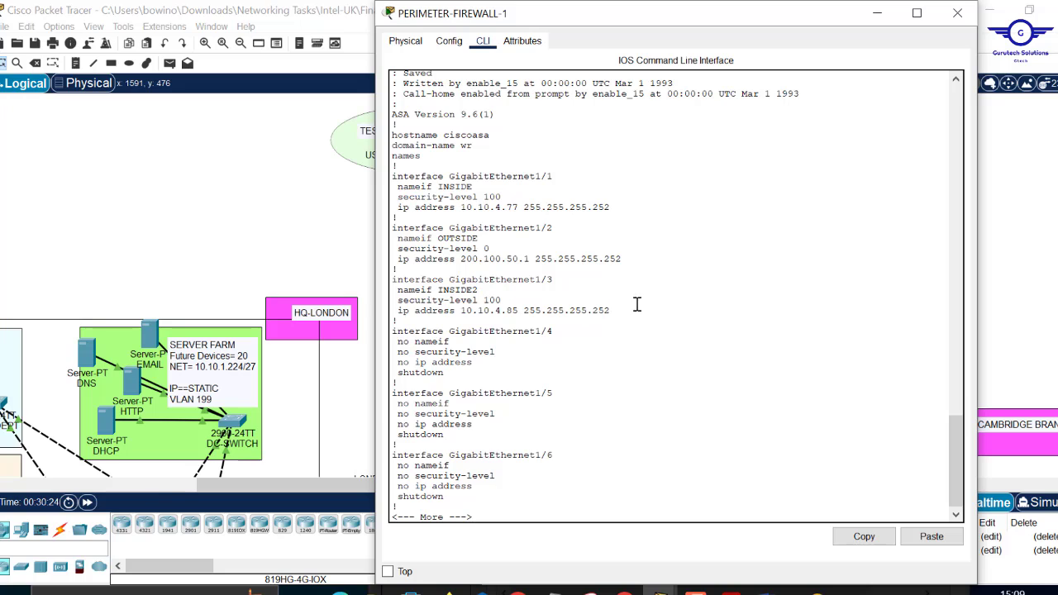
left_click_drag(609, 311, 379, 280)
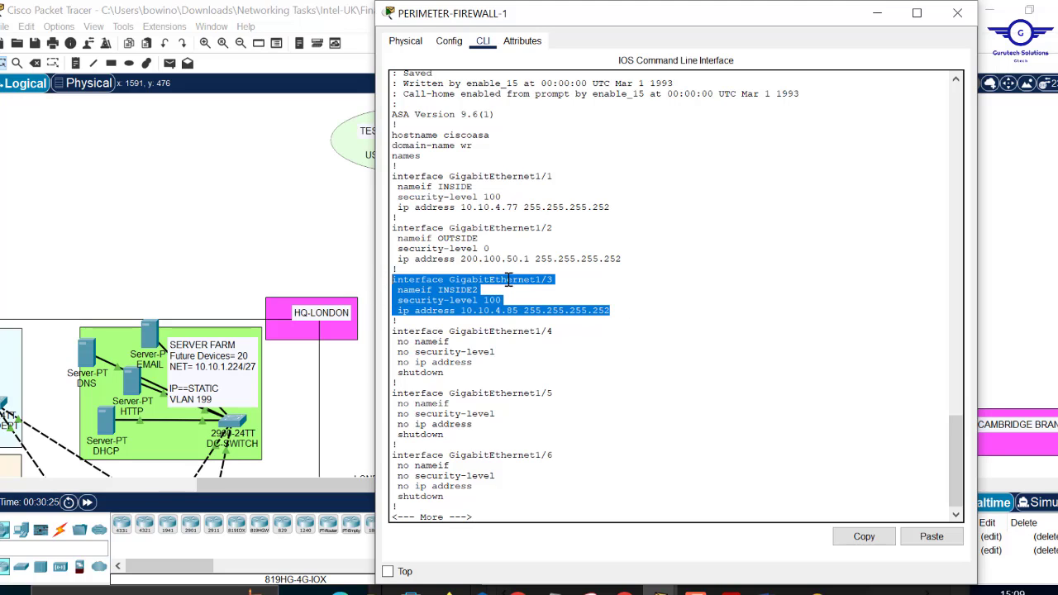
- Mark out the inside and outside network areas around the perimeter firewalls in the topology, clear the selection, and reopen PERIMETER-FIREWALL-1
left_click(323, 240)
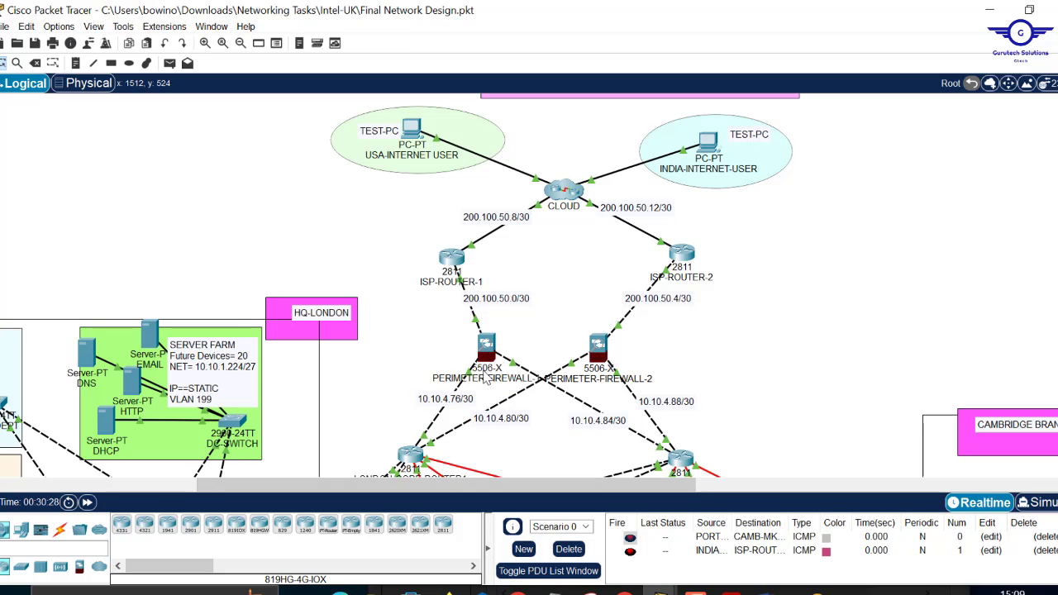
left_click_drag(384, 353, 887, 529)
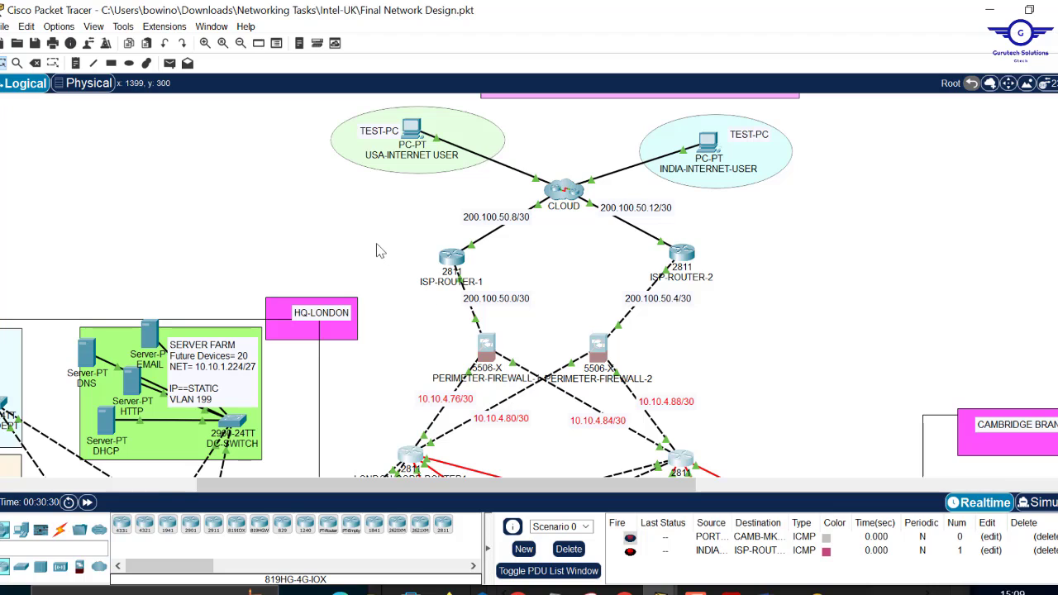
left_click_drag(391, 280, 806, 271)
left_click_drag(850, 205, 805, 132)
left_click(793, 355)
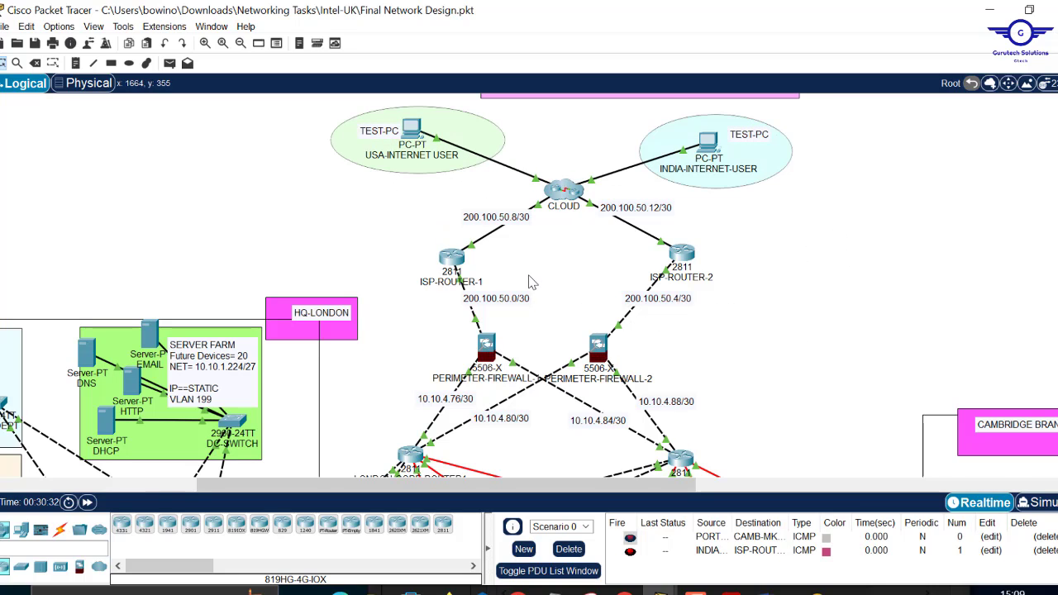
left_click(494, 346)
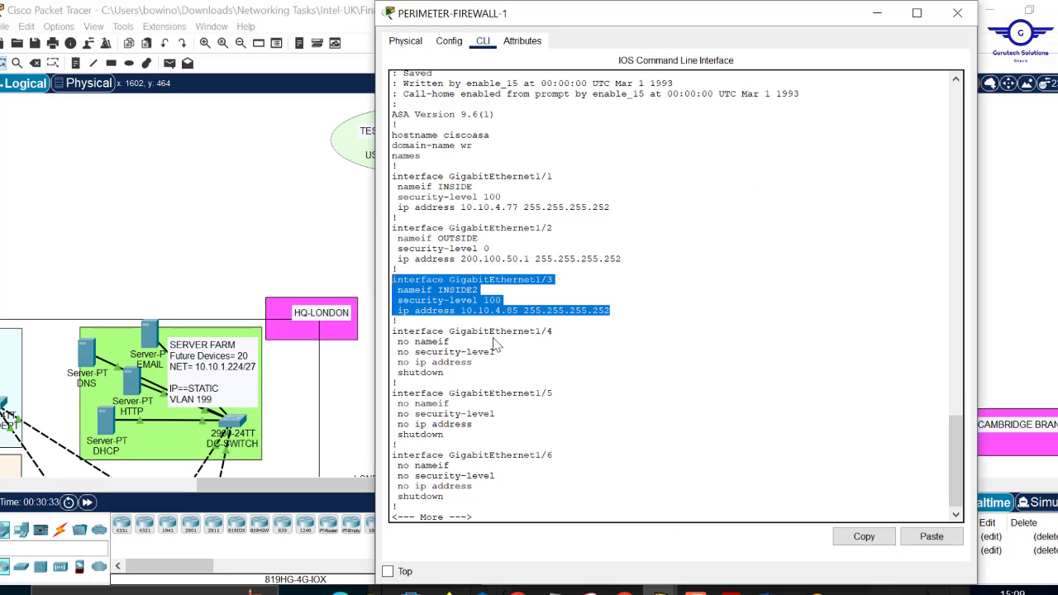
- Page through the remaining interfaces of the startup configuration to the network object, route, access-list and inspection policy sections
left_click(559, 381)
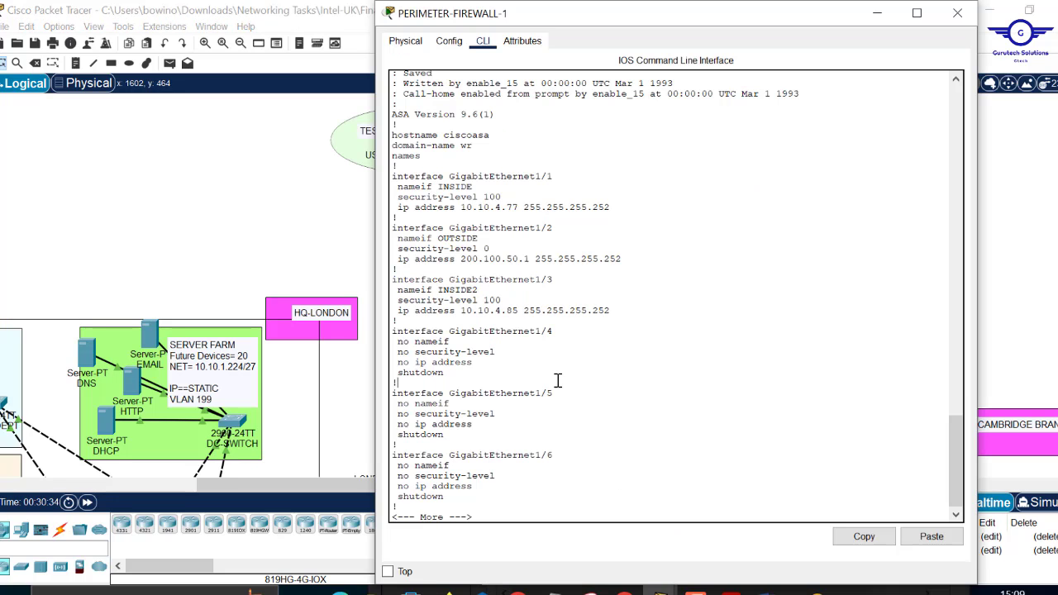
key("Return")
key("Return")
key("Return")
key("Return")
key("Return")
key("Return")
key("Return")
key("Return")
key("Return")
key("Return")
key("Return")
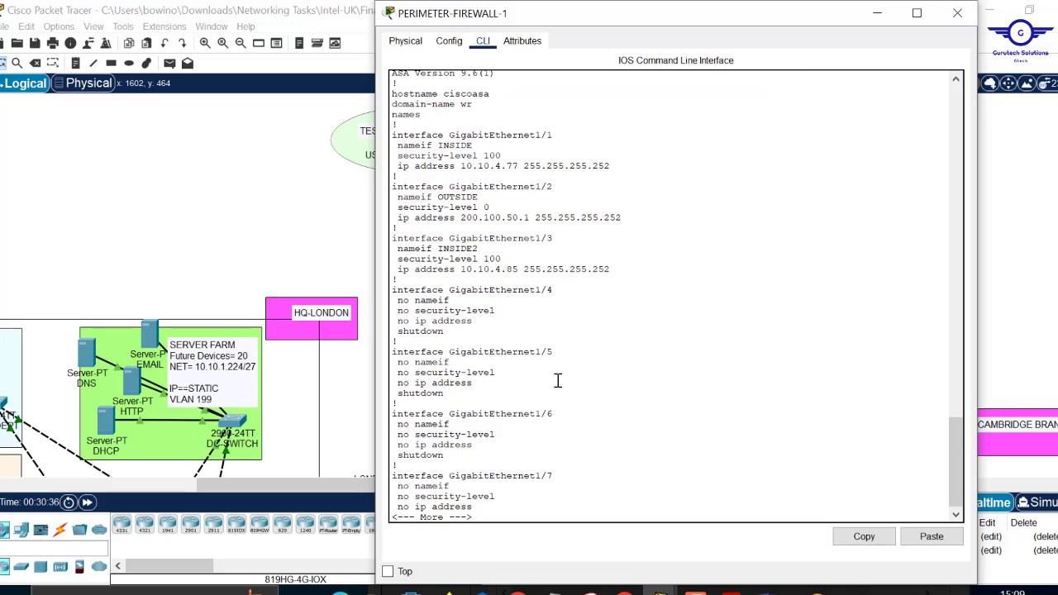
key("Return")
key("Return")
key("Return")
key("Return")
key("Return")
key("Return")
key("Return")
key("Return")
key("Return")
key("Return")
key("Return")
key("Return")
key("Return")
key("Return")
key("Return")
key("Return")
key("Return")
key("Return")
key("Return")
key("Return")
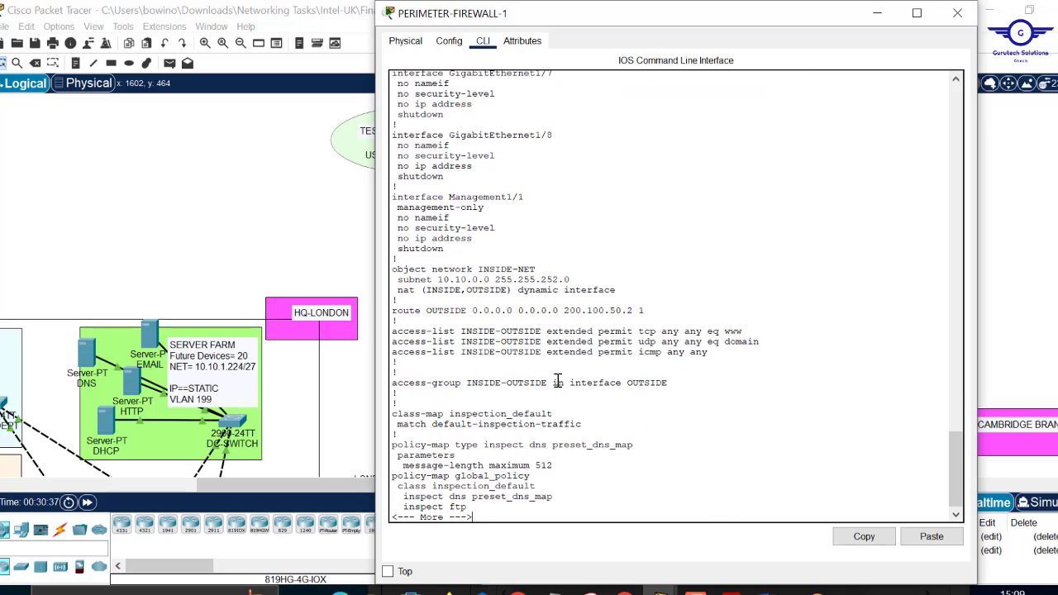
key("Return")
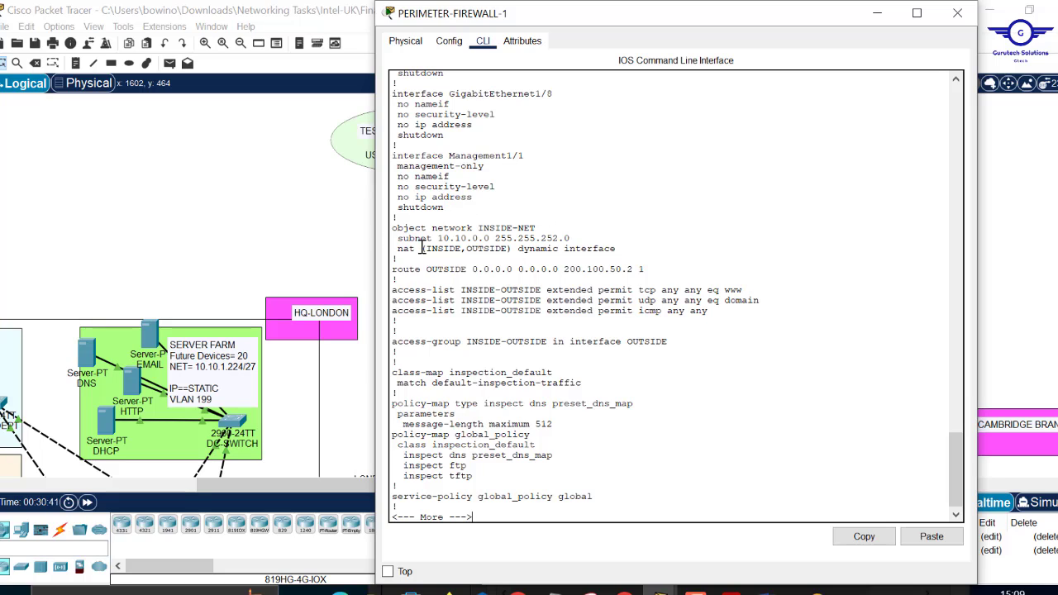
- Highlight the INSIDE-NET network object with its subnet and NAT lines, the OUTSIDE default route, and the INSIDE-OUTSIDE access-list entries
left_click_drag(397, 259, 389, 229)
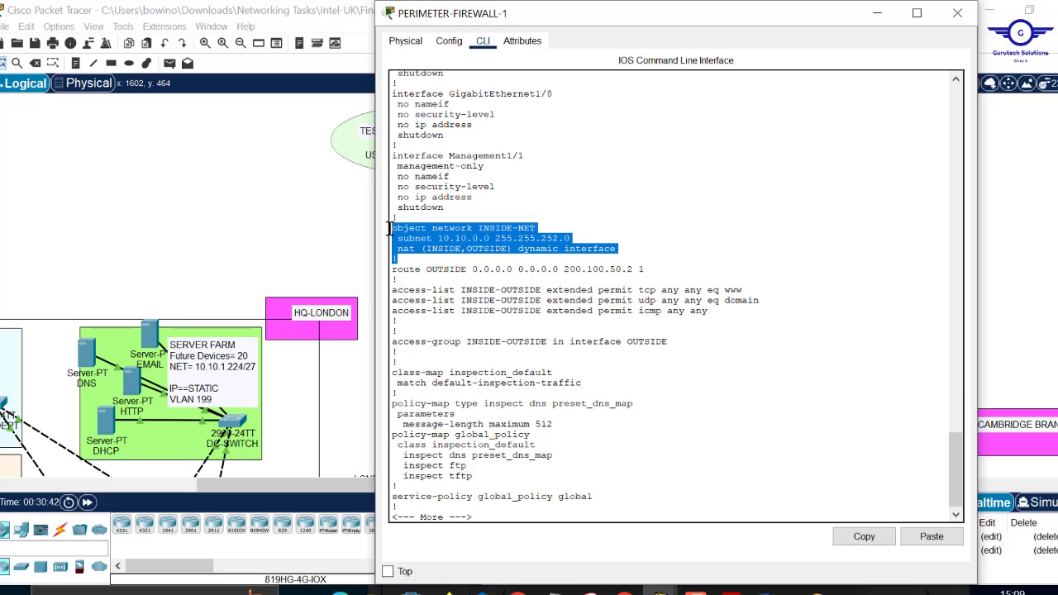
left_click(536, 223)
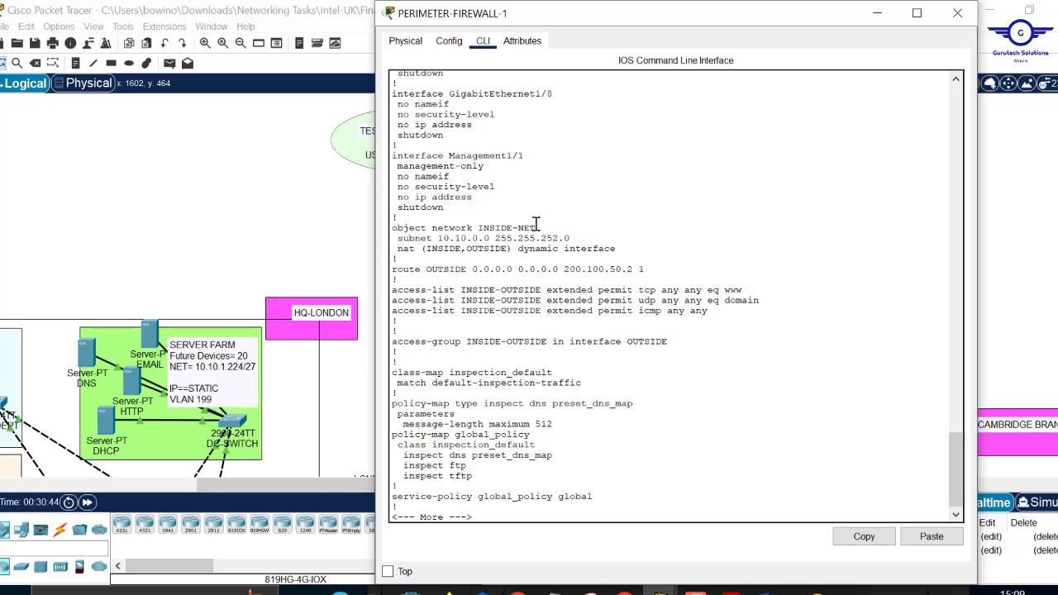
left_click_drag(536, 223, 571, 234)
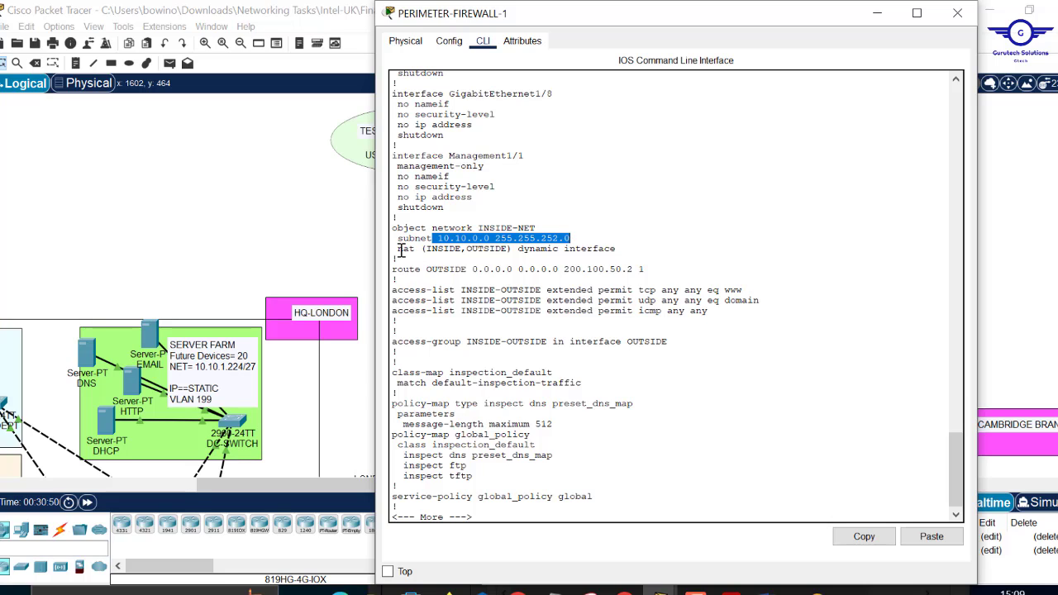
left_click_drag(398, 249, 620, 249)
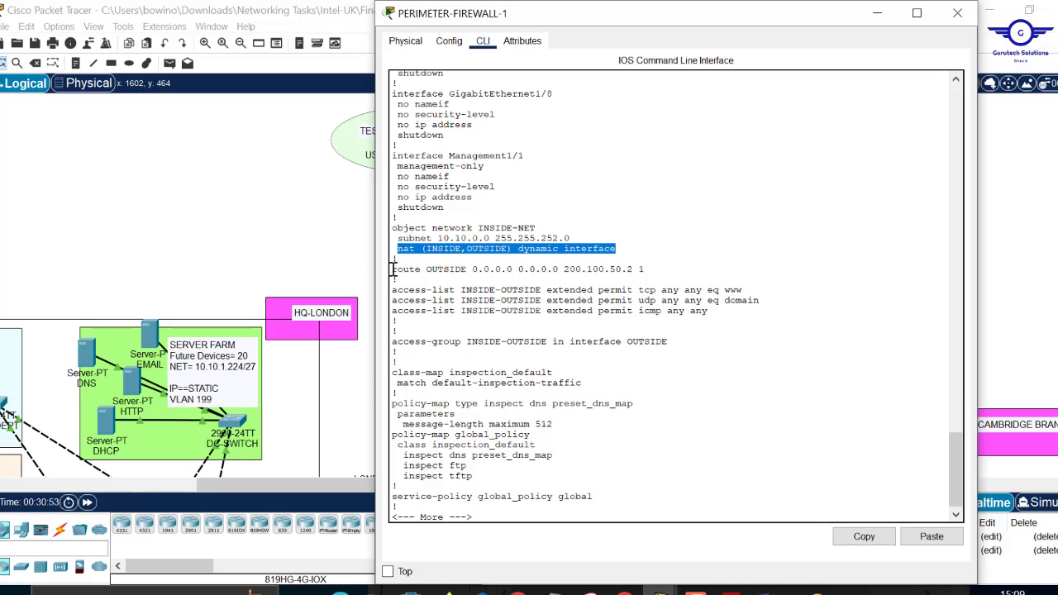
left_click_drag(393, 269, 663, 270)
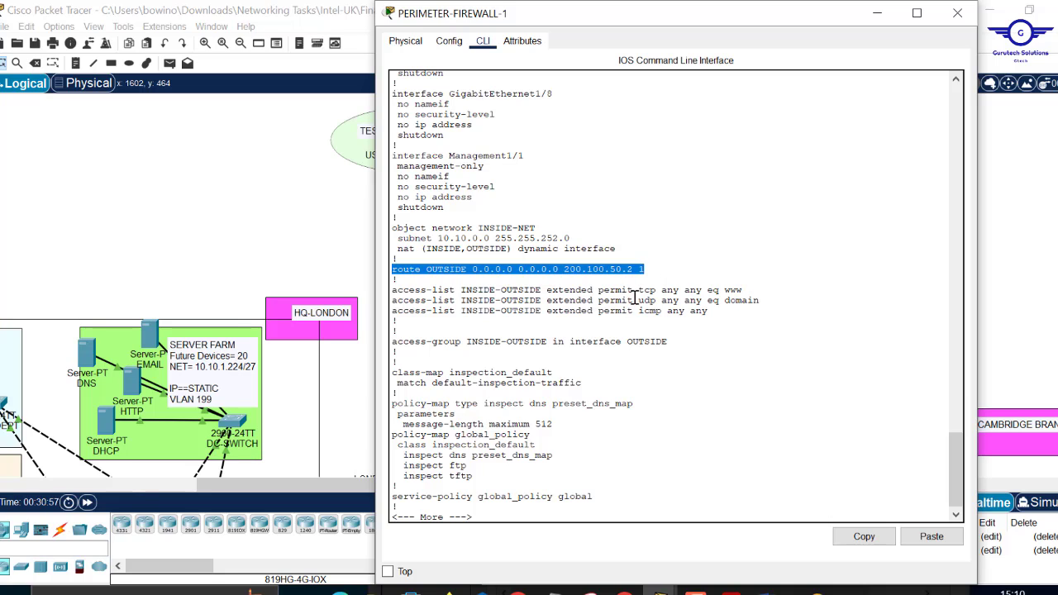
left_click_drag(722, 320, 386, 290)
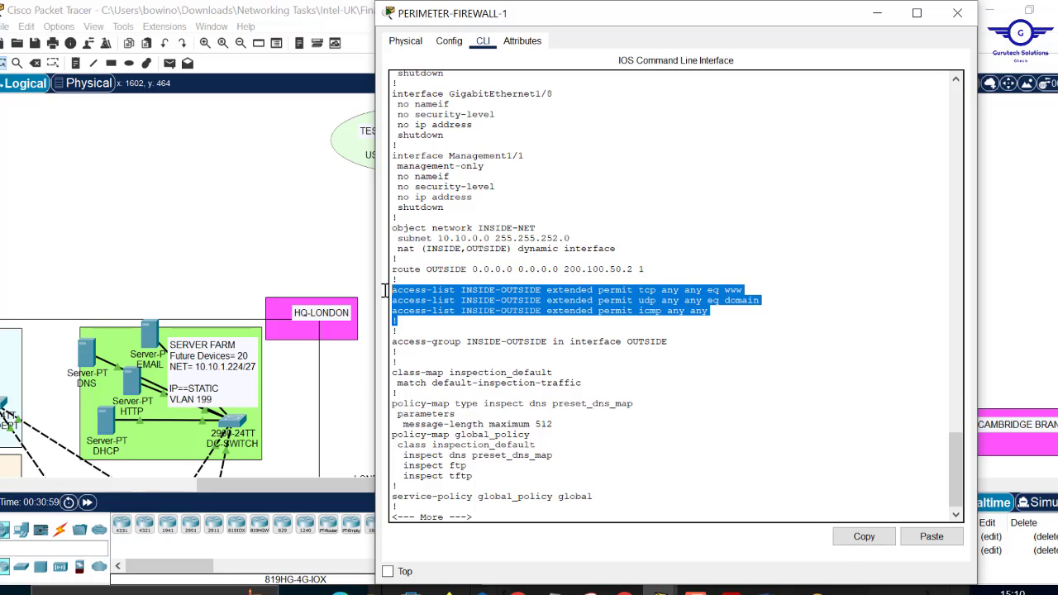
- Switch to Network Design.pdf, highlight the Cisco ASA inspection policy requirement, and minimize the document
left_click(838, 539)
left_click(731, 589)
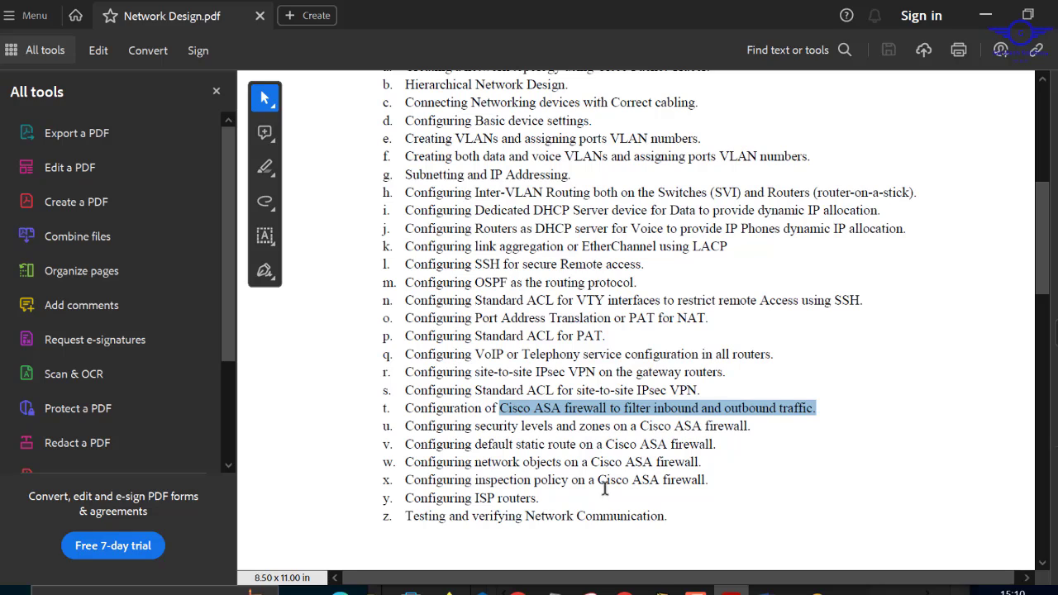
left_click_drag(1047, 280, 1038, 259)
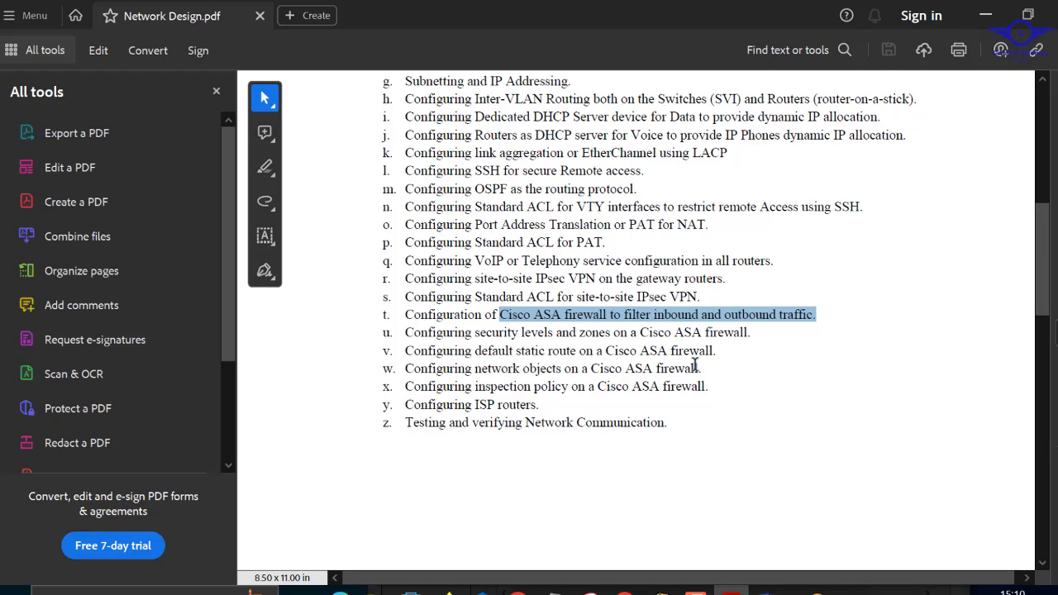
left_click_drag(713, 387, 398, 386)
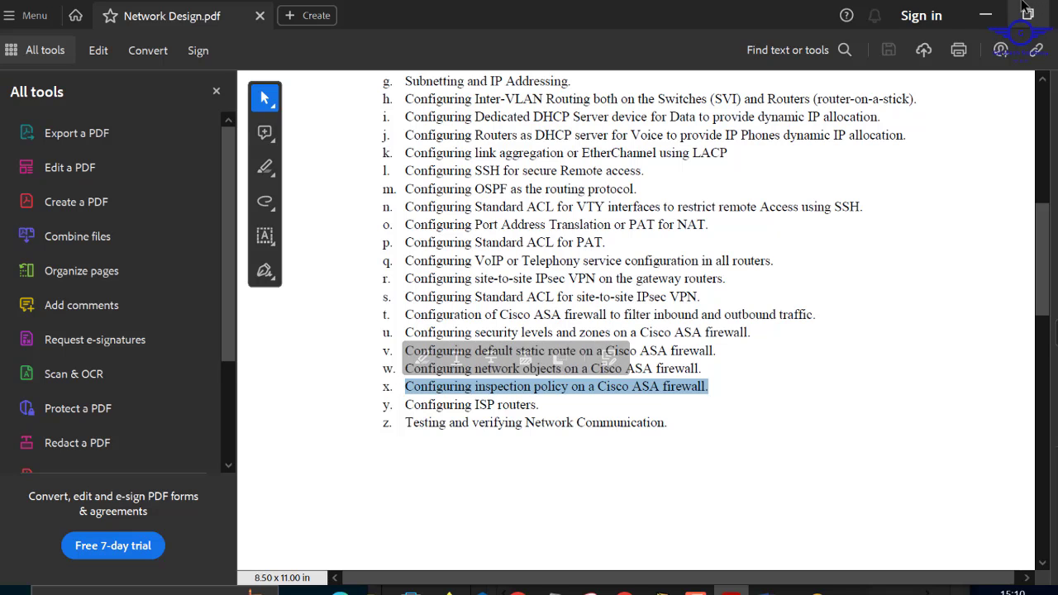
left_click(984, 15)
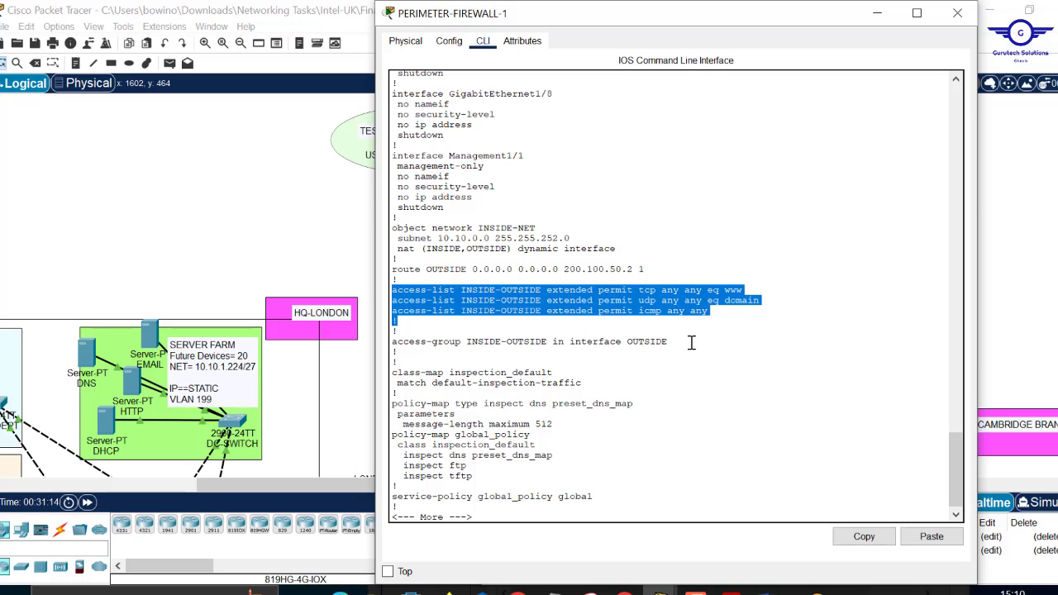
- Highlight the access-group line, the three INSIDE-OUTSIDE access-list entries, and the OUTSIDE interface name the access group applies to
left_click_drag(689, 342, 392, 342)
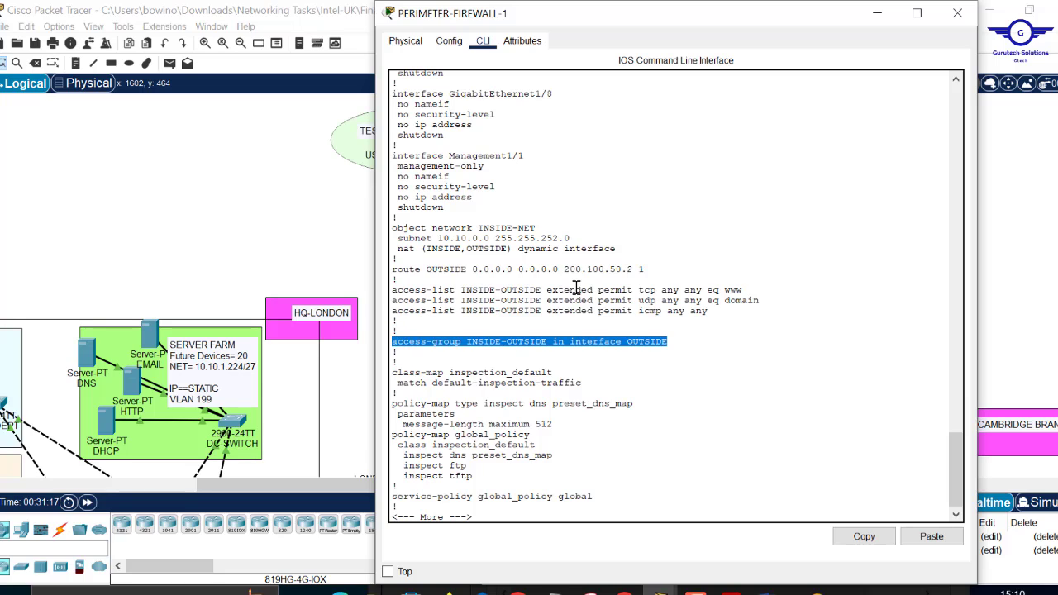
left_click_drag(725, 312, 392, 290)
left_click_drag(674, 342, 626, 343)
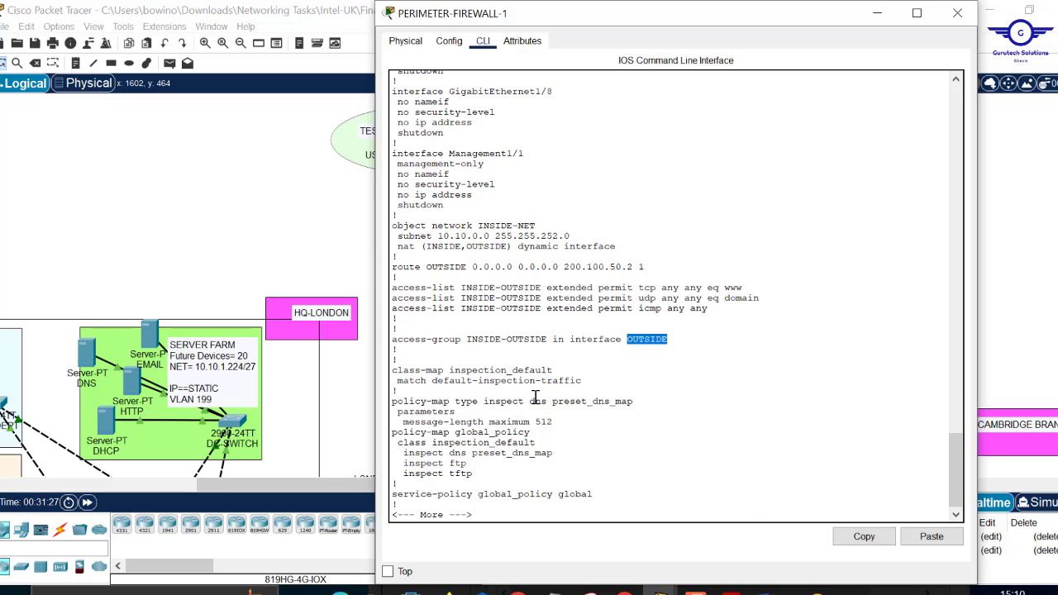
- Page to the end of the firewall's startup configuration and highlight the router ospf 10 block with its network statements
key("Return")
key("Return")
key("Return")
key("Return")
key("Return")
key("Return")
key("Return")
key("Return")
key("Return")
key("Return")
key("Return")
key("Return")
key("Return")
key("Return")
key("Return")
key("Return")
key("Return")
key("Return")
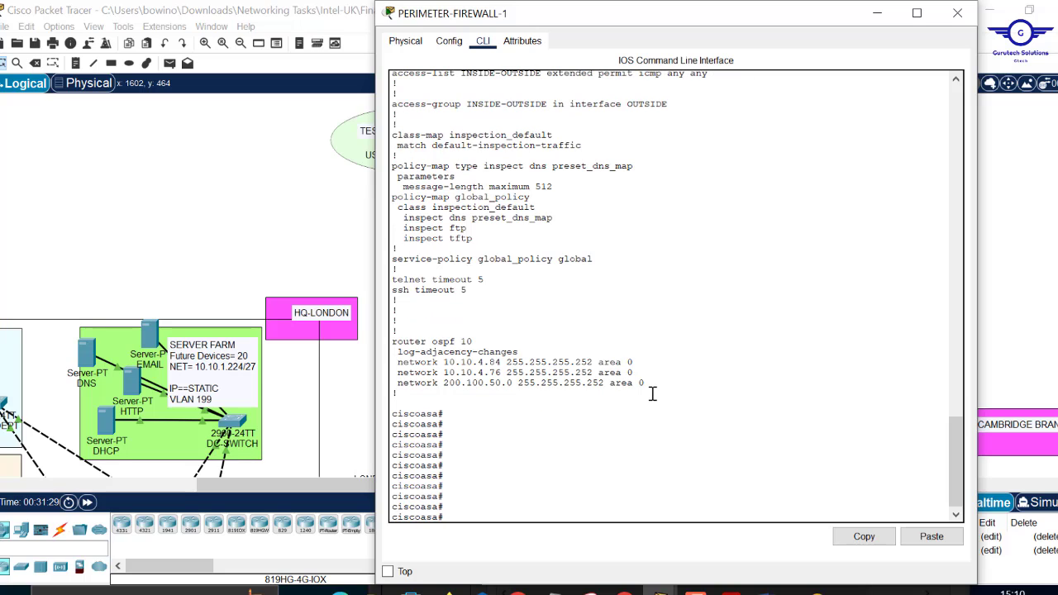
key("Return")
key("Return")
key("Return")
key("Return")
left_click_drag(650, 392, 389, 344)
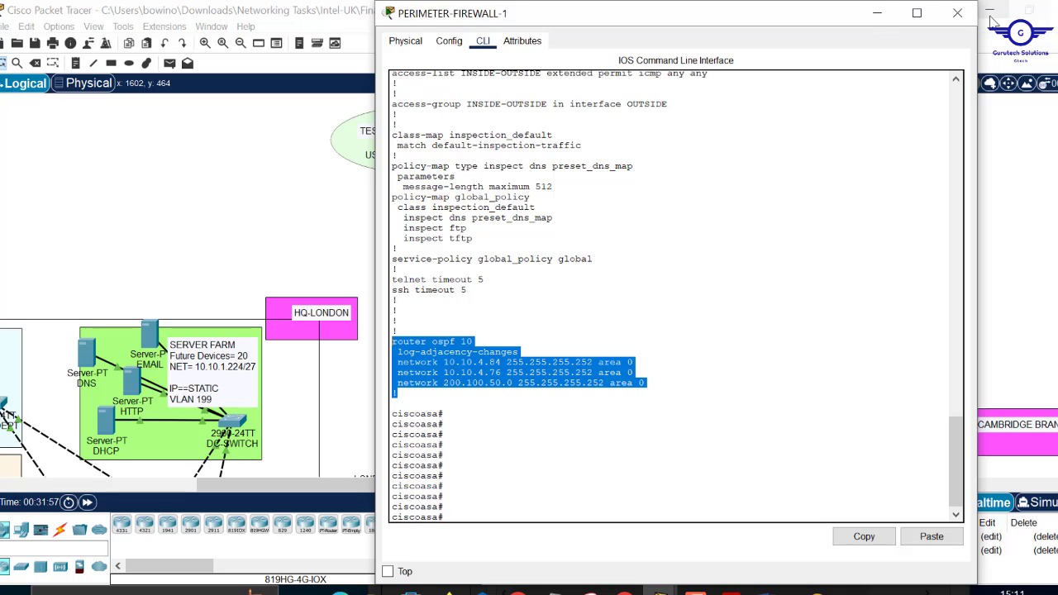
- Close the PERIMETER-FIREWALL-1 window and look over the London headquarters departments and server farm in the topology
left_click(958, 13)
scroll(434, 330, "down", 5)
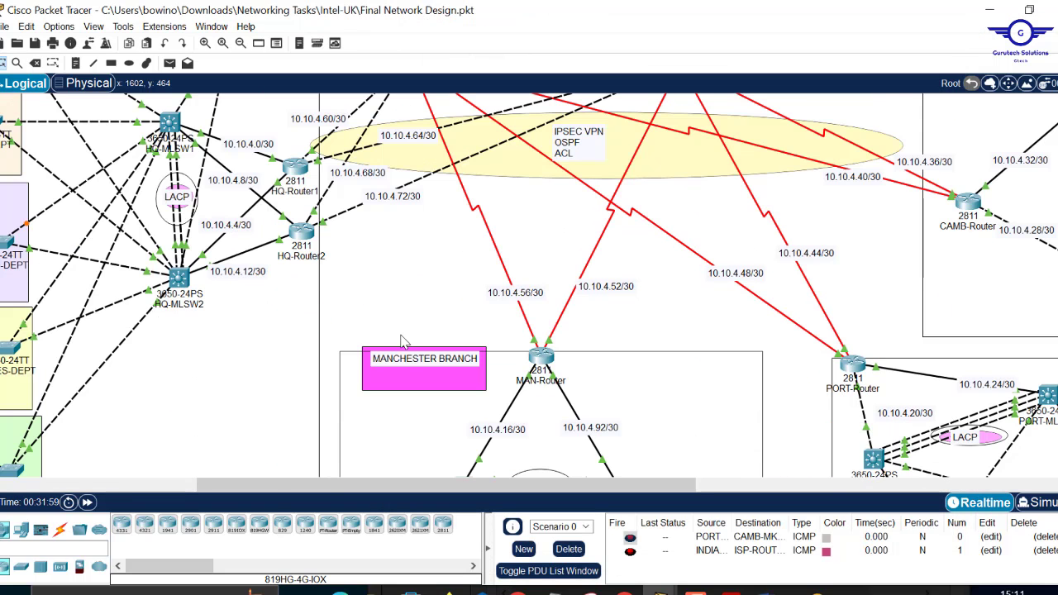
scroll(306, 341, "left", 5)
scroll(306, 342, "up", 4)
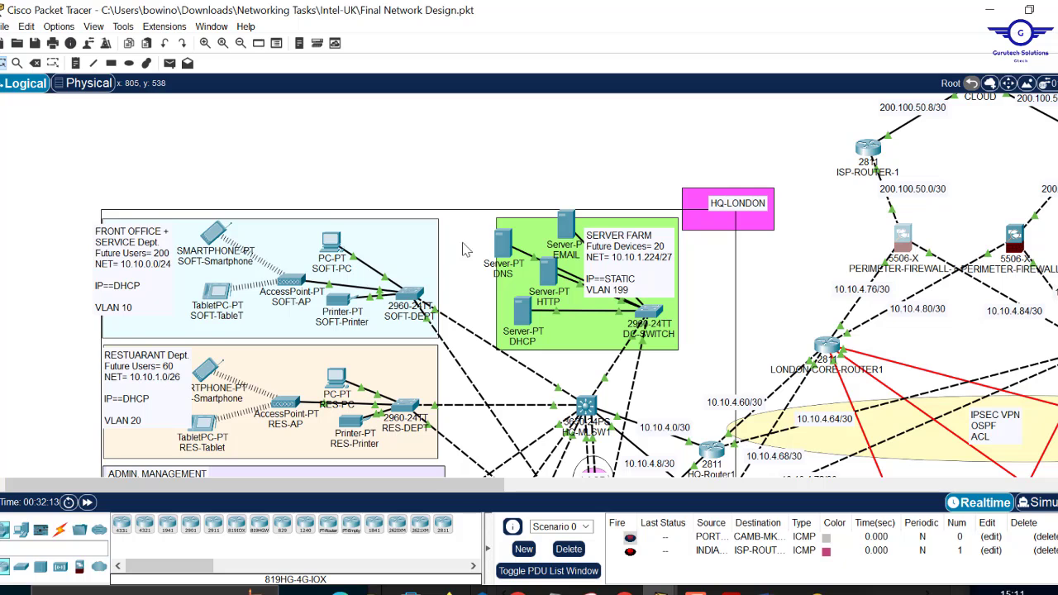
scroll(503, 177, "down", 3)
scroll(503, 178, "up", 1)
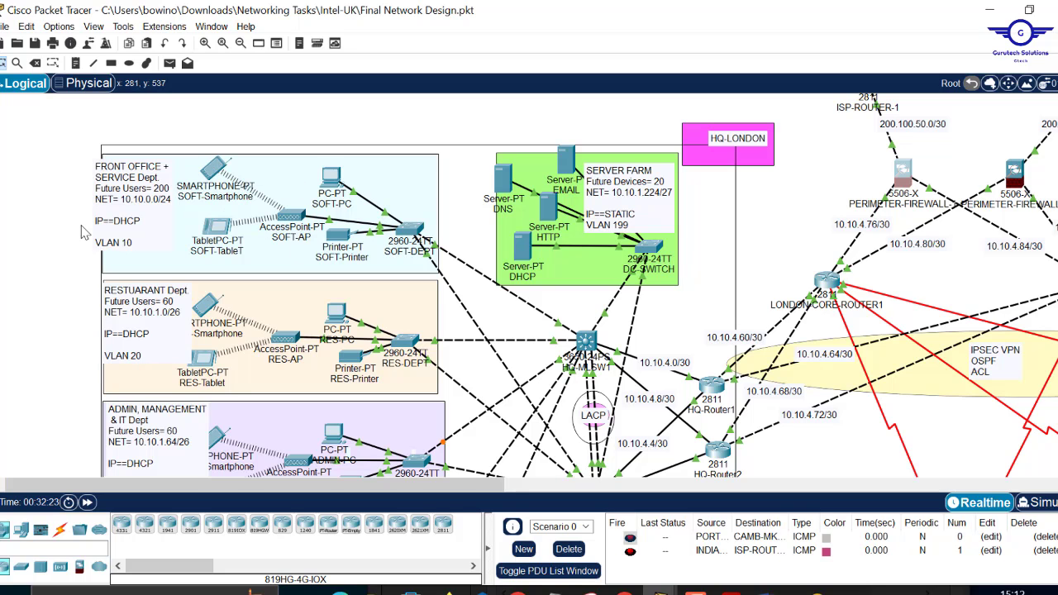
- Look over the lower London headquarters departments, the Manchester branch, the PORT-MLSW network, and the perimeter firewalls and ISP routers
scroll(244, 246, "down", 5)
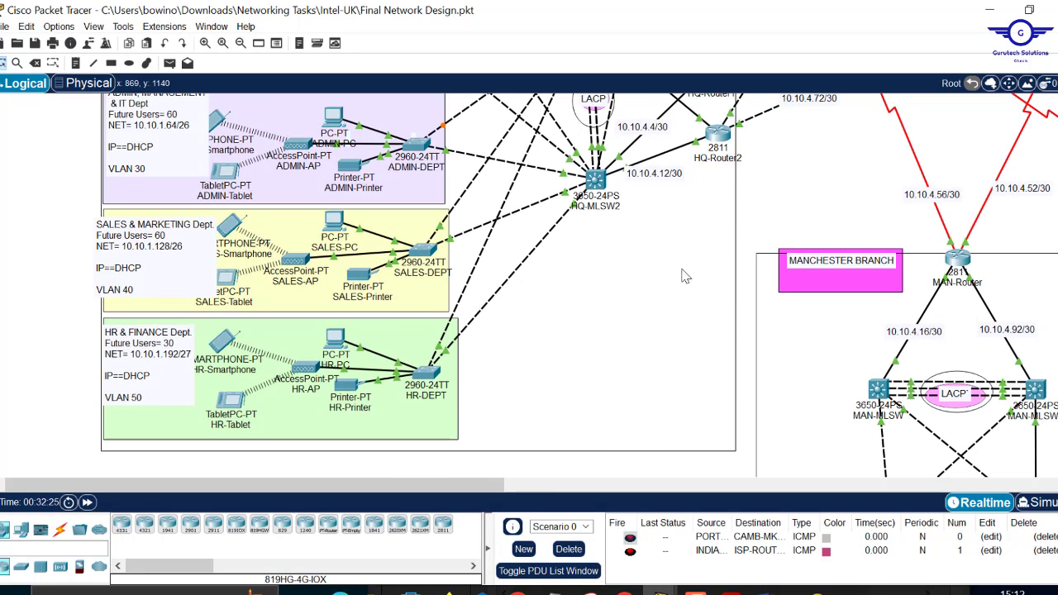
scroll(744, 323, "down", 3)
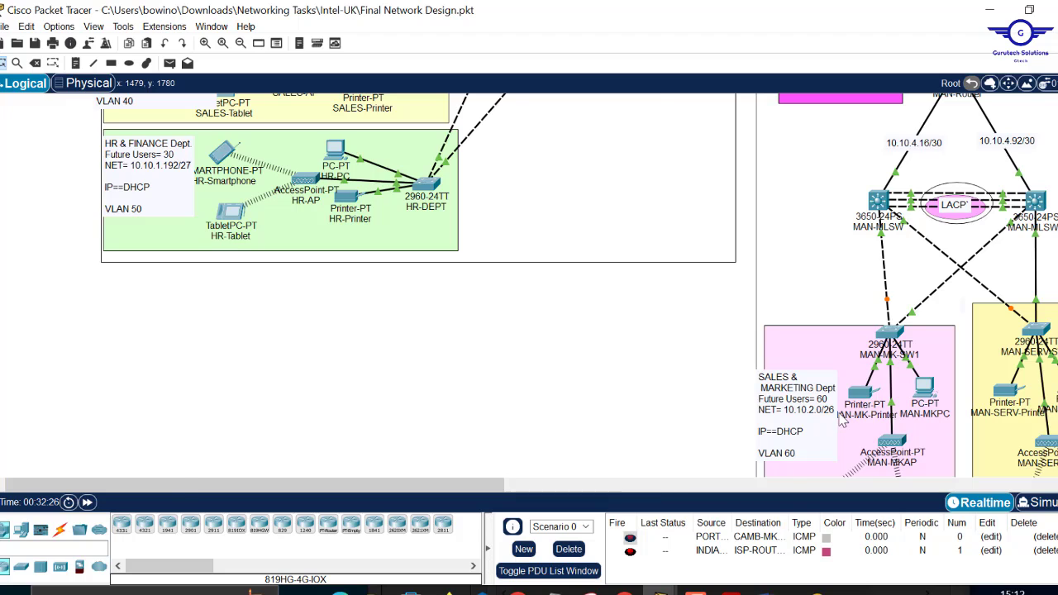
scroll(844, 420, "right", 6)
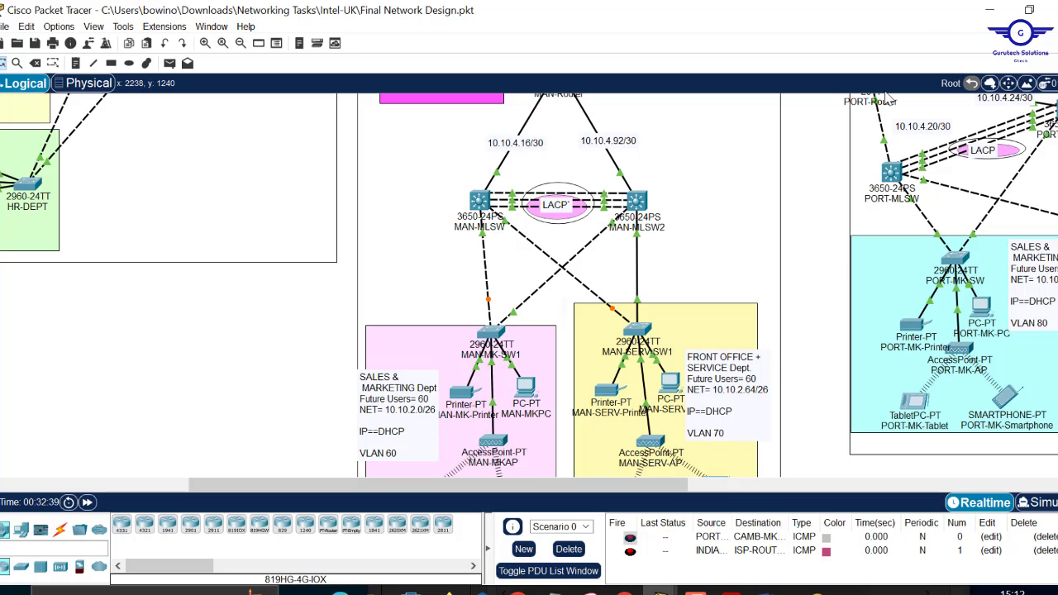
scroll(792, 224, "up", 3)
scroll(790, 225, "up", 4)
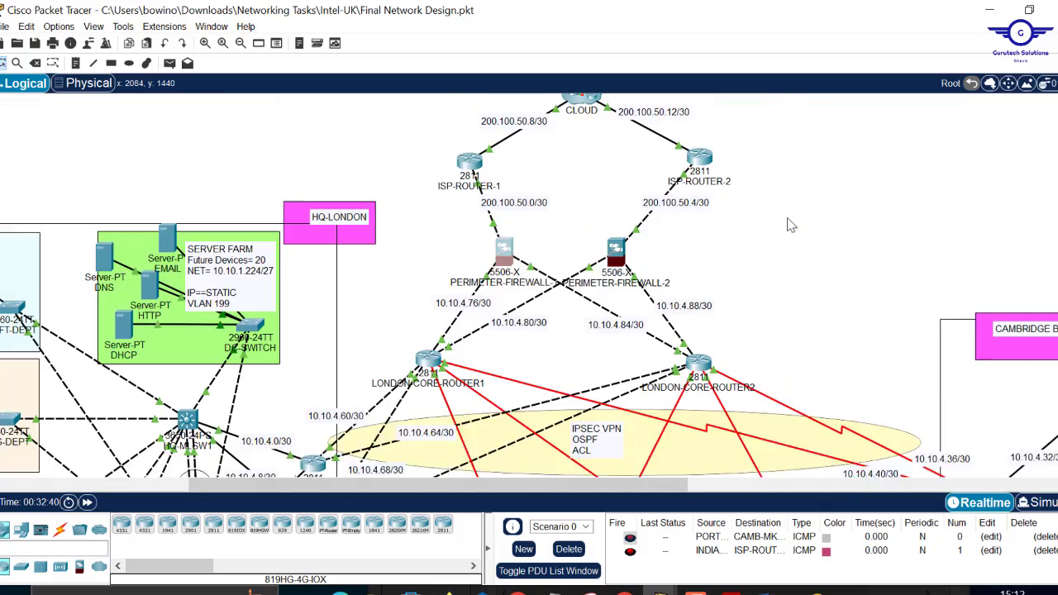
scroll(449, 268, "left", 5)
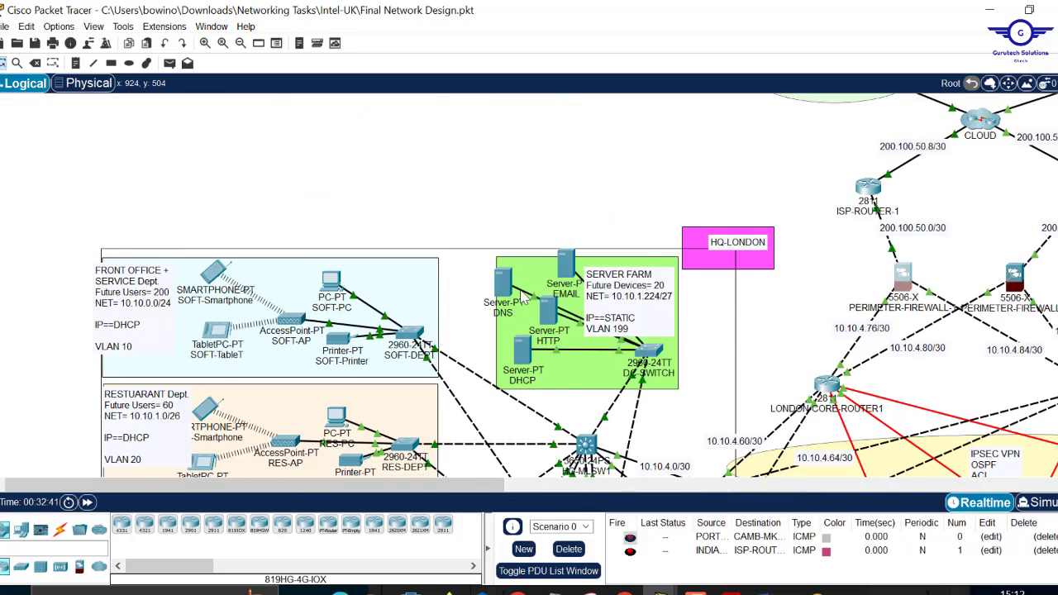
- Examine the London headquarters departments and server farm and their links to the multilayer switches HQ-MLSW1 and HQ-MLSW2
scroll(512, 296, "down", 3)
scroll(521, 297, "up", 1)
scroll(522, 298, "down", 1)
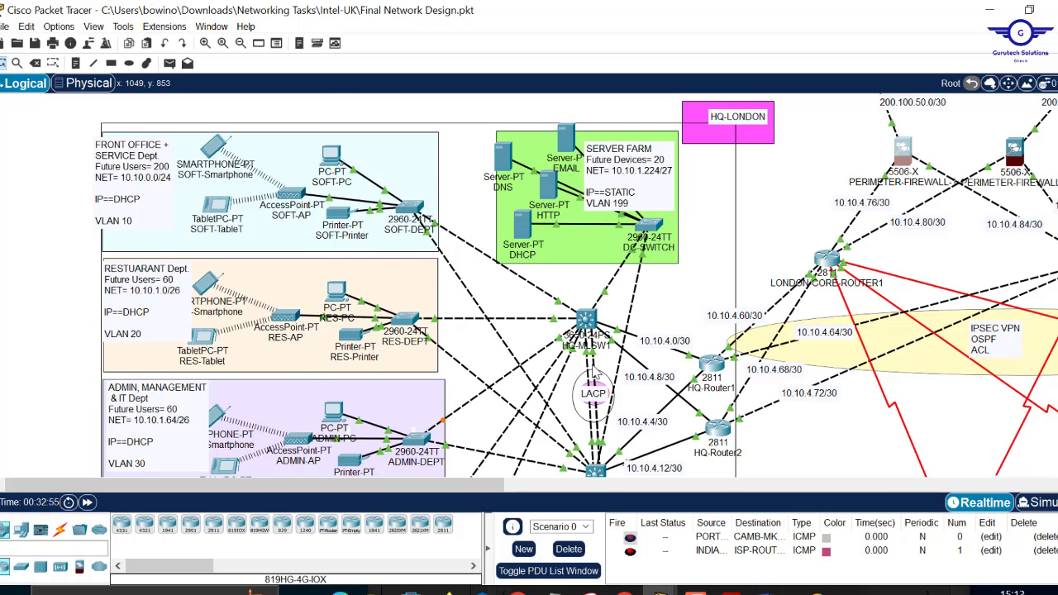
scroll(594, 373, "down", 5)
scroll(594, 374, "up", 3)
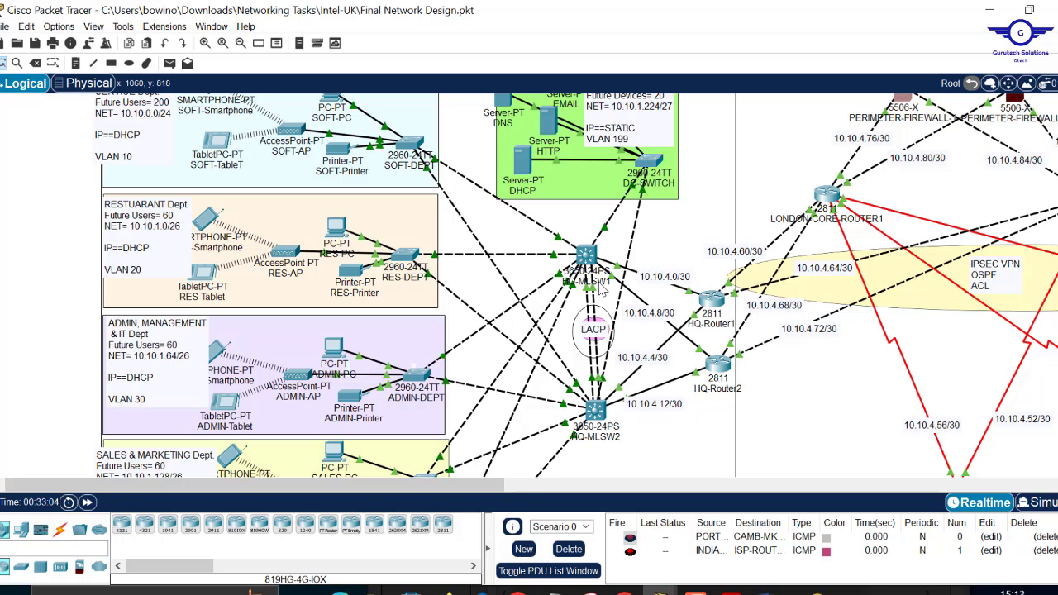
scroll(602, 288, "up", 1)
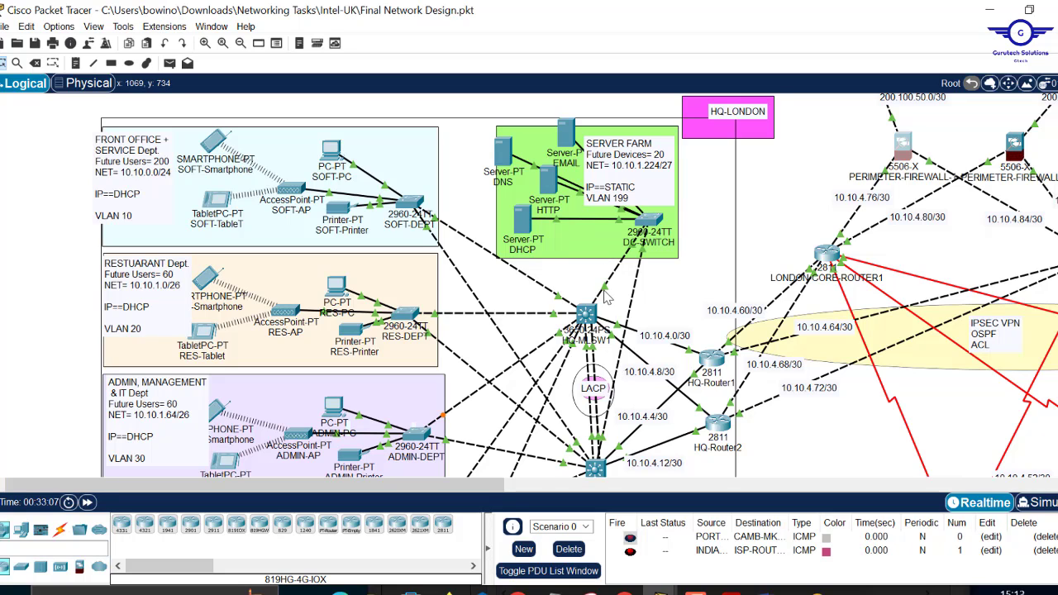
mouse_move(606, 297)
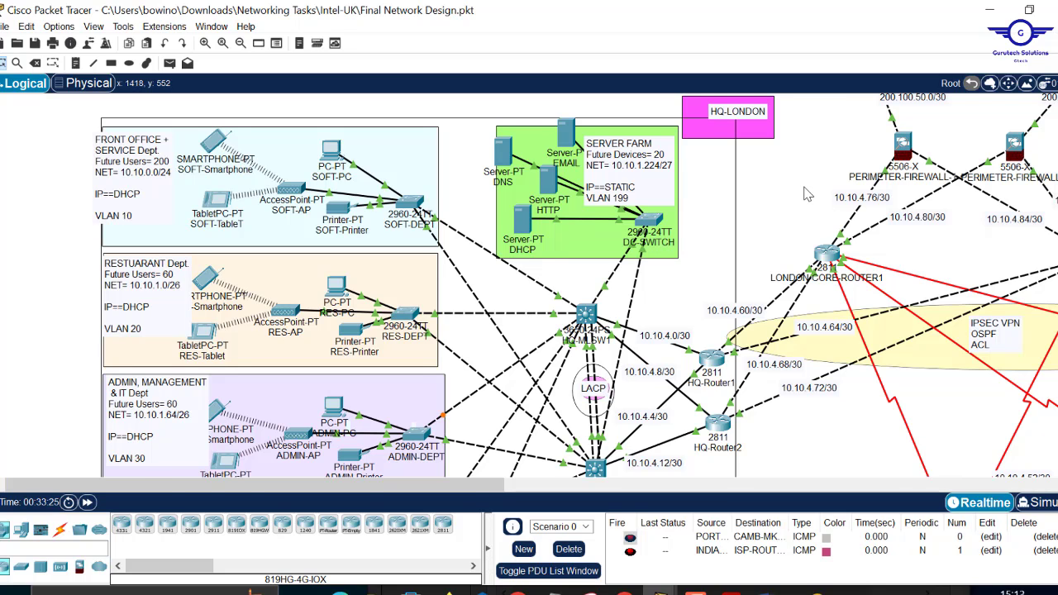
- Trace the links from HQ-Router1 and HQ-Router2 to the London core routers and on to the Manchester branch
scroll(808, 195, "right", 3)
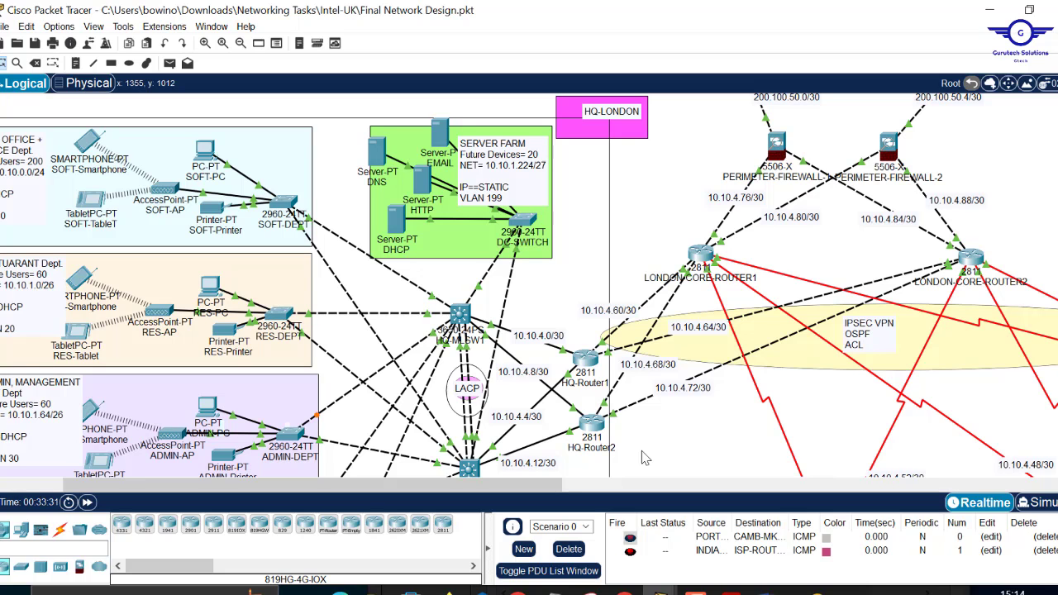
scroll(740, 414, "down", 5)
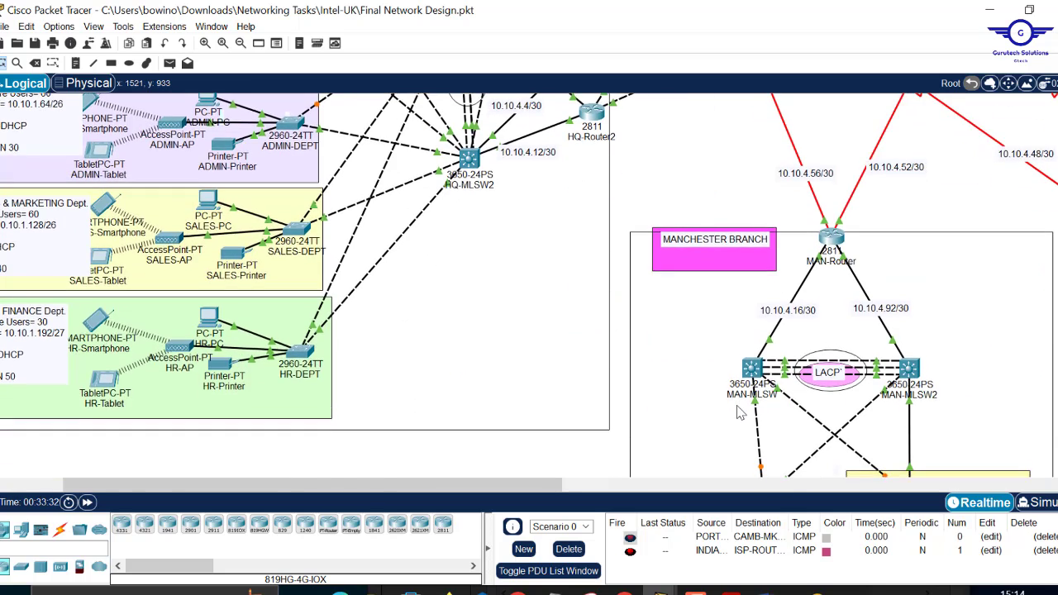
scroll(740, 414, "up", 4)
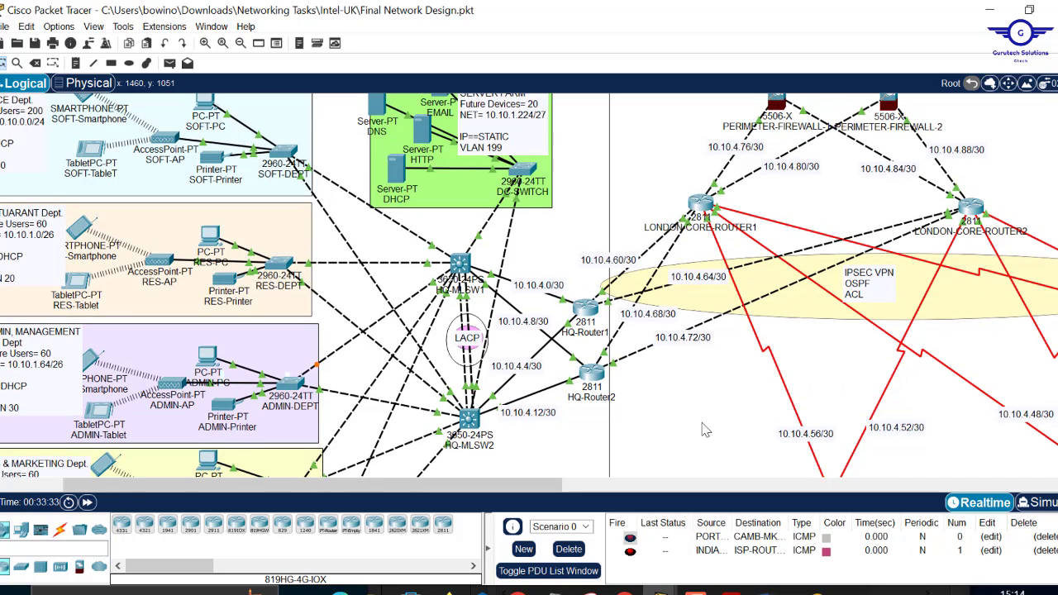
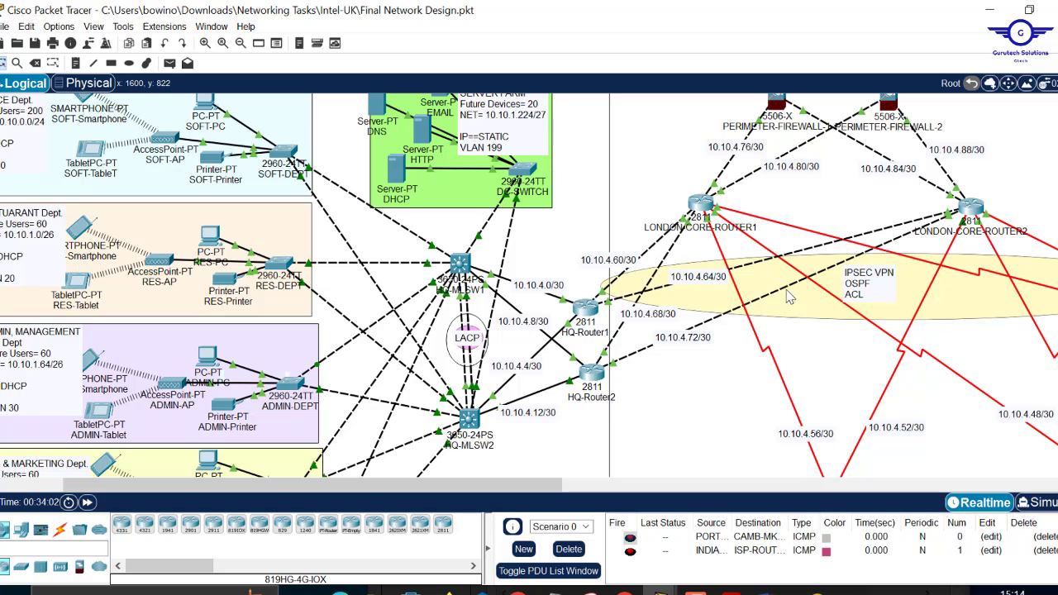
- Examine the links around the perimeter firewalls and ISP routers and mark out the two 5506-X firewalls in the topology
scroll(854, 165, "up", 3)
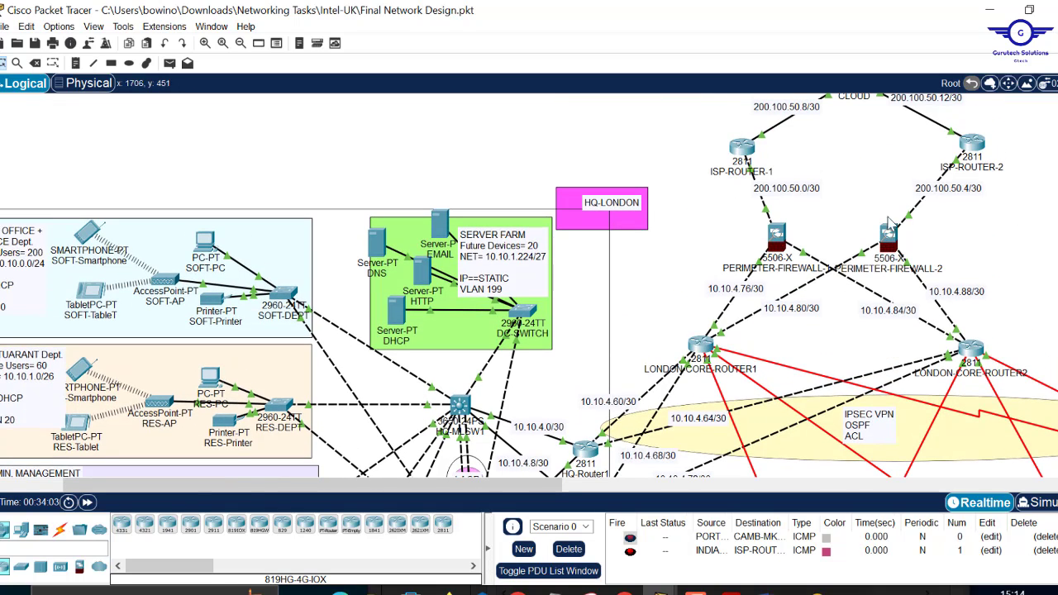
scroll(893, 236, "left", 3)
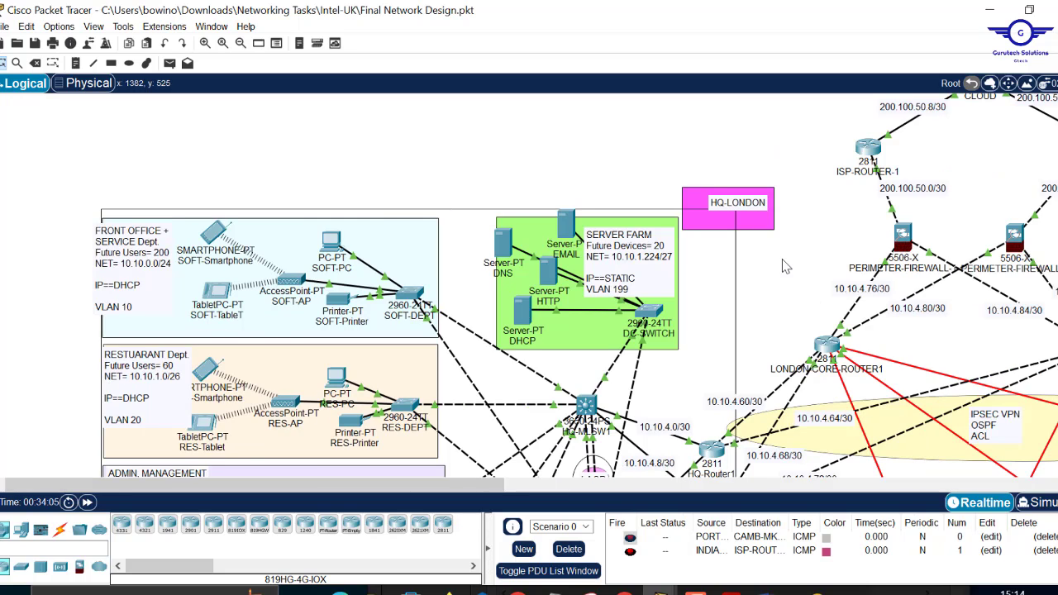
scroll(883, 312, "right", 9)
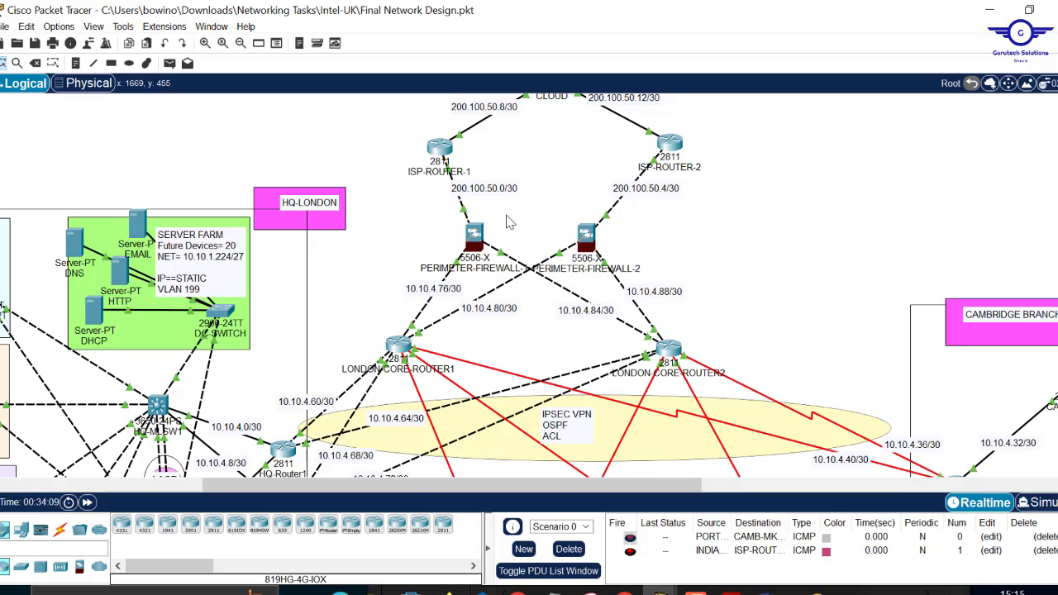
left_click_drag(414, 229, 666, 273)
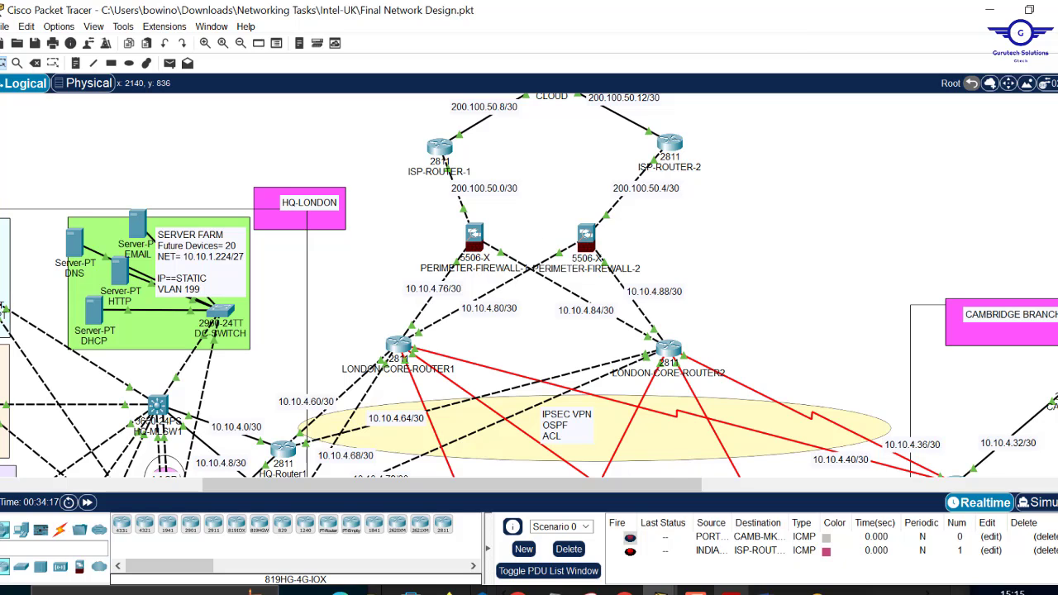
- Switch to Network Design.pdf, highlight the five Cisco ASA firewall requirements (items t to x), clear the highlight, and minimize the document
left_click(731, 589)
left_click(716, 380)
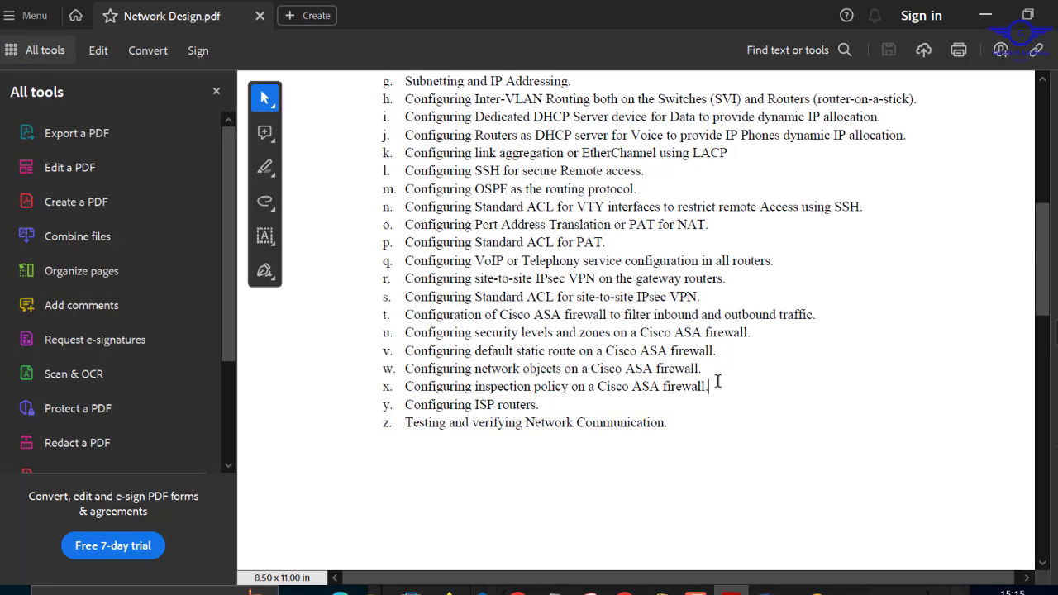
left_click_drag(713, 395, 383, 313)
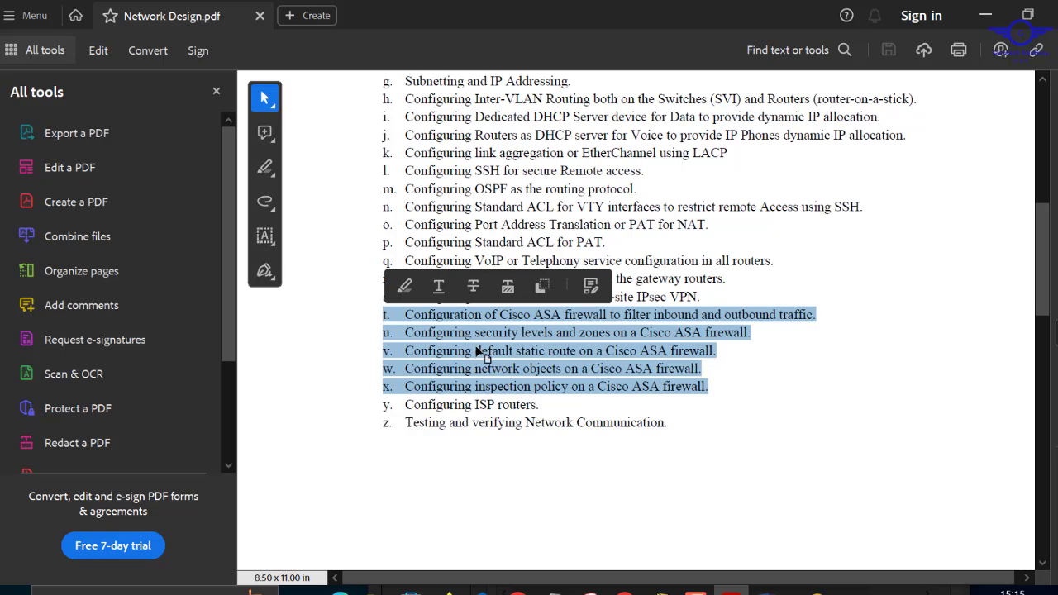
left_click(809, 398)
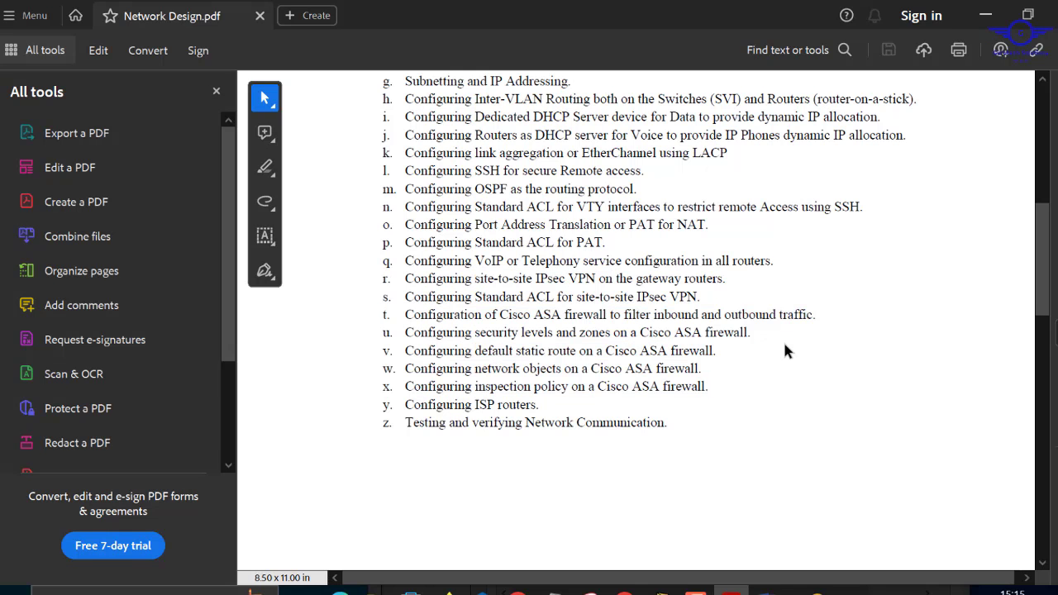
left_click(986, 15)
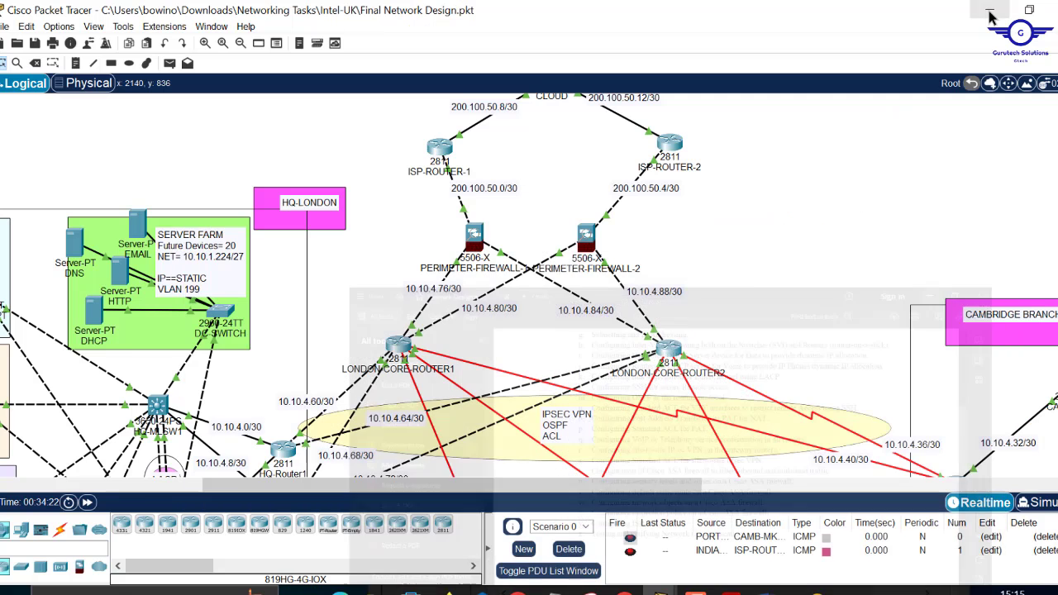
- Look over the IPsec VPN, OSPF and ACL area between the London core routers and the DHCP server in the server farm
scroll(802, 282, "down", 3)
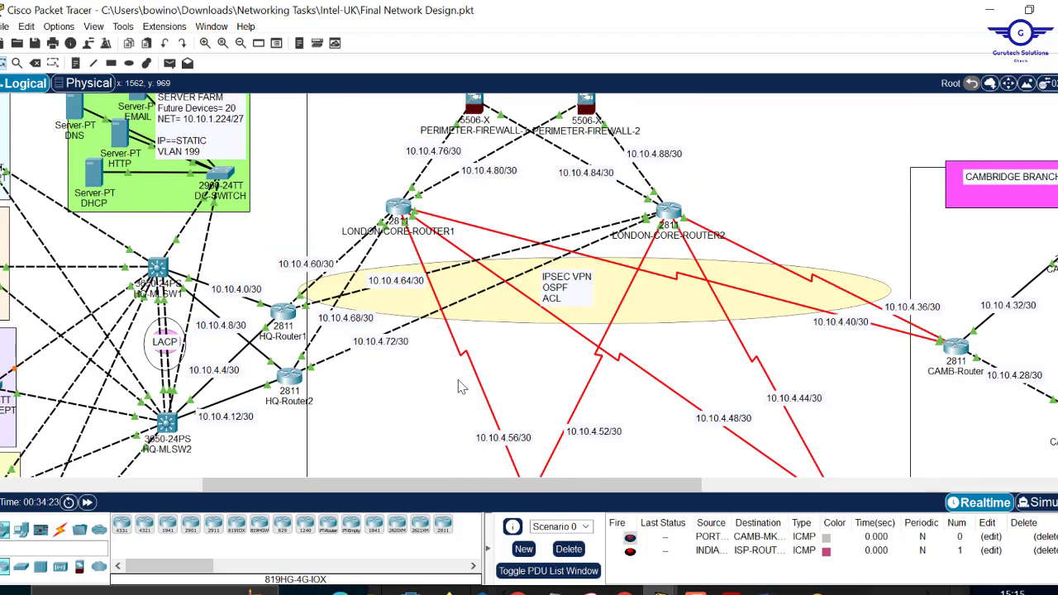
scroll(463, 385, "left", 10)
scroll(785, 193, "up", 2)
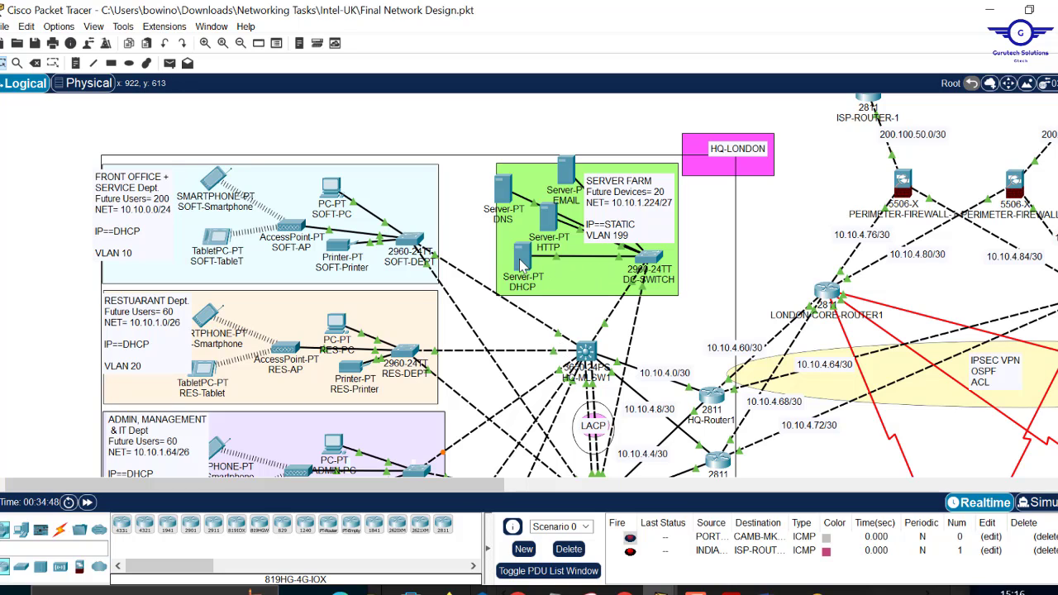
mouse_move(521, 263)
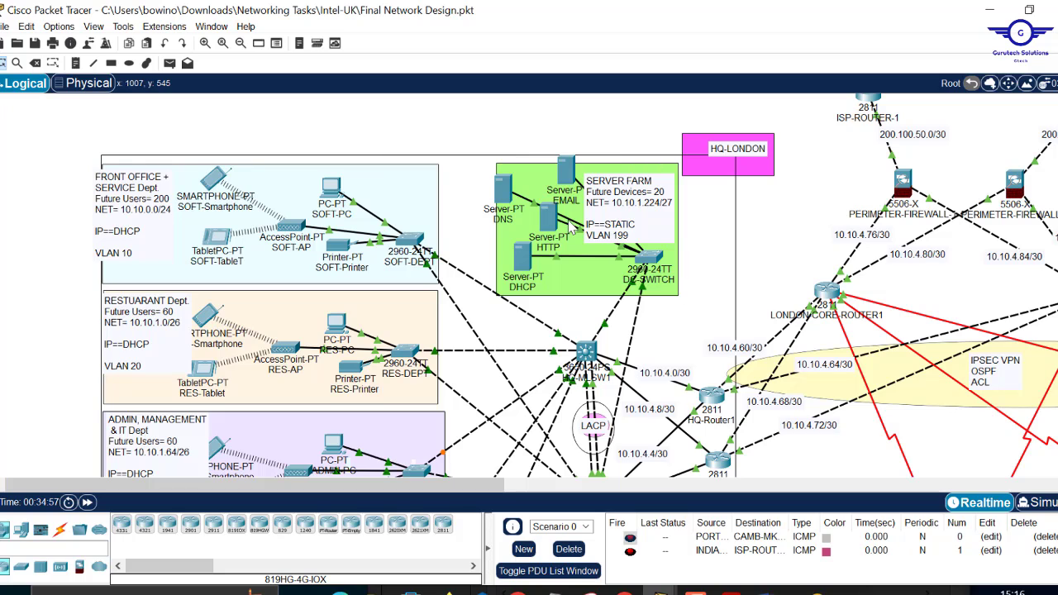
- Look over the Manchester branch and the serial links from the London core routers, leaving the 10.10.4.72/30 label as it is
scroll(569, 220, "down", 10)
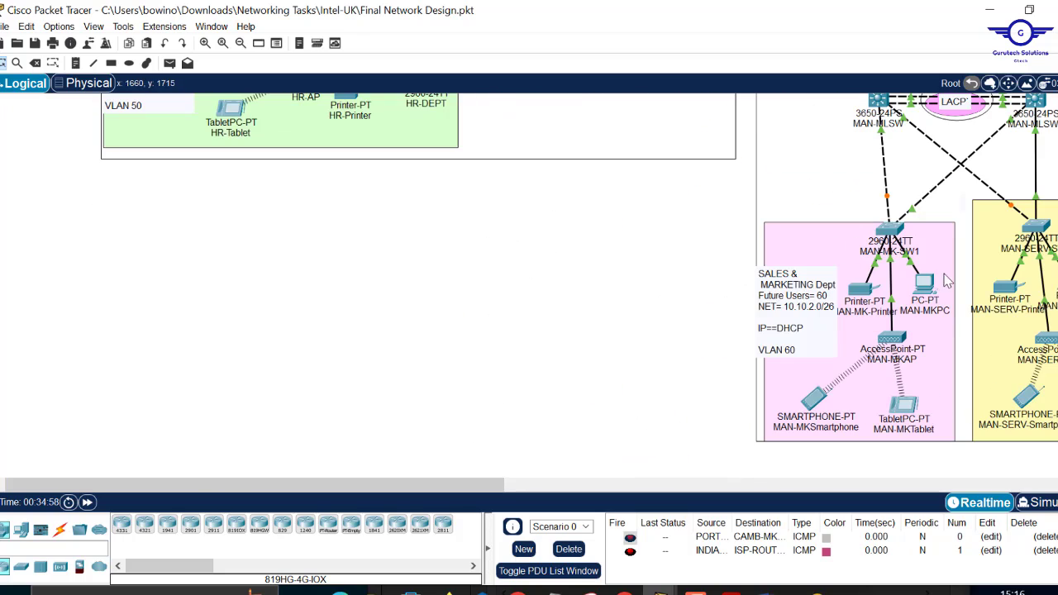
scroll(865, 210, "up", 3)
scroll(865, 210, "up", 7)
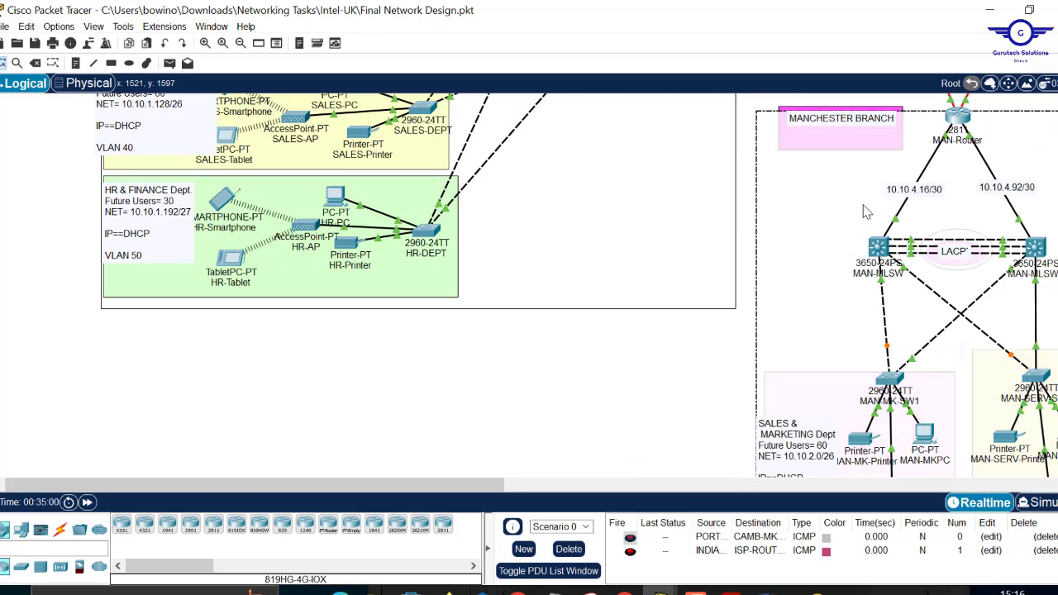
left_click(838, 321)
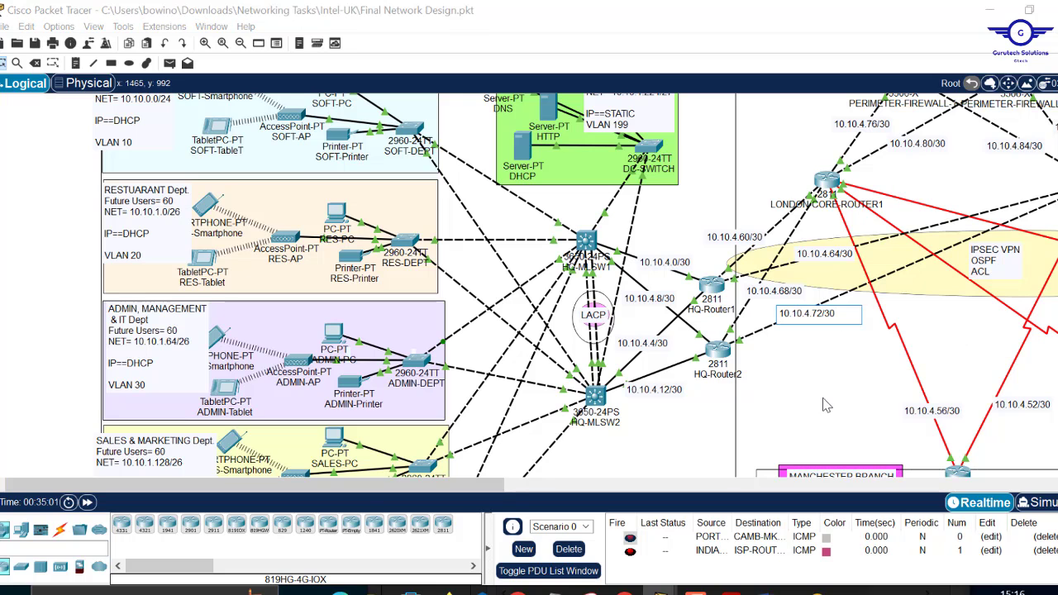
scroll(840, 384, "right", 3)
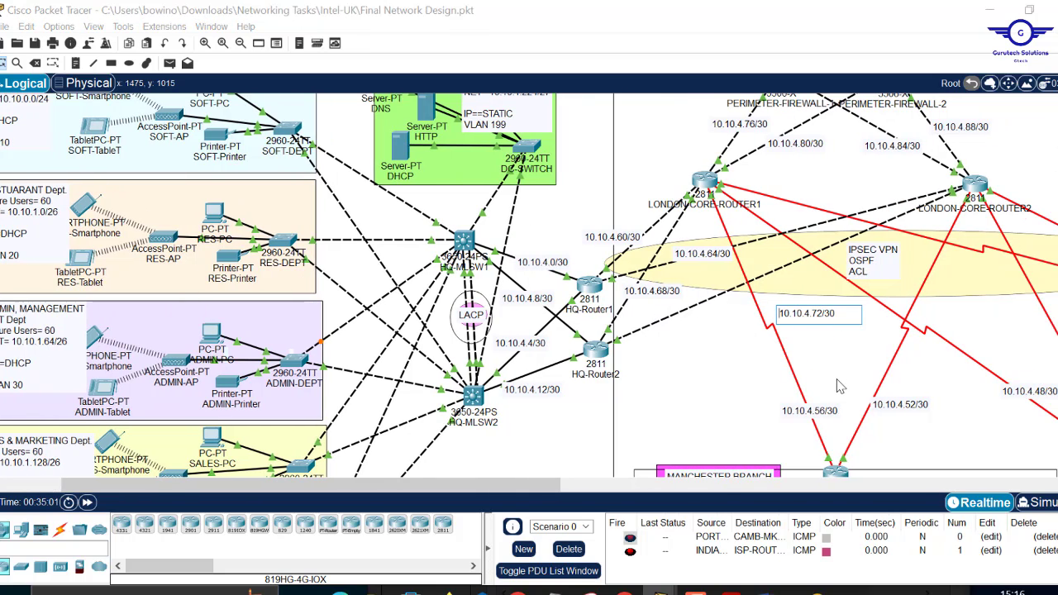
left_click(762, 485)
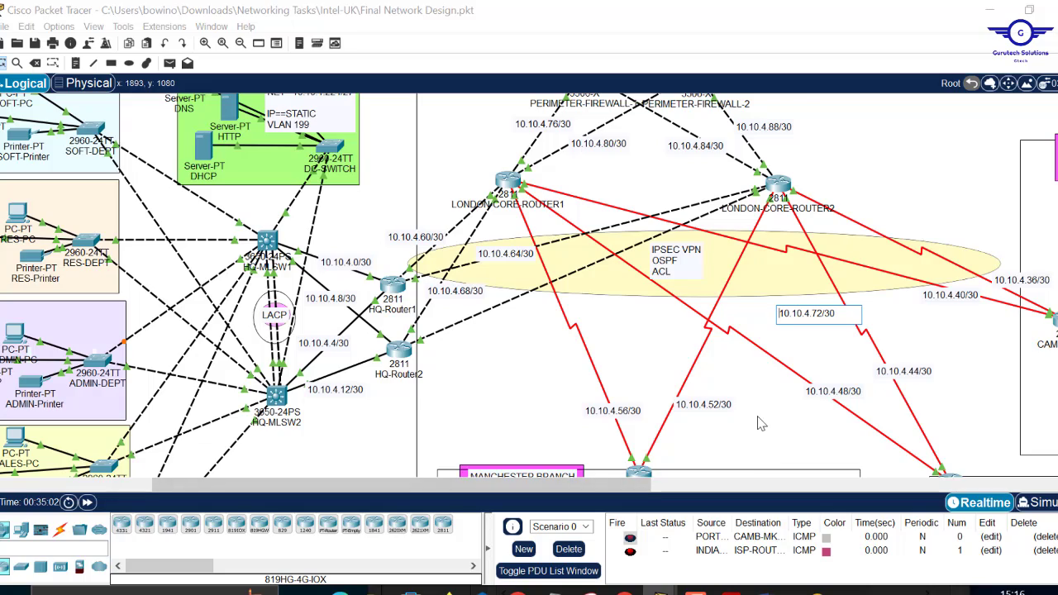
scroll(759, 438, "down", 3)
scroll(758, 426, "up", 3)
scroll(761, 424, "up", 1)
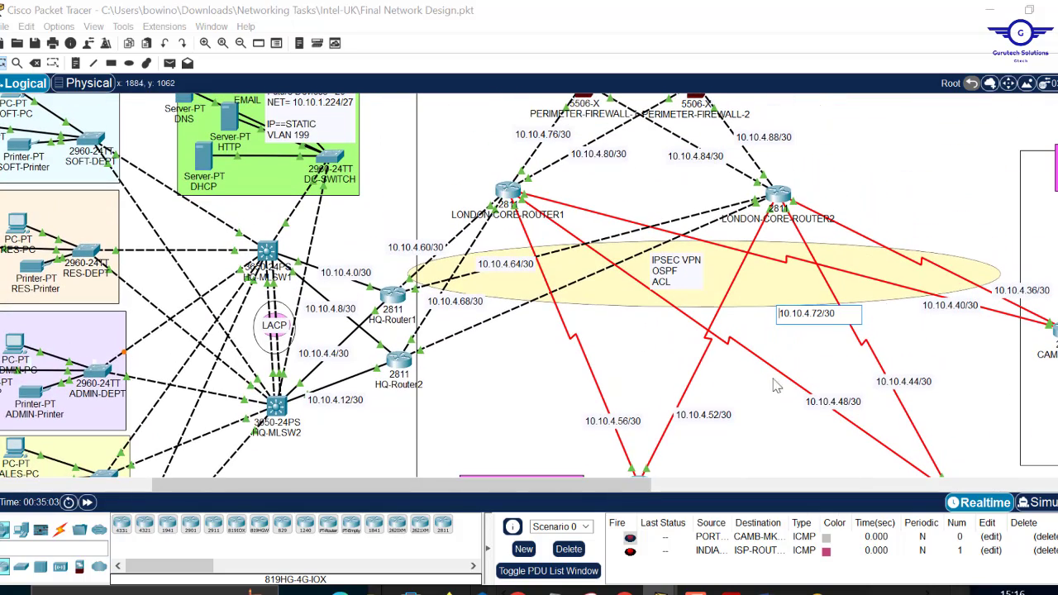
left_click(856, 364)
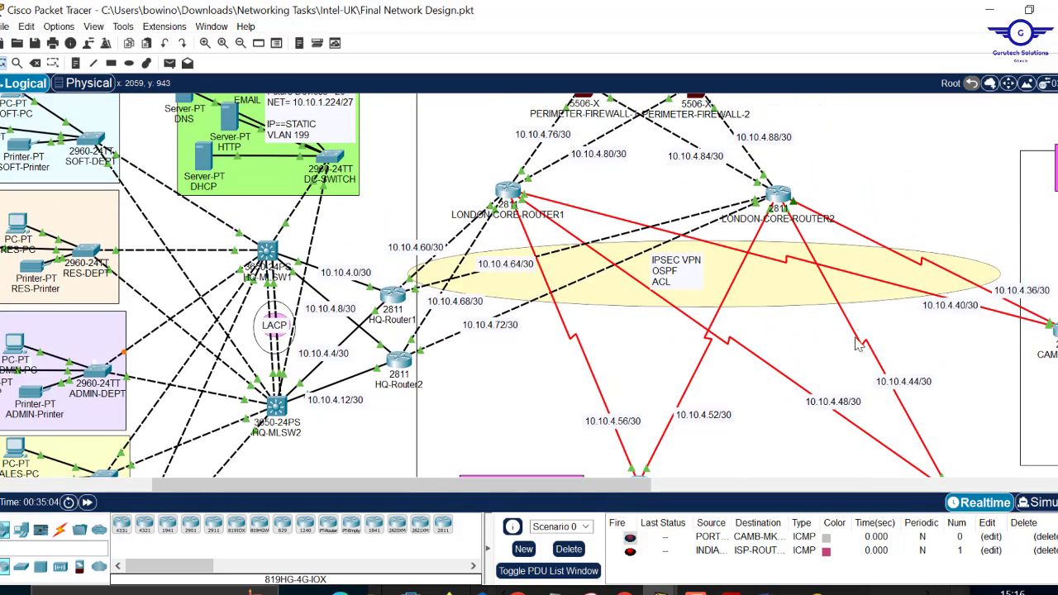
- Examine the paths from the server farm through the headquarters routers and London core routers up to the perimeter firewalls
scroll(440, 162, "up", 3)
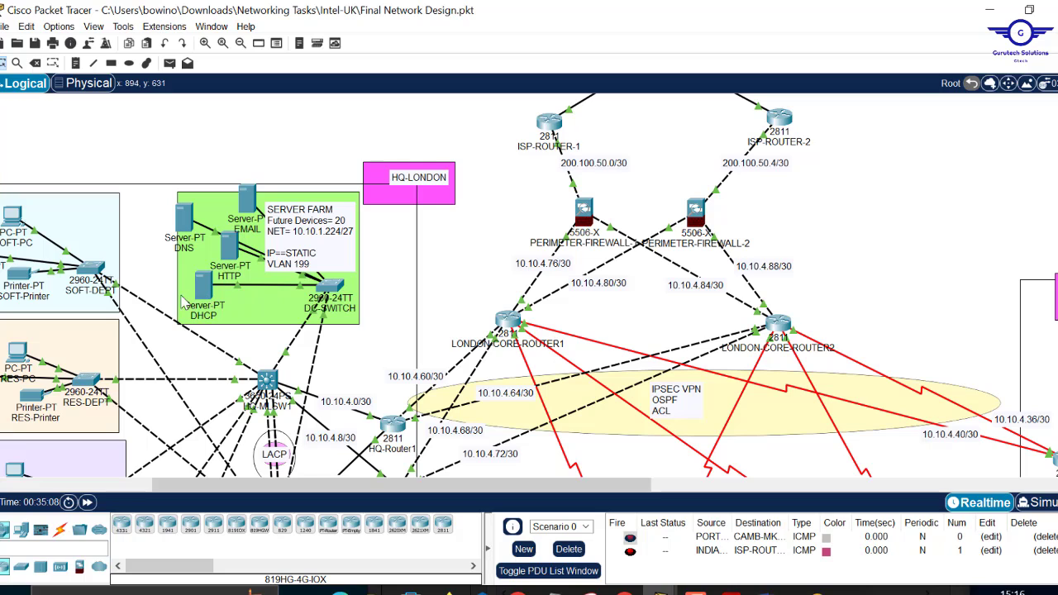
scroll(890, 261, "down", 2)
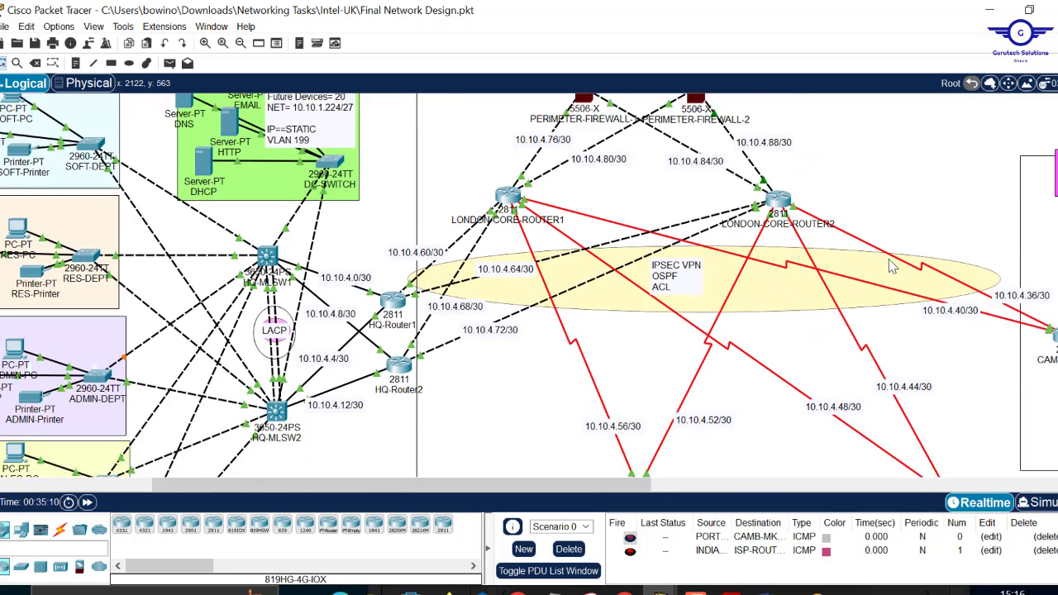
scroll(891, 262, "up", 2)
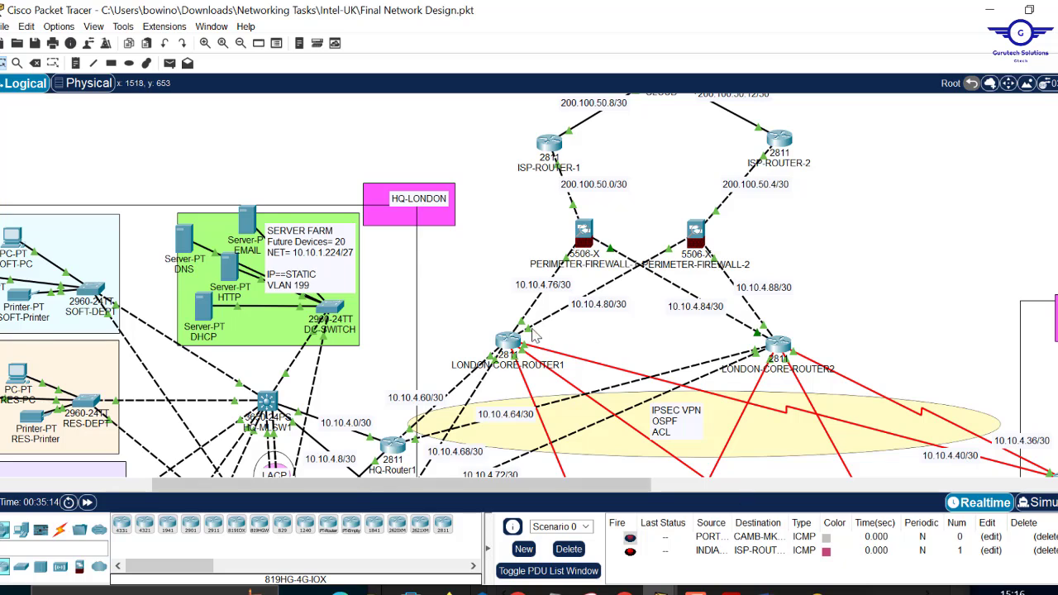
scroll(460, 275, "down", 3)
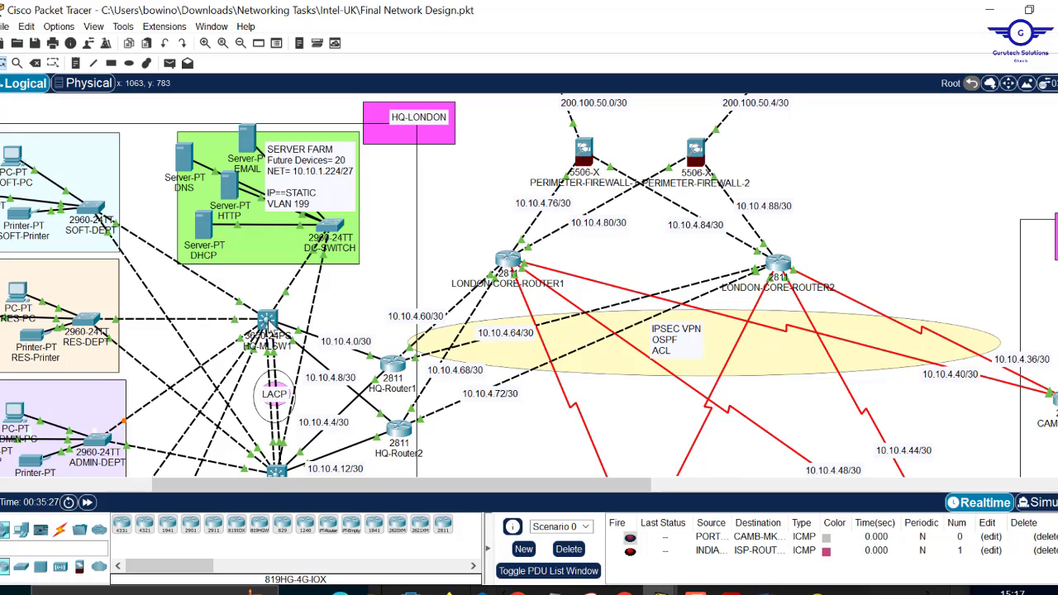
- Examine the topology from the Manchester branch router through the London core routers and perimeter firewalls up to the ISP routers and cloud
mouse_move(265, 324)
scroll(810, 264, "down", 3)
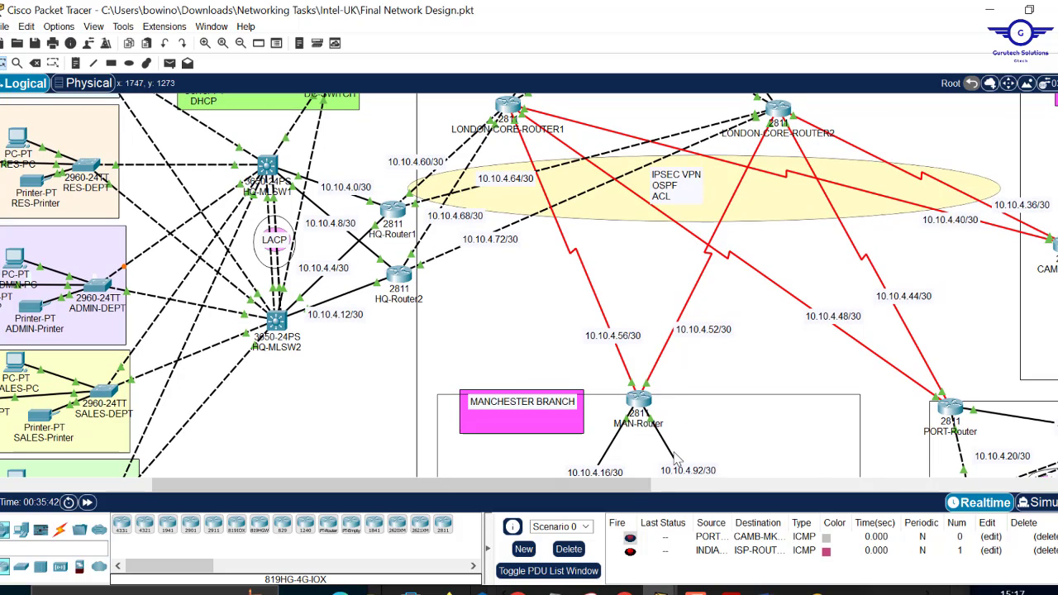
scroll(776, 356, "up", 3)
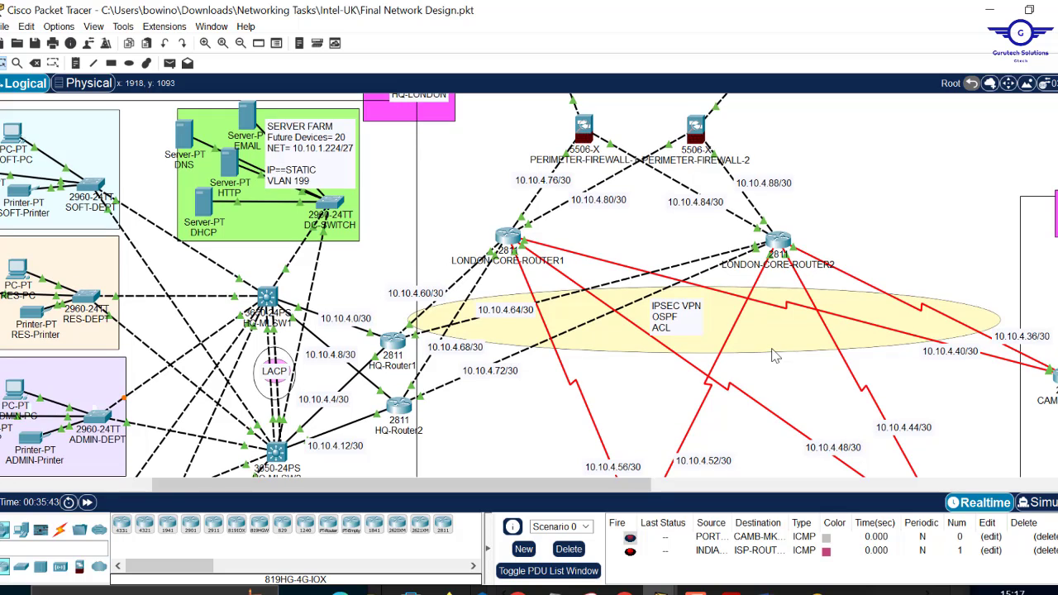
scroll(888, 213, "up", 3)
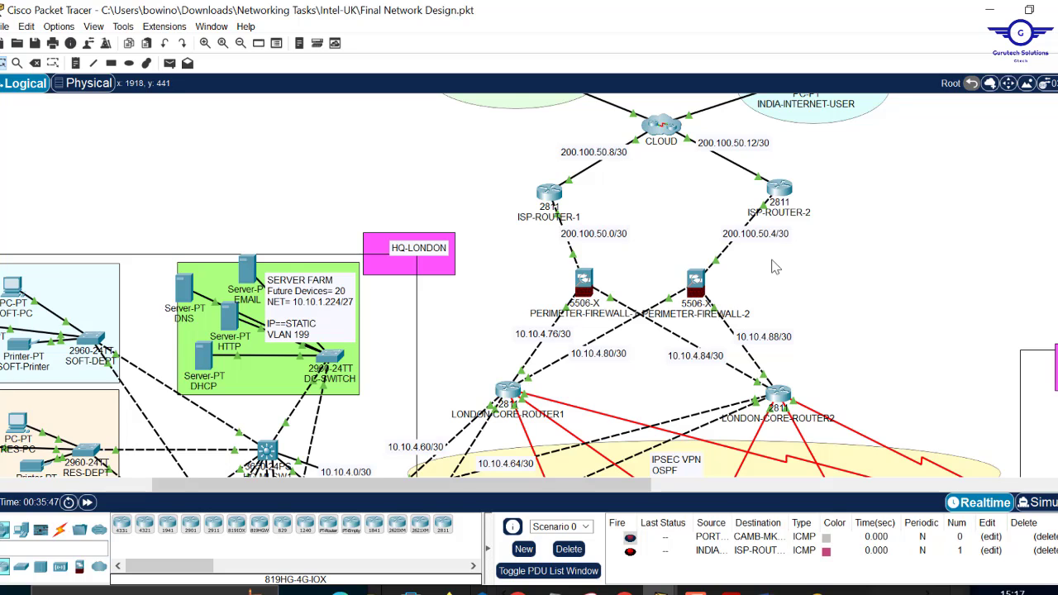
scroll(583, 273, "up", 2)
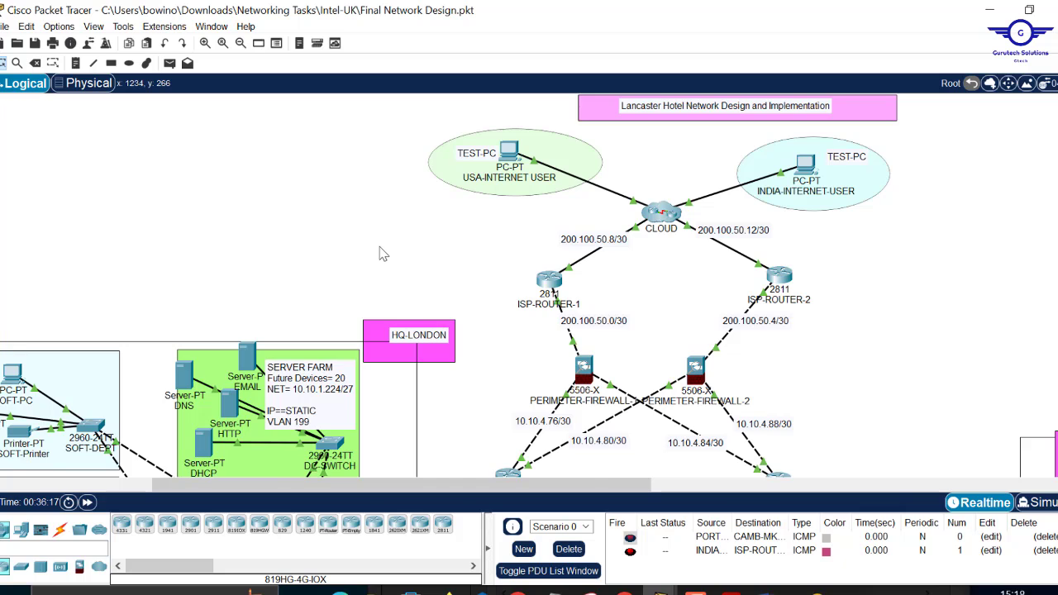
- Look over the Manchester, Portsmouth and Cambridge branches and the London headquarters departments with their links to the core routers
scroll(381, 252, "down", 5)
scroll(236, 329, "down", 2)
scroll(236, 329, "right", 4)
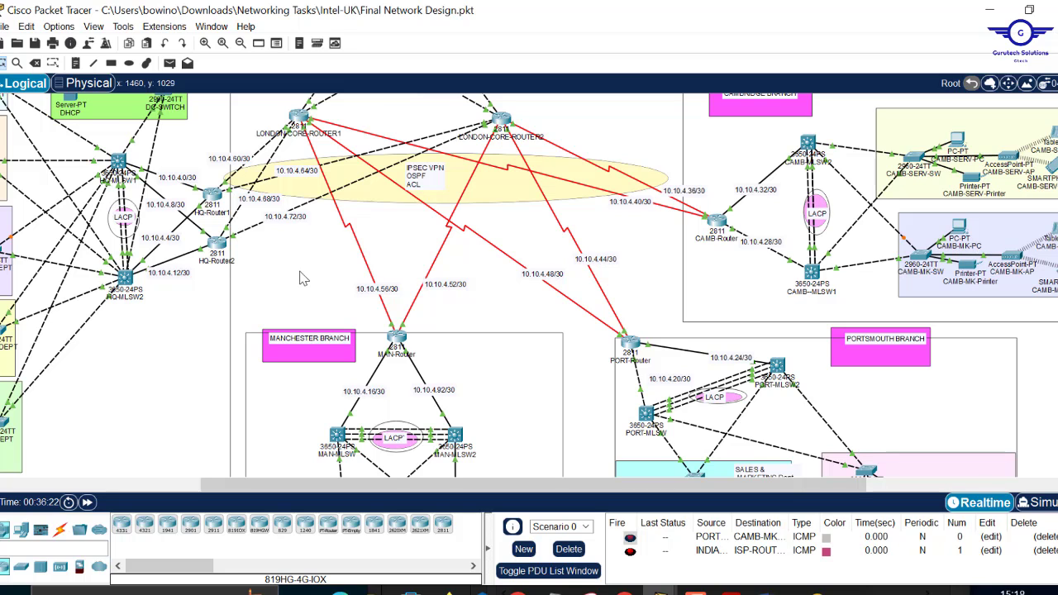
scroll(278, 273, "left", 4)
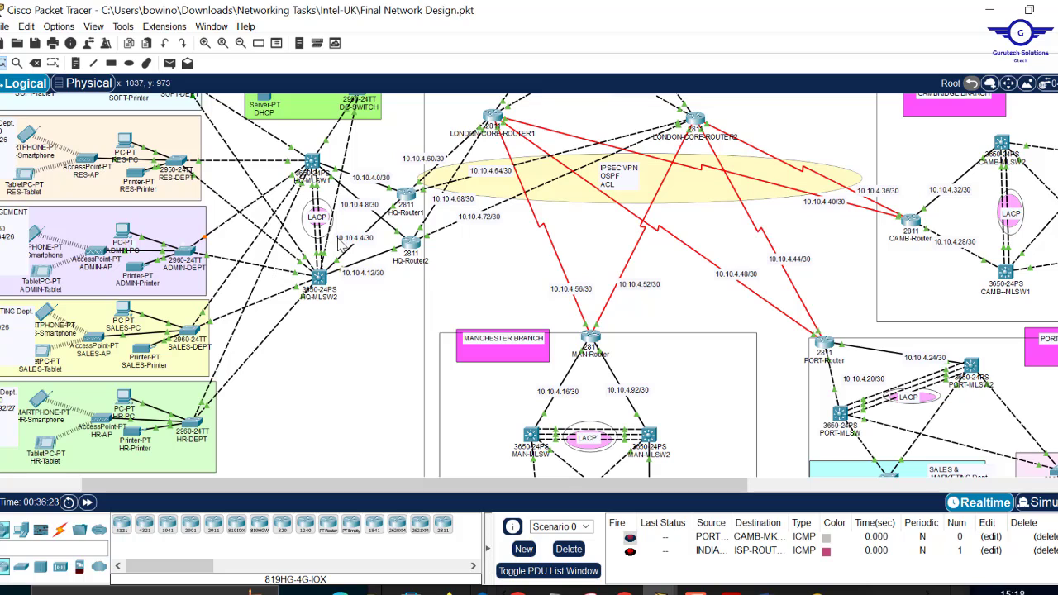
scroll(494, 281, "up", 2)
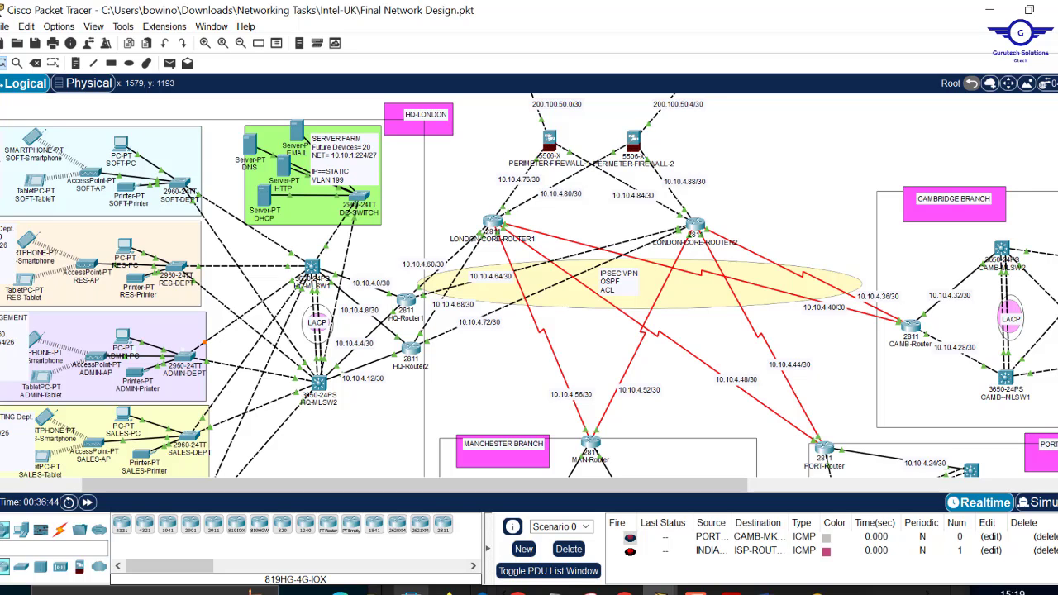
- Switch to File Explorer and go up from the Intel-UK folder to Networking Tasks
left_click(374, 590)
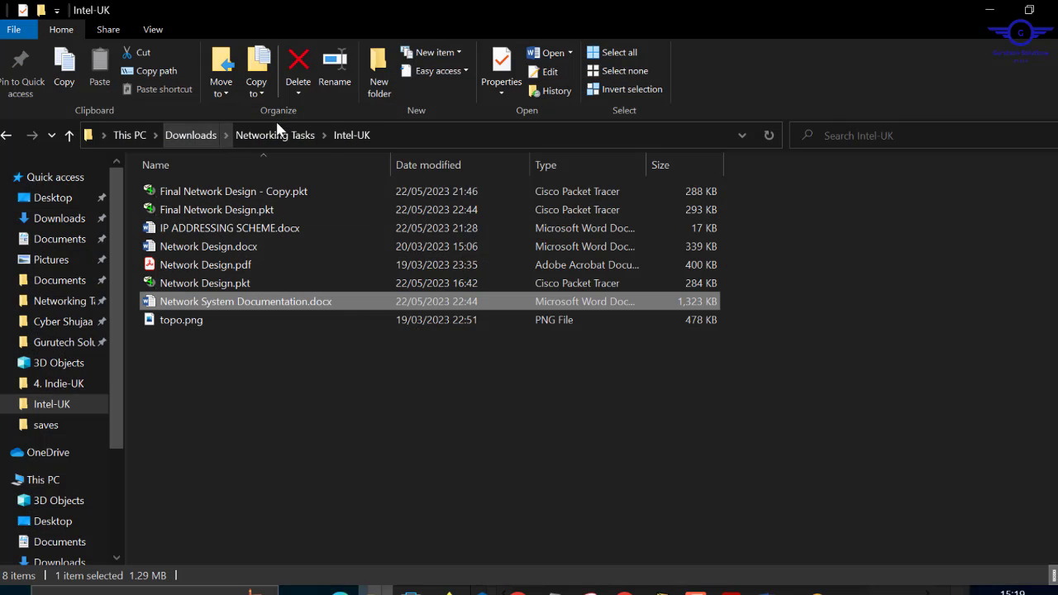
left_click(275, 136)
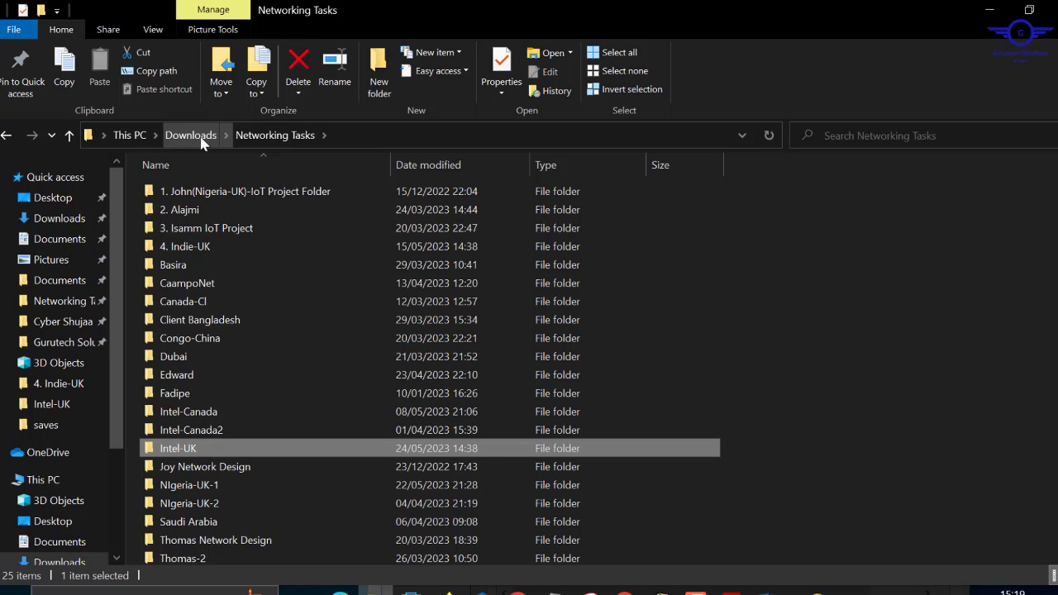